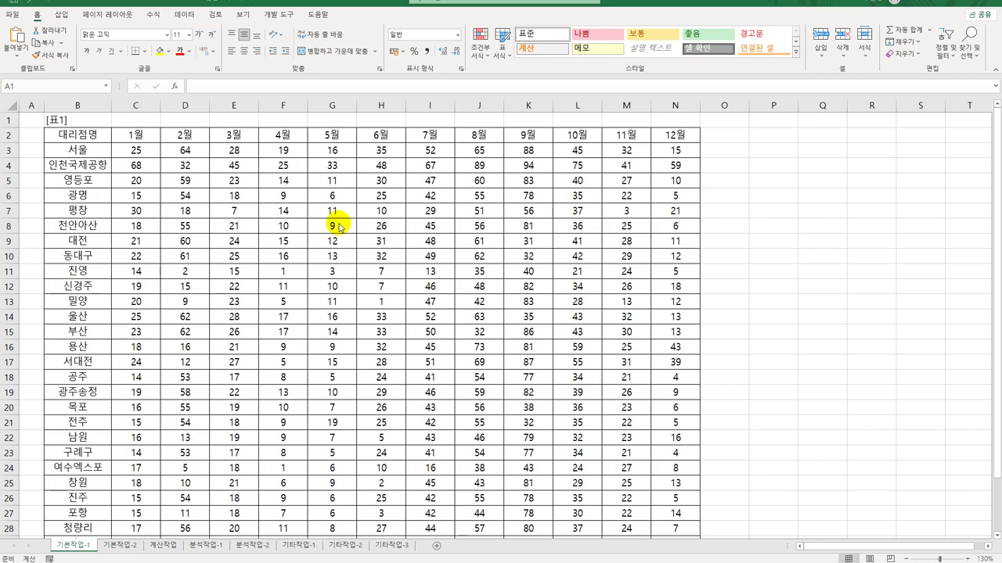
Enter the criteria heading "조건" in cell B34 below the table
{"action": "scroll", "coordinate": [102, 348], "scroll_direction": "down", "scroll_amount": 6}
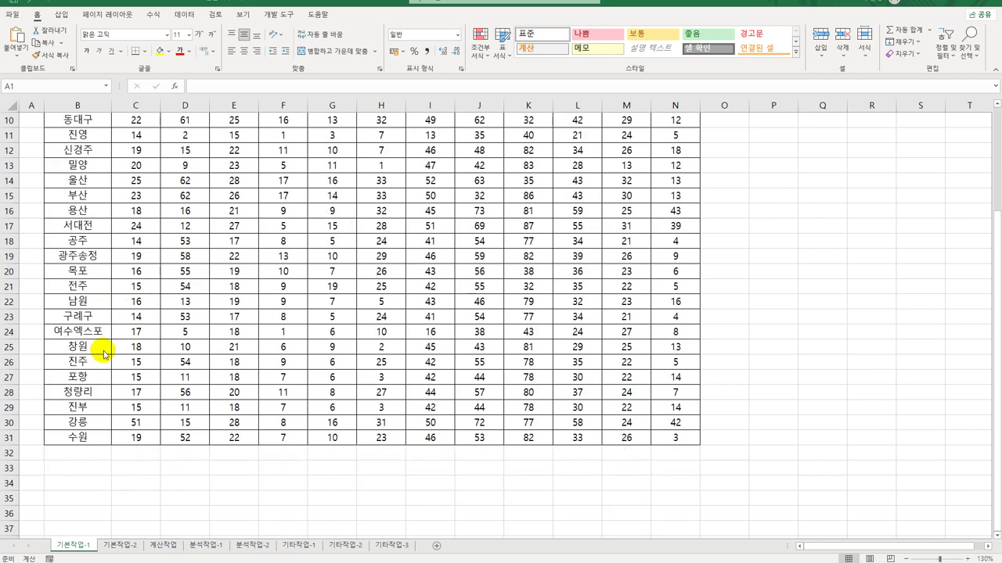
{"action": "left_click", "coordinate": [106, 348]}
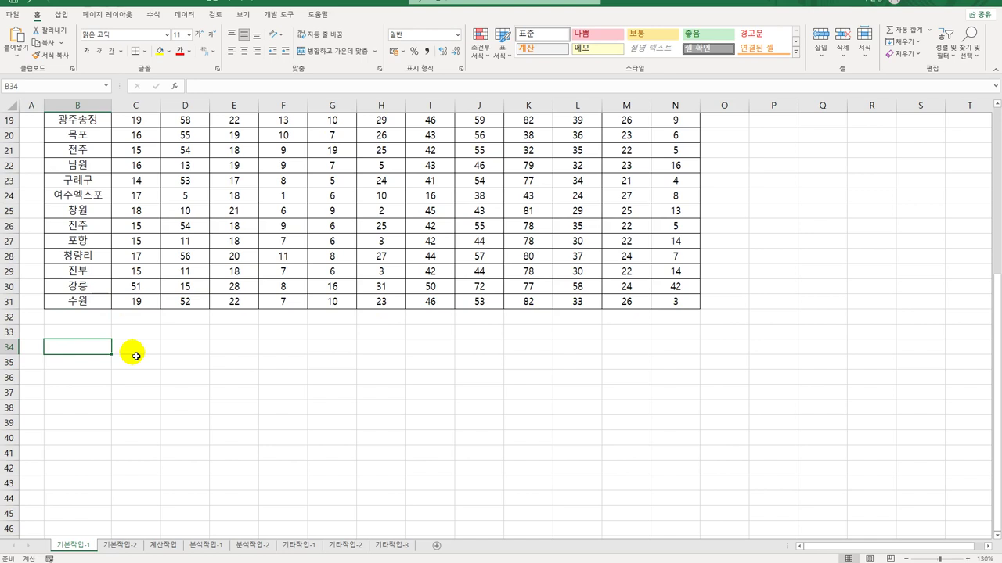
{"action": "type", "text": "ㅂ"}
{"action": "key", "text": "BackSpace"}
{"action": "key", "text": "BackSpace"}
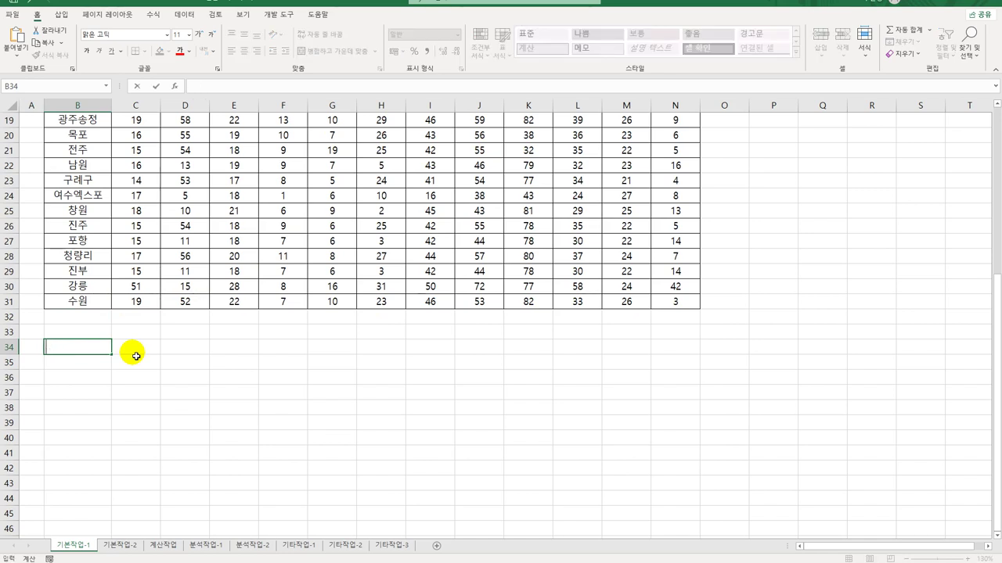
{"action": "type", "text": "조건"}
{"action": "key", "text": "Return"}
Start an OR formula in cell B35 with LEFT(B3,1)="진" as its first condition
{"action": "type", "text": "="}
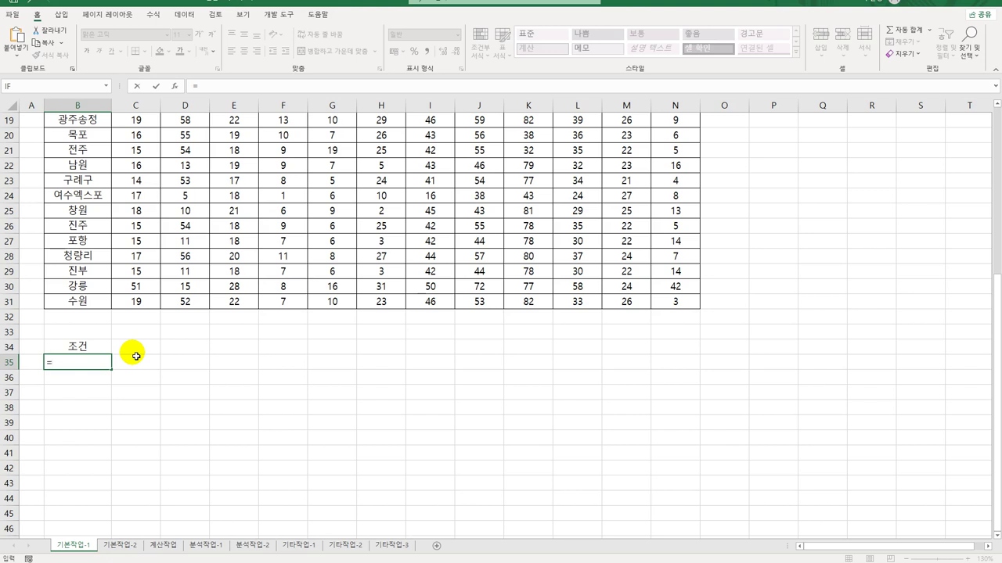
{"action": "type", "text": "ㅐ"}
{"action": "key", "text": "BackSpace"}
{"action": "type", "text": "or("}
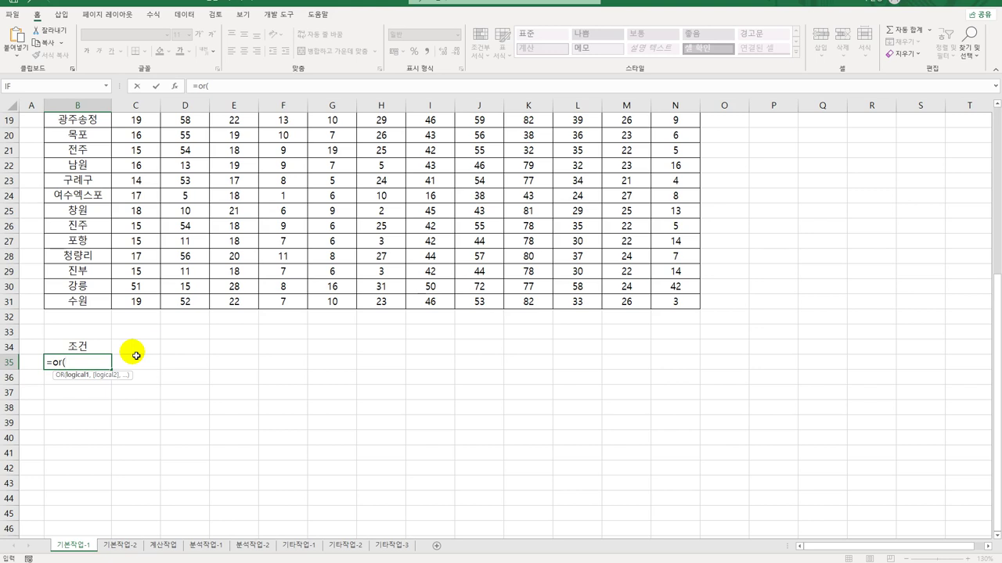
{"action": "type", "text": "left"}
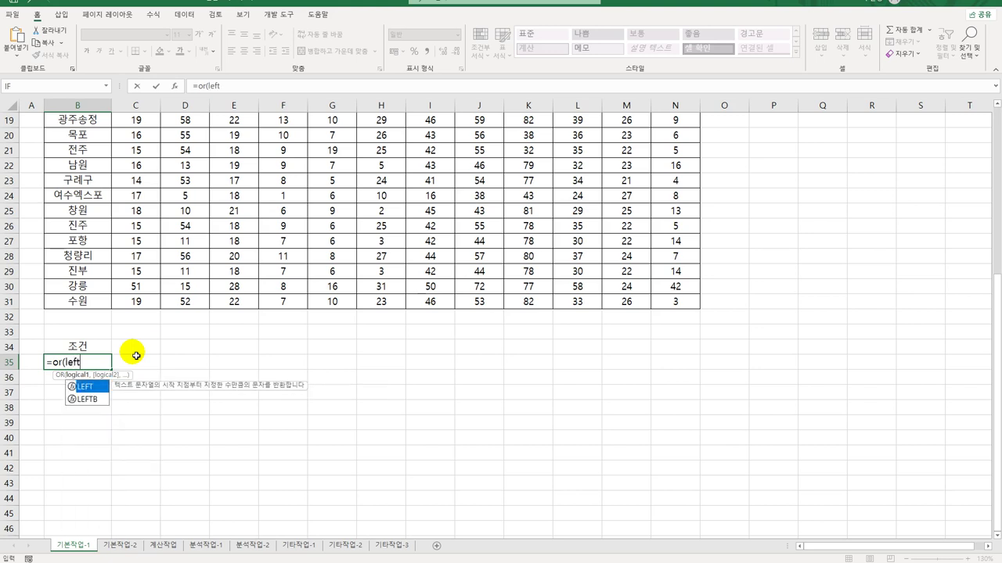
{"action": "key", "text": "Tab"}
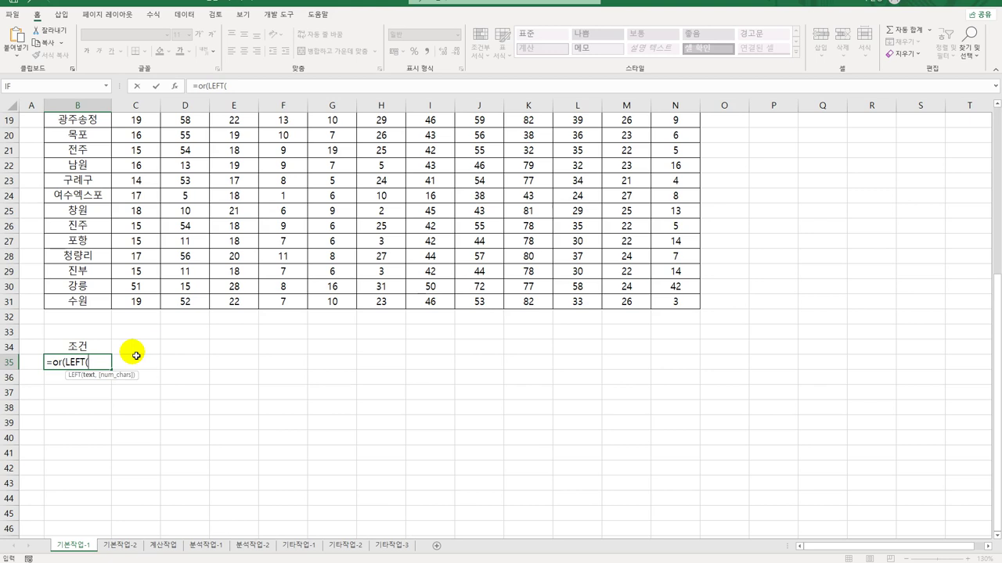
{"action": "scroll", "coordinate": [139, 352], "scroll_direction": "up", "scroll_amount": 6}
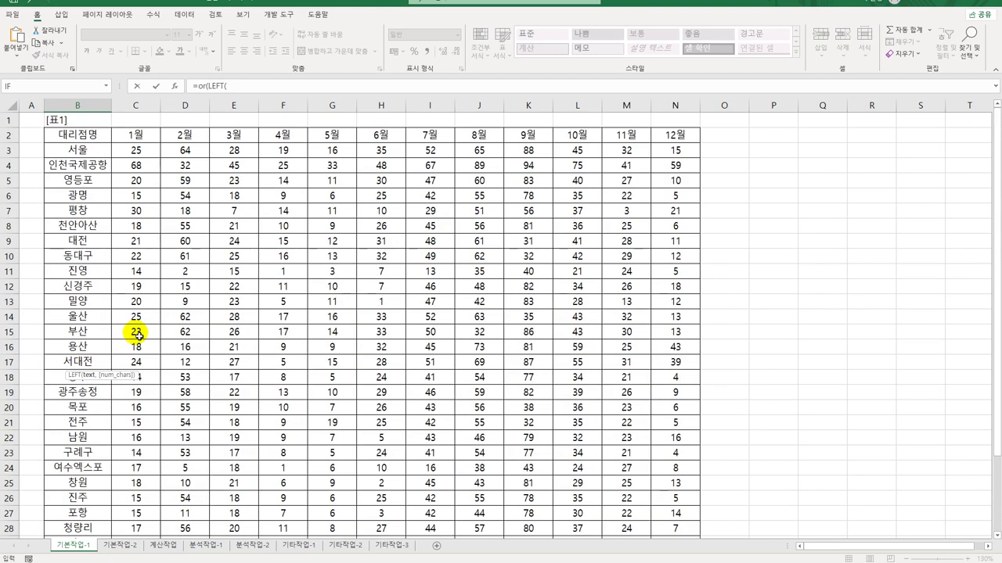
{"action": "left_click", "coordinate": [104, 157]}
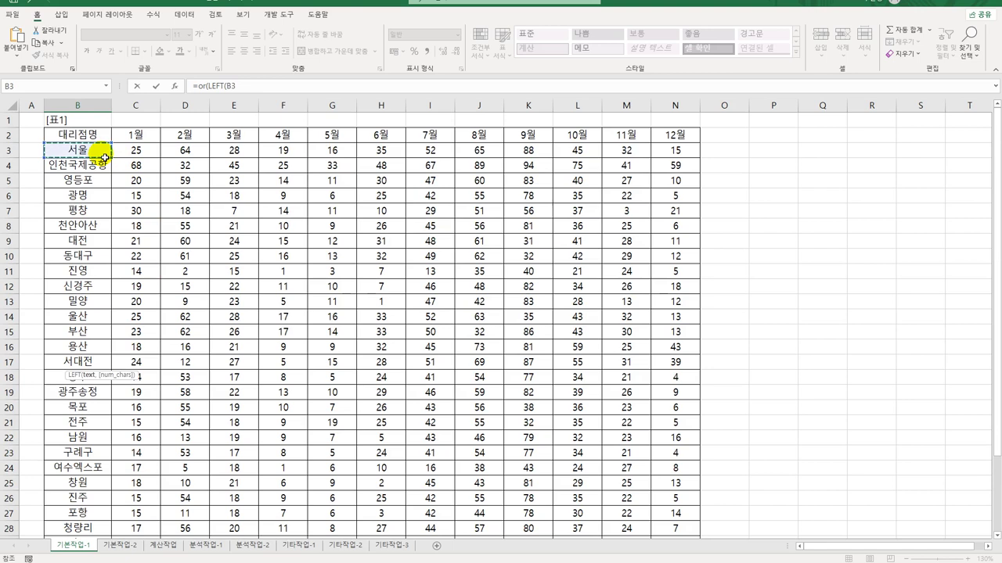
{"action": "type", "text": ","}
{"action": "scroll", "coordinate": [104, 157], "scroll_direction": "down", "scroll_amount": 3}
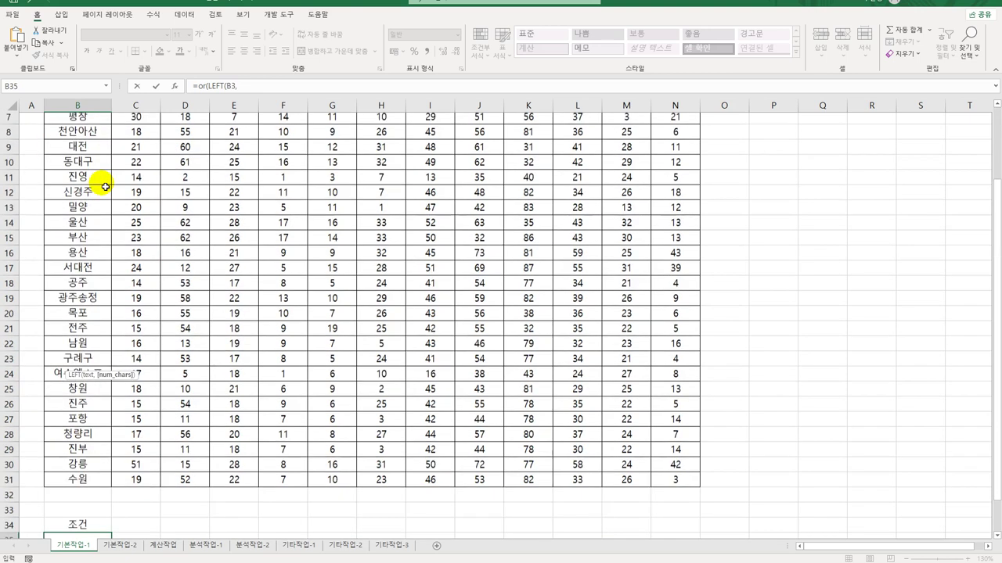
{"action": "type", "text": "1"}
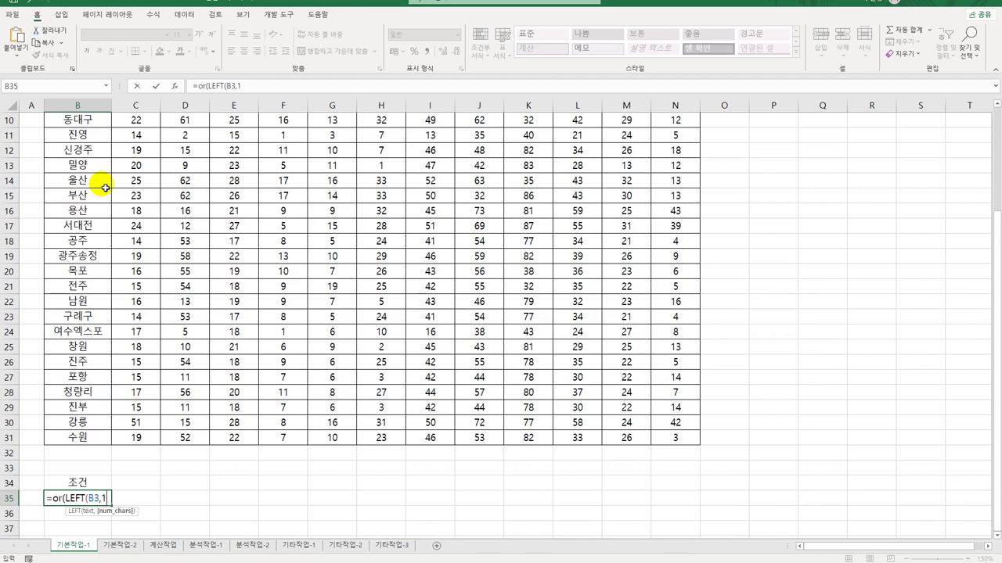
{"action": "type", "text": ")"}
{"action": "type", "text": "=\"진"}
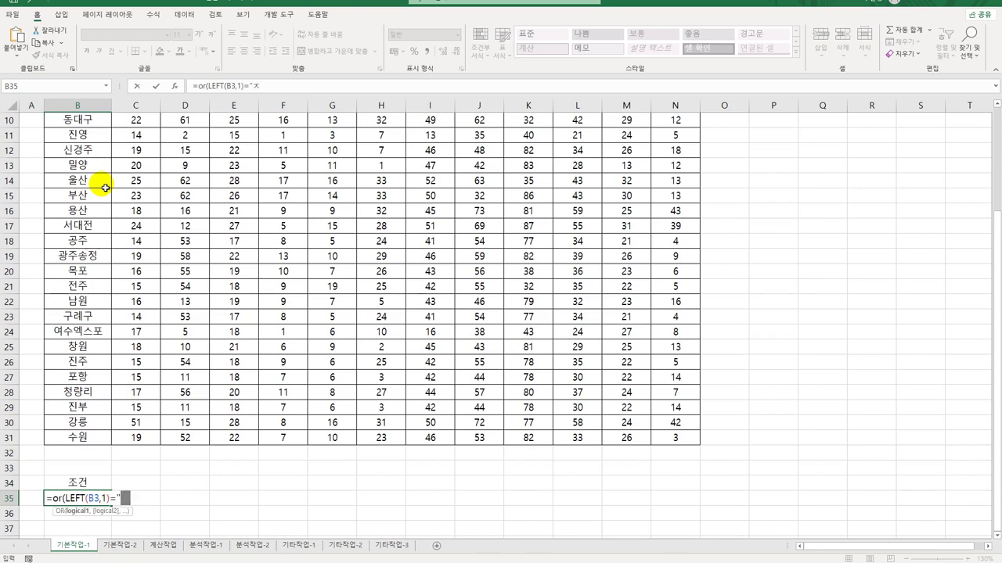
{"action": "type", "text": "\","}
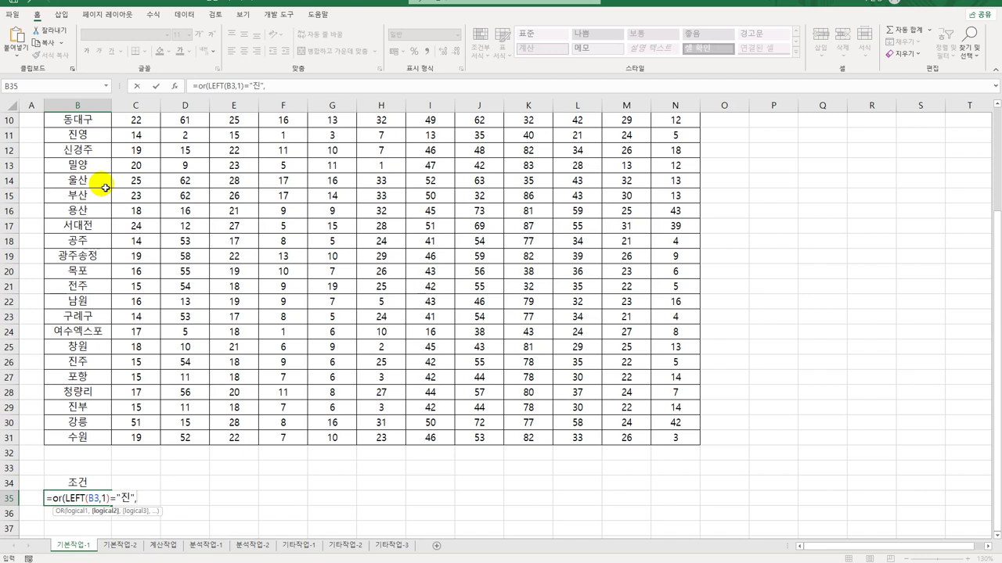
Complete the OR formula in B35 with LEN(B3)=3 as its second condition
{"action": "type", "text": "LEN("}
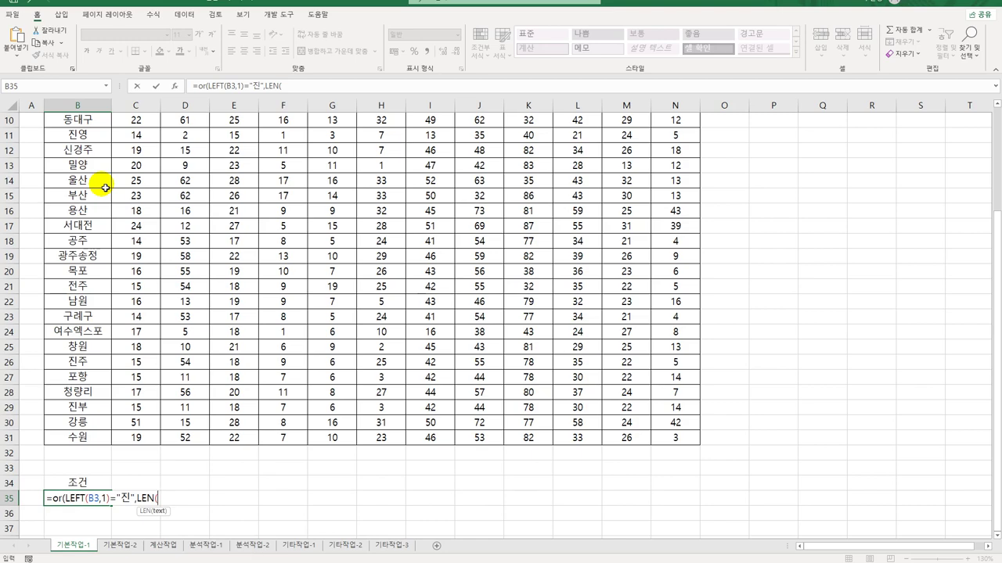
{"action": "scroll", "coordinate": [104, 188], "scroll_direction": "up", "scroll_amount": 3}
{"action": "left_click", "coordinate": [96, 151]}
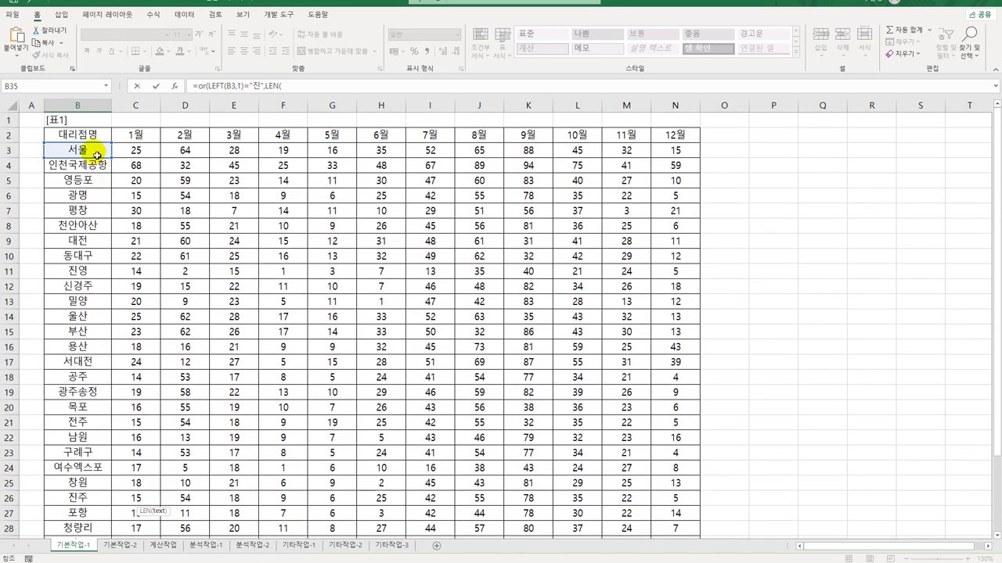
{"action": "scroll", "coordinate": [212, 284], "scroll_direction": "down", "scroll_amount": 3}
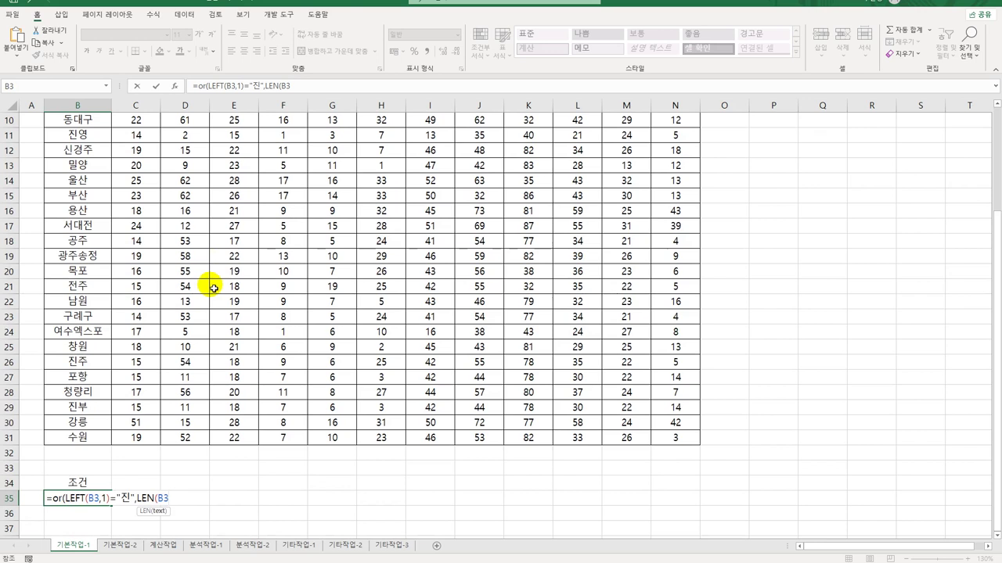
{"action": "type", "text": ")="}
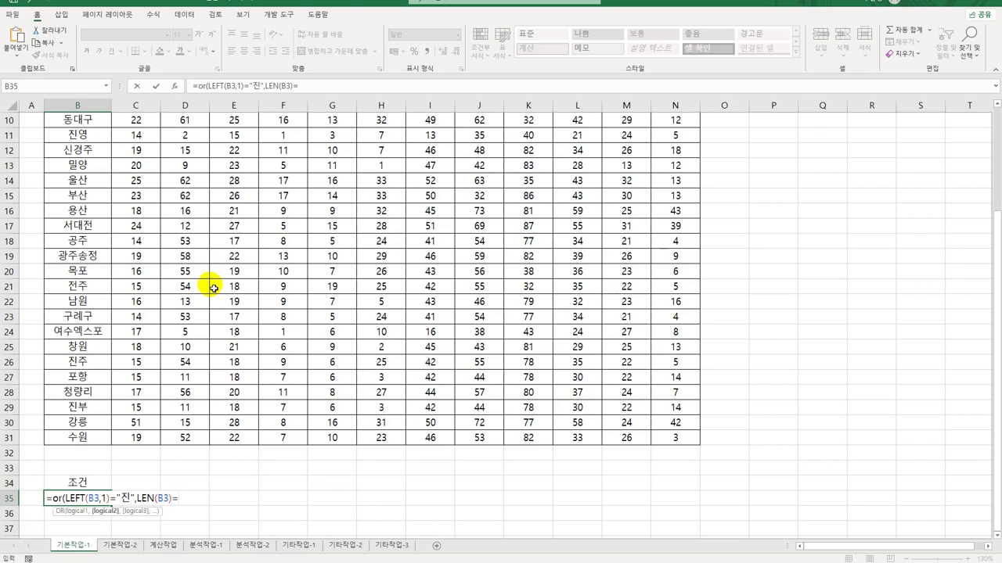
{"action": "type", "text": "3)"}
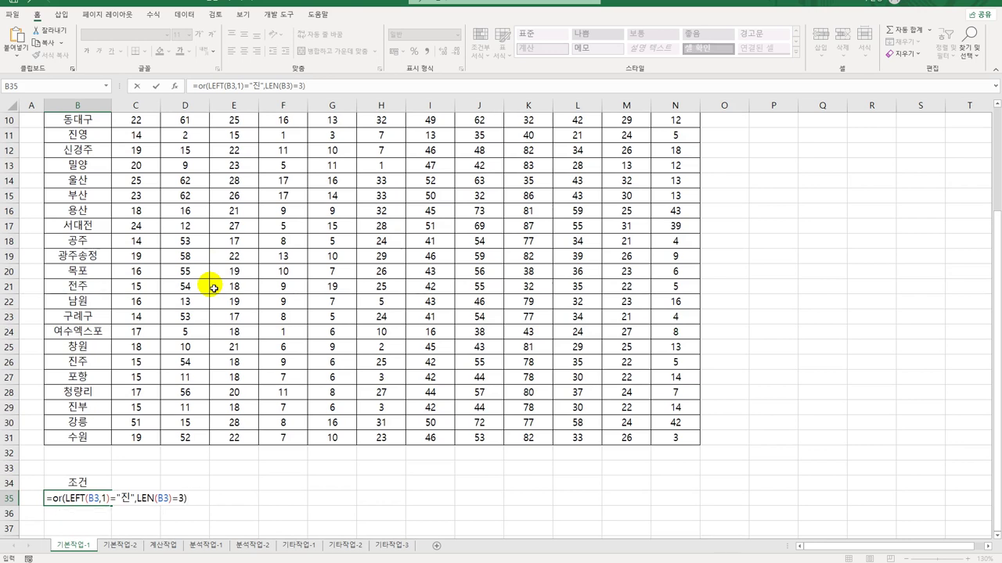
{"action": "key", "text": "Return"}
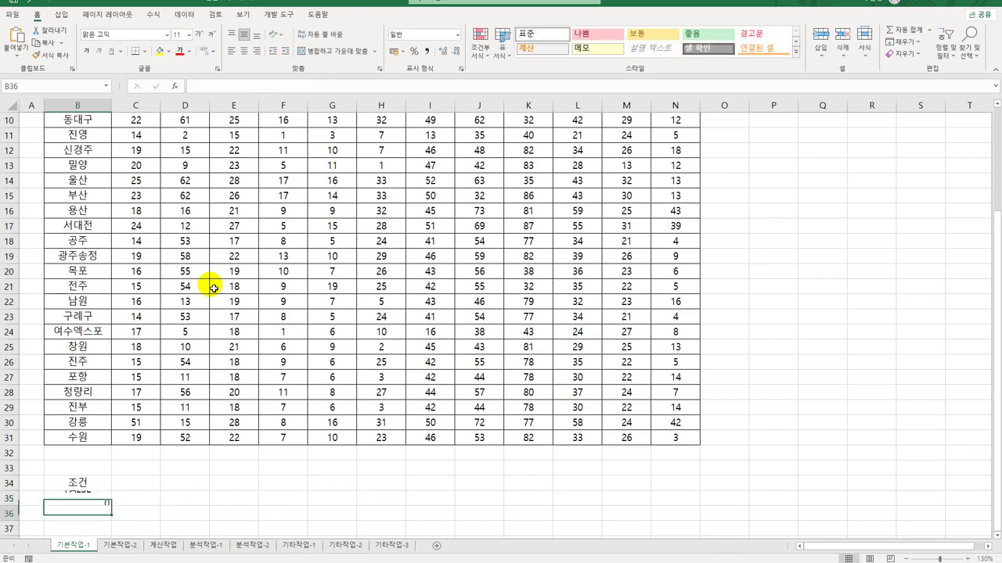
{"action": "scroll", "coordinate": [134, 418], "scroll_direction": "down", "scroll_amount": 3}
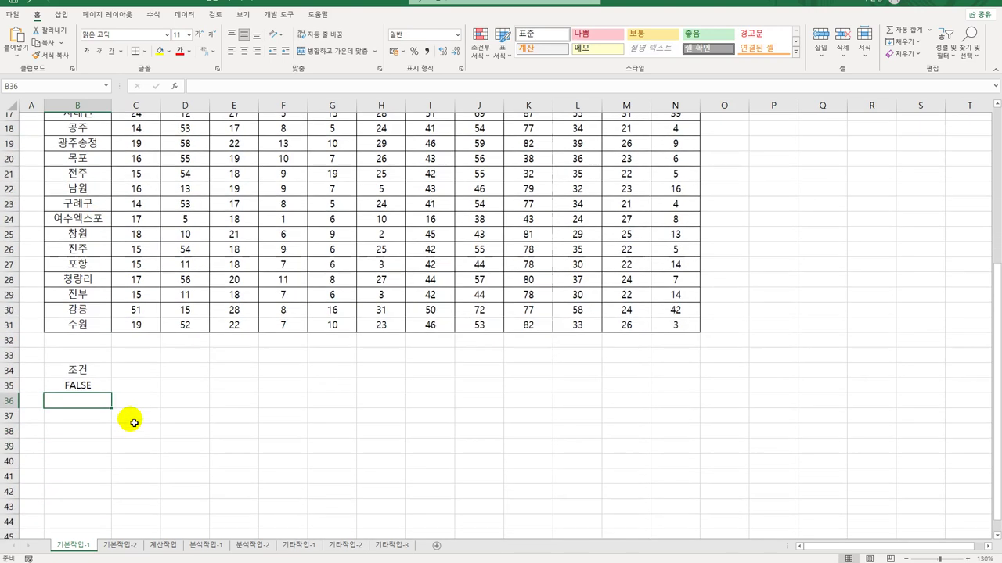
{"action": "left_click", "coordinate": [101, 368]}
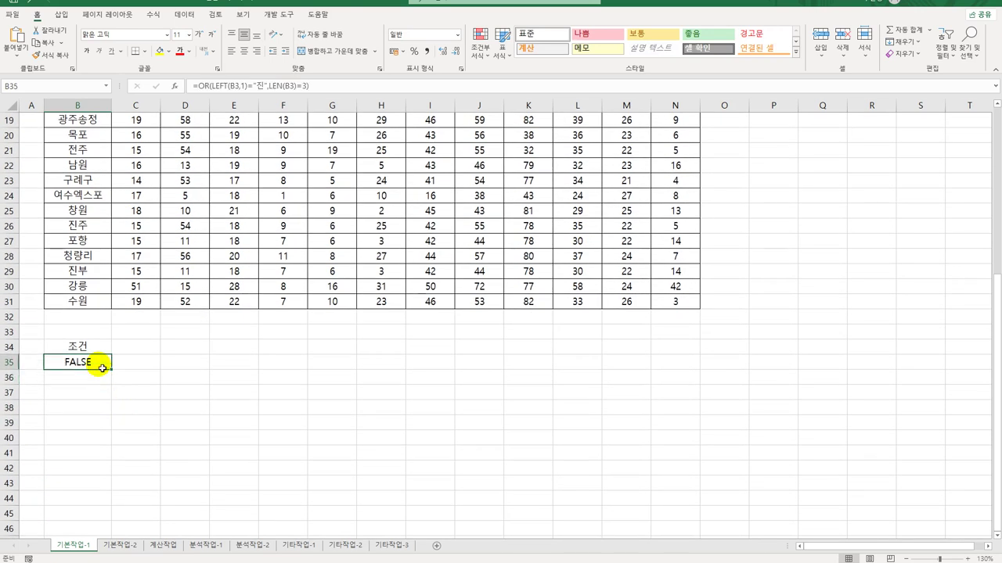
Copy the table headings 대리점명, 9월, 10월, 11월 and 12월 to the row starting at cell B37
{"action": "scroll", "coordinate": [102, 360], "scroll_direction": "up", "scroll_amount": 6}
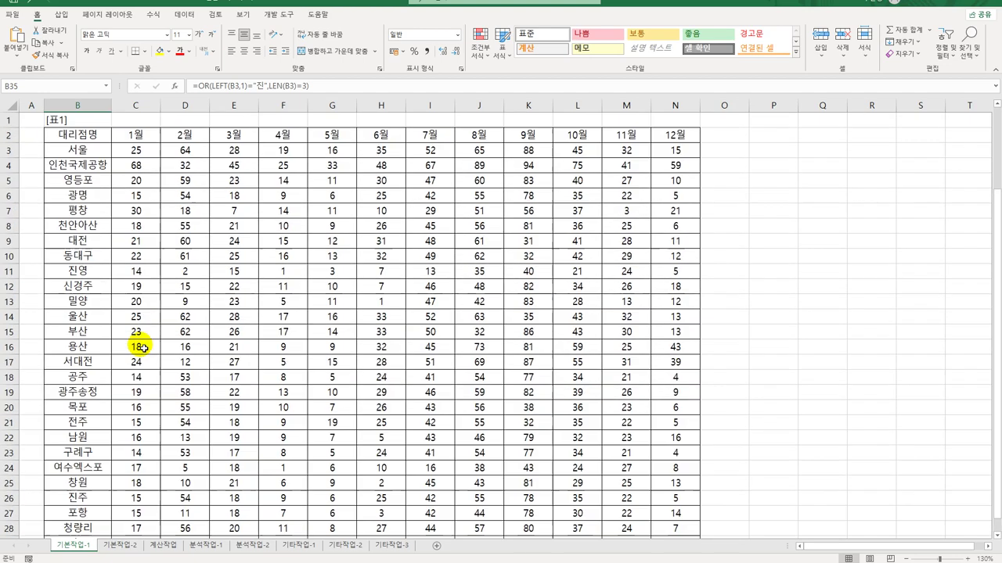
{"action": "left_click", "coordinate": [94, 142]}
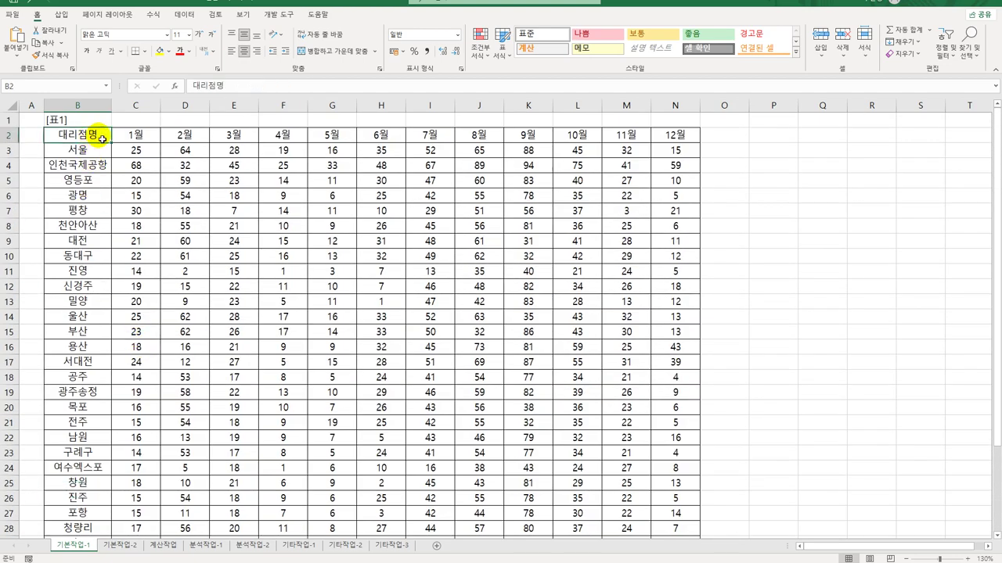
{"action": "left_click", "coordinate": [528, 141], "text": "ctrl"}
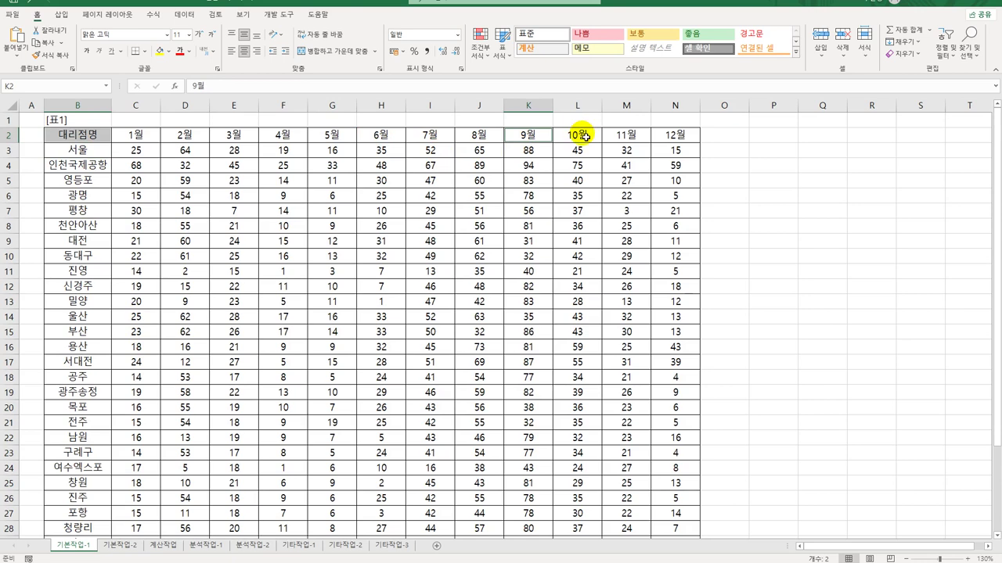
{"action": "left_click", "coordinate": [583, 134], "text": "ctrl"}
{"action": "left_click", "coordinate": [618, 137], "text": "ctrl"}
{"action": "left_click", "coordinate": [675, 134], "text": "ctrl"}
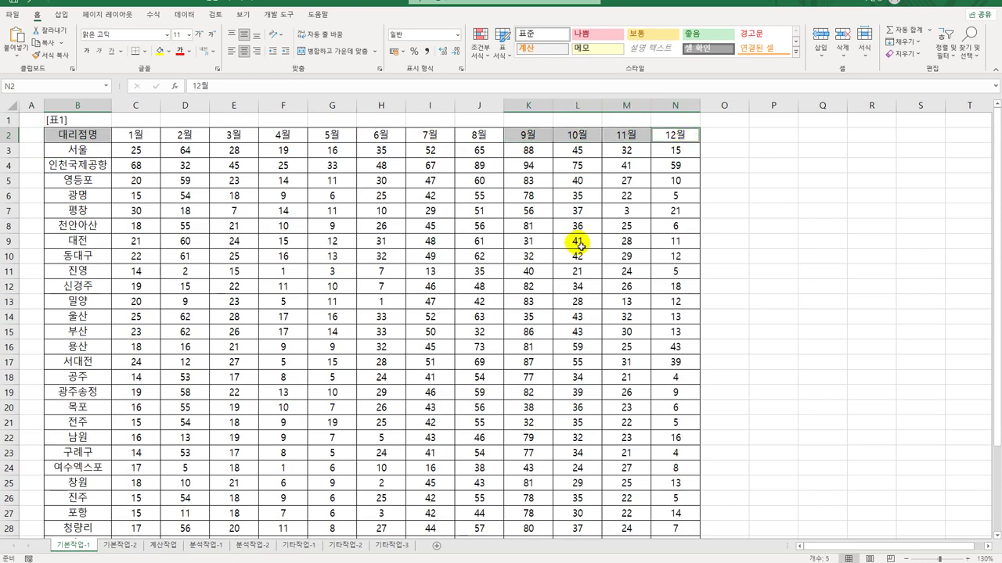
{"action": "key", "text": "ctrl+c"}
{"action": "scroll", "coordinate": [362, 387], "scroll_direction": "down", "scroll_amount": 6}
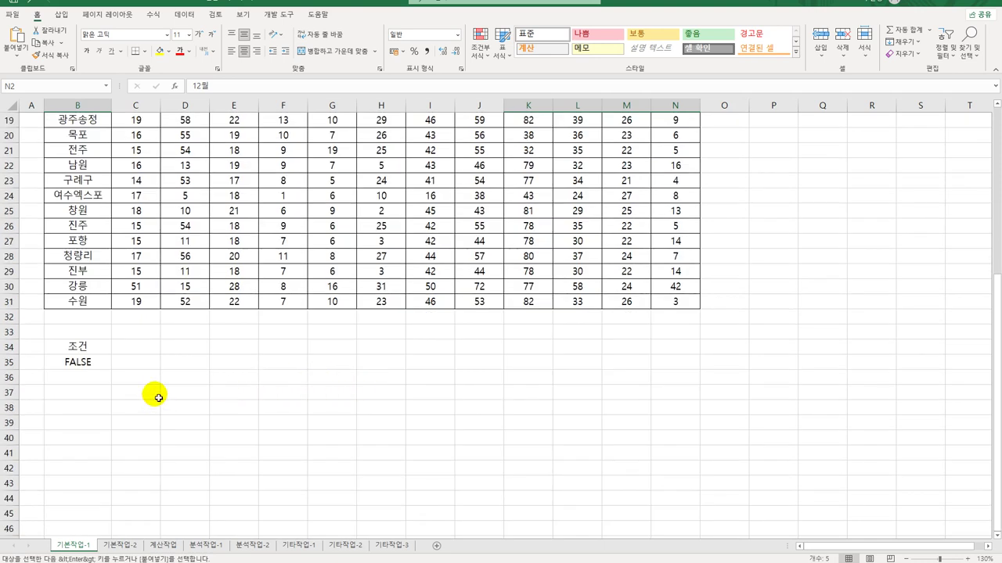
{"action": "left_click", "coordinate": [85, 396]}
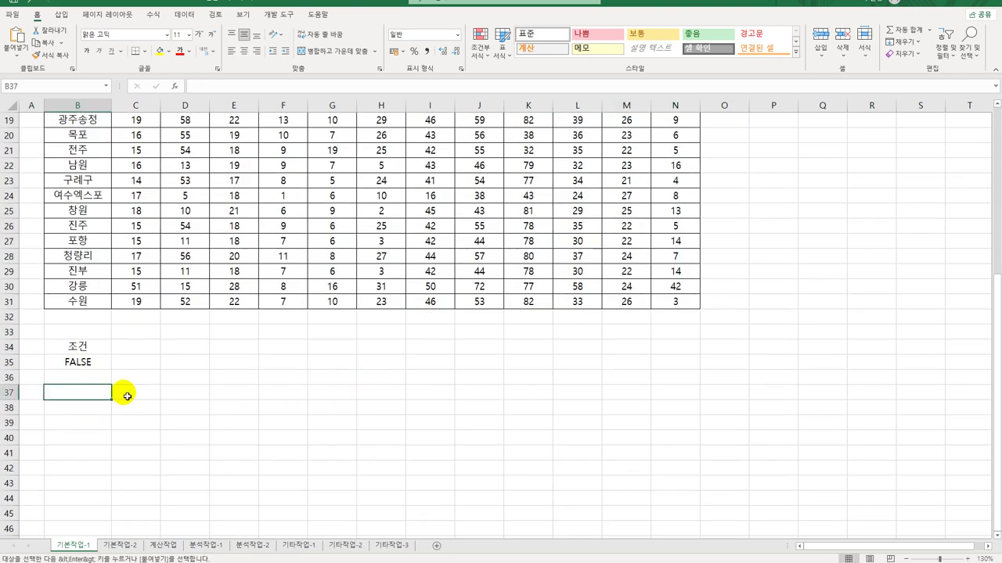
{"action": "key", "text": "ctrl+v"}
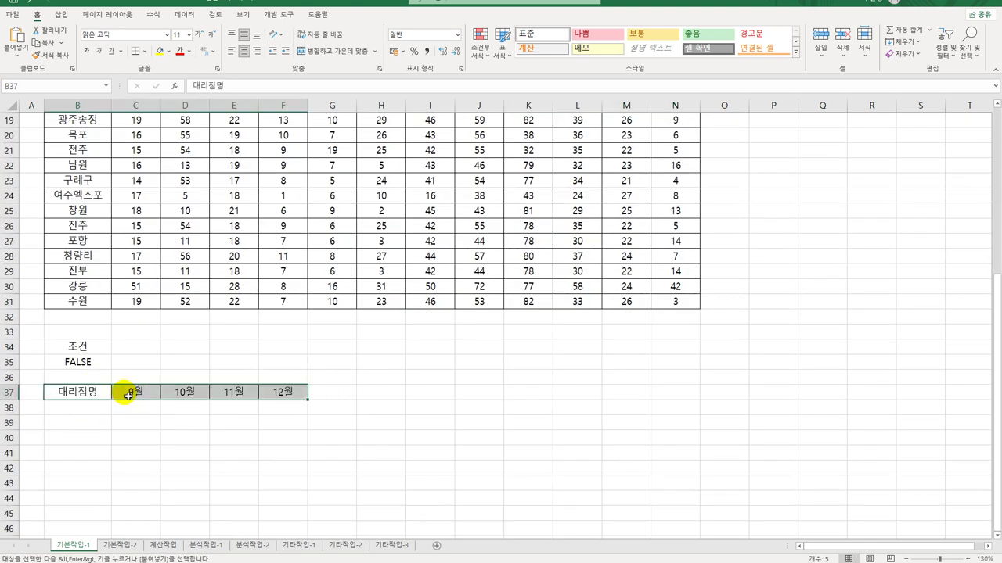
Start an Advanced Filter on the table B2:N31 with B34:B35 as the criteria range
{"action": "scroll", "coordinate": [125, 392], "scroll_direction": "up", "scroll_amount": 6}
{"action": "left_click", "coordinate": [105, 212]}
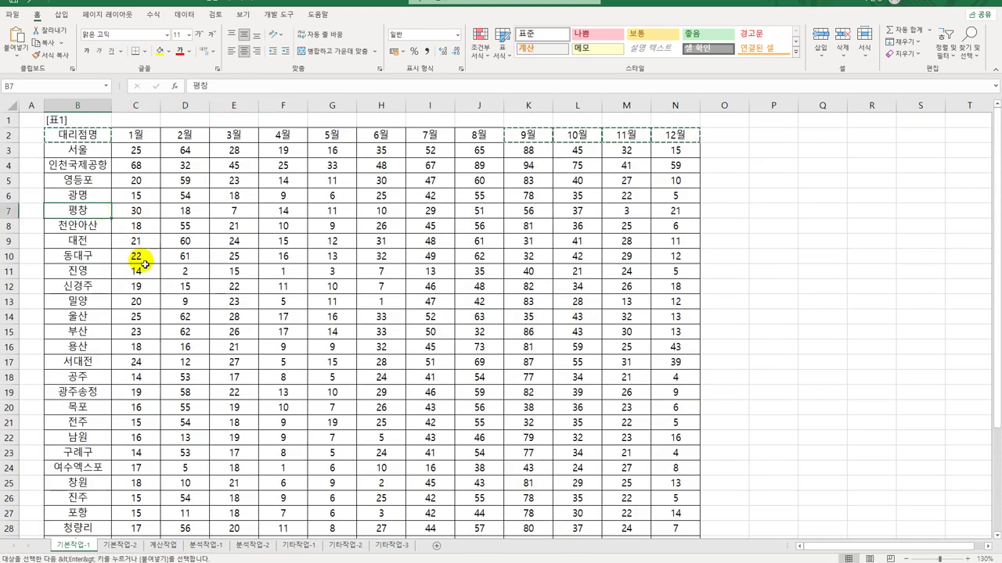
{"action": "left_click", "coordinate": [184, 14]}
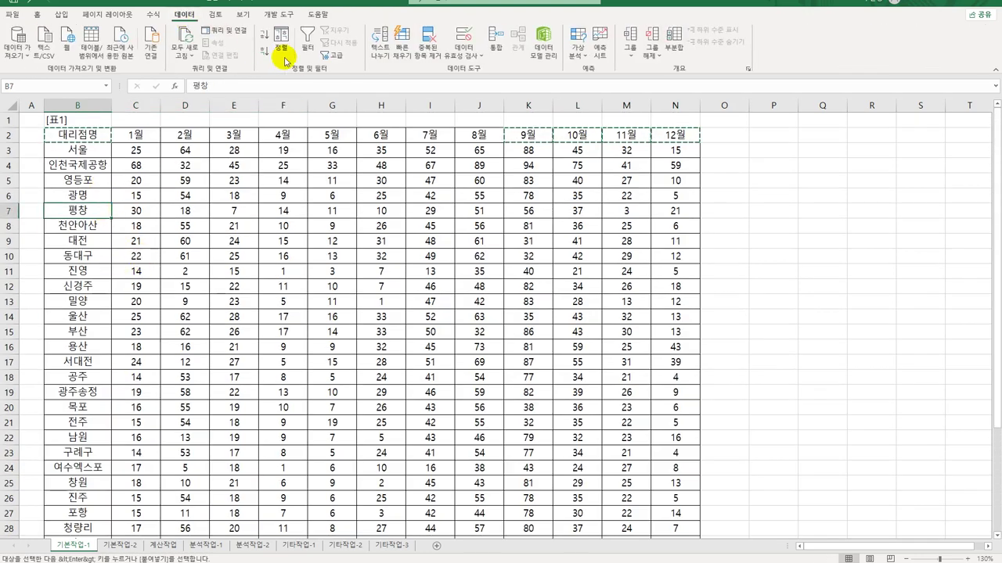
{"action": "left_click", "coordinate": [332, 54]}
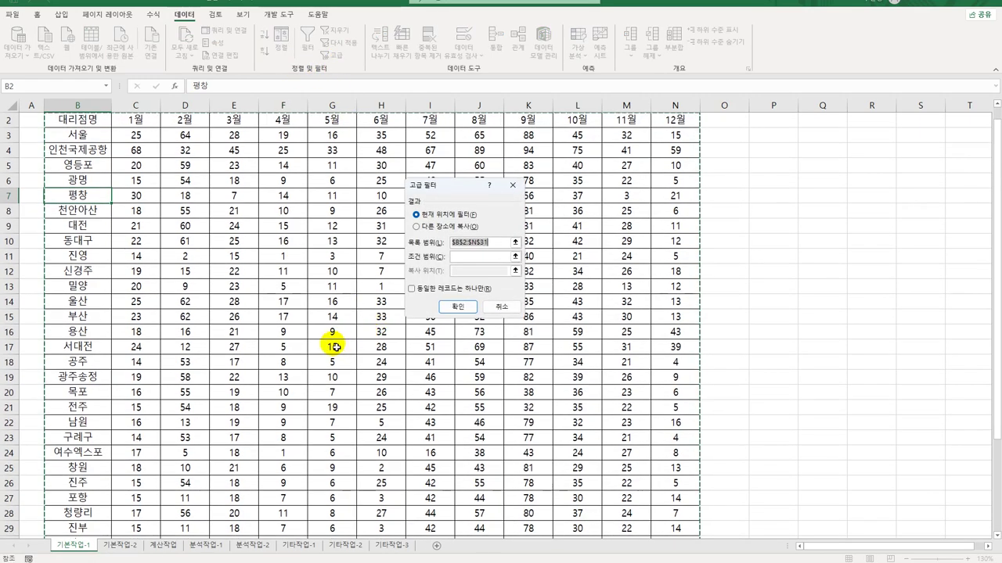
{"action": "scroll", "coordinate": [336, 347], "scroll_direction": "down", "scroll_amount": 3}
{"action": "scroll", "coordinate": [335, 346], "scroll_direction": "down", "scroll_amount": 3}
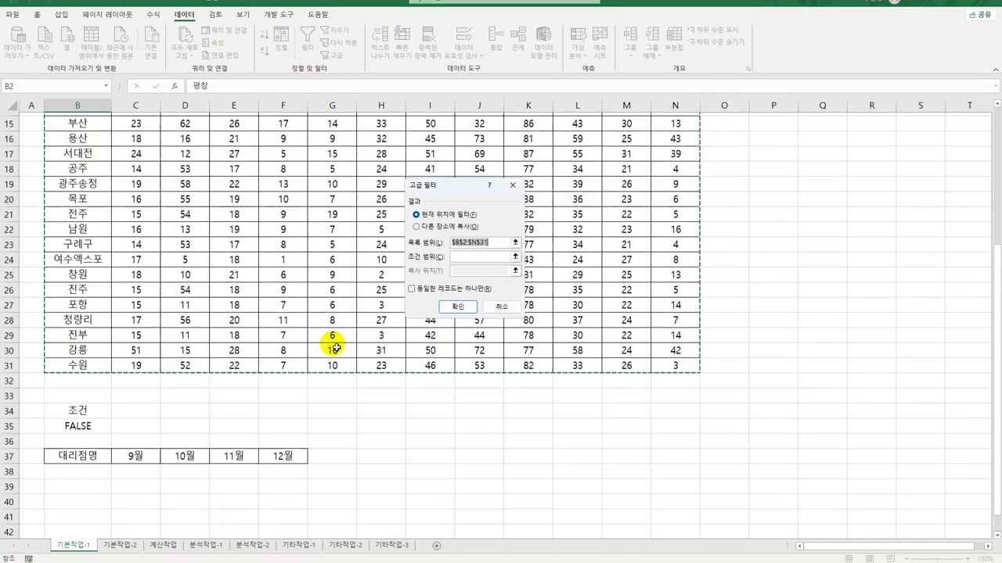
{"action": "left_click", "coordinate": [461, 256]}
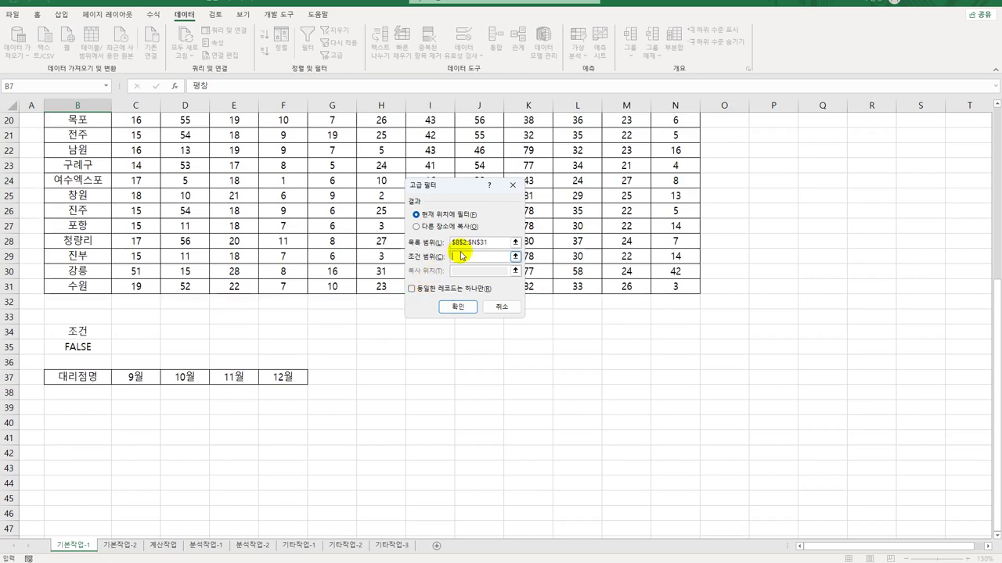
{"action": "left_click_drag", "start_coordinate": [88, 334], "coordinate": [97, 353]}
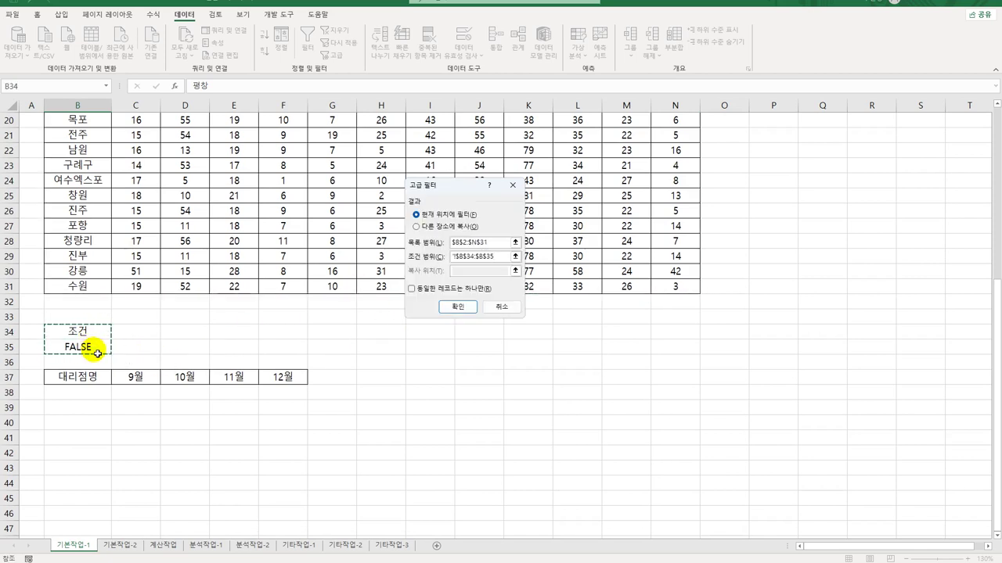
Output the filtered records to another location, using the headings in B37:F37 as the copy destination, and check the extracted branch names
{"action": "left_click", "coordinate": [442, 231]}
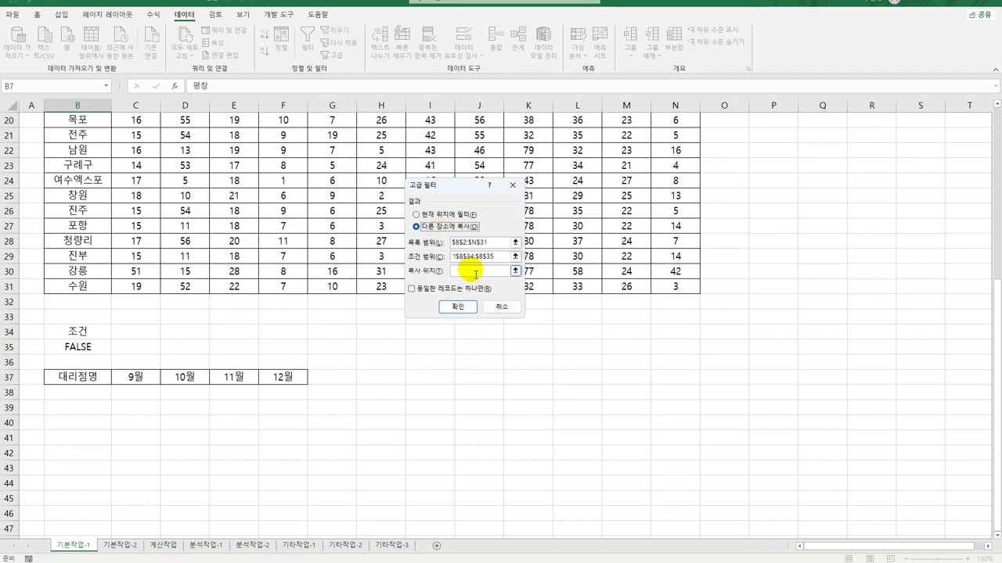
{"action": "left_click", "coordinate": [470, 270]}
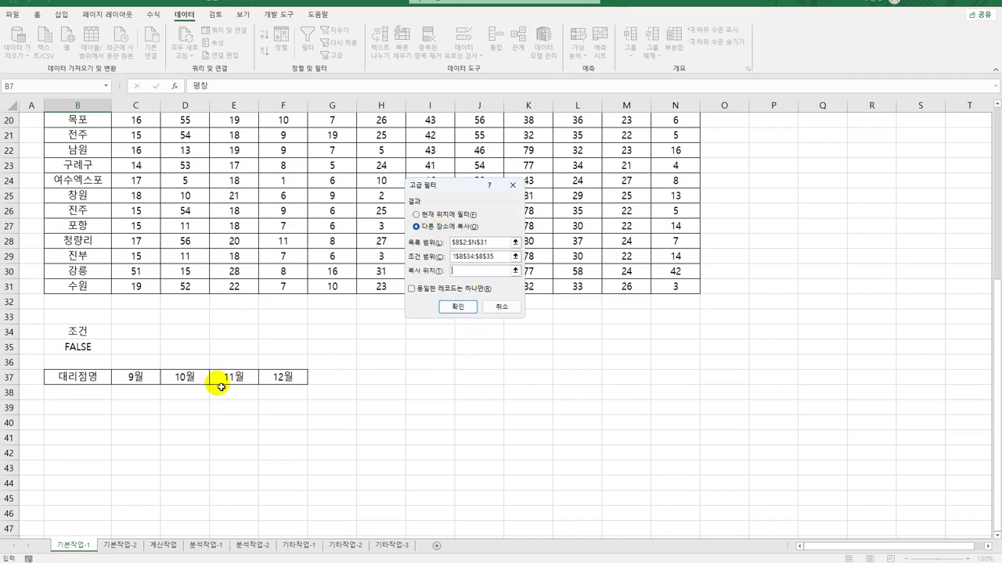
{"action": "left_click_drag", "start_coordinate": [94, 376], "coordinate": [278, 381]}
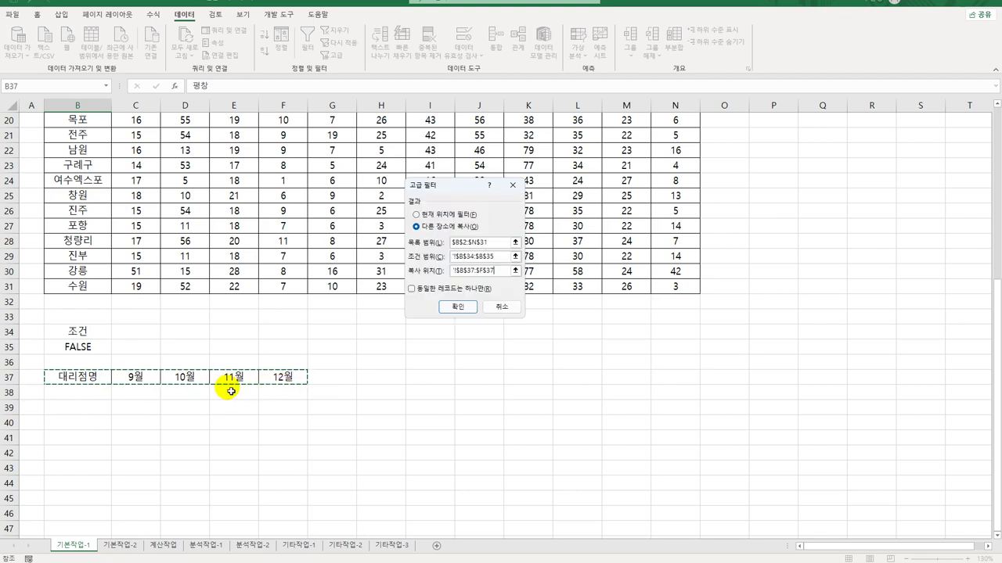
{"action": "left_click", "coordinate": [460, 308]}
{"action": "scroll", "coordinate": [403, 407], "scroll_direction": "down", "scroll_amount": 6}
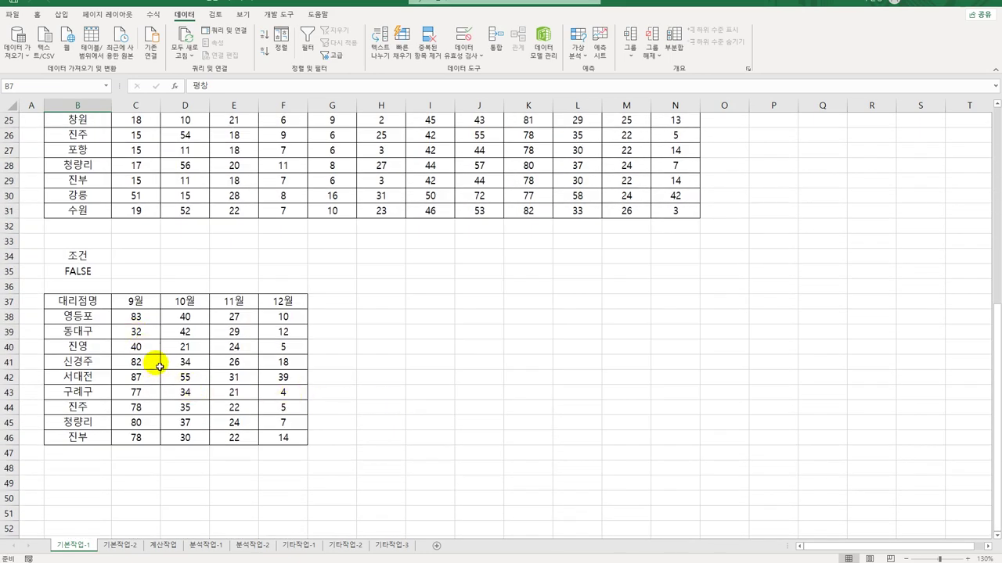
{"action": "left_click_drag", "start_coordinate": [80, 317], "coordinate": [86, 437]}
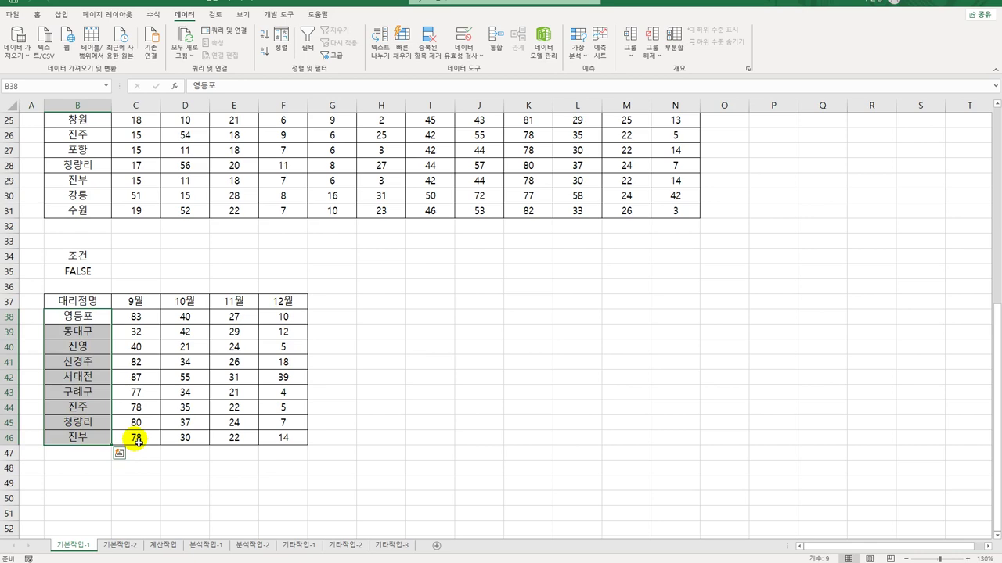
Create a formula-based conditional formatting rule for the table data in B3:N31, keeping its dialog clear of the table
{"action": "scroll", "coordinate": [133, 406], "scroll_direction": "up", "scroll_amount": 8}
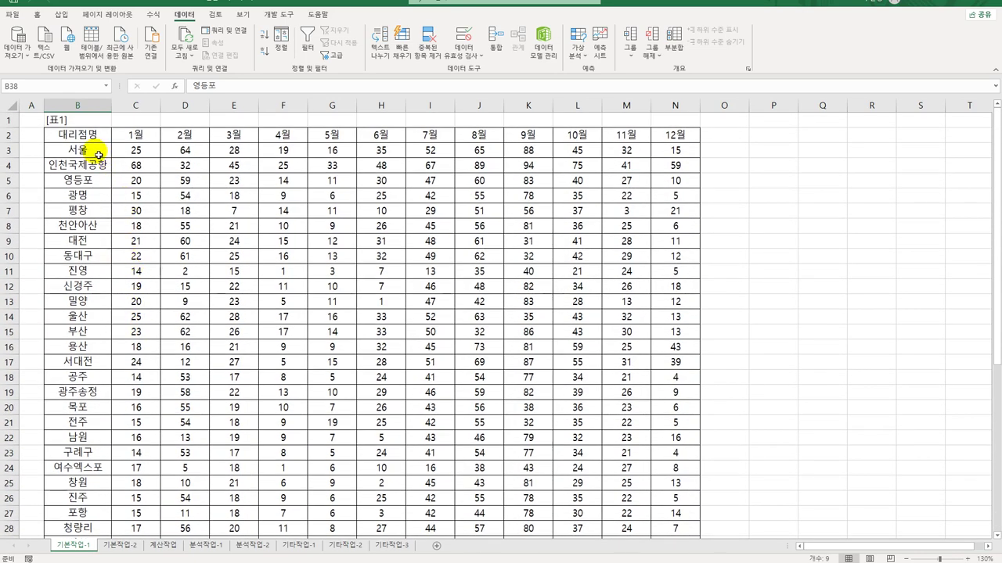
{"action": "mouse_move", "coordinate": [97, 154]}
{"action": "left_mouse_down"}
{"action": "mouse_move", "coordinate": [634, 250]}
{"action": "mouse_move", "coordinate": [669, 558]}
{"action": "mouse_move", "coordinate": [670, 496]}
{"action": "mouse_move", "coordinate": [664, 514]}
{"action": "left_mouse_up"}
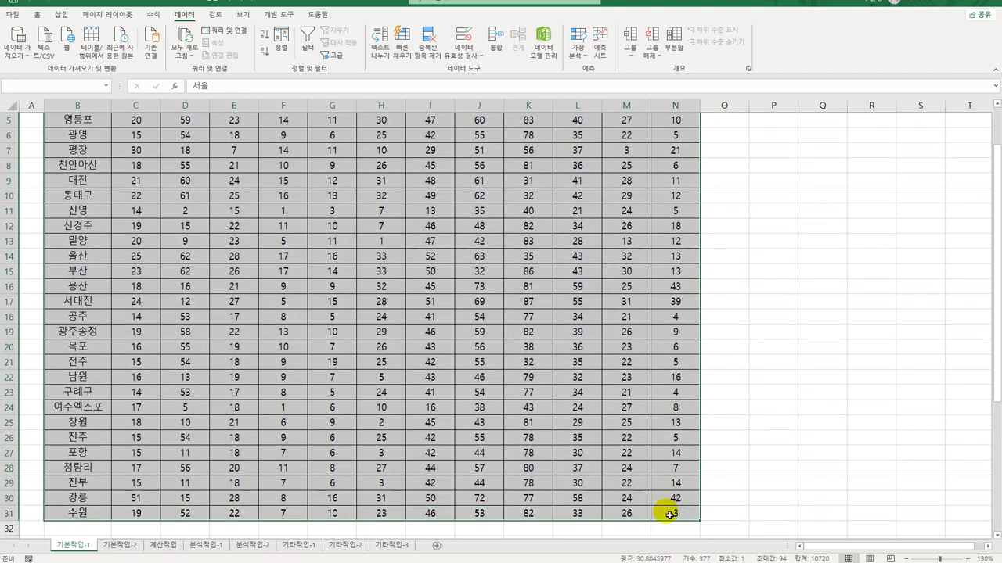
{"action": "scroll", "coordinate": [490, 499], "scroll_direction": "up", "scroll_amount": 1}
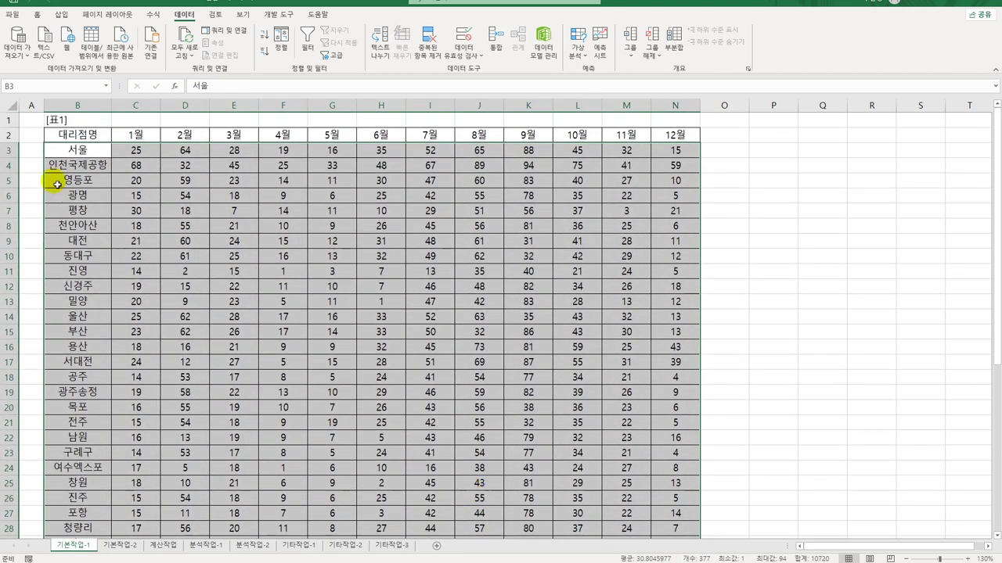
{"action": "left_click", "coordinate": [37, 14]}
{"action": "left_click", "coordinate": [479, 46]}
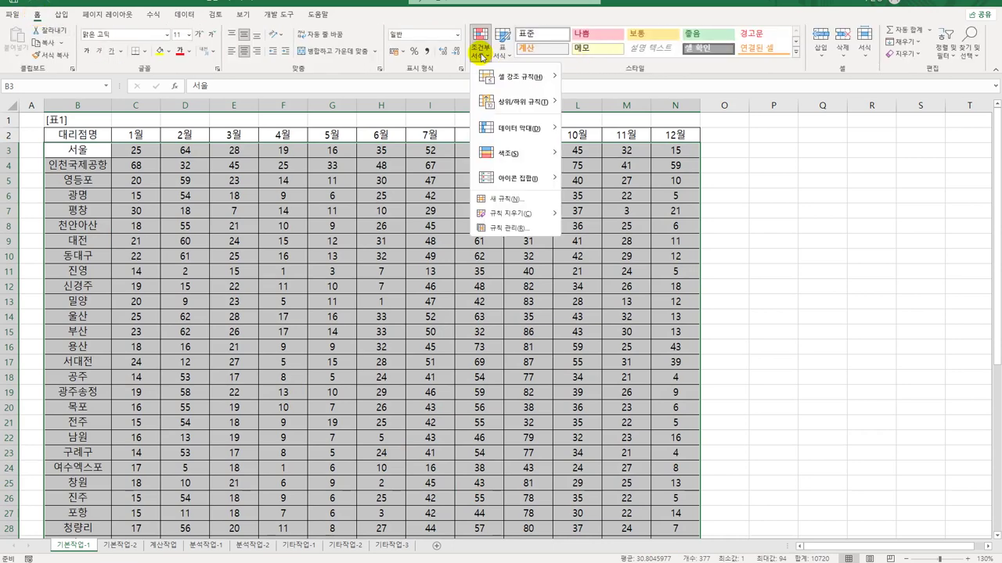
{"action": "left_click", "coordinate": [513, 199]}
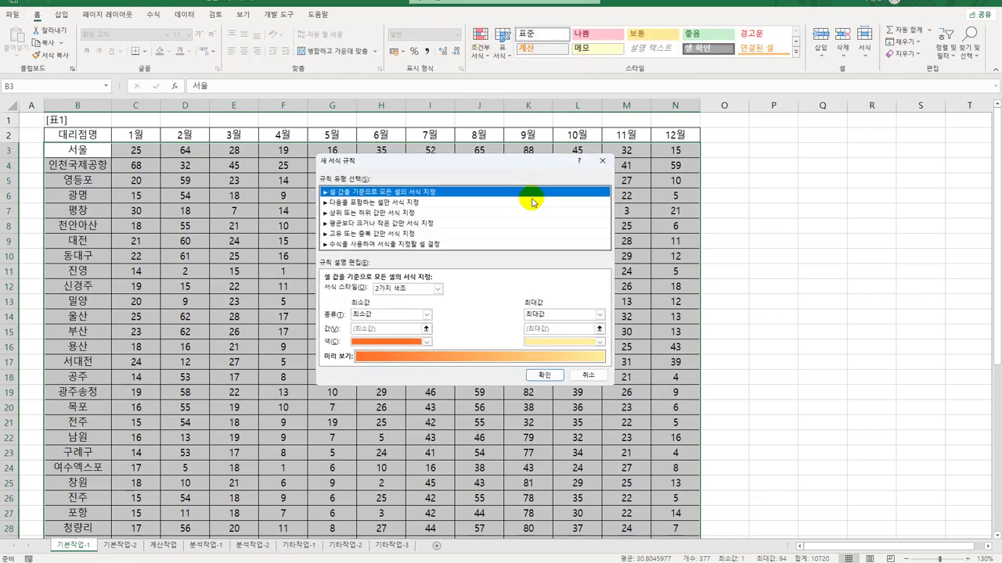
{"action": "left_click", "coordinate": [483, 243]}
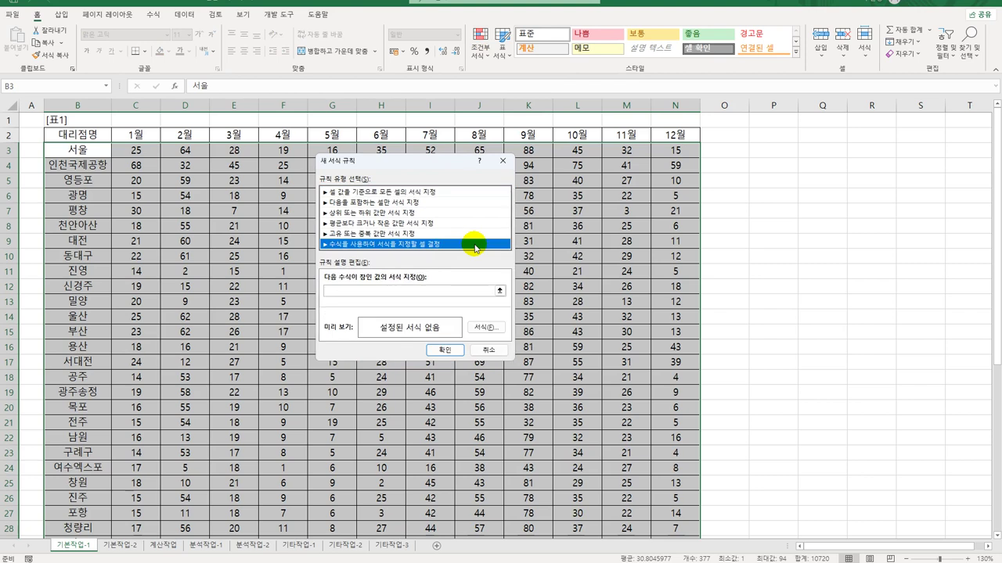
{"action": "left_click", "coordinate": [418, 293]}
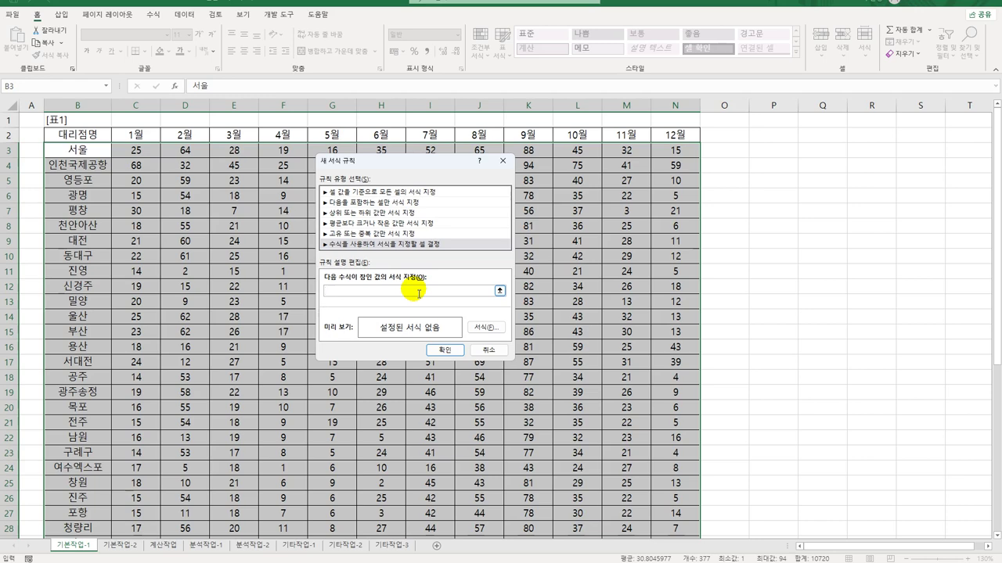
{"action": "left_click_drag", "start_coordinate": [440, 160], "coordinate": [844, 165]}
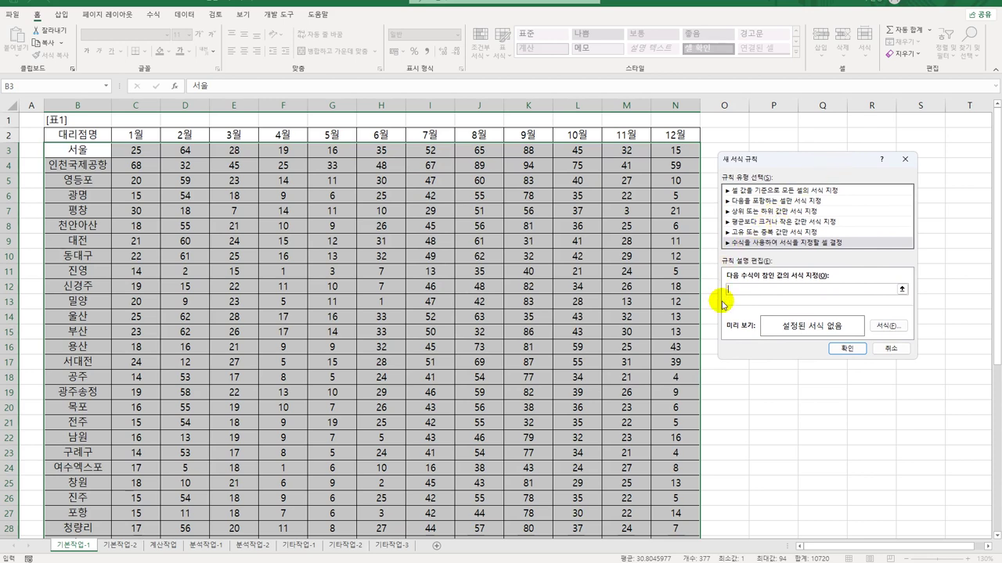
Start the rule's AND formula with $H3<AVERAGE($H$3:$H$31) as the first condition, for 6월 values below average
{"action": "left_click", "coordinate": [760, 295]}
{"action": "type", "text": "="}
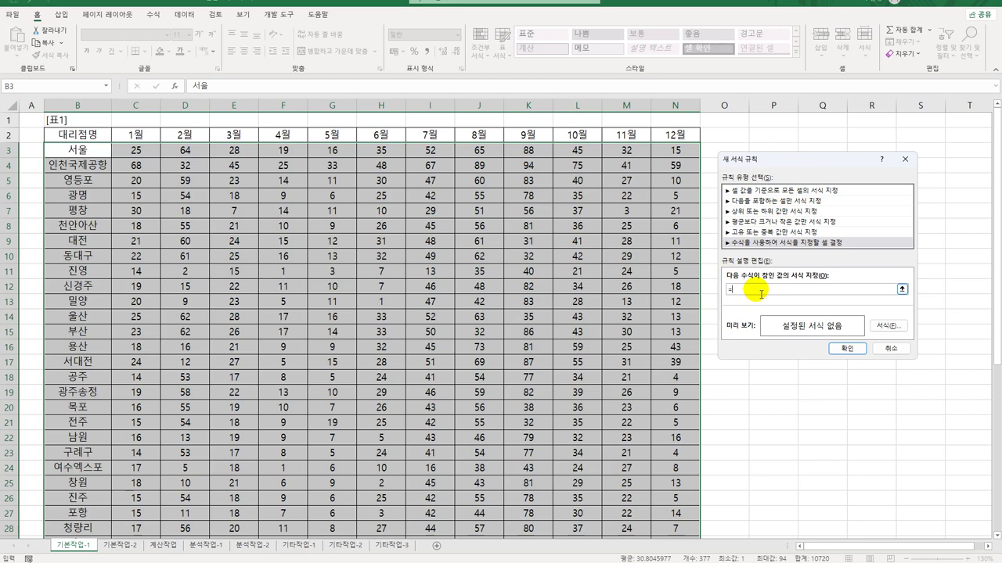
{"action": "type", "text": "and("}
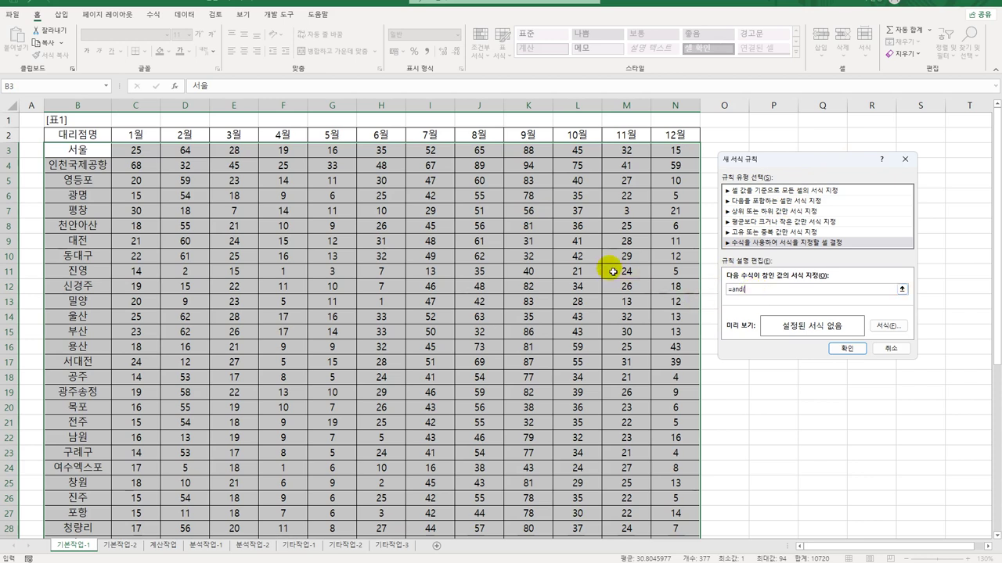
{"action": "left_click", "coordinate": [388, 151]}
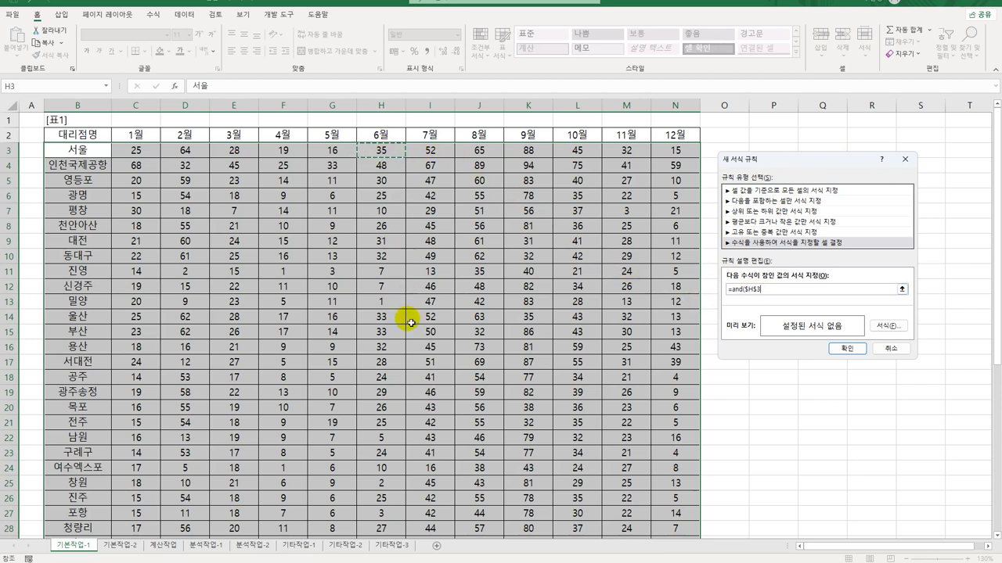
{"action": "key", "text": "F4"}
{"action": "key", "text": "F4"}
{"action": "type", "text": "<"}
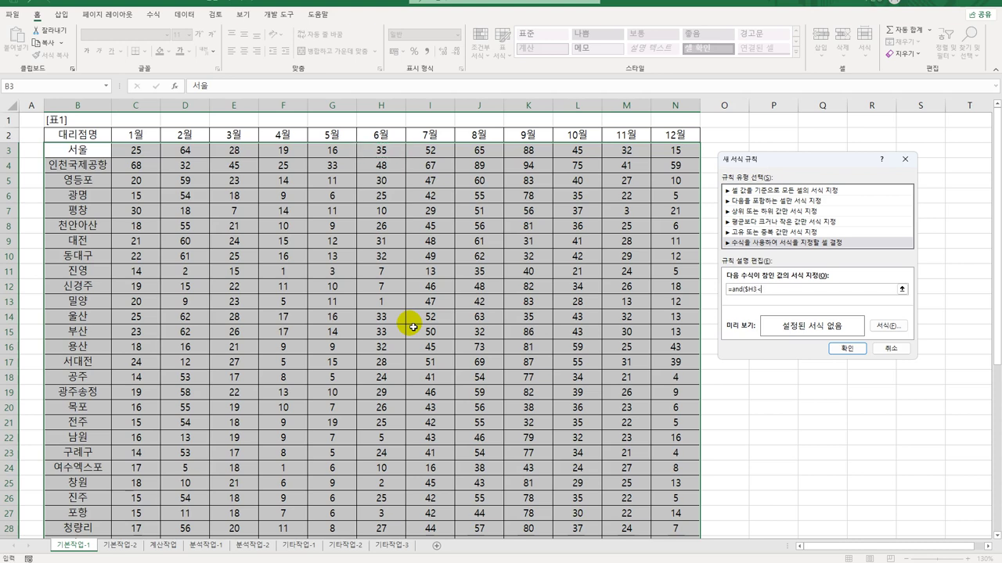
{"action": "type", "text": "<average($H$3"}
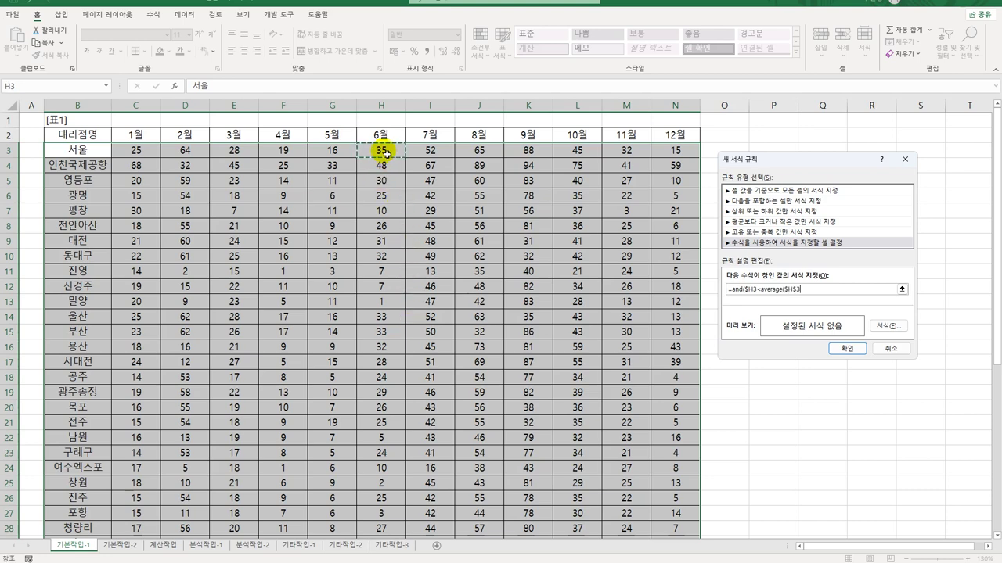
{"action": "left_click_drag", "start_coordinate": [380, 158], "coordinate": [382, 517]}
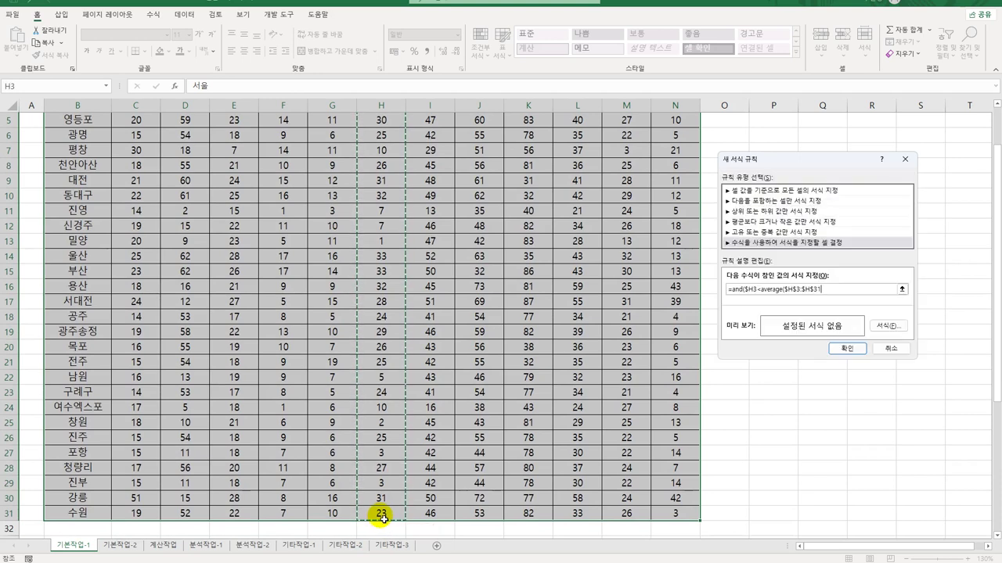
{"action": "type", "text": ")"}
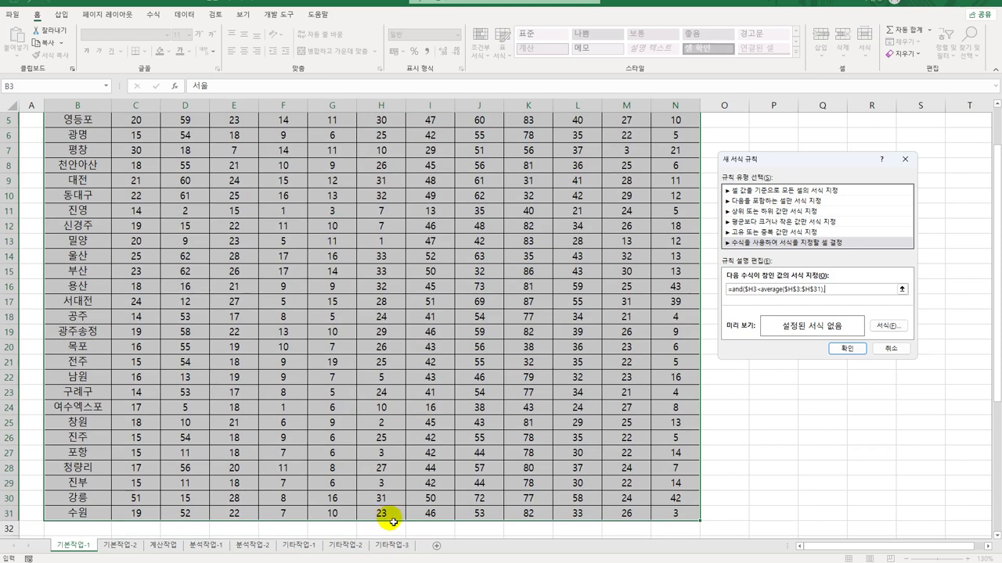
Complete the rule's AND formula with $I3<AVERAGE($I$3:$I$31) as the second condition, for 7월 values below average
{"action": "scroll", "coordinate": [501, 439], "scroll_direction": "up", "scroll_amount": 2}
{"action": "type", "text": ","}
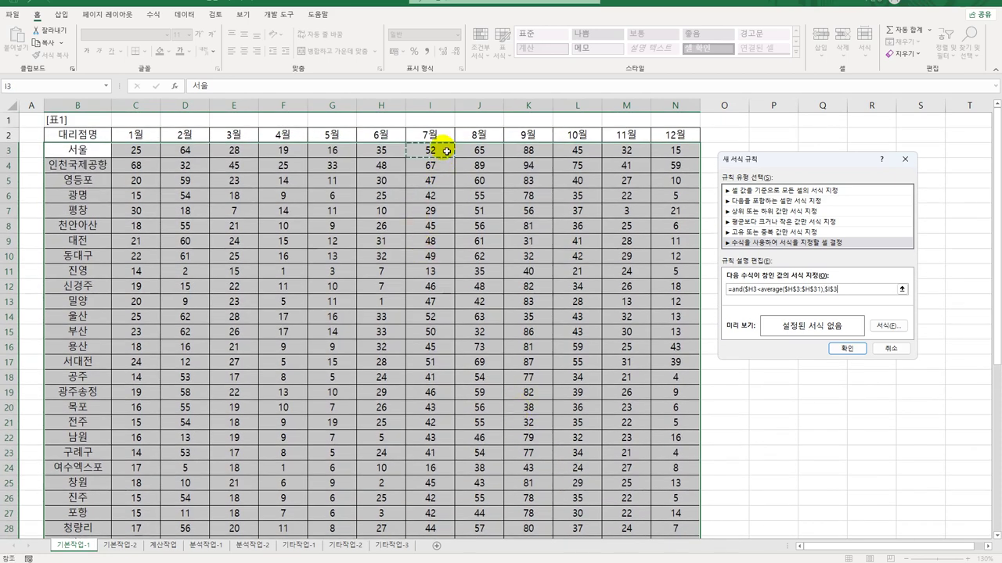
{"action": "left_click", "coordinate": [443, 151]}
{"action": "key", "text": "F4"}
{"action": "key", "text": "F4"}
{"action": "type", "text": "<average"}
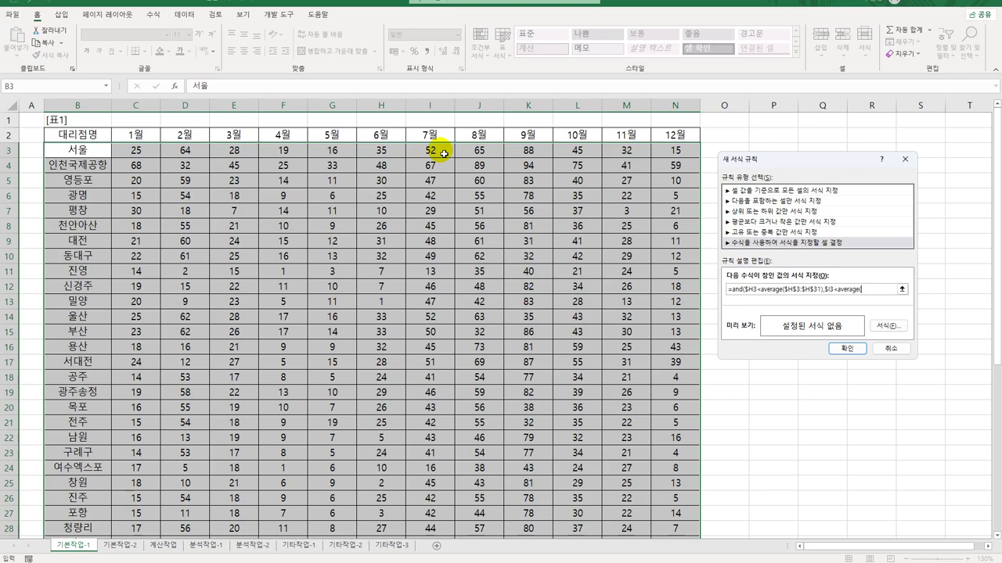
{"action": "type", "text": "("}
{"action": "left_click_drag", "start_coordinate": [443, 154], "coordinate": [447, 509]}
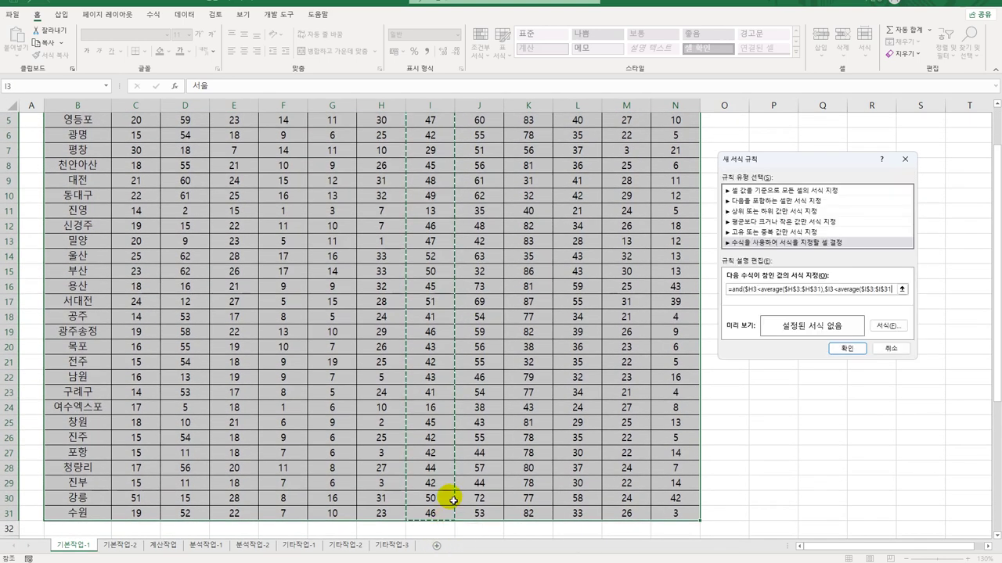
{"action": "type", "text": ")"}
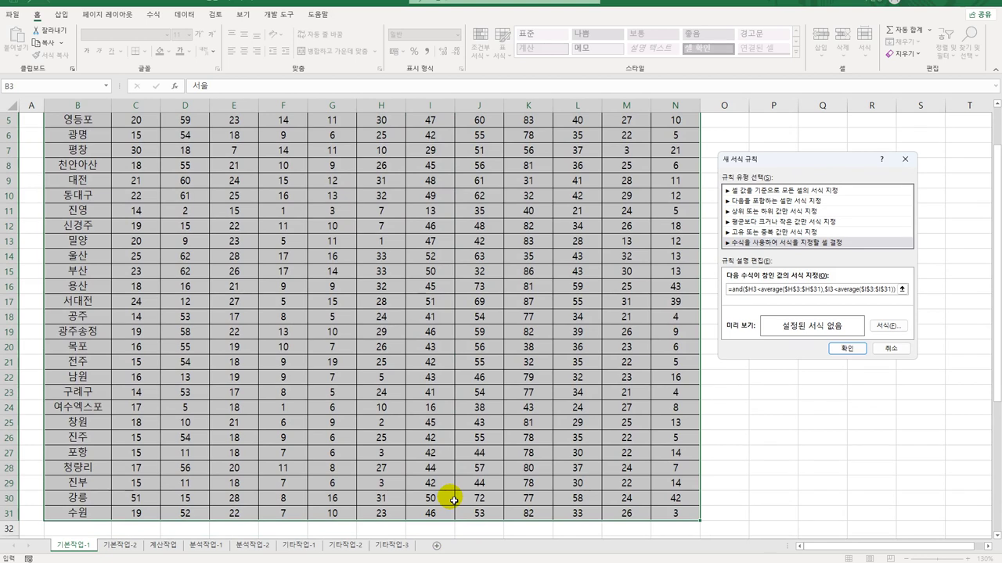
Set the rule's font style to bold (굵게) and its font colour to standard red, and apply the rule to the table
{"action": "left_click", "coordinate": [884, 327]}
{"action": "left_click", "coordinate": [505, 174]}
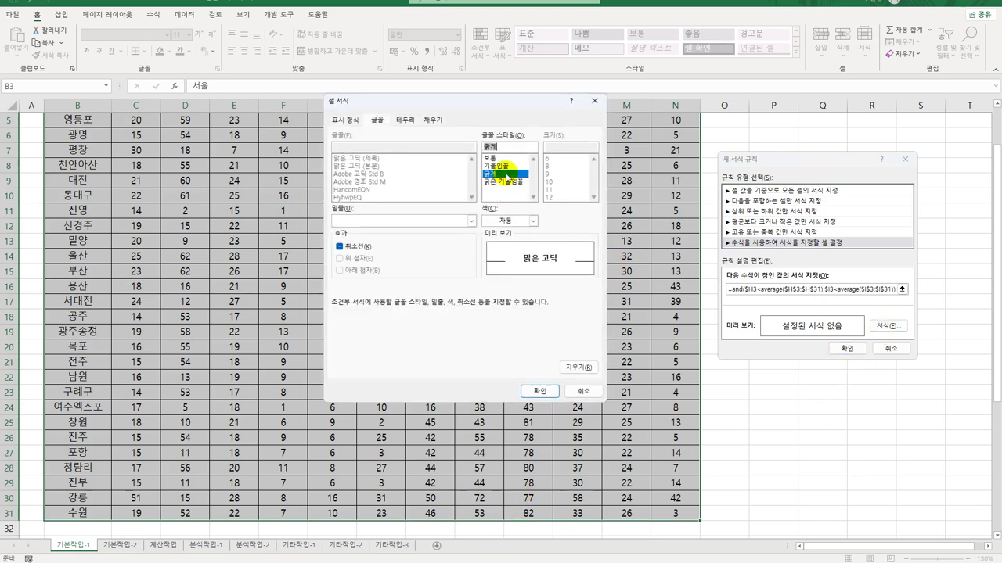
{"action": "left_click", "coordinate": [533, 221]}
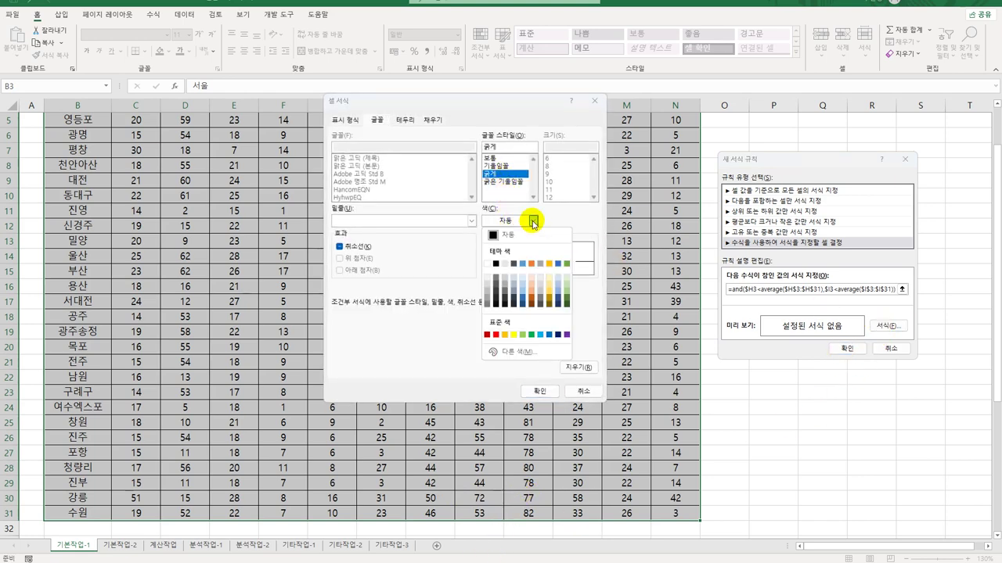
{"action": "left_click", "coordinate": [486, 334]}
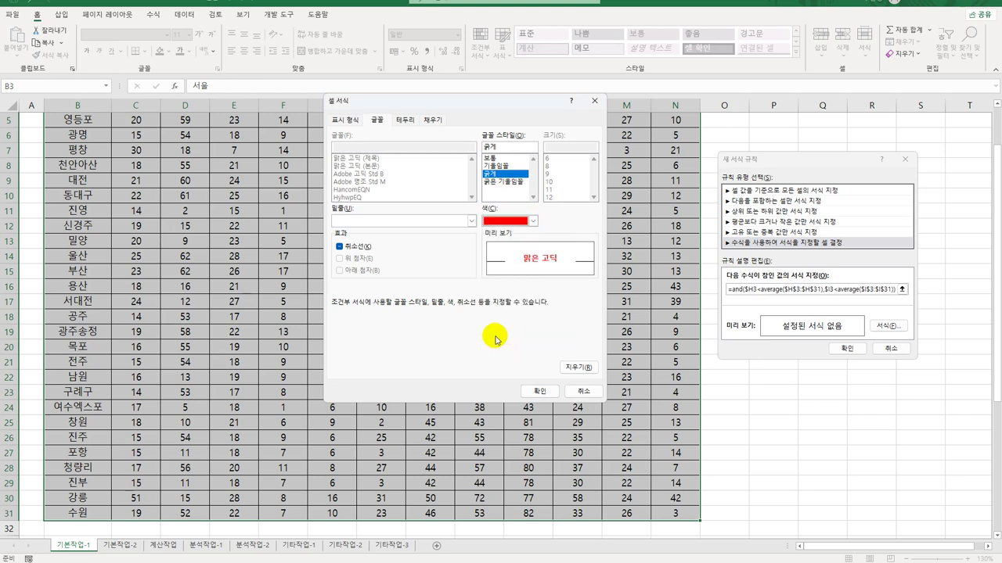
{"action": "left_click", "coordinate": [540, 391]}
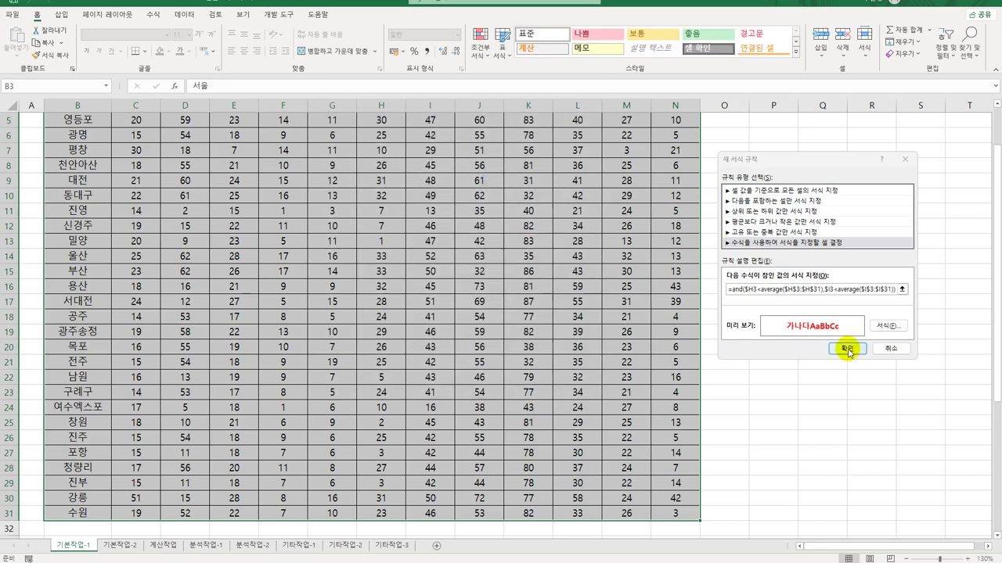
{"action": "left_click", "coordinate": [846, 349]}
{"action": "scroll", "coordinate": [643, 429], "scroll_direction": "up", "scroll_amount": 2}
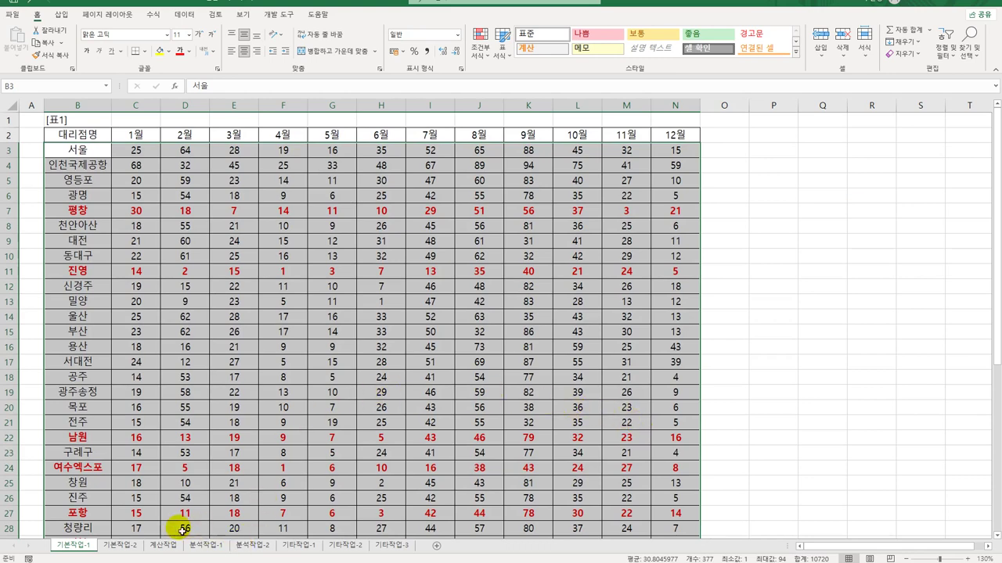
On the 기본작업-2 sheet, turn off the locked (잠금) protection attribute for all cells
{"action": "left_click", "coordinate": [122, 545]}
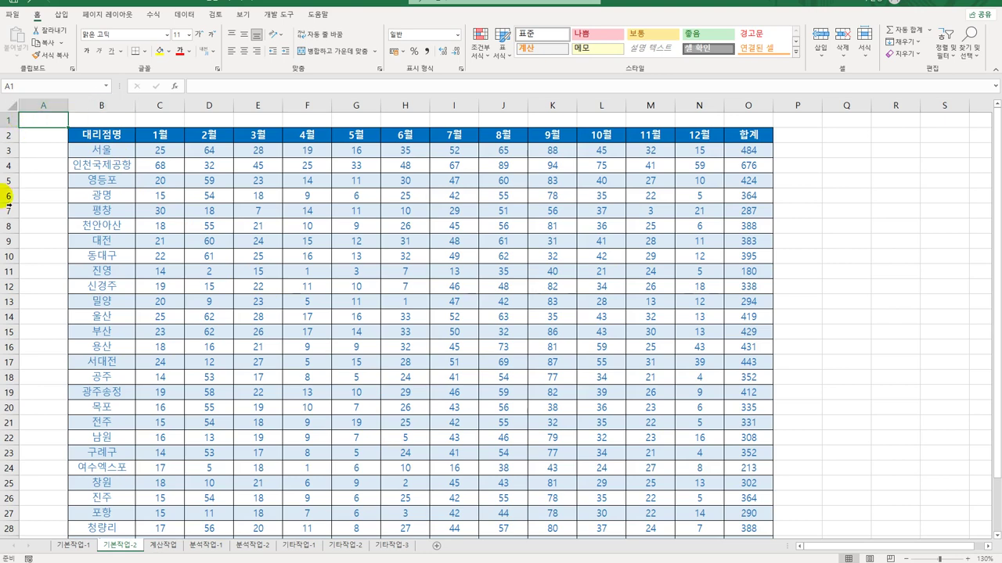
{"action": "left_click", "coordinate": [11, 108]}
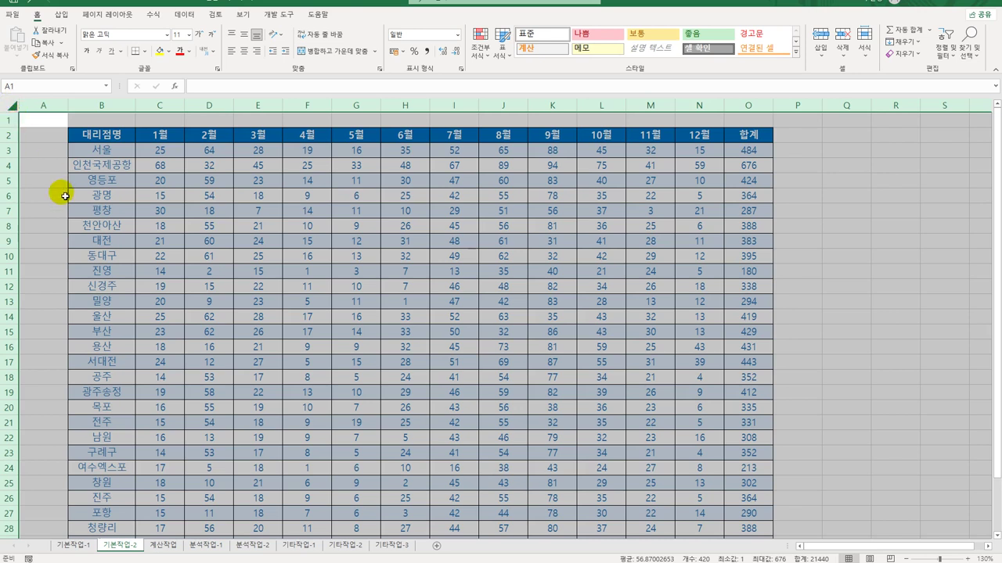
{"action": "right_click", "coordinate": [44, 125]}
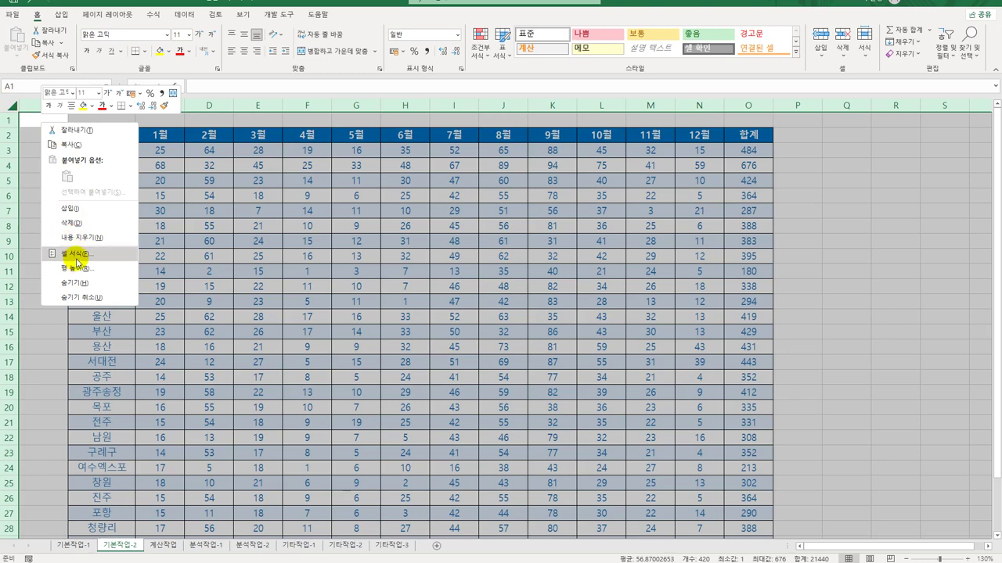
{"action": "left_click", "coordinate": [67, 260]}
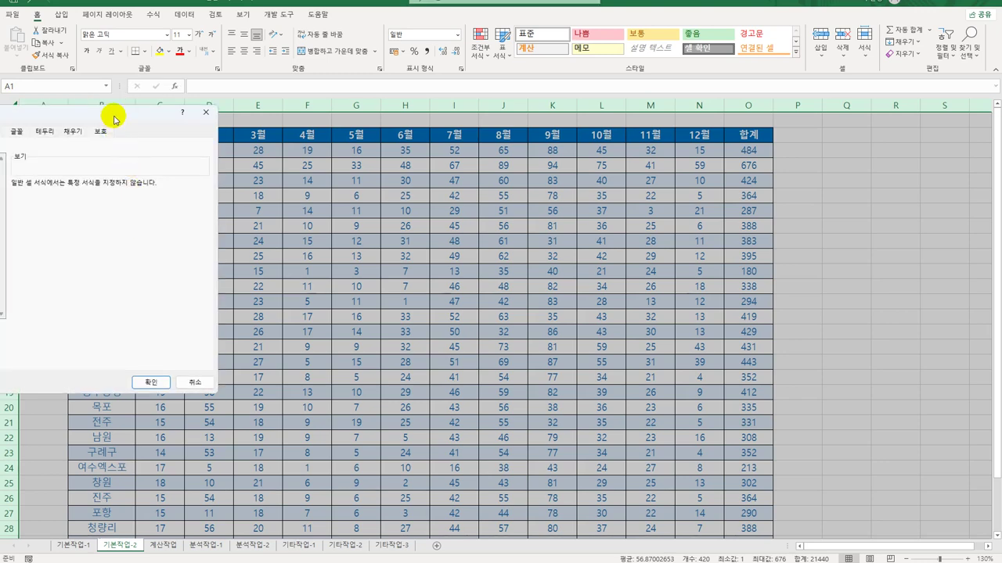
{"action": "left_click_drag", "start_coordinate": [112, 116], "coordinate": [357, 123]}
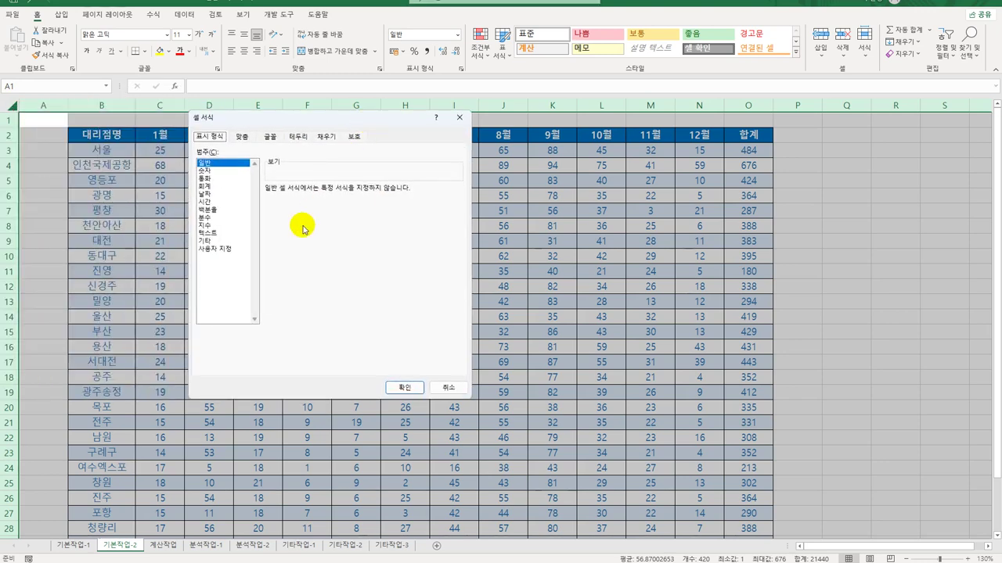
{"action": "left_click", "coordinate": [354, 136]}
{"action": "left_click", "coordinate": [202, 155]}
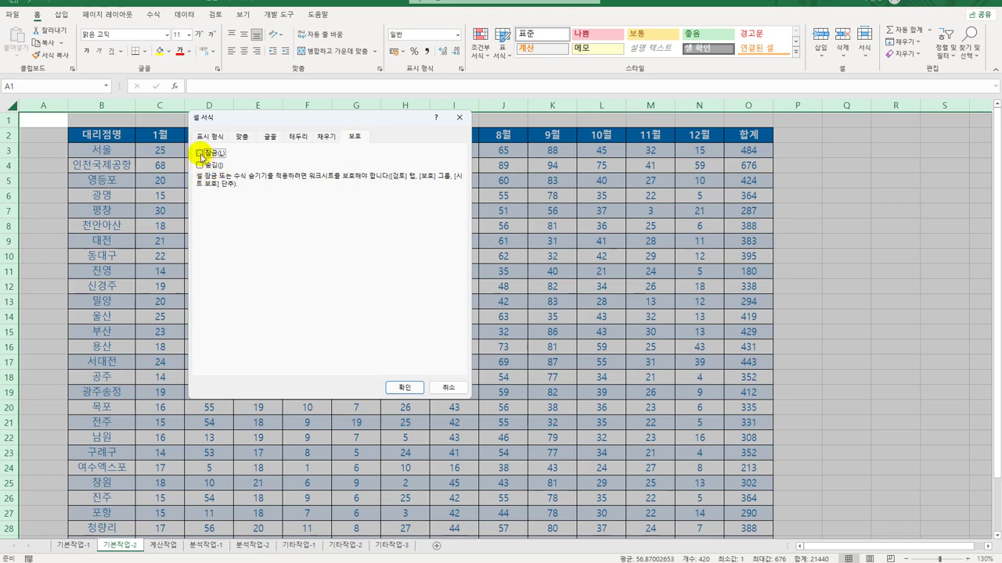
{"action": "left_click", "coordinate": [401, 388]}
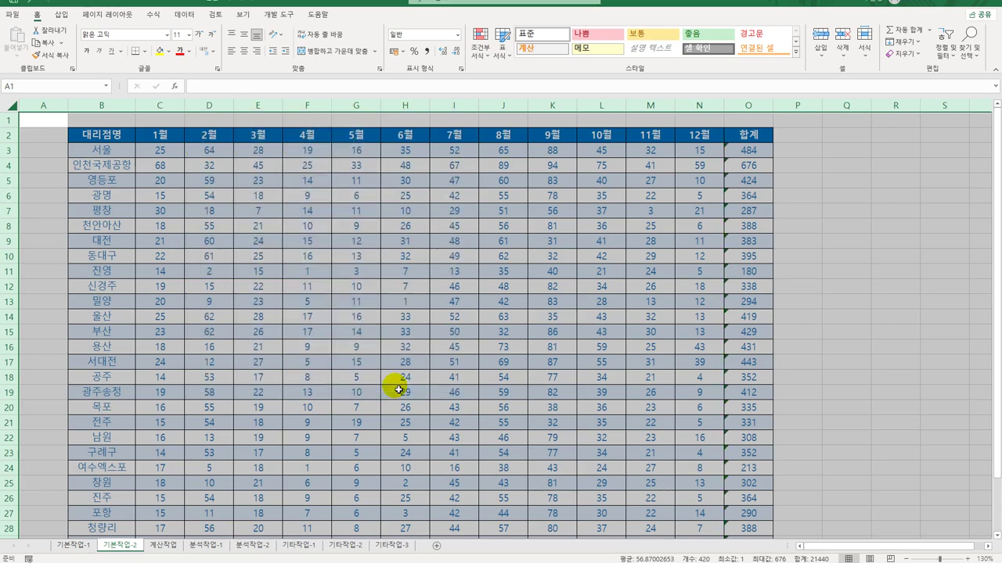
Set the 합계 formula cells O3:O31 to both locked (잠금) and hidden (숨김) in their protection format
{"action": "left_click", "coordinate": [748, 154]}
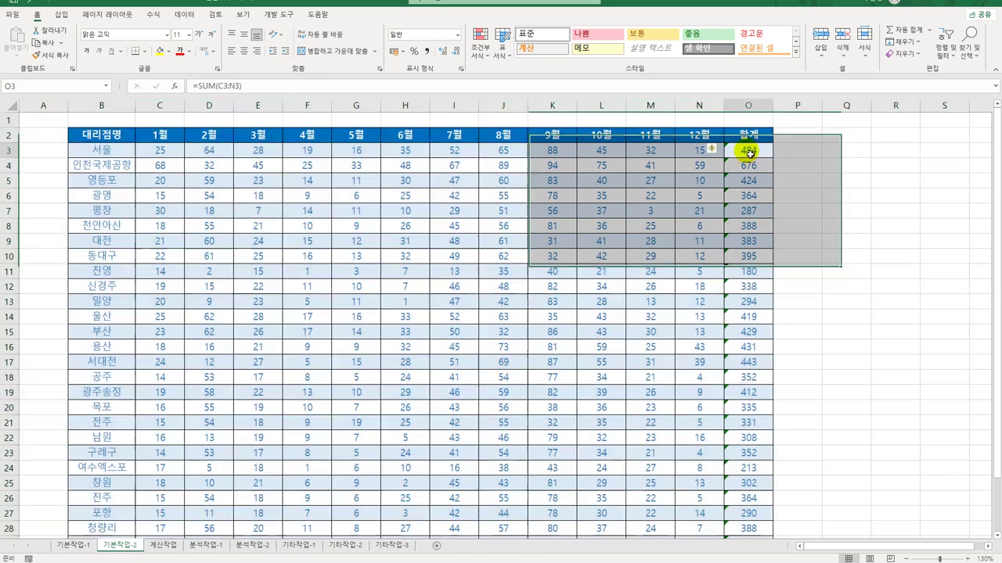
{"action": "left_click_drag", "start_coordinate": [749, 154], "coordinate": [749, 513]}
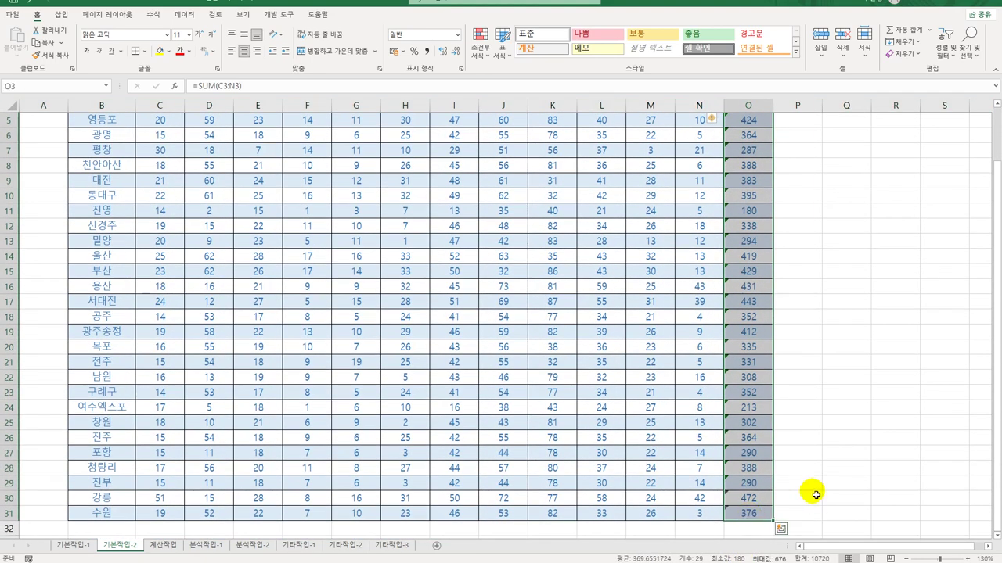
{"action": "right_click", "coordinate": [753, 153]}
{"action": "left_click", "coordinate": [785, 374]}
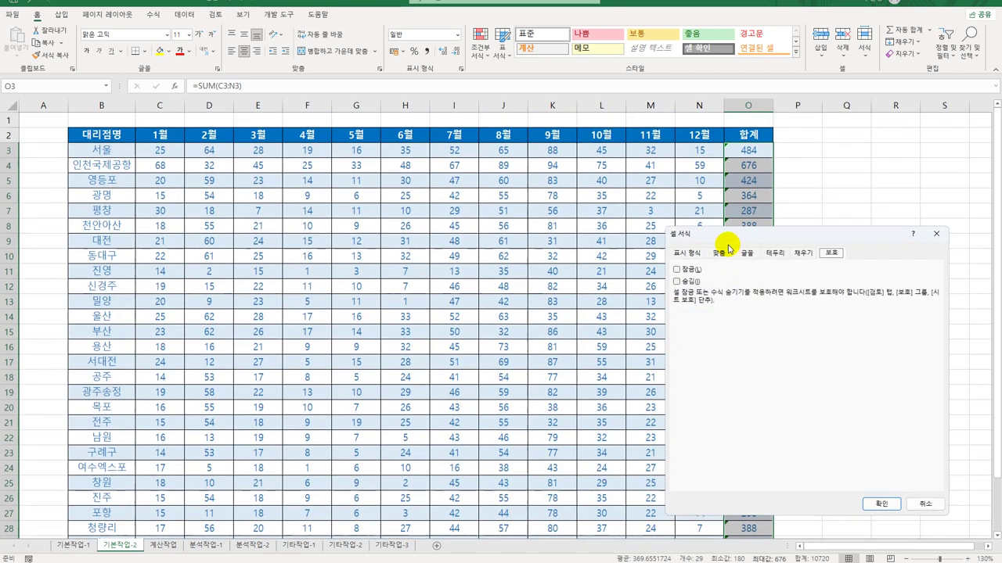
{"action": "left_click_drag", "start_coordinate": [741, 243], "coordinate": [343, 175]}
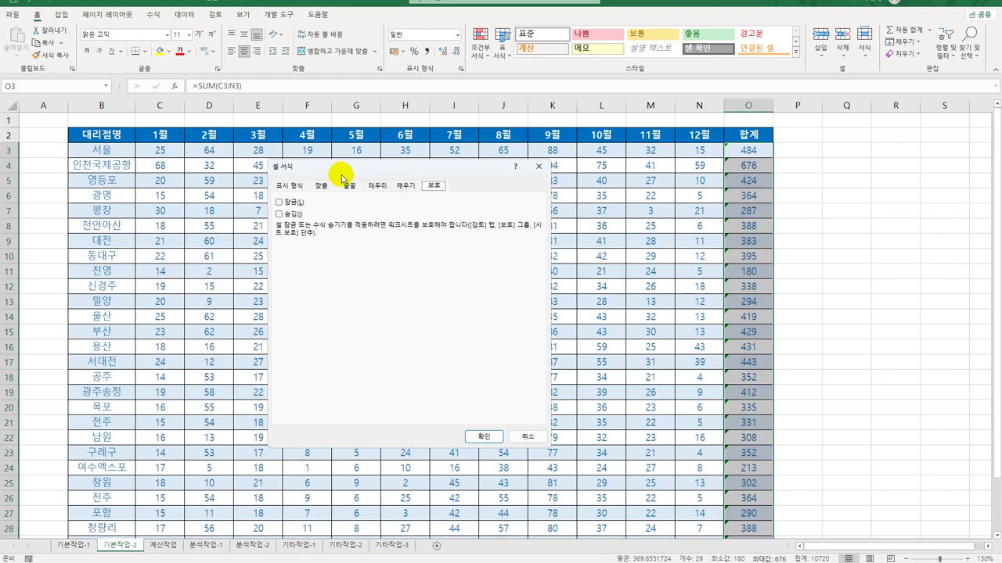
{"action": "left_click", "coordinate": [279, 203]}
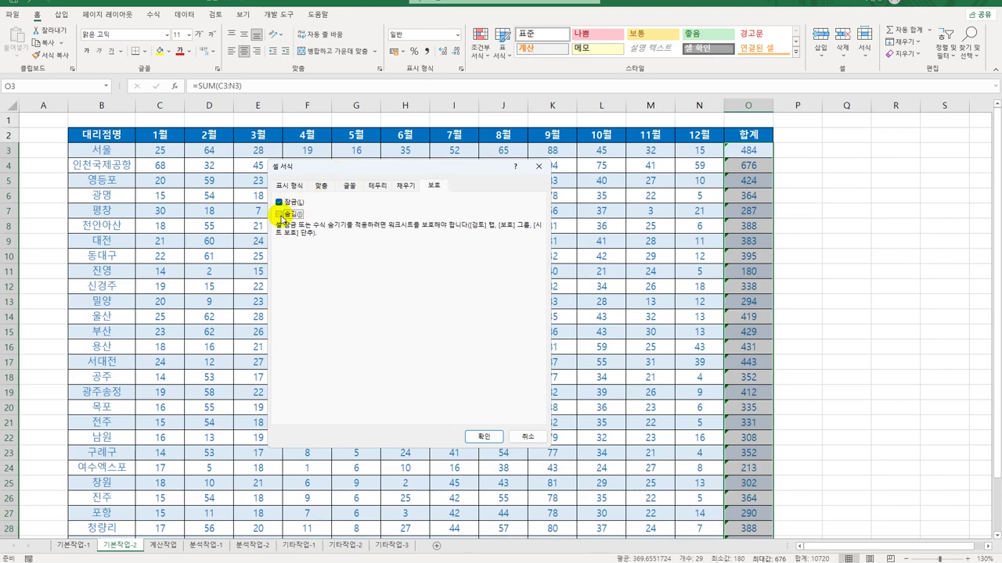
{"action": "left_click", "coordinate": [279, 214]}
{"action": "left_click", "coordinate": [484, 436]}
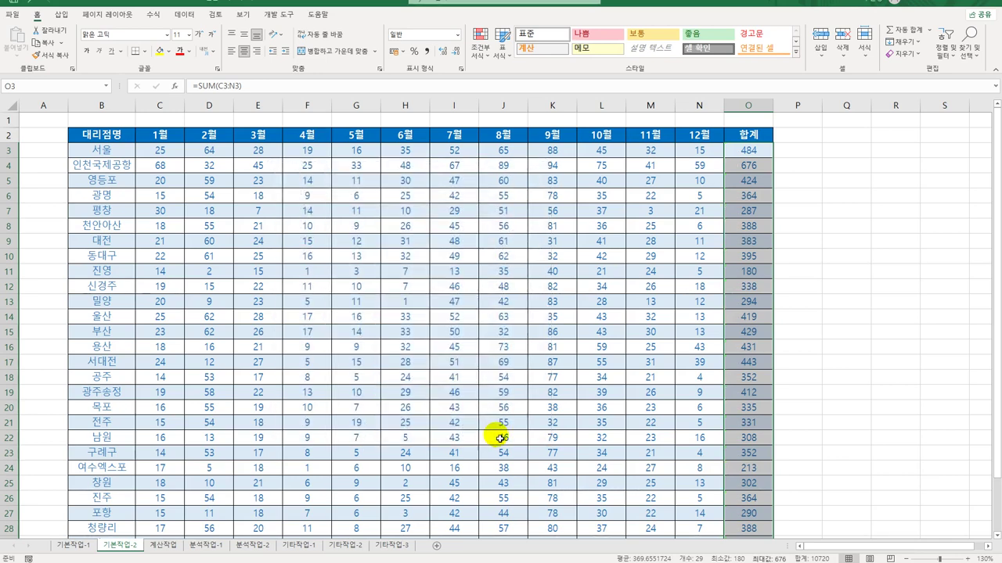
Protect the 기본작업-2 sheet without a password, allowing selection of locked and unlocked cells plus cell formatting (셀 서식), and check O3
{"action": "left_click", "coordinate": [750, 164]}
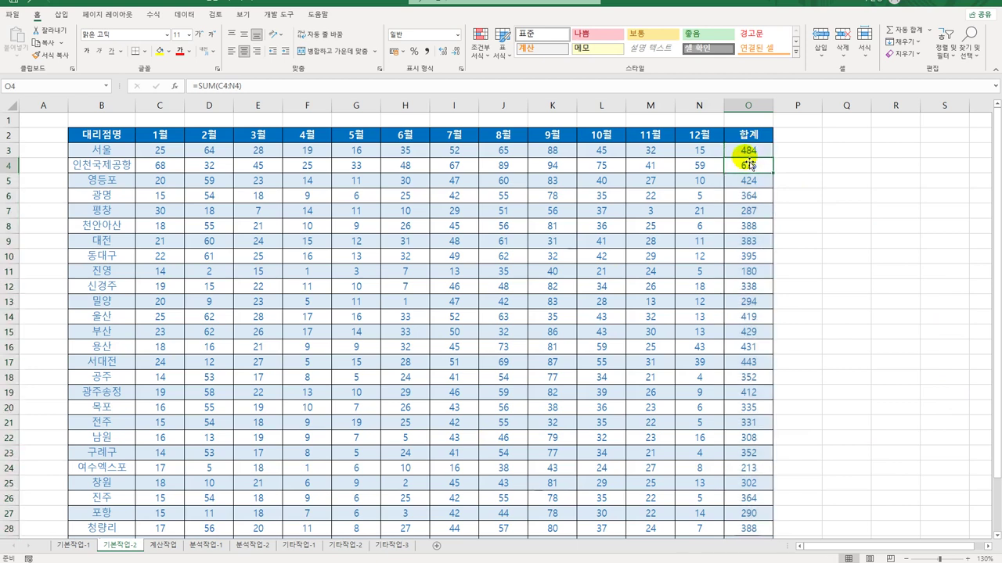
{"action": "left_click", "coordinate": [216, 14]}
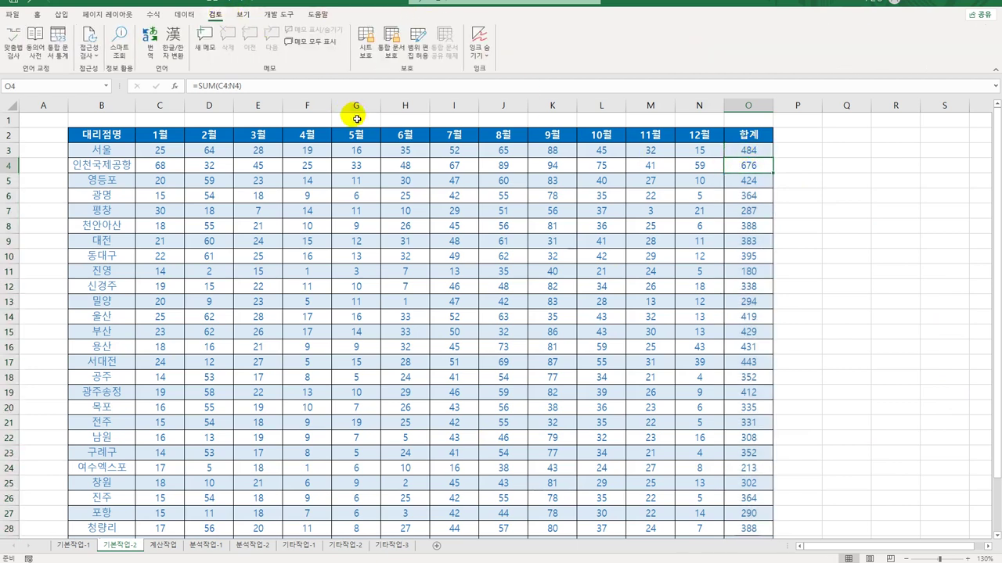
{"action": "left_click", "coordinate": [373, 51]}
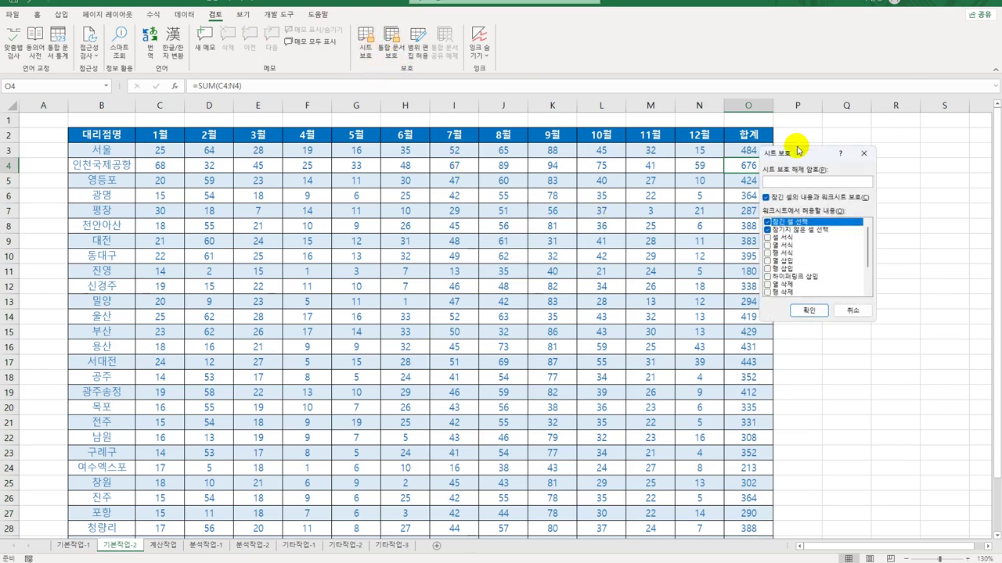
{"action": "left_click_drag", "start_coordinate": [822, 145], "coordinate": [565, 168]}
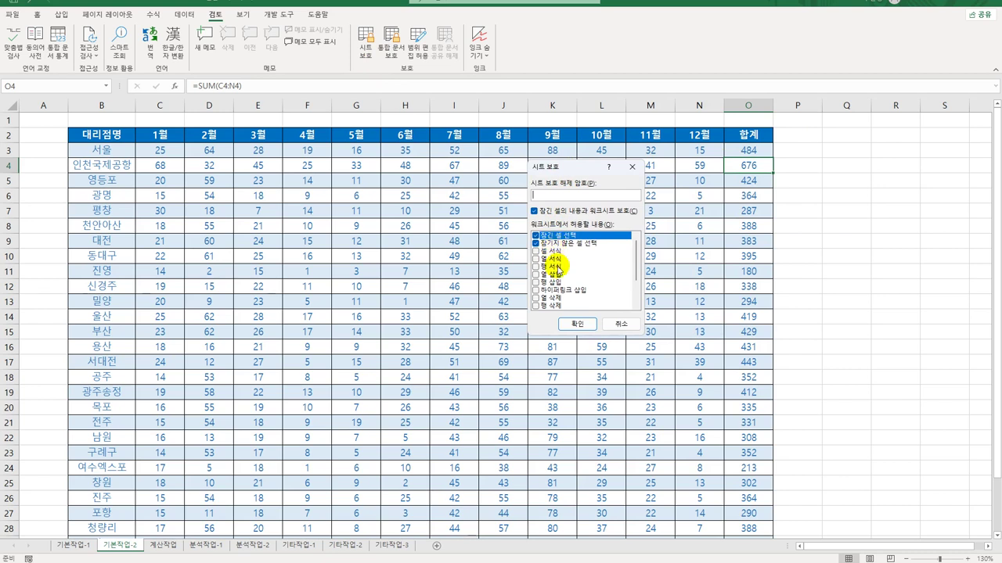
{"action": "left_click", "coordinate": [536, 252]}
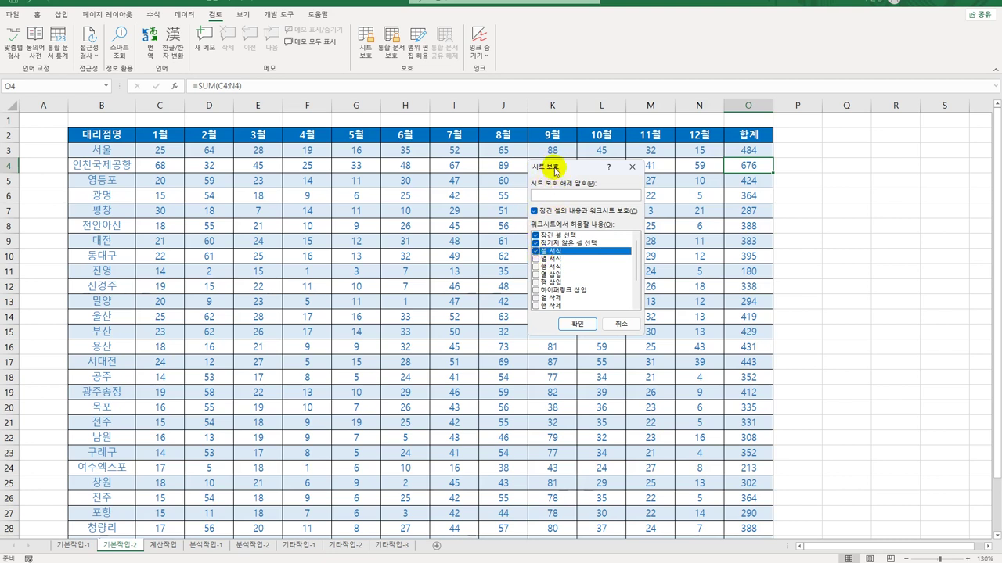
{"action": "left_click", "coordinate": [578, 325]}
{"action": "left_click", "coordinate": [750, 151]}
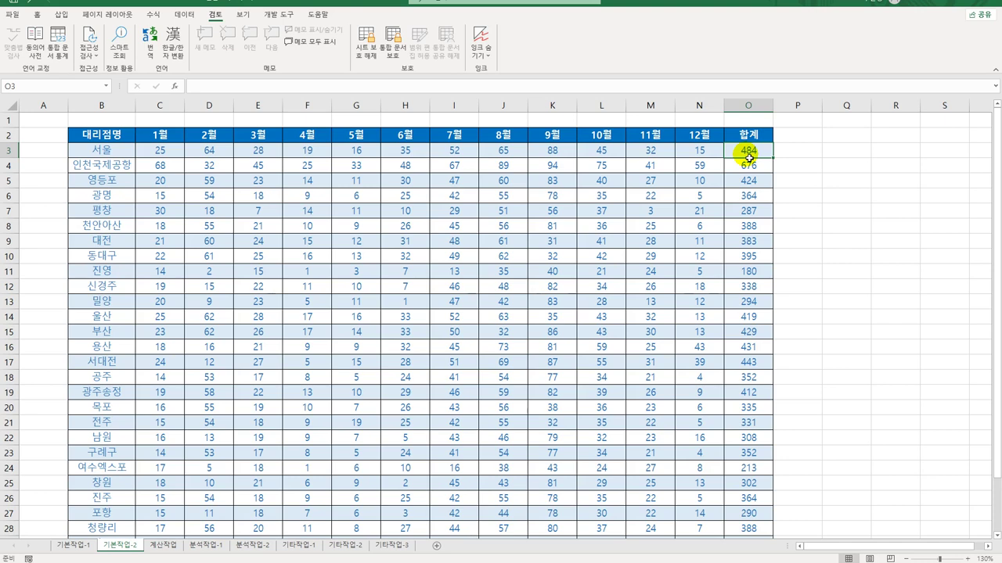
On the 계산작업 sheet, start a VLOOKUP in the first 청약번호 cell, A4, with its function arguments dialog clear of the source cells
{"action": "left_click", "coordinate": [163, 546]}
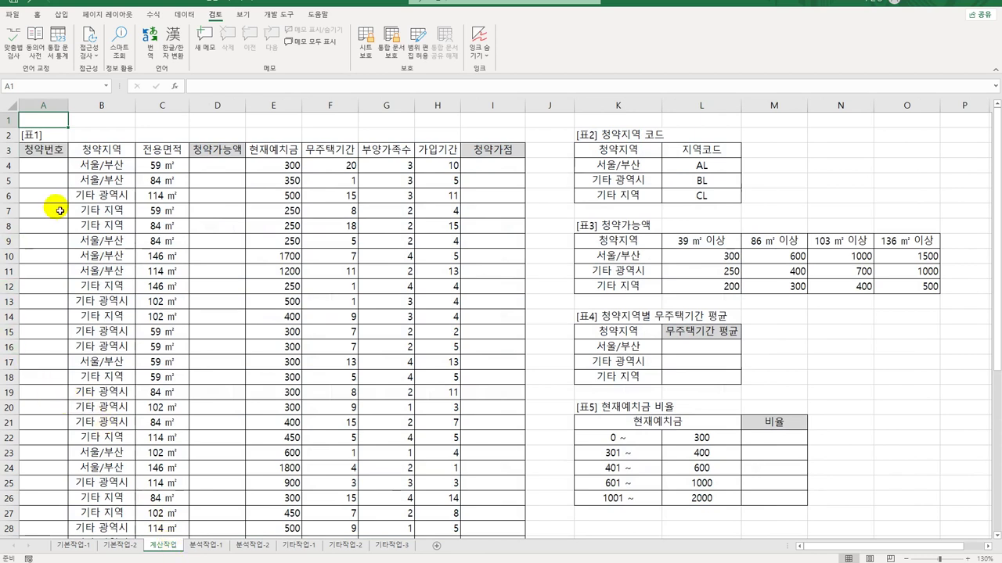
{"action": "left_click", "coordinate": [121, 169]}
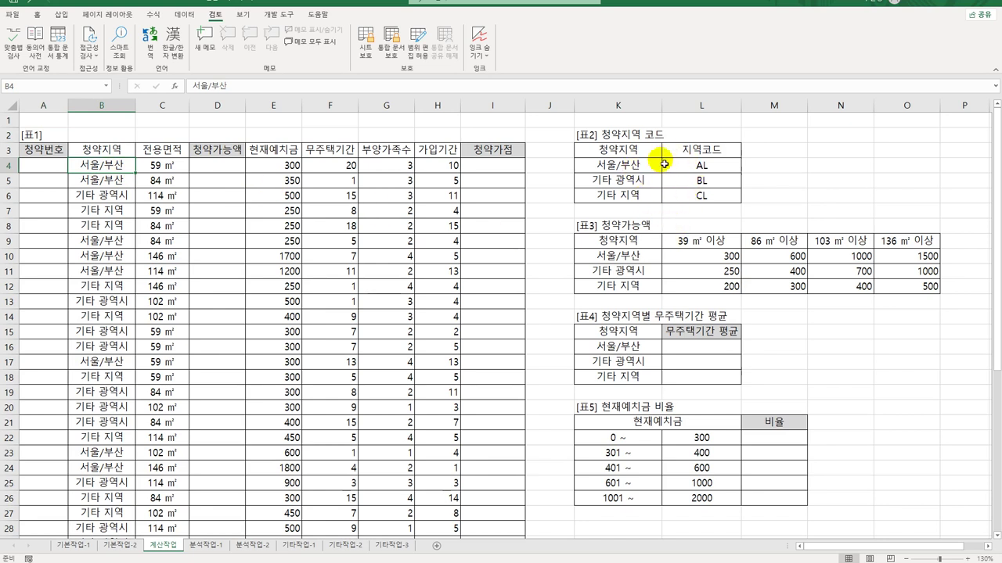
{"action": "left_click", "coordinate": [46, 169]}
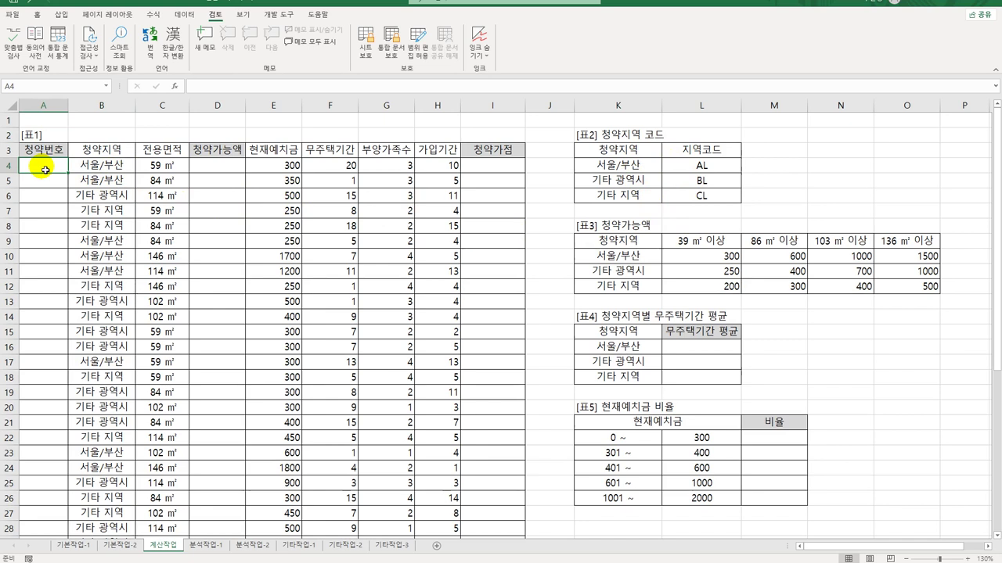
{"action": "left_click", "coordinate": [108, 169]}
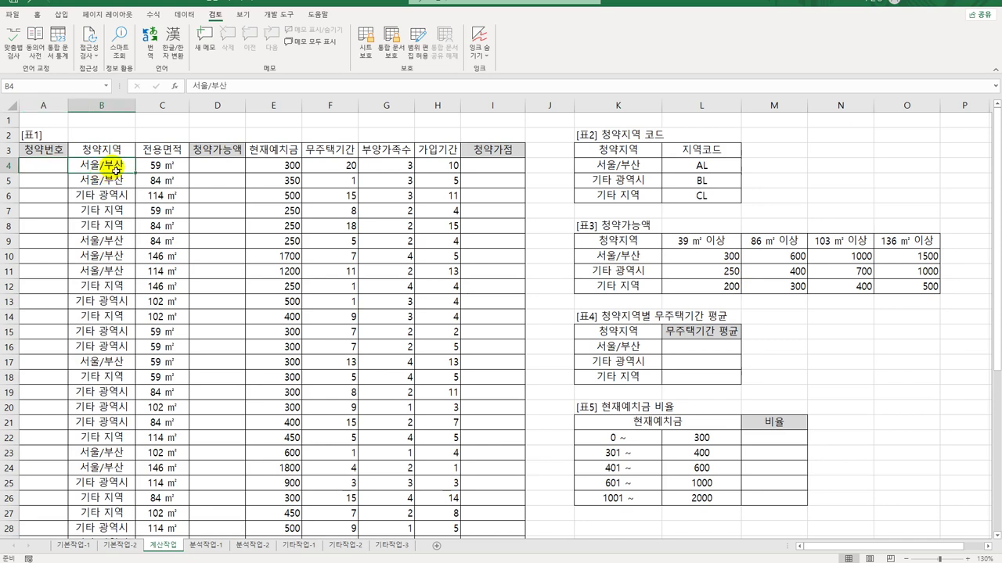
{"action": "left_click_drag", "start_coordinate": [604, 164], "coordinate": [706, 196]}
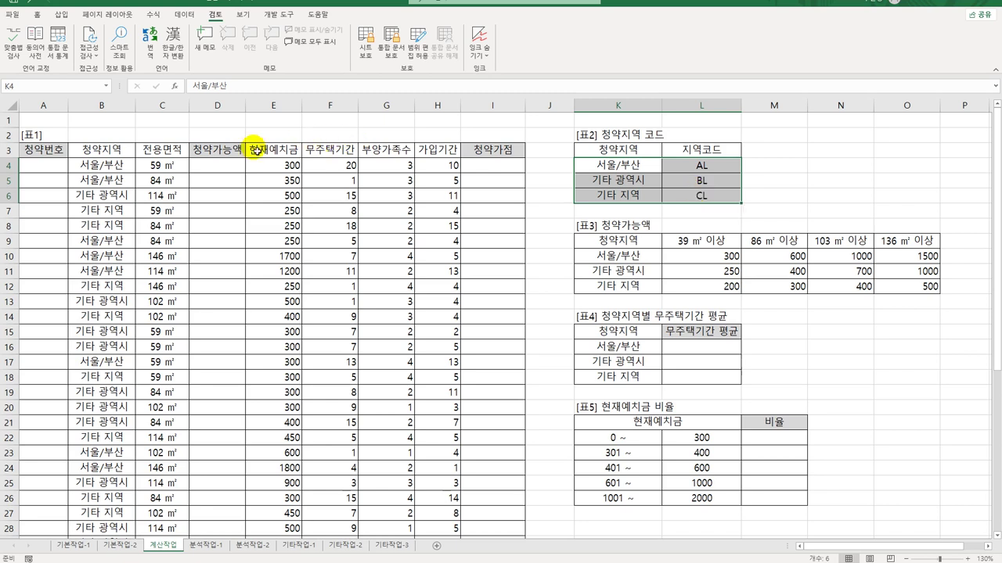
{"action": "left_click", "coordinate": [57, 170]}
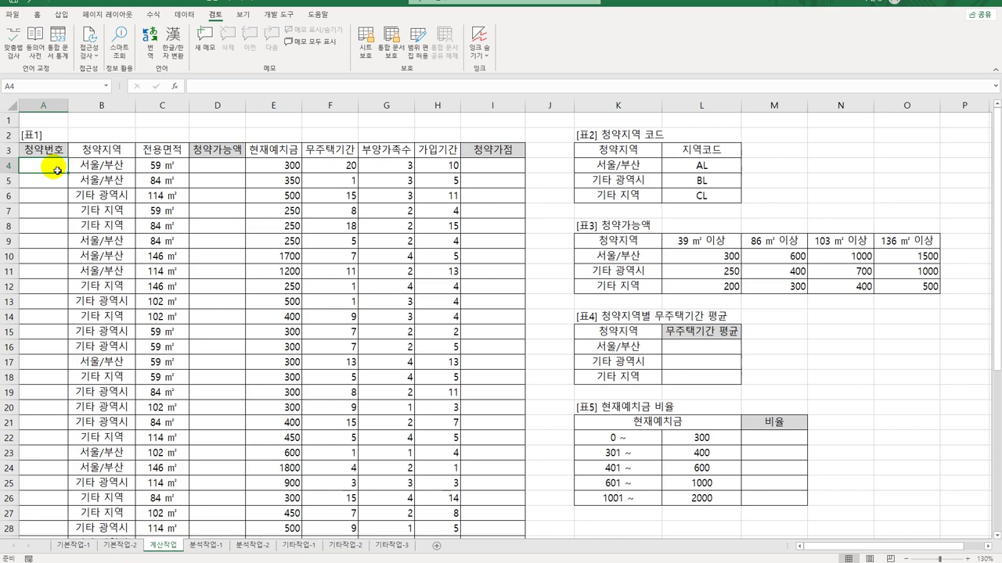
{"action": "type", "text": "=vl"}
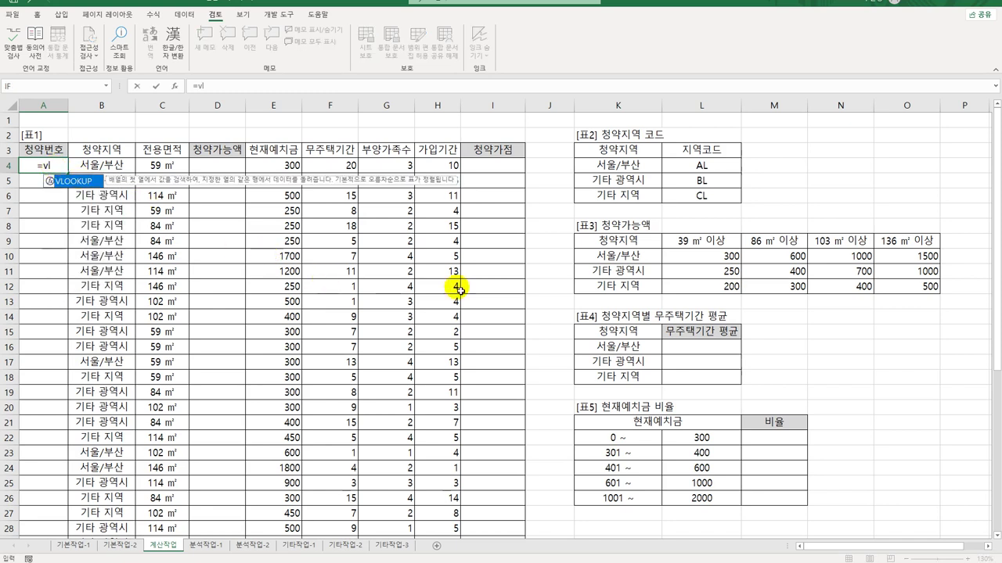
{"action": "double_click", "coordinate": [88, 181]}
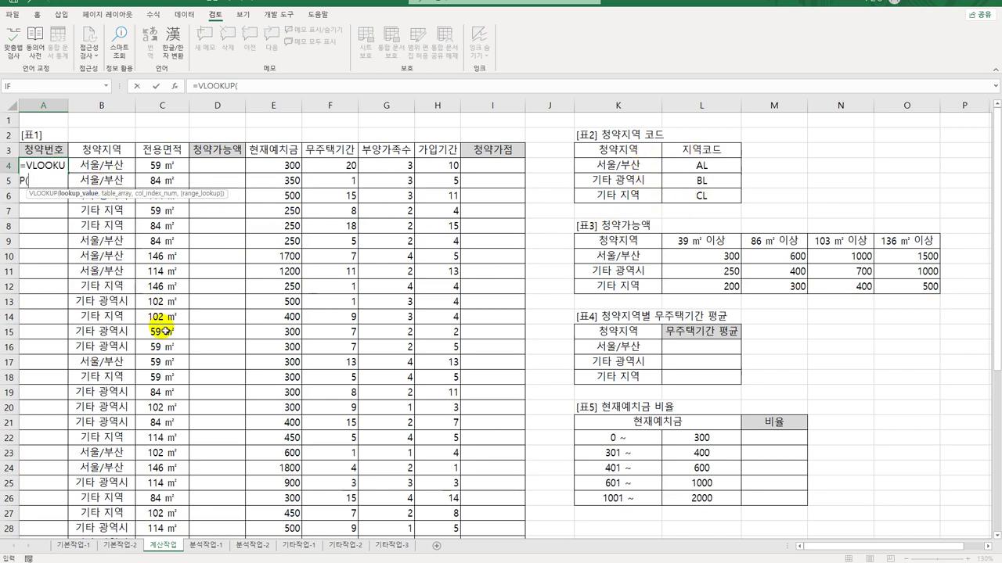
{"action": "left_click", "coordinate": [175, 86]}
{"action": "left_click_drag", "start_coordinate": [525, 161], "coordinate": [317, 216]}
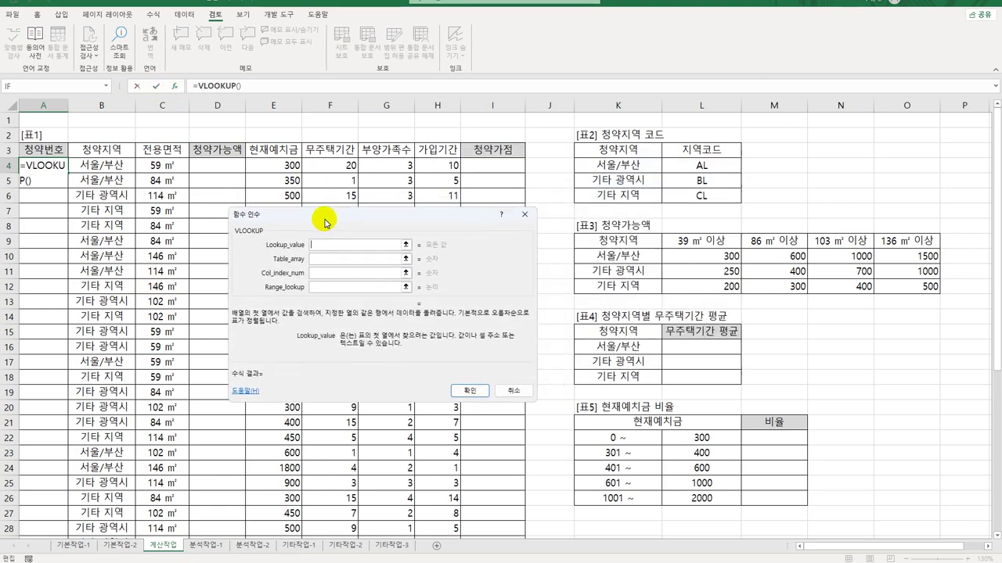
Complete the VLOOKUP in A4 with lookup value B4, table $K$4:$L$6, column index 2 and range lookup 0
{"action": "left_click", "coordinate": [121, 164]}
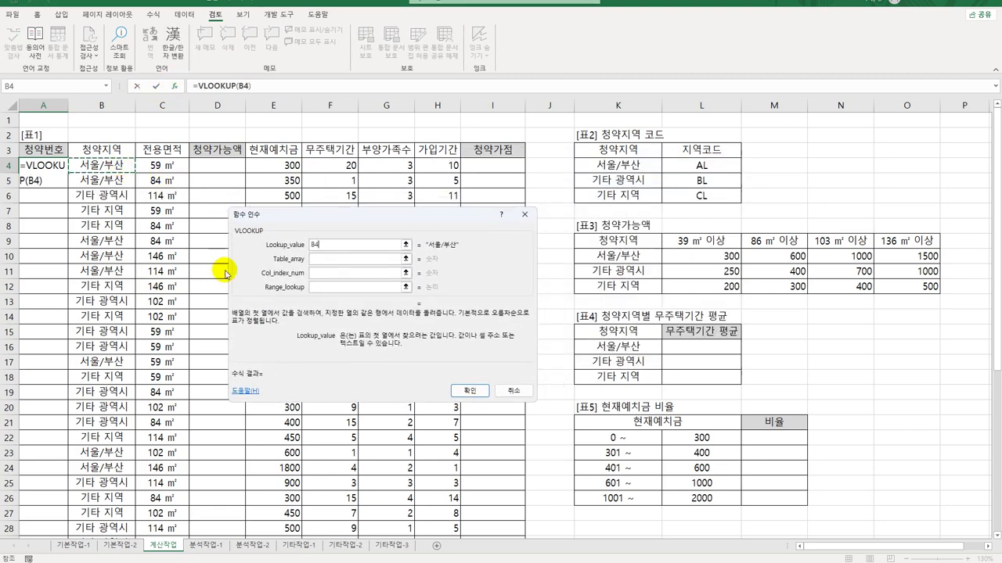
{"action": "left_click", "coordinate": [327, 259]}
{"action": "left_click_drag", "start_coordinate": [630, 165], "coordinate": [690, 195]}
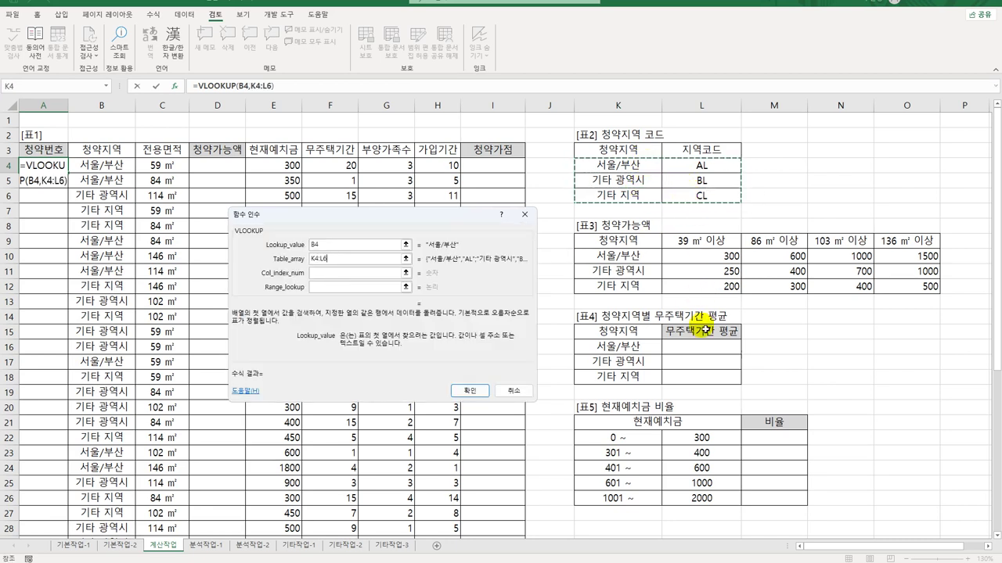
{"action": "key", "text": "F4"}
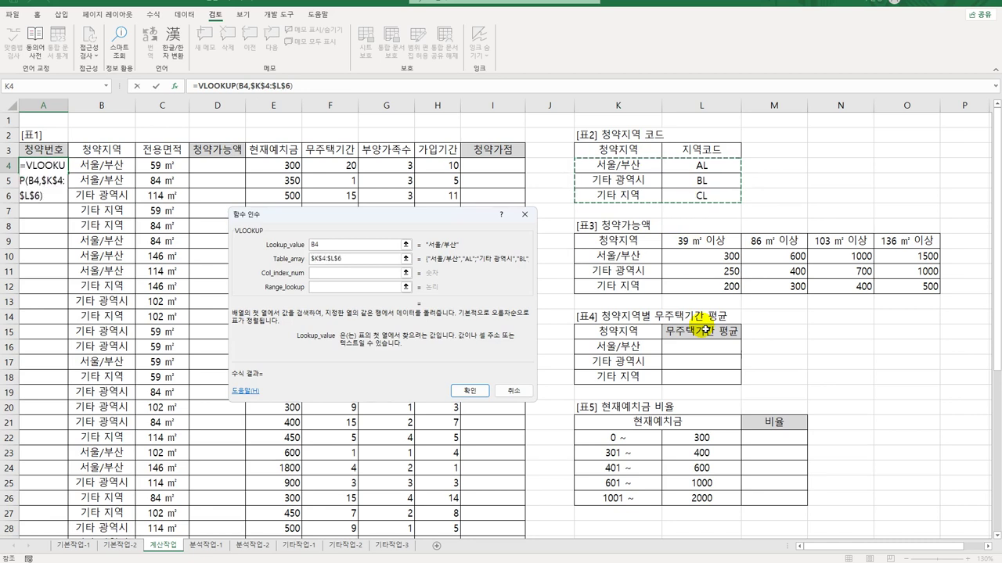
{"action": "left_click", "coordinate": [356, 273]}
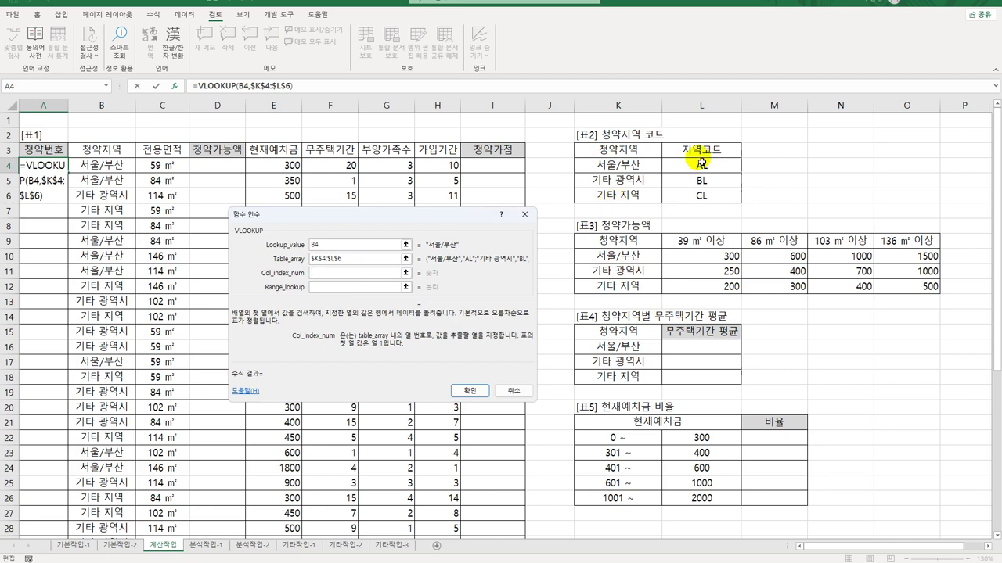
{"action": "type", "text": "2"}
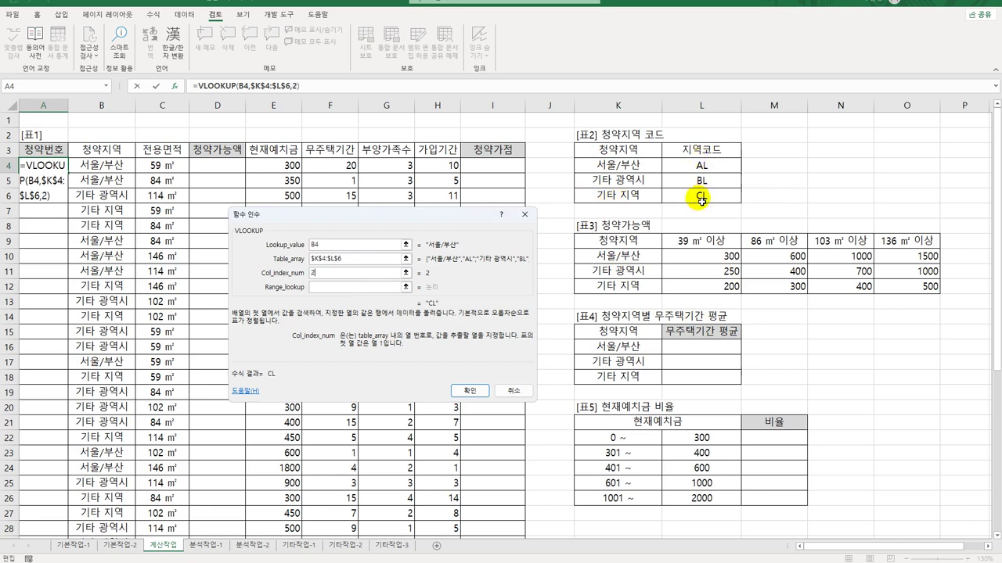
{"action": "left_click", "coordinate": [353, 288]}
{"action": "type", "text": "0"}
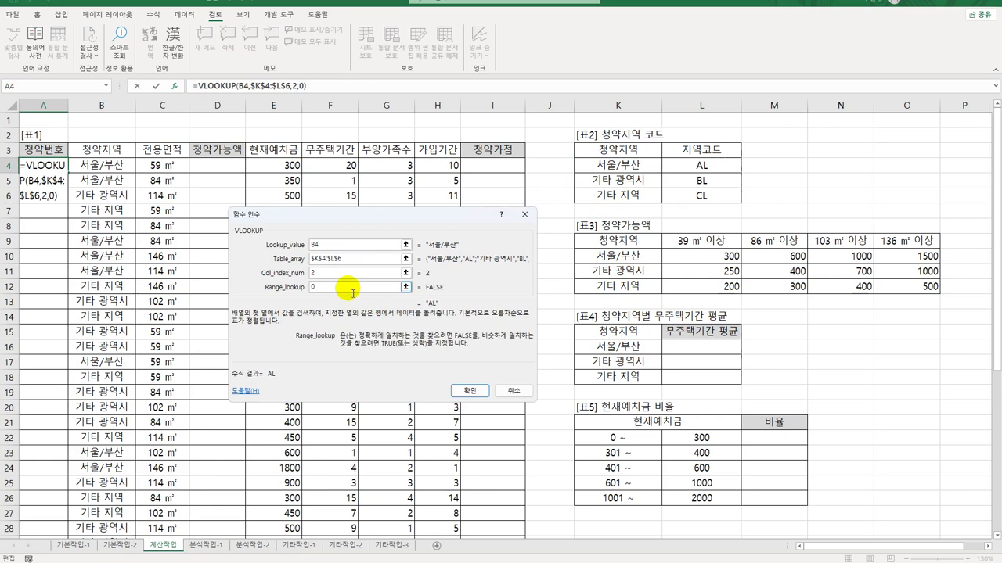
{"action": "left_click", "coordinate": [473, 391]}
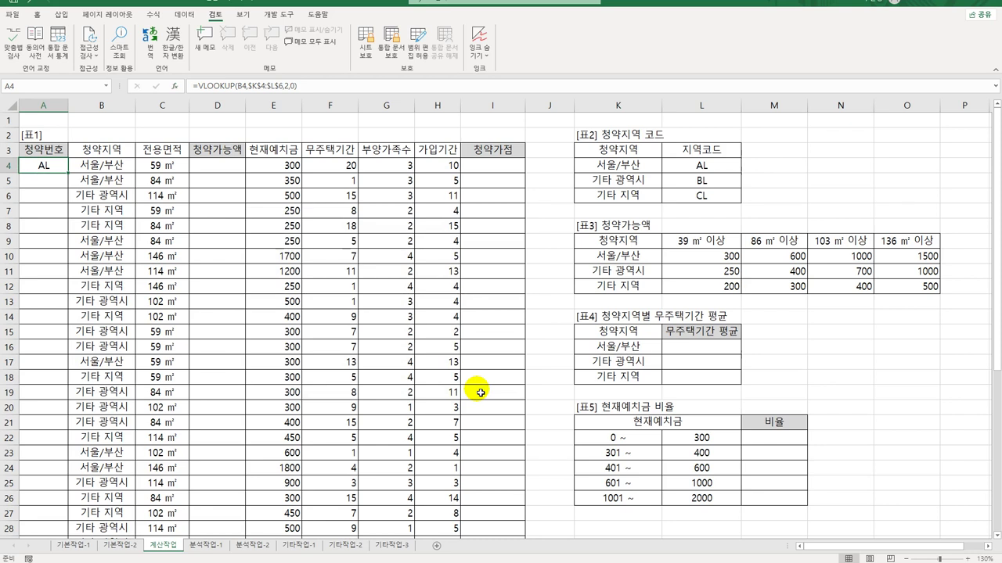
Fill the A4 VLOOKUP down the 청약번호 column and wrap the formula in A4 with a CONCAT function
{"action": "double_click", "coordinate": [70, 175]}
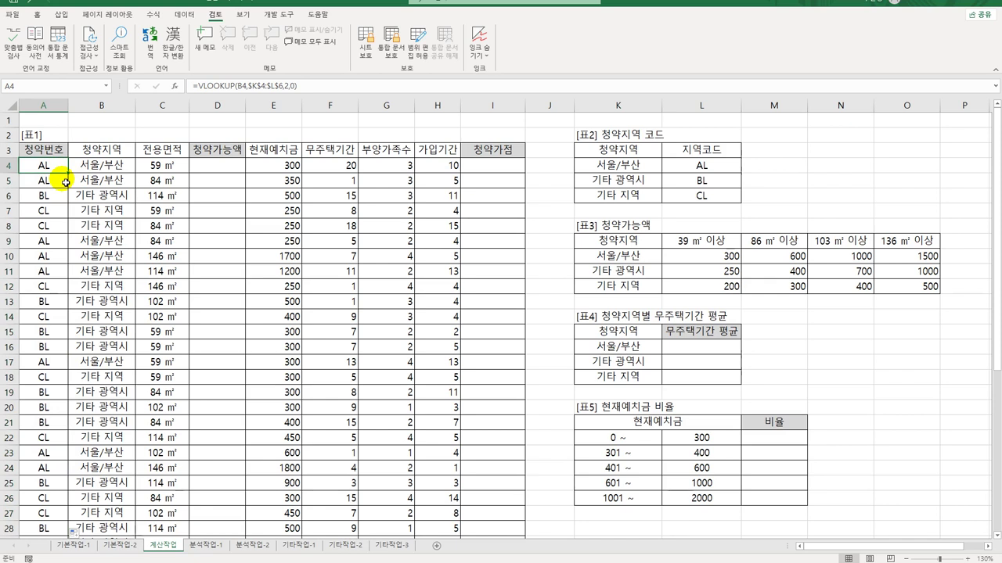
{"action": "double_click", "coordinate": [41, 164]}
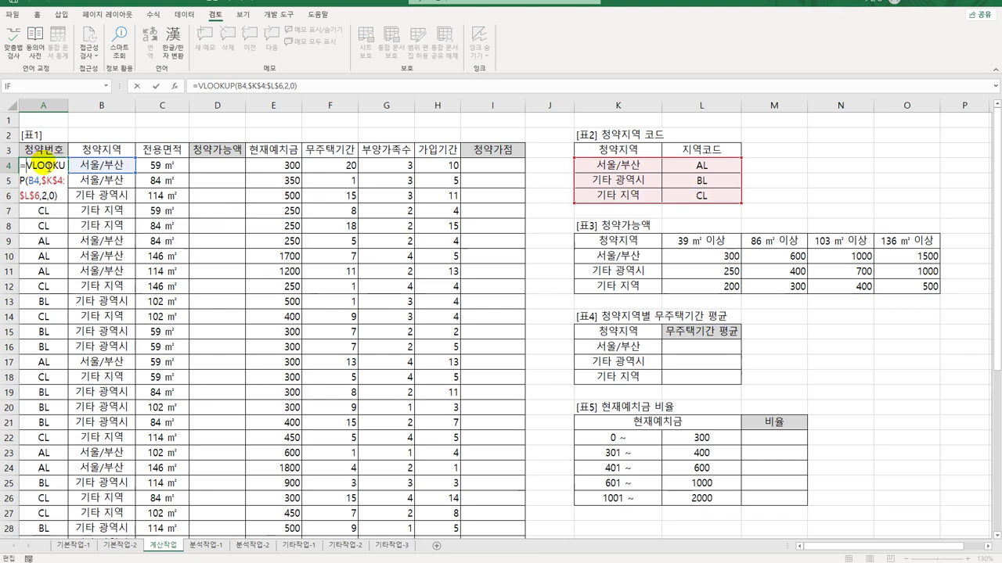
{"action": "type", "text": "con"}
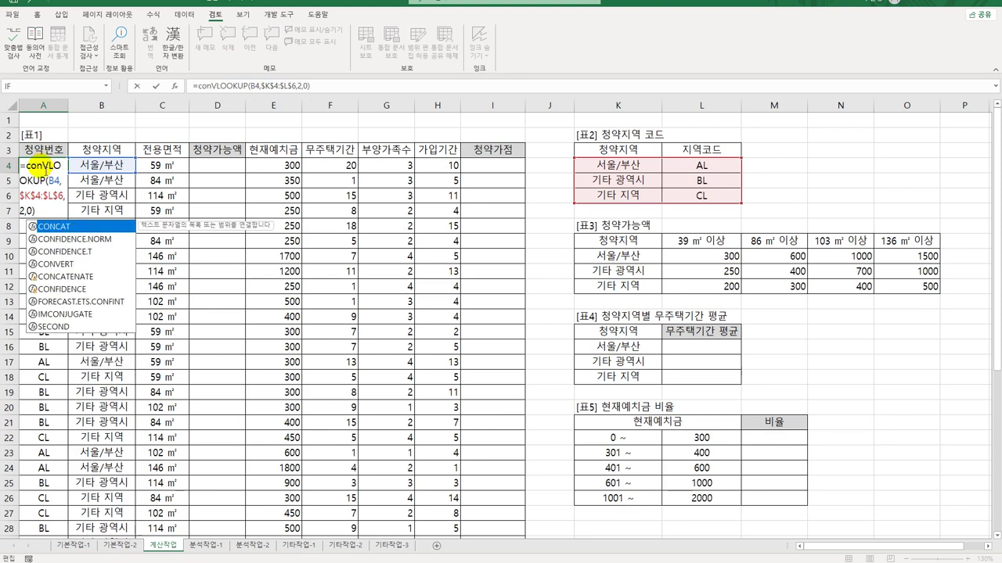
{"action": "double_click", "coordinate": [66, 227]}
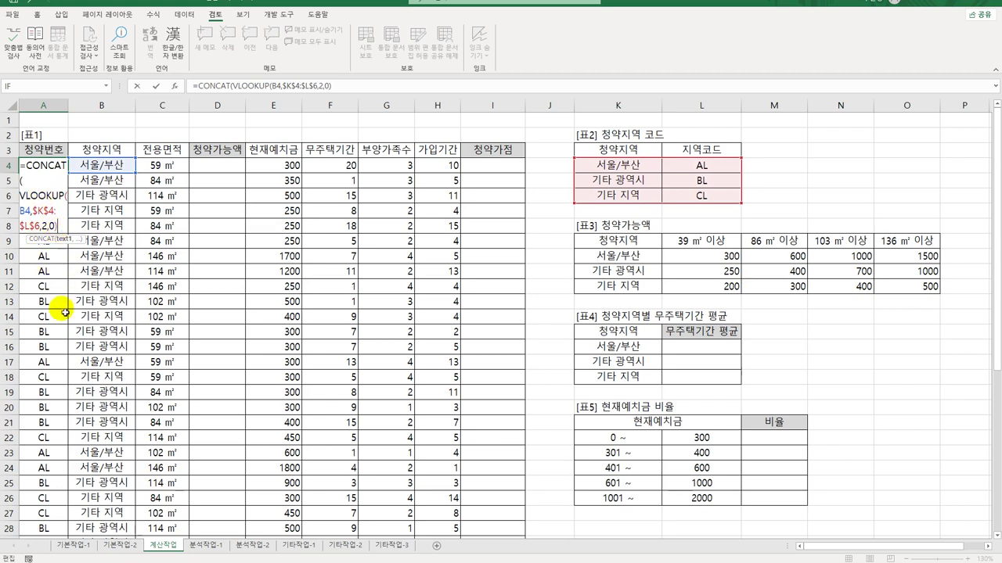
Extend the CONCAT in A4 with "-" and ROW()-3, and fill the completed formula down the 청약번호 column
{"action": "type", "text": ","}
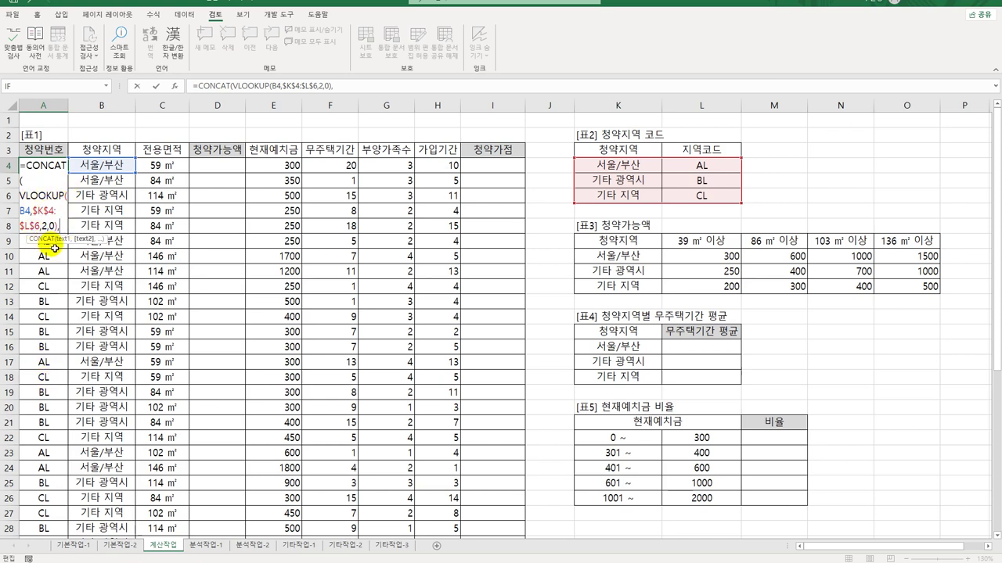
{"action": "type", "text": "\"-\""}
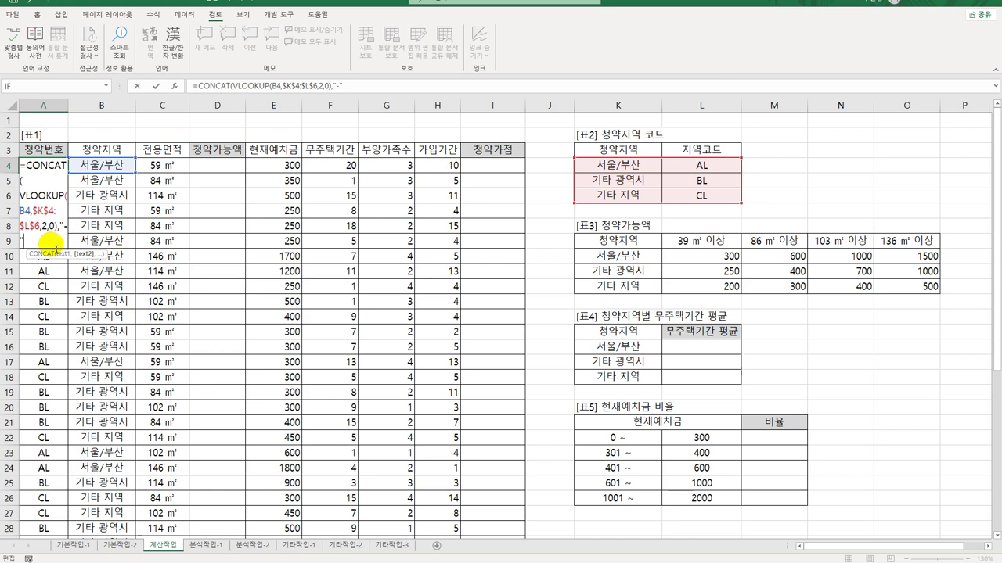
{"action": "type", "text": ",row"}
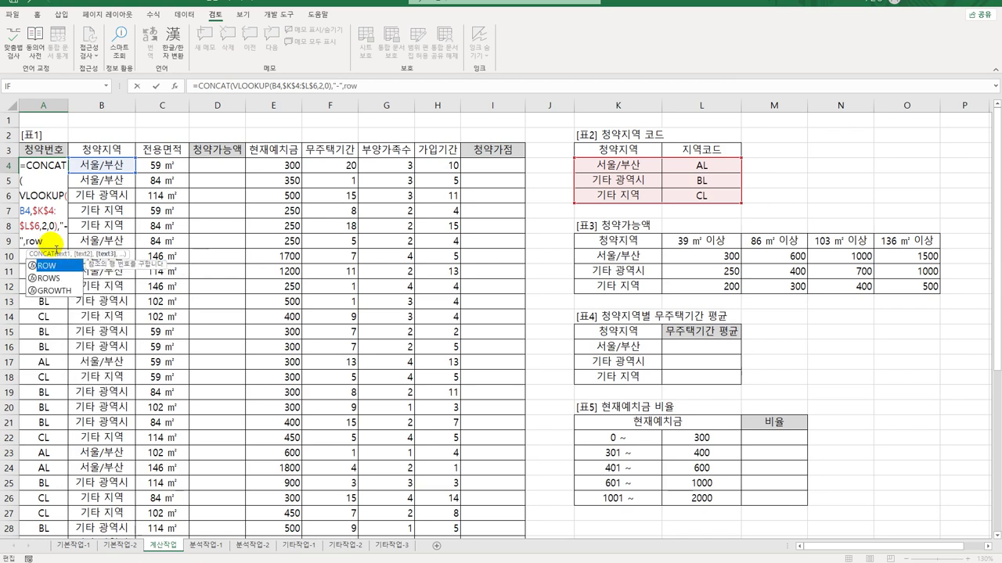
{"action": "key", "text": "Tab"}
{"action": "type", "text": ")"}
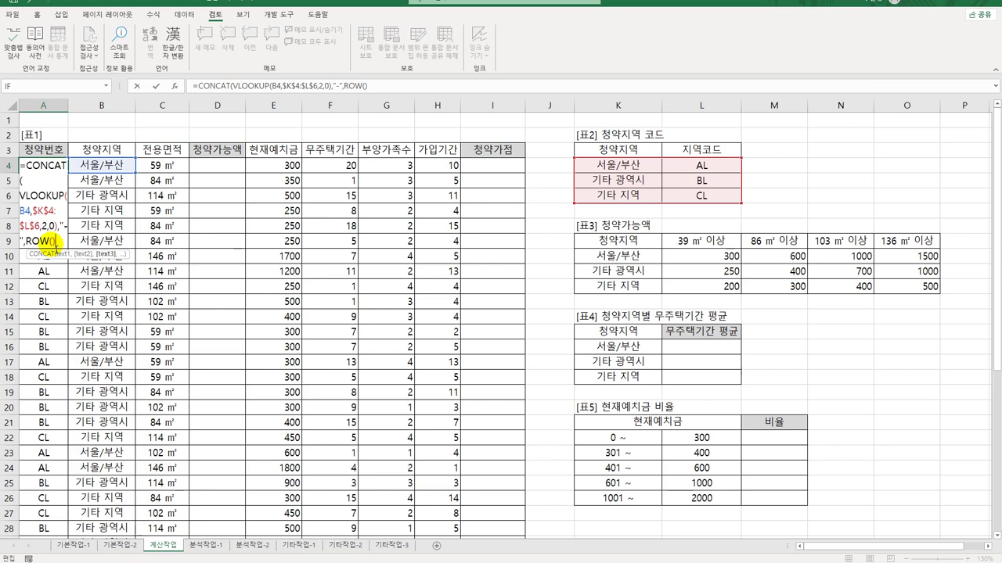
{"action": "type", "text": "-3)"}
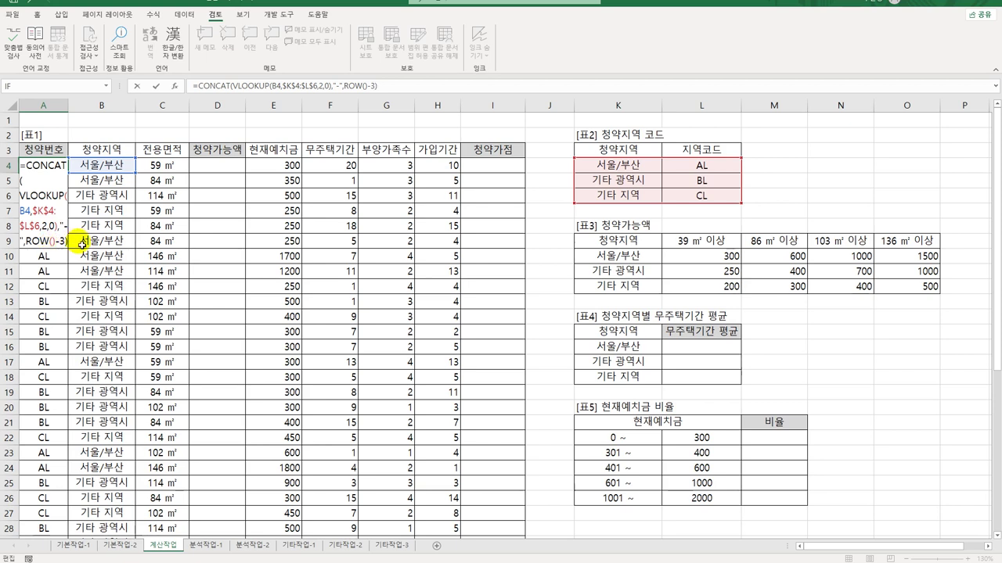
{"action": "key", "text": "Return"}
{"action": "left_click", "coordinate": [66, 170]}
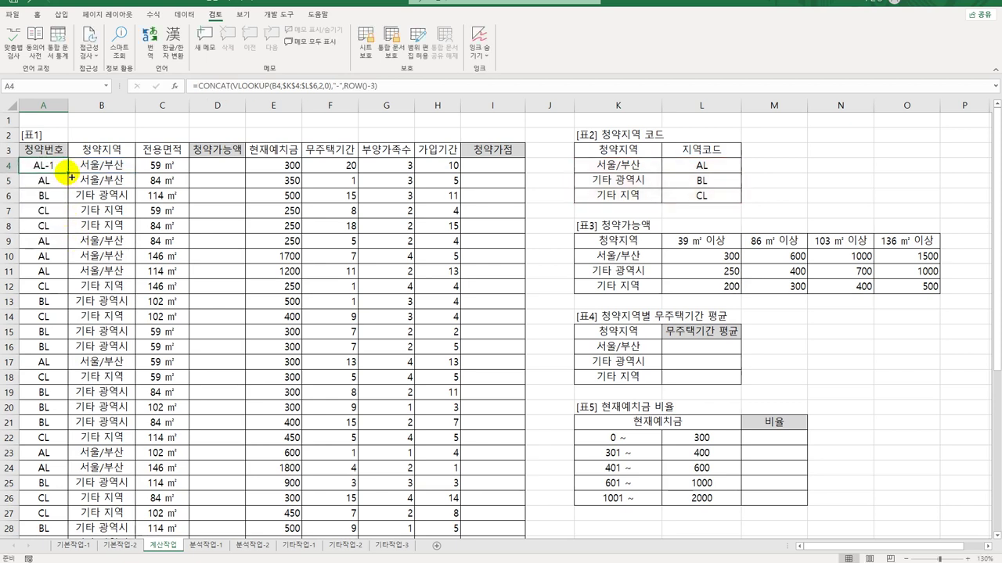
{"action": "double_click", "coordinate": [68, 172]}
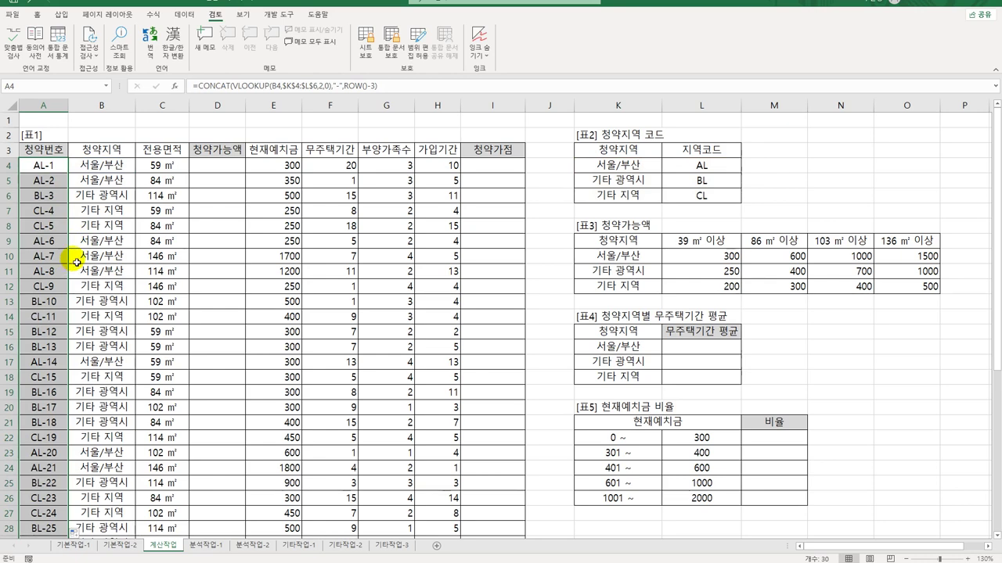
Start an INDEX formula in the first 청약가능액 cell, D4, using the [표3] amounts $L$10:$O$12 as its absolute array
{"action": "left_click", "coordinate": [214, 174]}
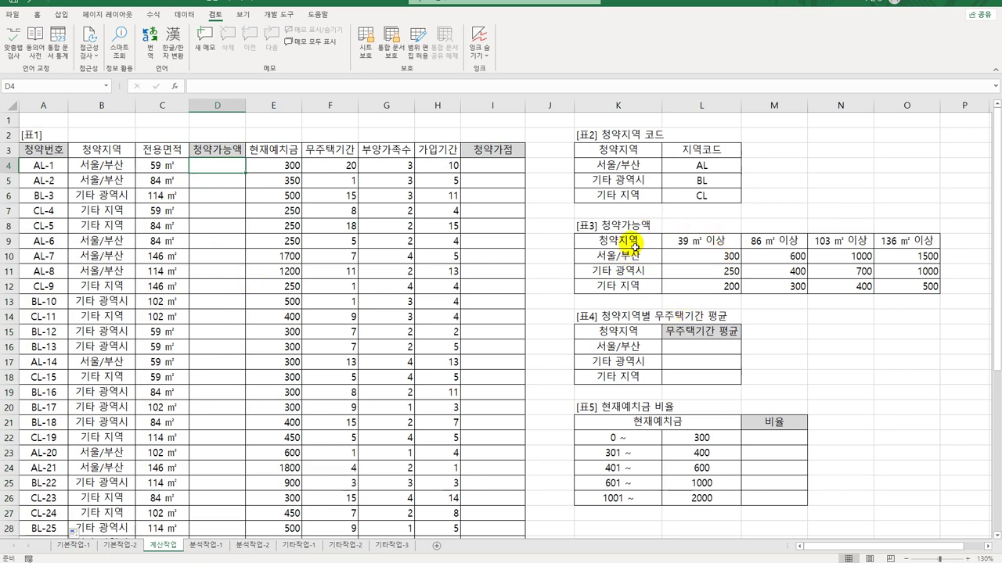
{"action": "left_click_drag", "start_coordinate": [626, 241], "coordinate": [896, 289]}
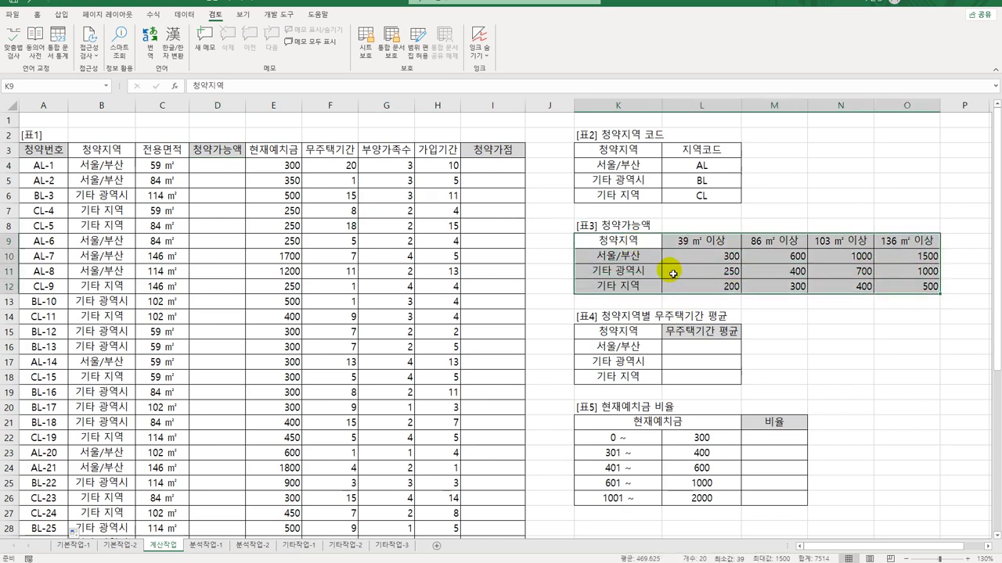
{"action": "left_click", "coordinate": [214, 175]}
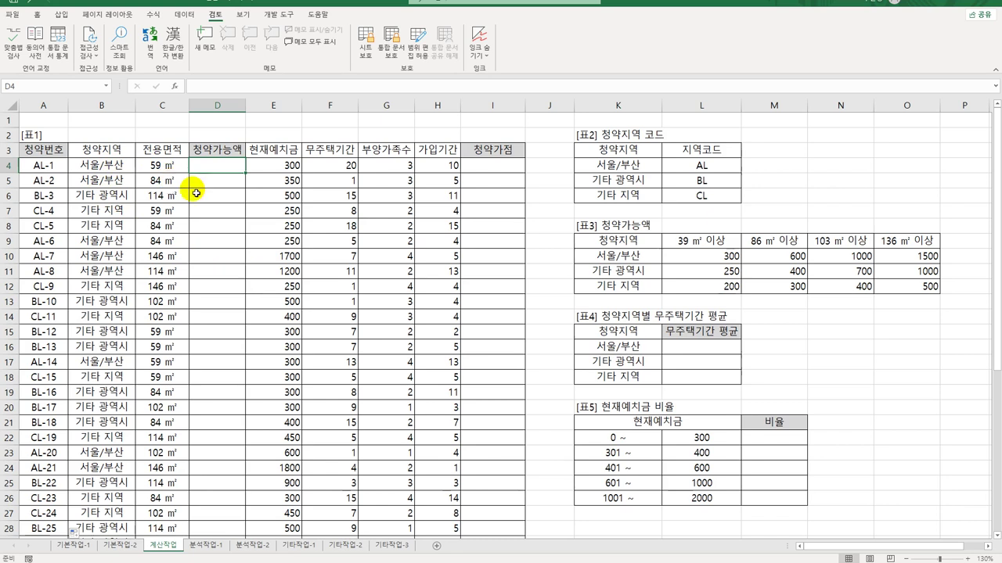
{"action": "left_click_drag", "start_coordinate": [726, 256], "coordinate": [903, 287]}
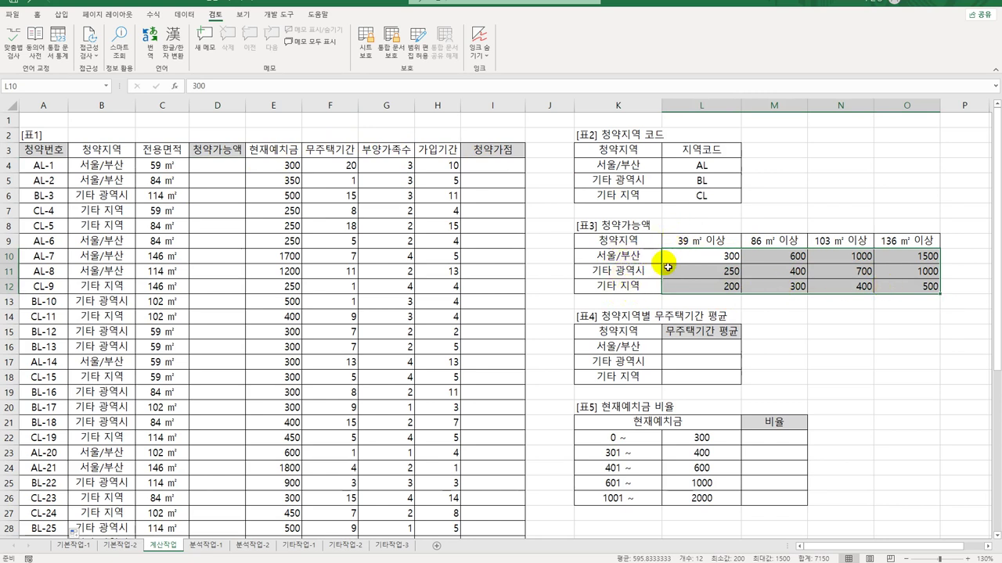
{"action": "left_click", "coordinate": [235, 171]}
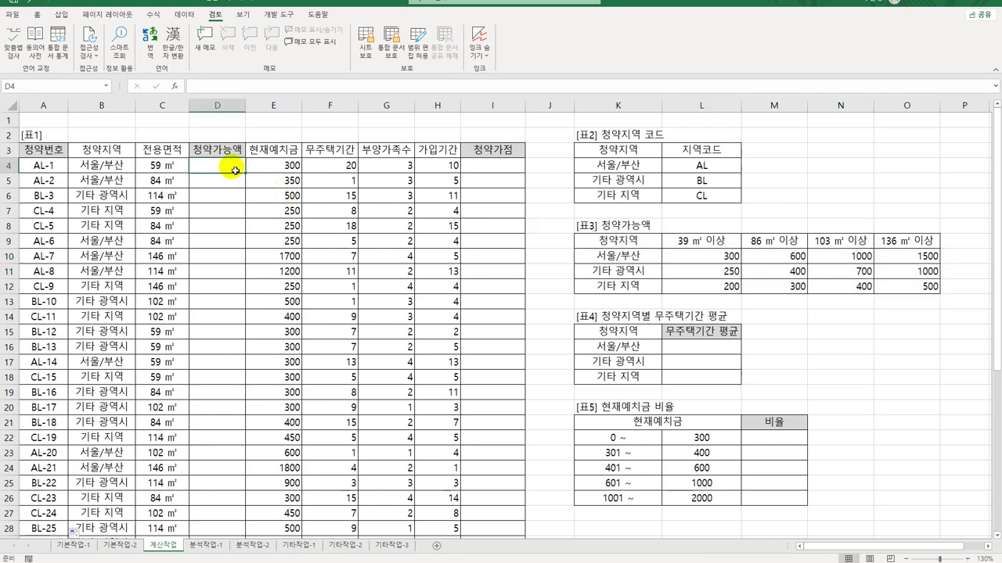
{"action": "type", "text": "="}
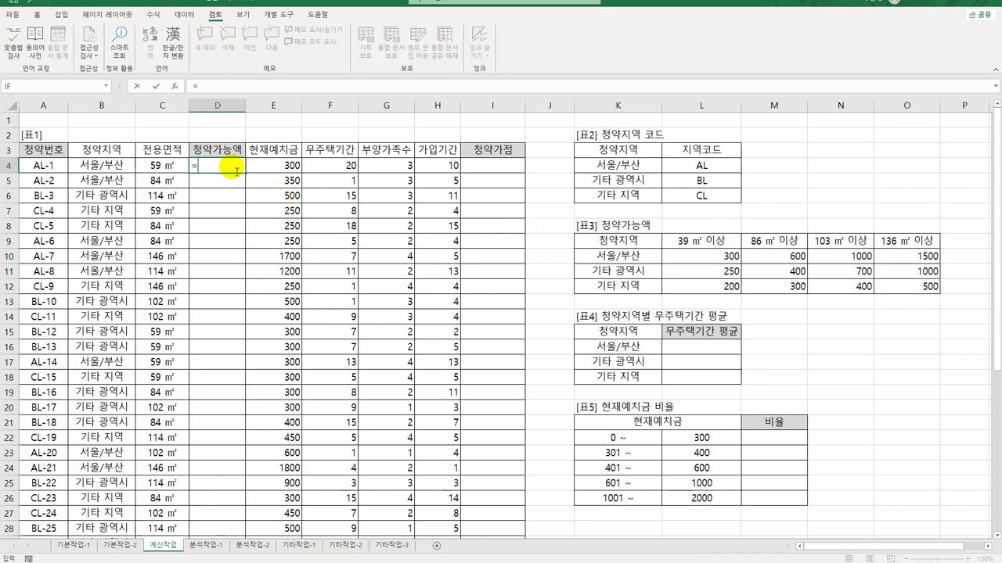
{"action": "type", "text": "INDEX("}
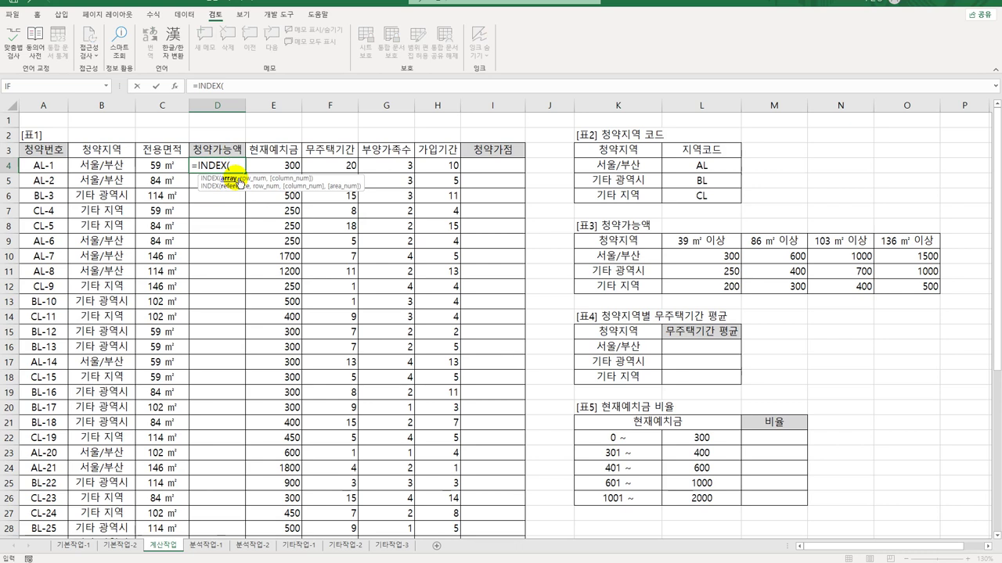
{"action": "left_click", "coordinate": [704, 259]}
{"action": "left_click_drag", "start_coordinate": [704, 258], "coordinate": [907, 294]}
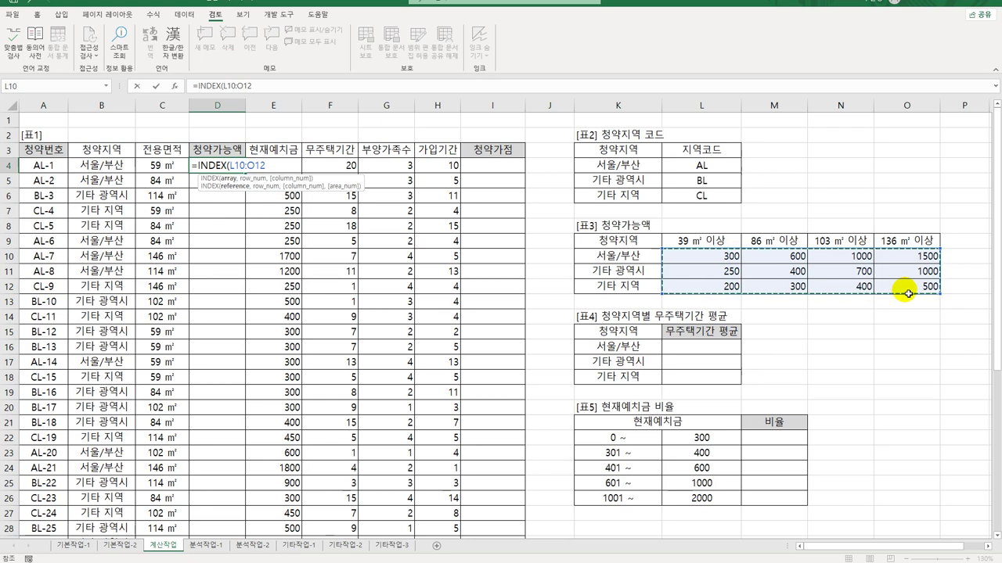
{"action": "key", "text": "F4"}
{"action": "type", "text": ","}
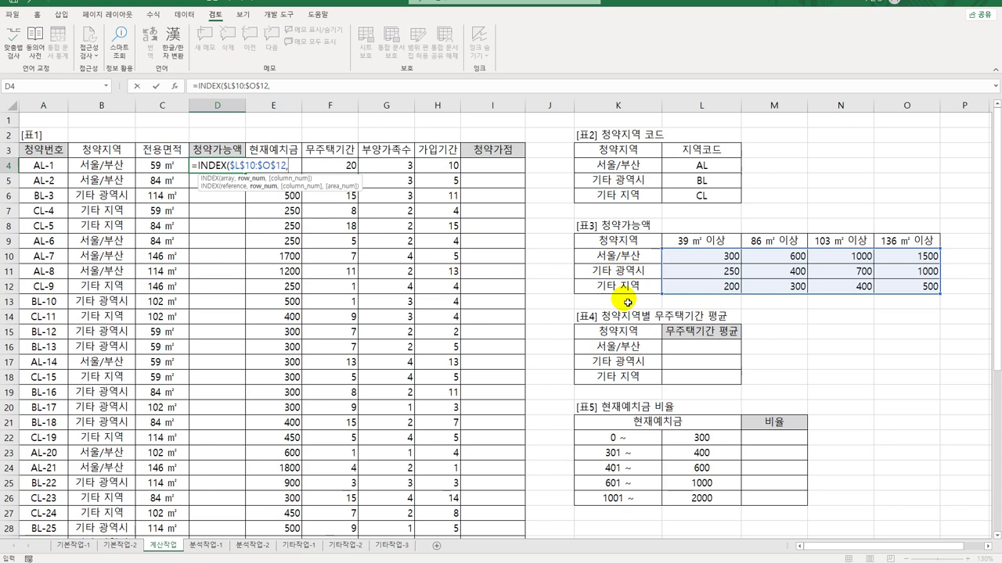
Add MATCH(B4,$K$10:$K$12,0) as the row number argument of the INDEX formula in D4
{"action": "type", "text": "m"}
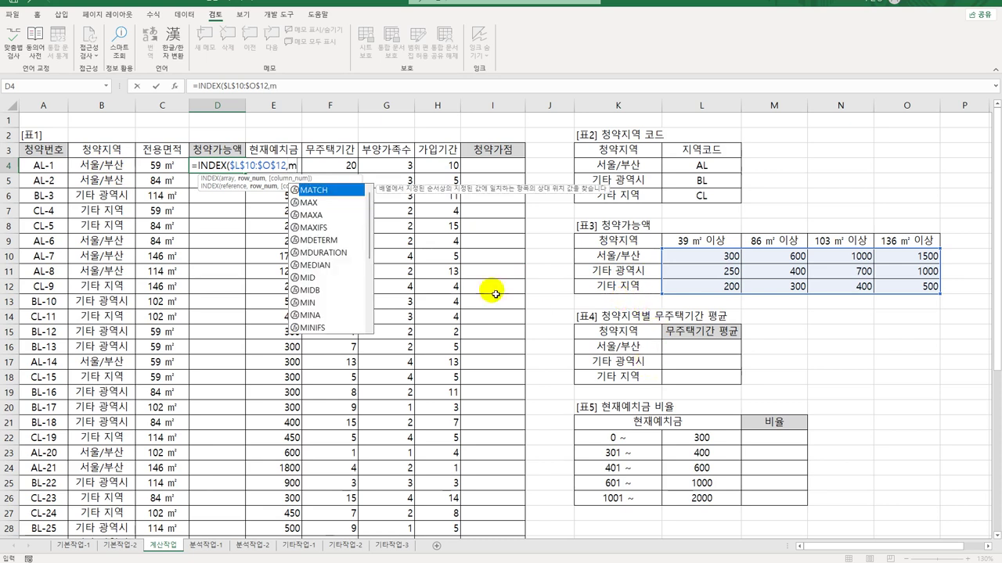
{"action": "double_click", "coordinate": [340, 189]}
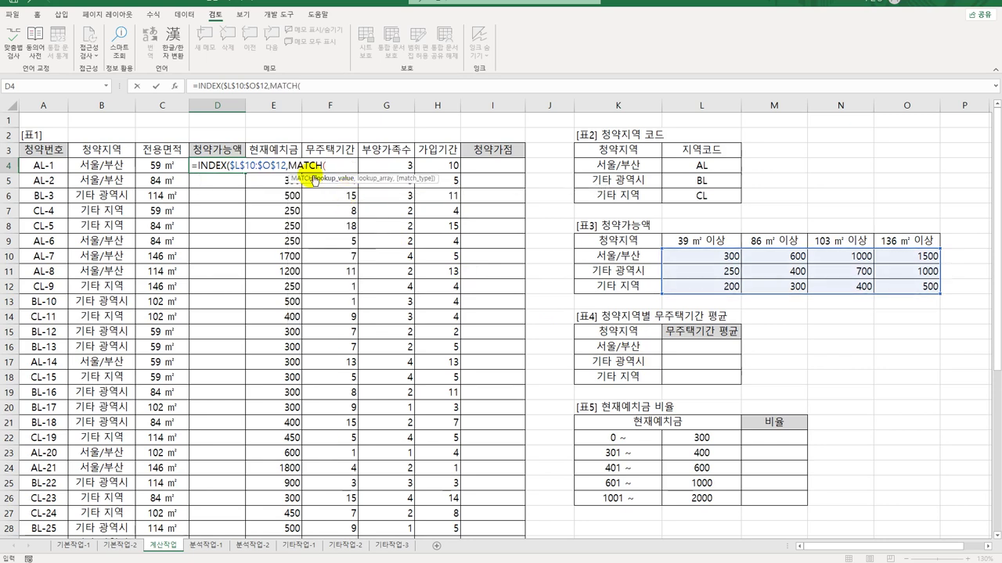
{"action": "left_click", "coordinate": [115, 172]}
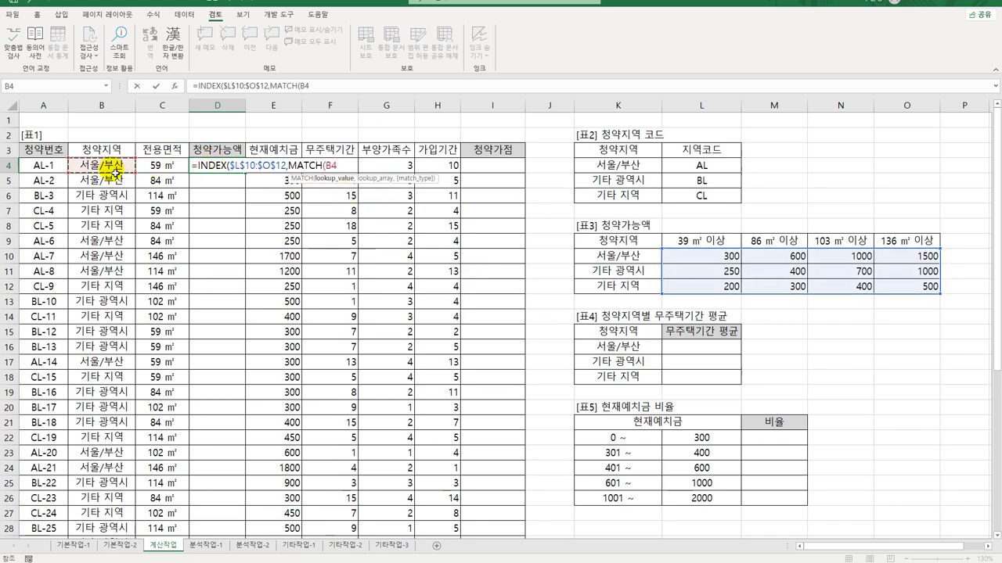
{"action": "type", "text": ","}
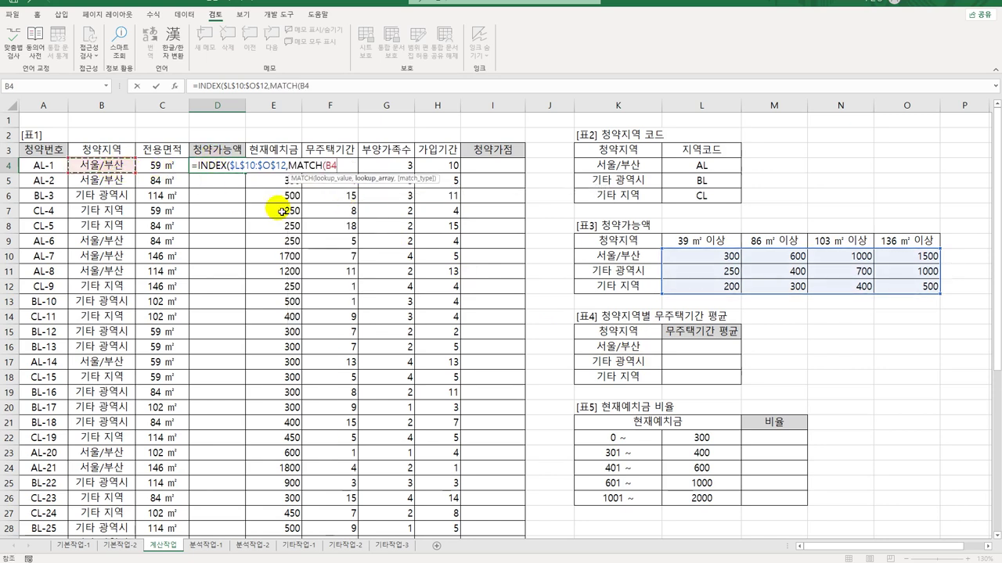
{"action": "left_click_drag", "start_coordinate": [607, 255], "coordinate": [599, 285]}
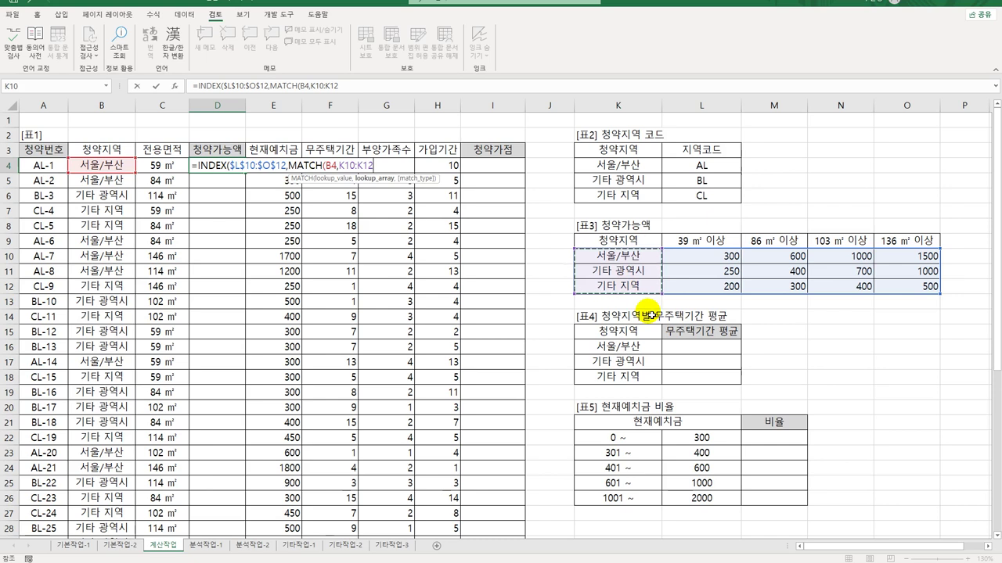
{"action": "key", "text": "F4"}
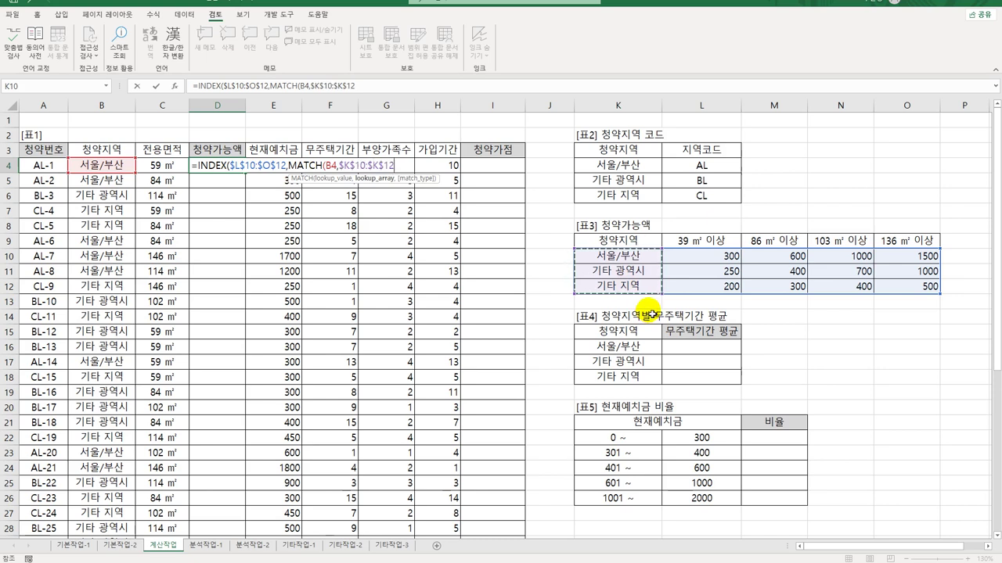
{"action": "type", "text": ","}
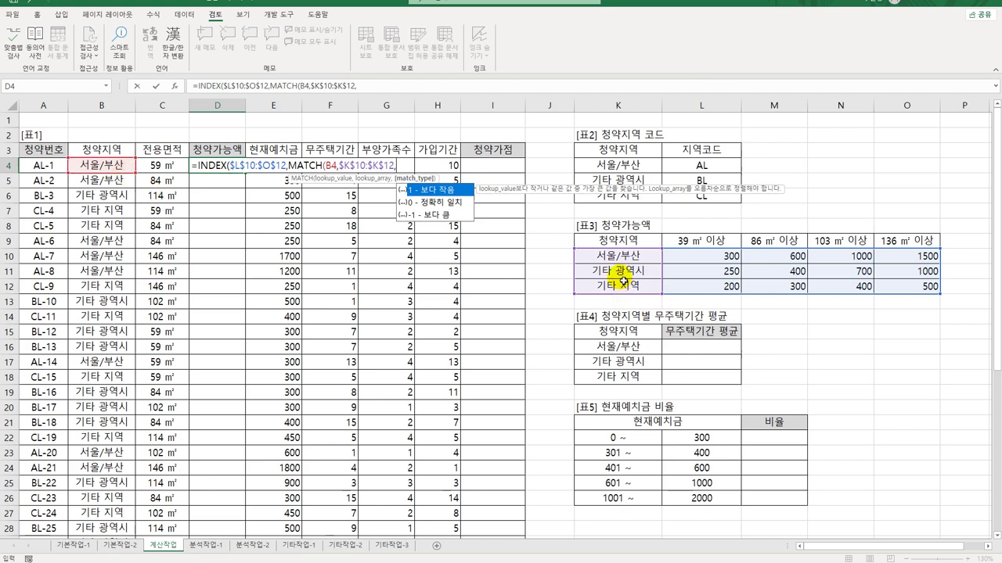
{"action": "double_click", "coordinate": [437, 203]}
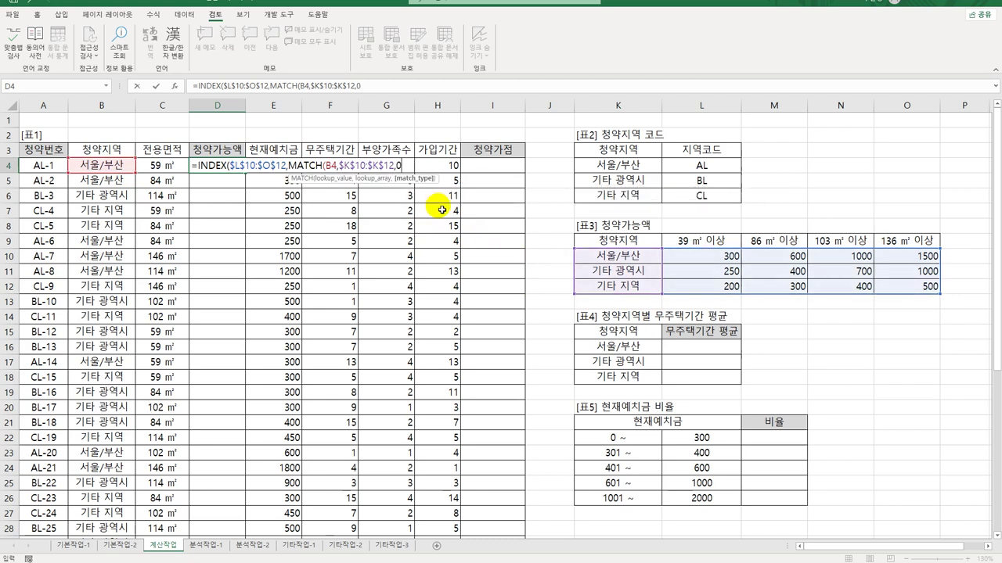
{"action": "type", "text": ")"}
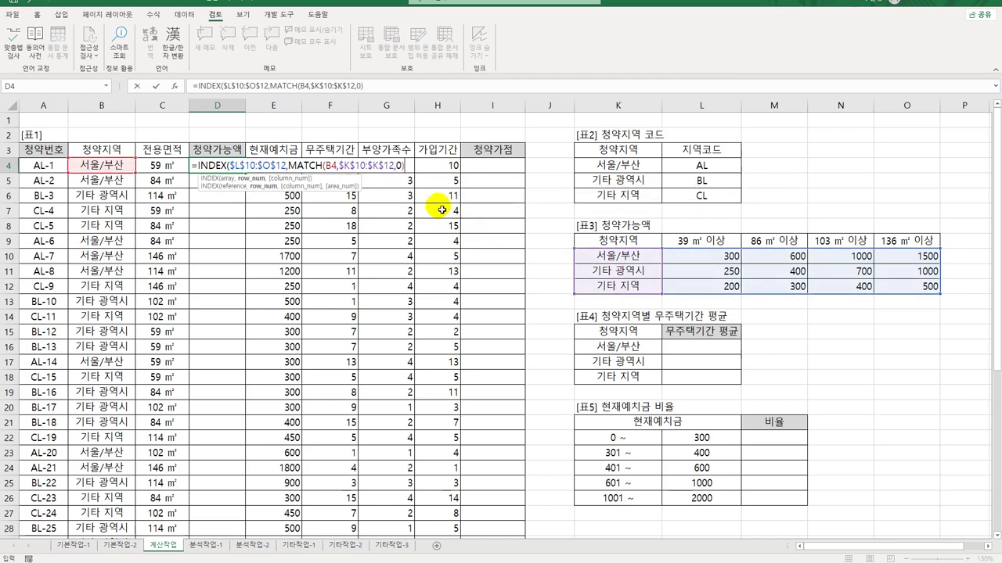
Add a MATCH of C4 against the absolute [표3] header range $L$9:$O$9 as the column number argument of the INDEX formula in D4
{"action": "type", "text": ","}
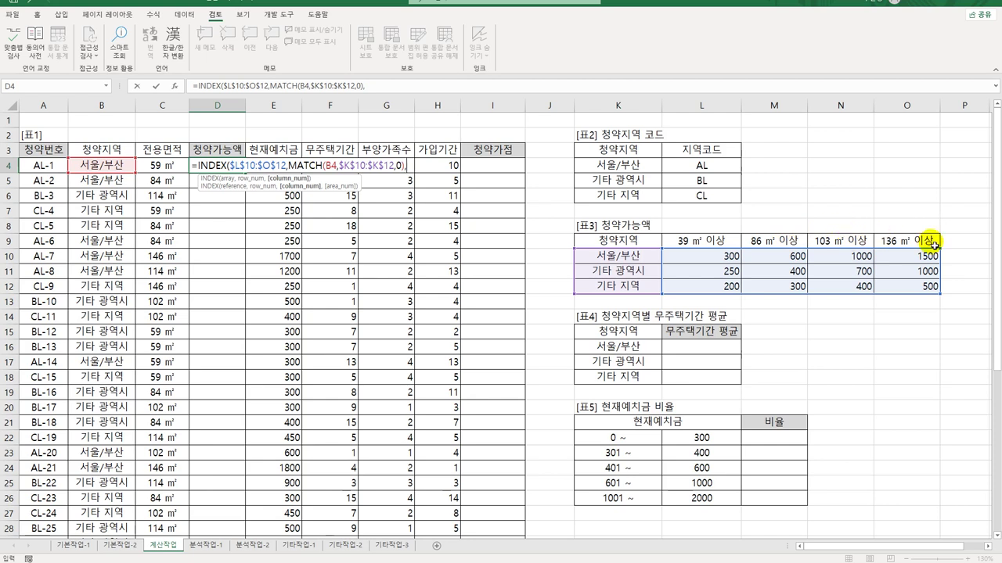
{"action": "type", "text": "ma"}
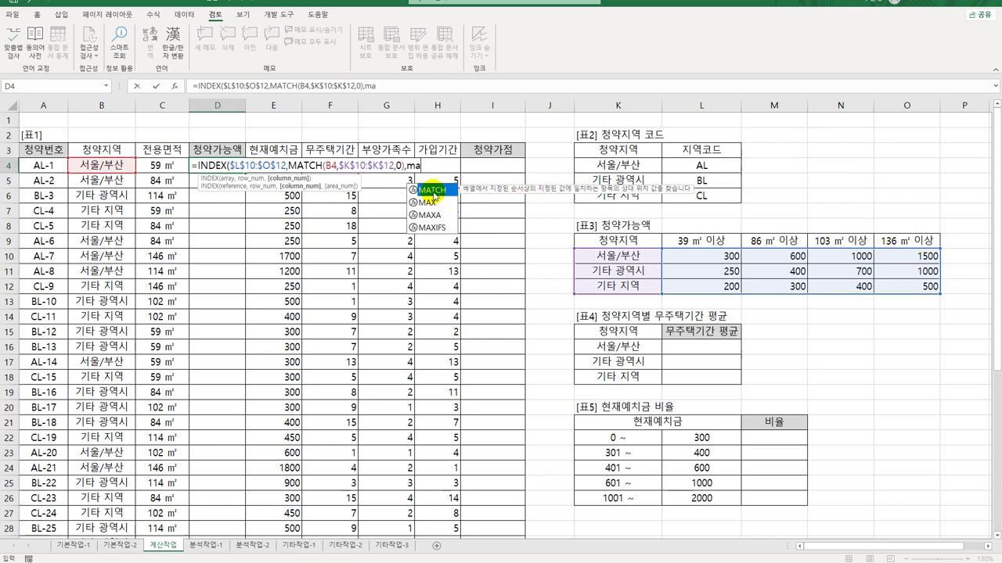
{"action": "double_click", "coordinate": [434, 190]}
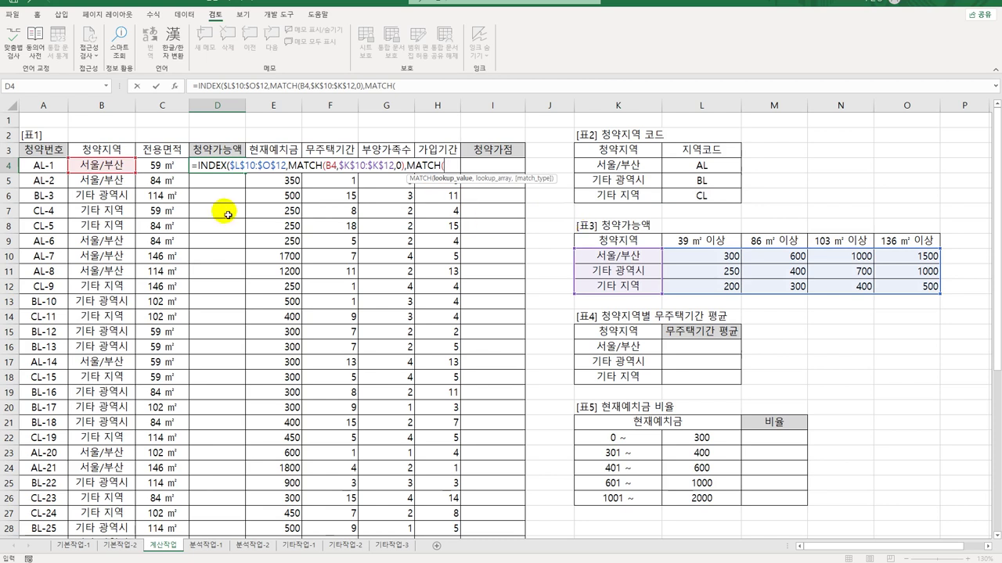
{"action": "left_click", "coordinate": [169, 167]}
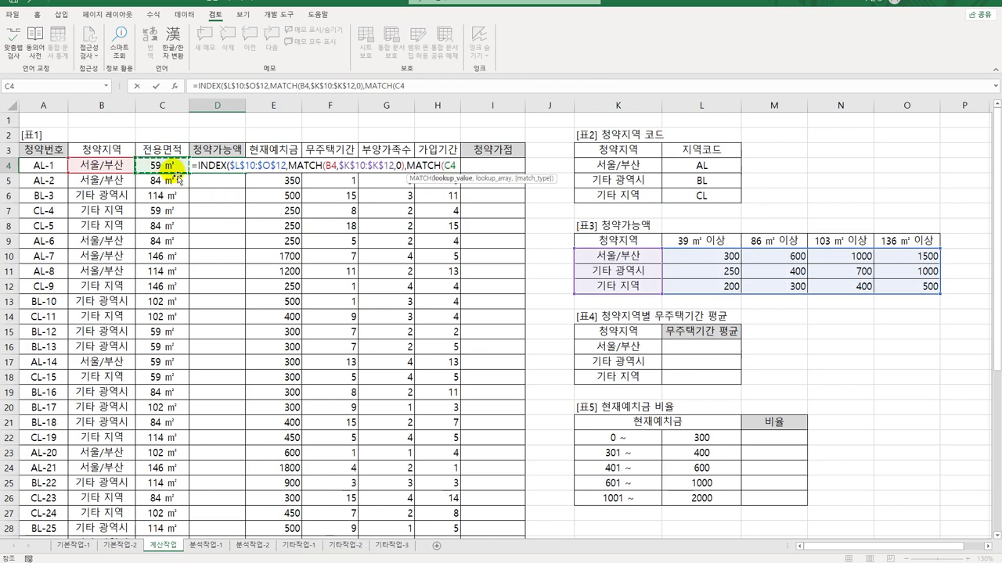
{"action": "type", "text": ","}
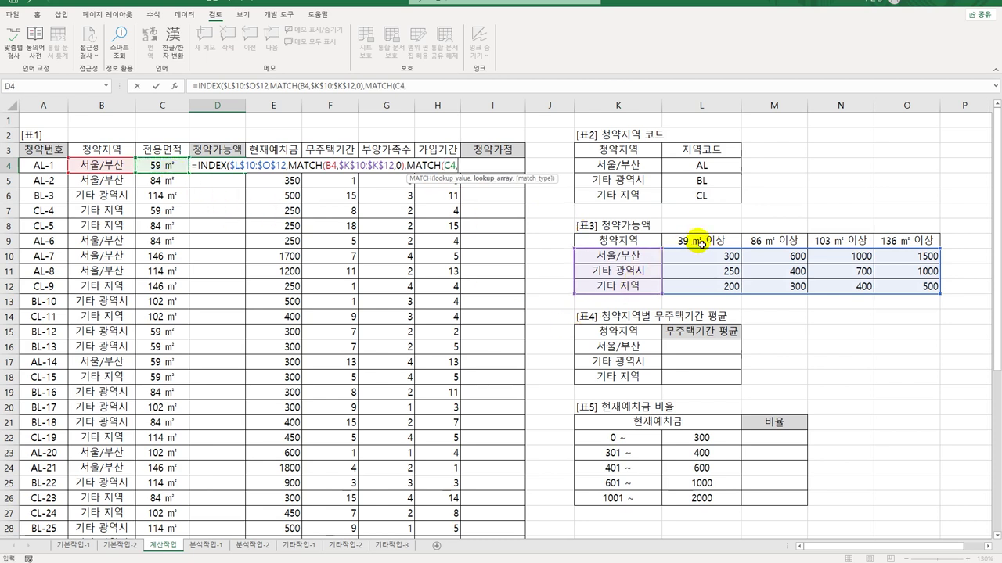
{"action": "left_click_drag", "start_coordinate": [702, 244], "coordinate": [903, 247]}
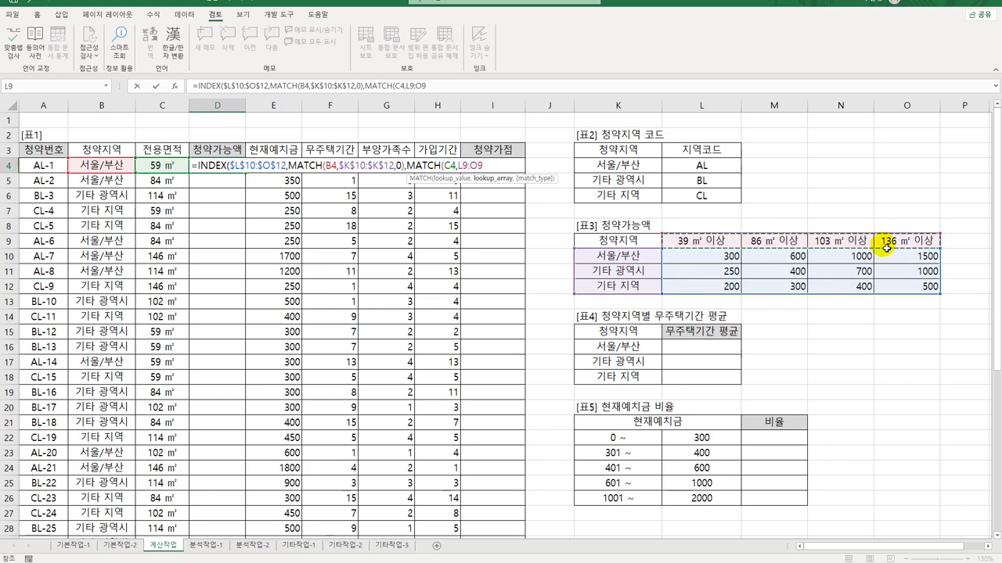
{"action": "key", "text": "F4"}
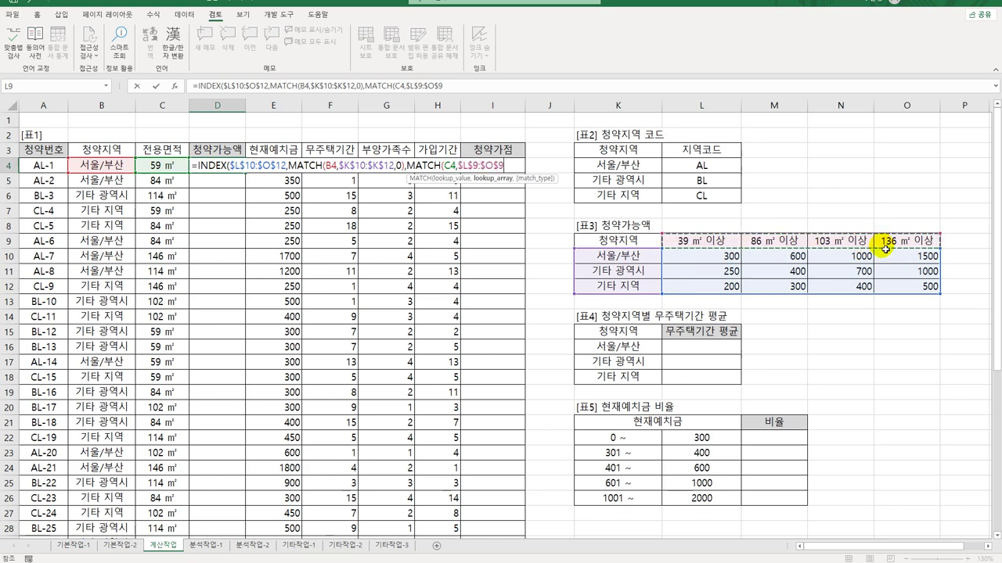
Give the second MATCH in D4 match type 1, complete the INDEX formula and fill it down the 청약가능액 column
{"action": "type", "text": ","}
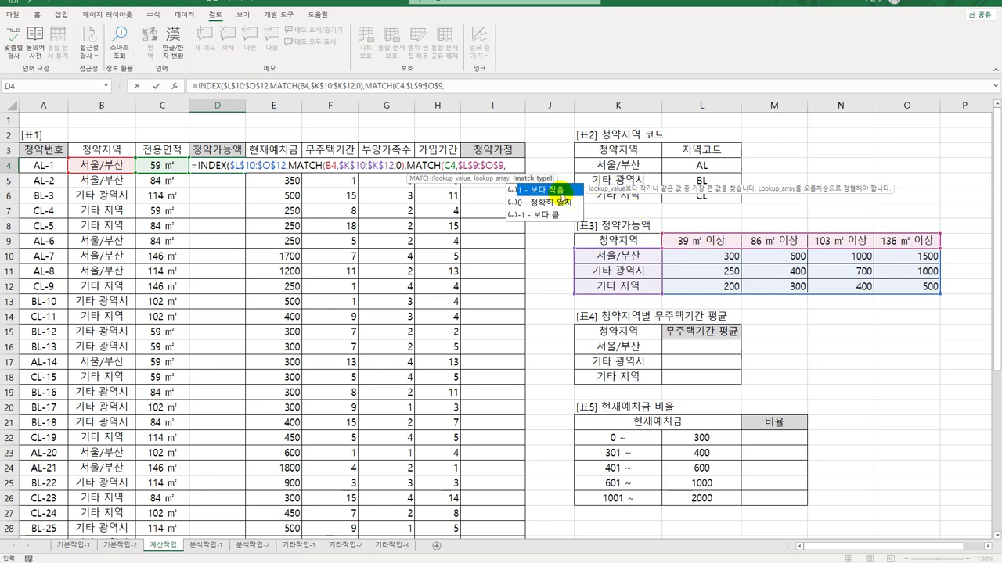
{"action": "double_click", "coordinate": [551, 190]}
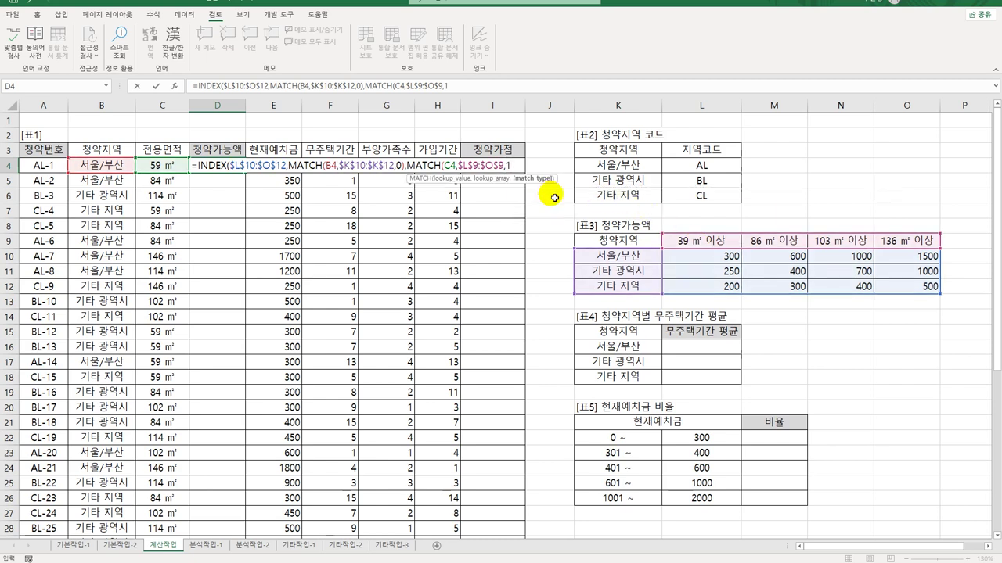
{"action": "type", "text": "))"}
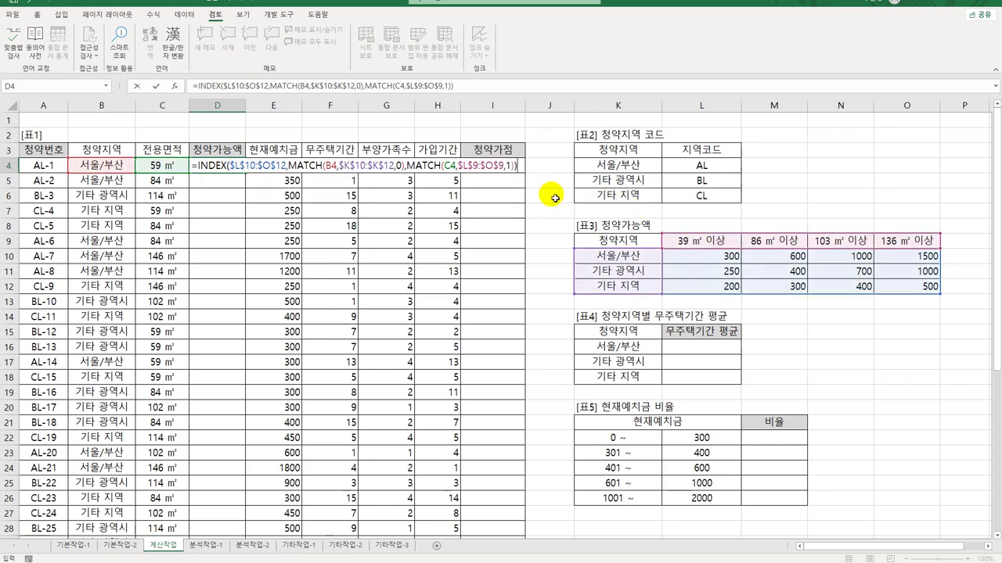
{"action": "key", "text": "Return"}
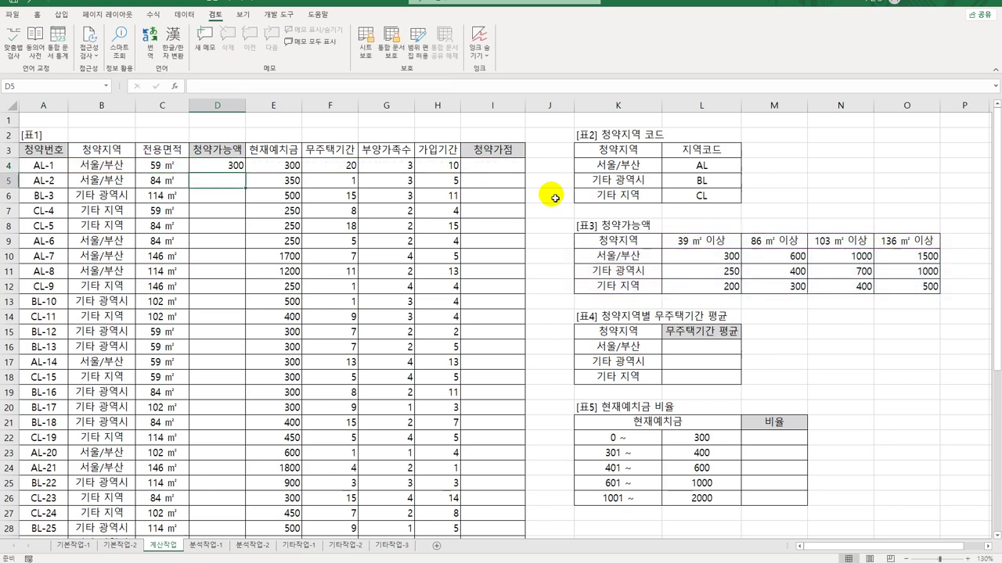
{"action": "left_click", "coordinate": [231, 165]}
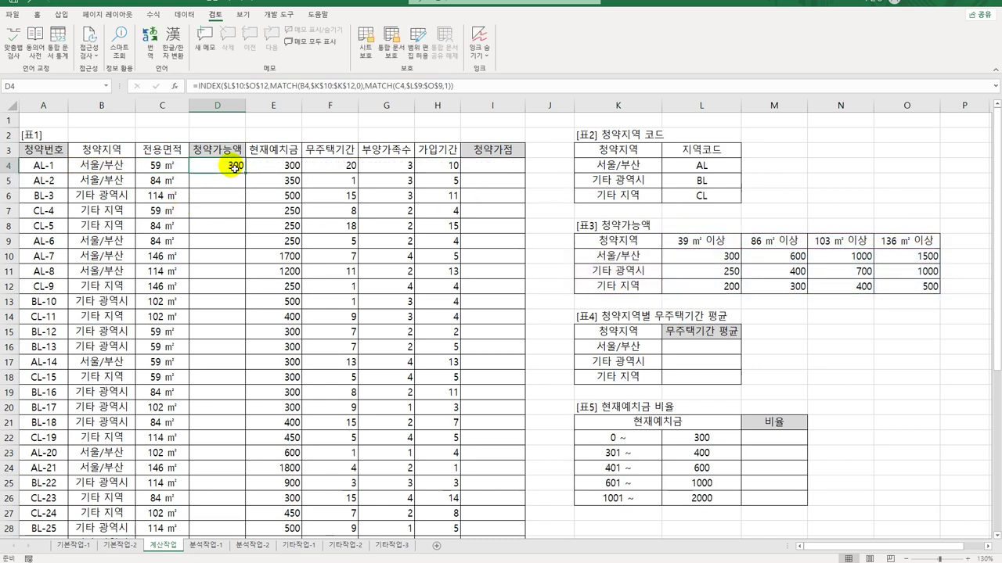
{"action": "double_click", "coordinate": [245, 172]}
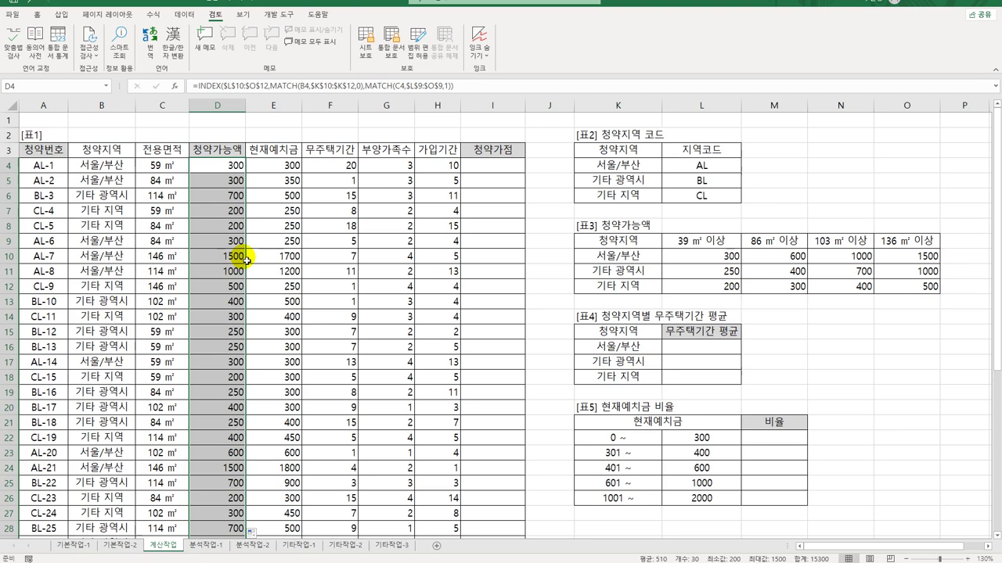
Start an AVERAGE formula with a nested IF in L16, the 서울/부산 cell of the [표4] 무주택기간 평균 column
{"action": "left_click", "coordinate": [713, 352]}
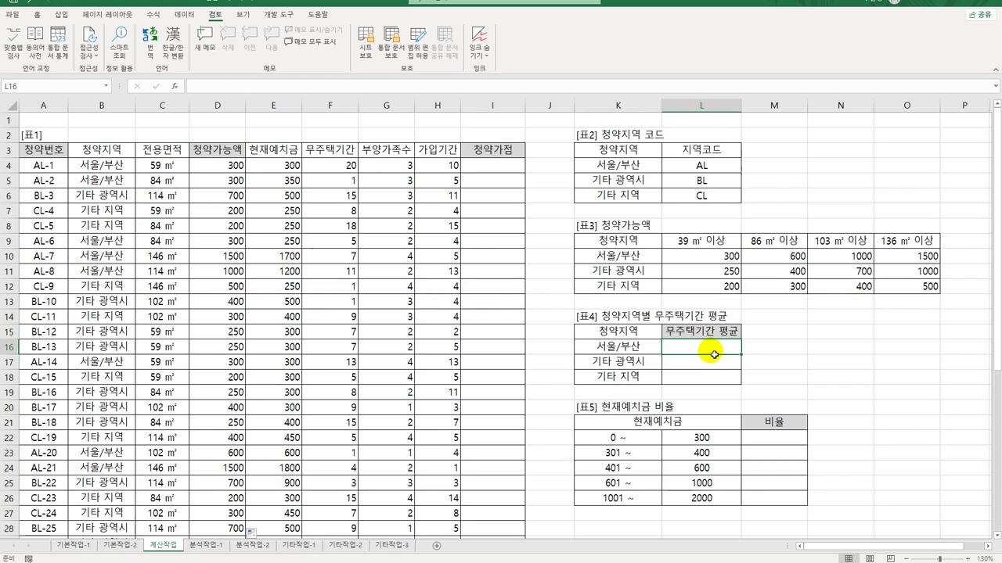
{"action": "left_click_drag", "start_coordinate": [715, 354], "coordinate": [723, 381]}
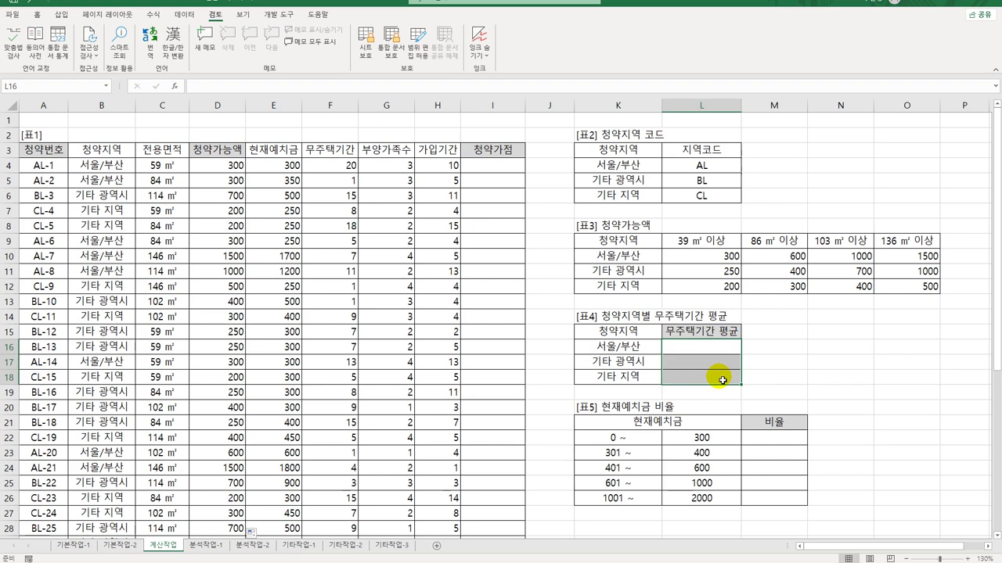
{"action": "left_click", "coordinate": [709, 351]}
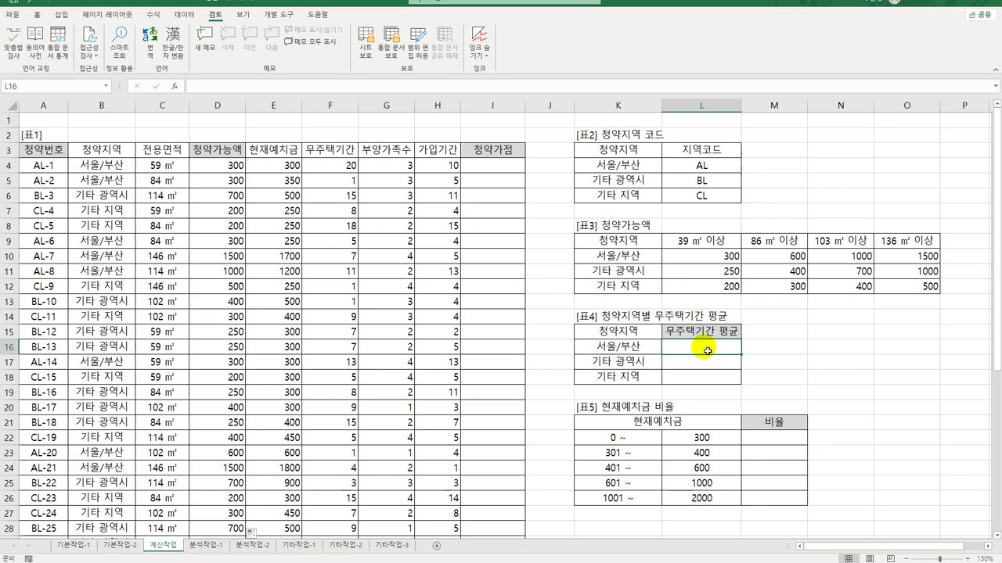
{"action": "type", "text": "=av"}
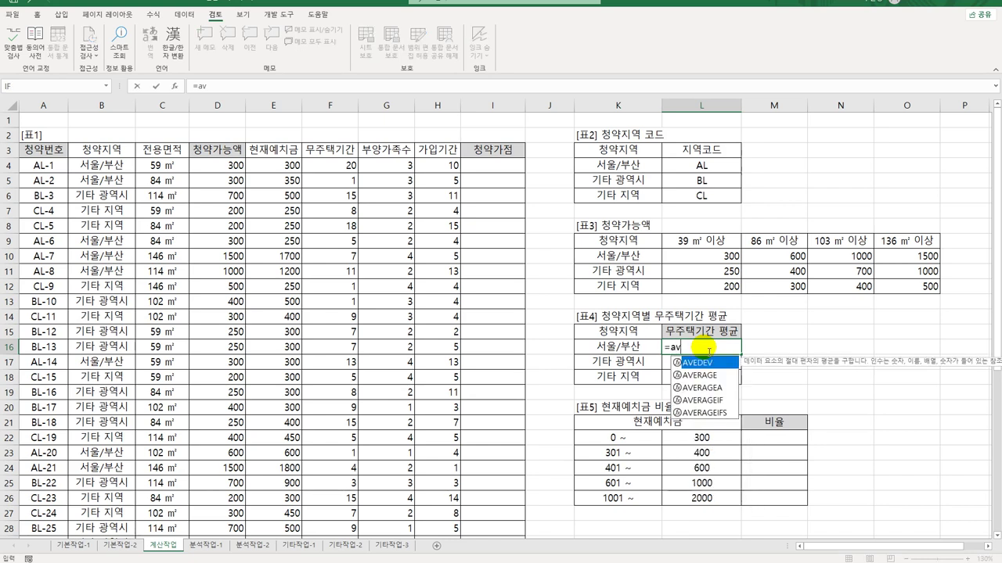
{"action": "key", "text": "Down"}
{"action": "key", "text": "Tab"}
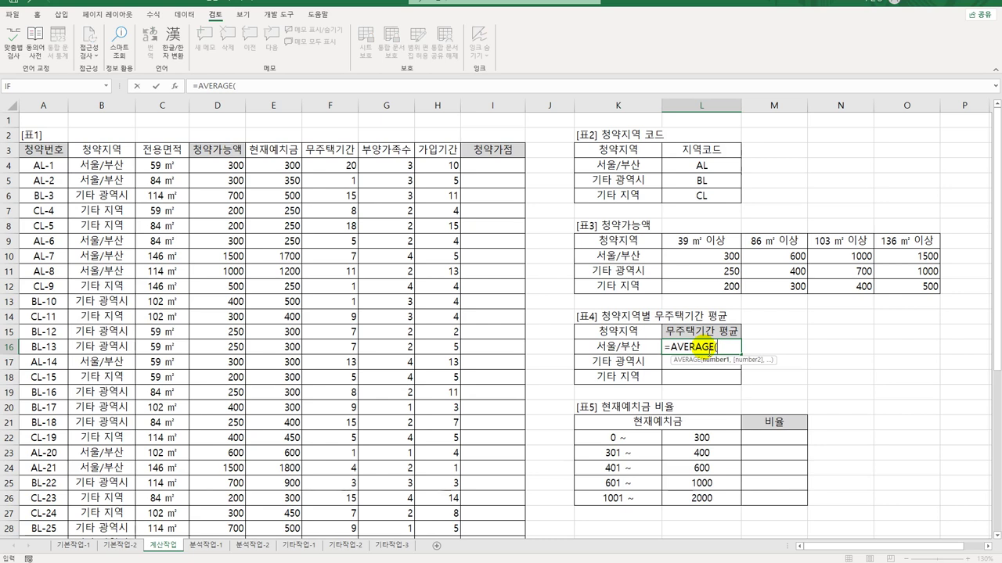
{"action": "type", "text": "if("}
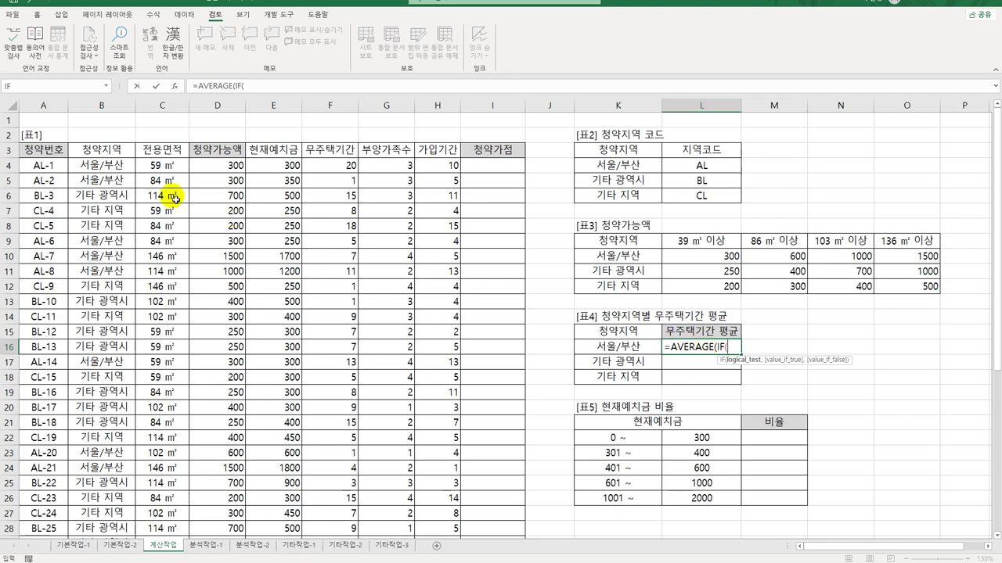
Enter $B$4:$B$33=K16 as the logical test of the IF in L16
{"action": "left_click_drag", "start_coordinate": [94, 167], "coordinate": [113, 505]}
{"action": "key", "text": "F4"}
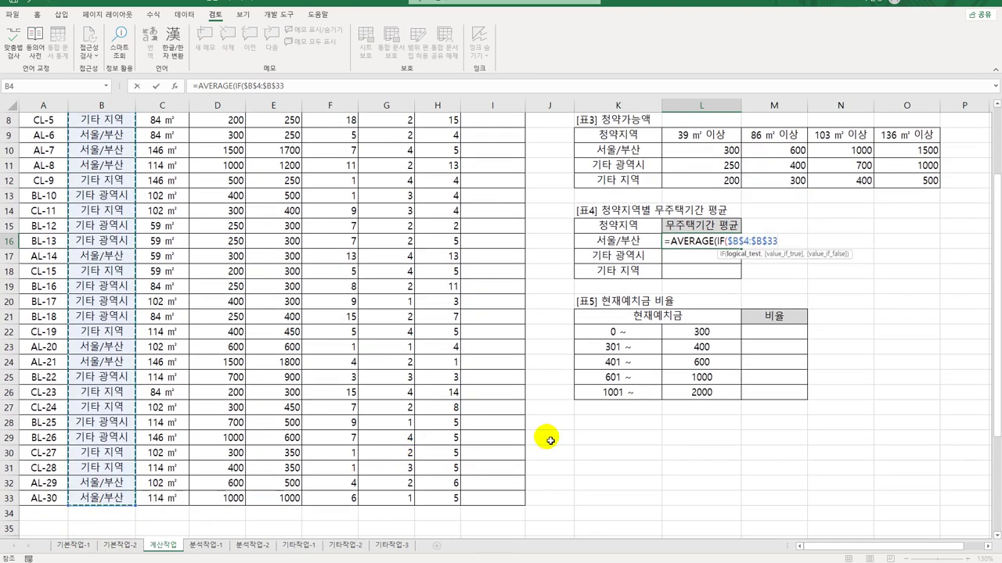
{"action": "type", "text": "="}
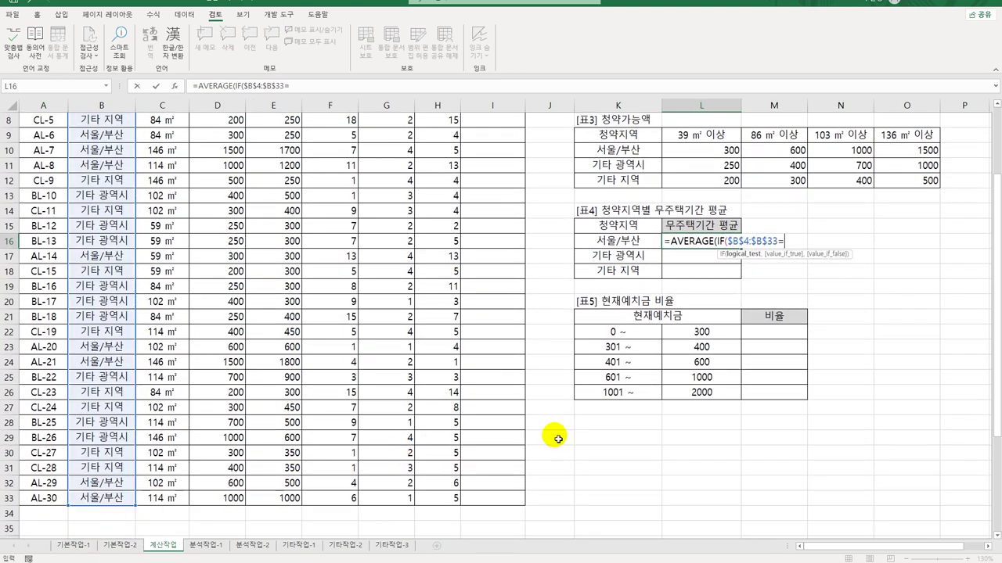
{"action": "left_click", "coordinate": [620, 243]}
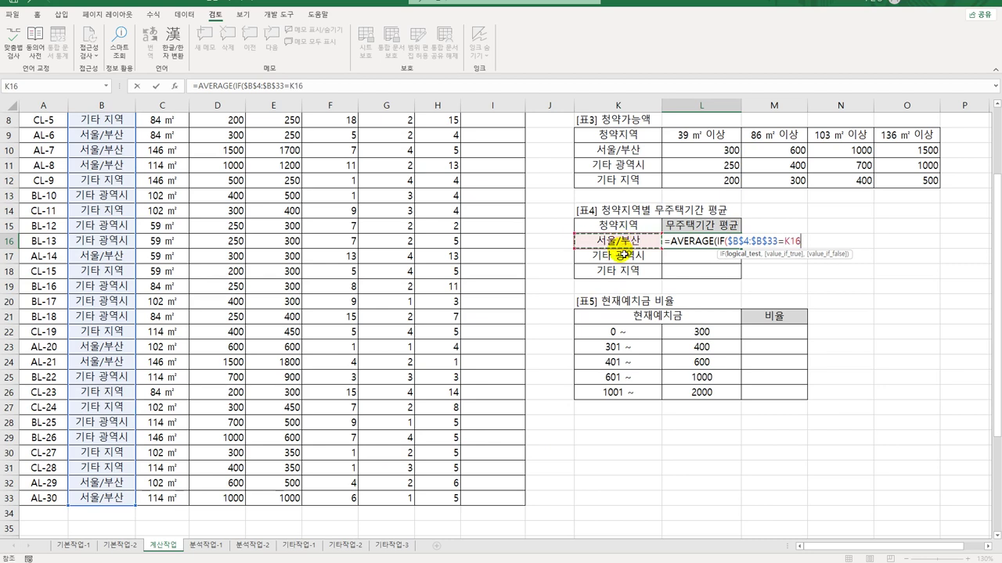
{"action": "type", "text": ","}
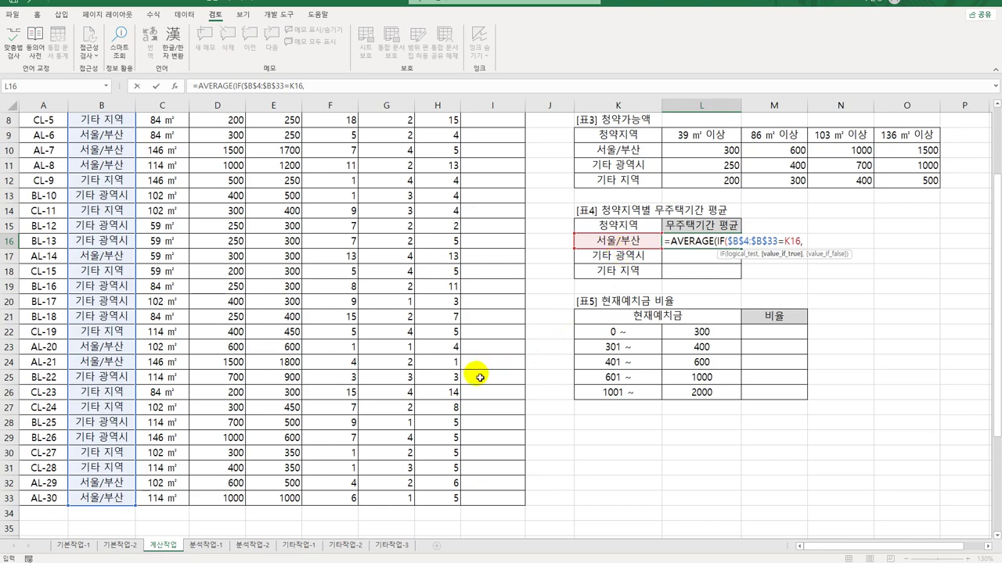
Use the 무주택기간 range $F$4:$F$33 as the IF's true value and complete the AVERAGE formula in L16
{"action": "scroll", "coordinate": [453, 367], "scroll_direction": "up", "scroll_amount": 3}
{"action": "left_click_drag", "start_coordinate": [340, 169], "coordinate": [329, 523]}
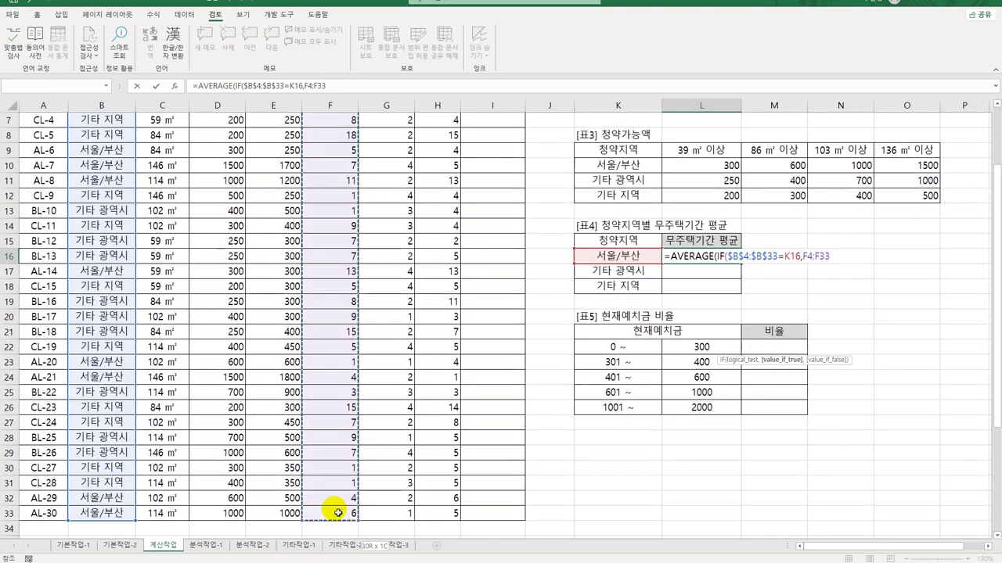
{"action": "scroll", "coordinate": [343, 490], "scroll_direction": "up", "scroll_amount": 1}
{"action": "scroll", "coordinate": [343, 490], "scroll_direction": "up", "scroll_amount": 1}
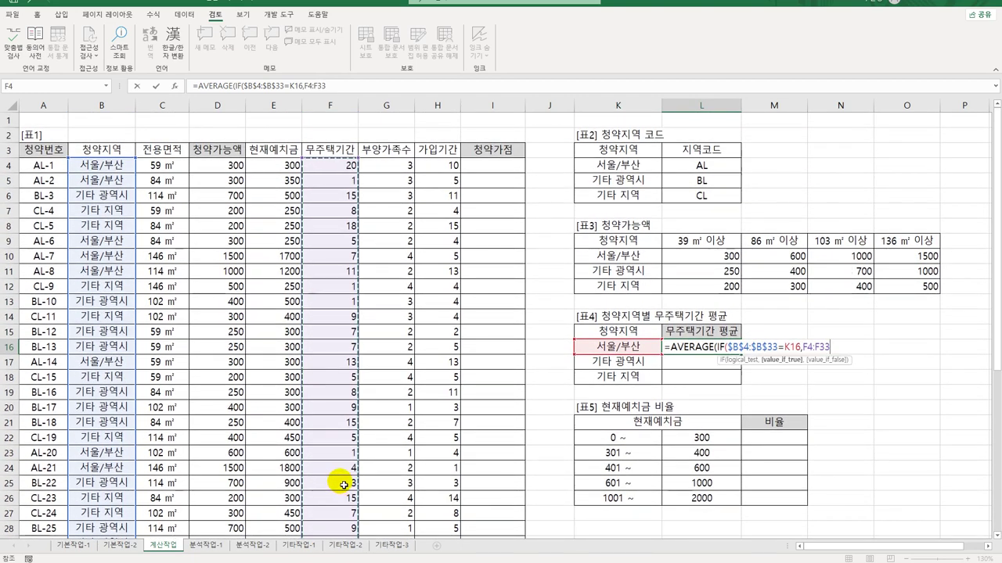
{"action": "key", "text": "F4"}
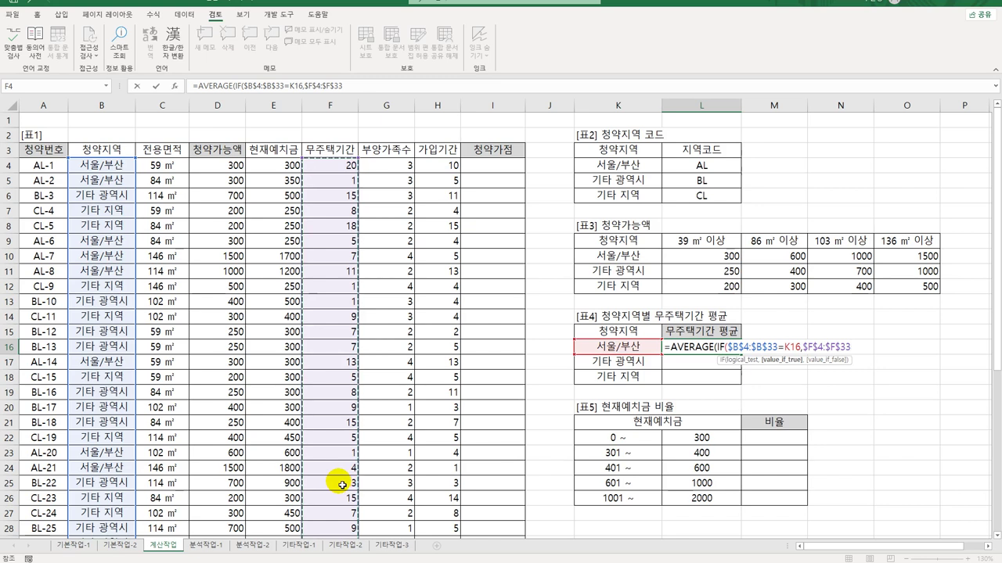
{"action": "type", "text": ")"}
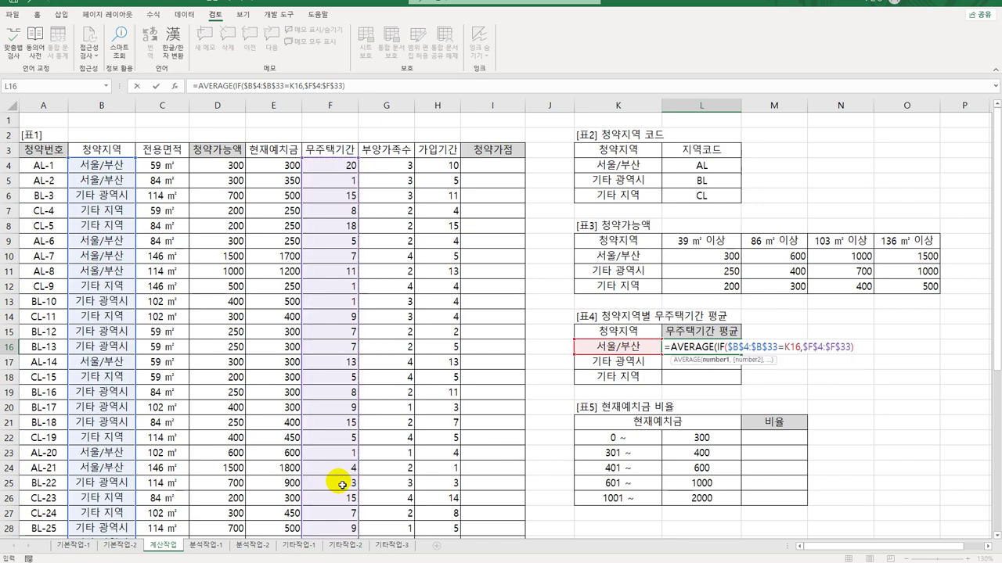
{"action": "type", "text": ")"}
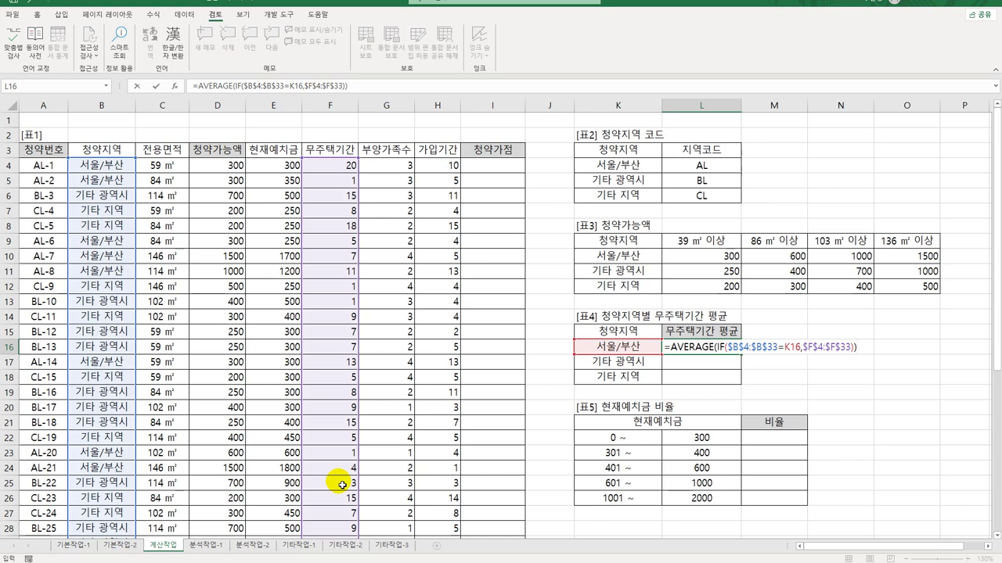
{"action": "key", "text": "Return"}
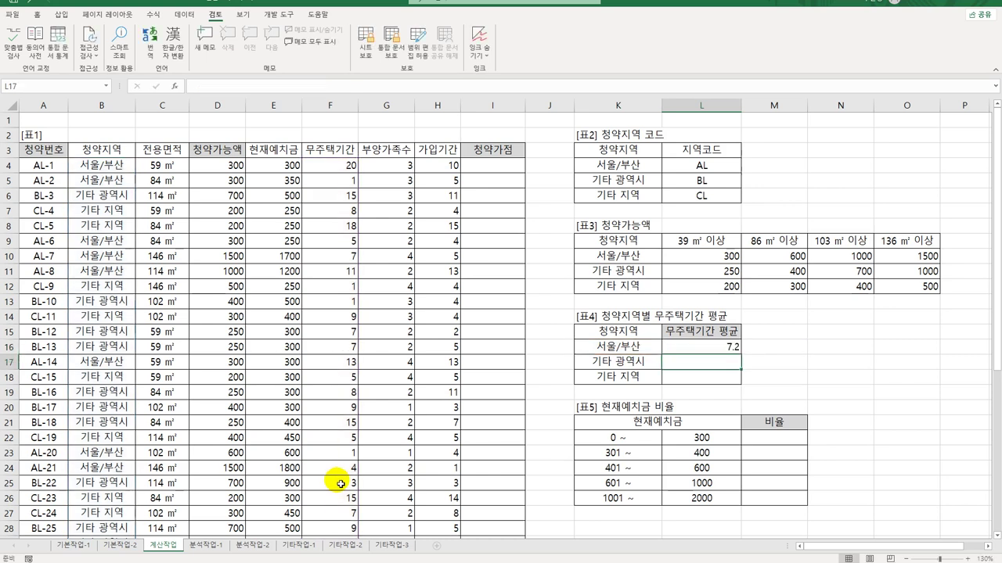
Fill the L16 average formula down to L18 for the remaining regions of [표4]
{"action": "left_click", "coordinate": [708, 347]}
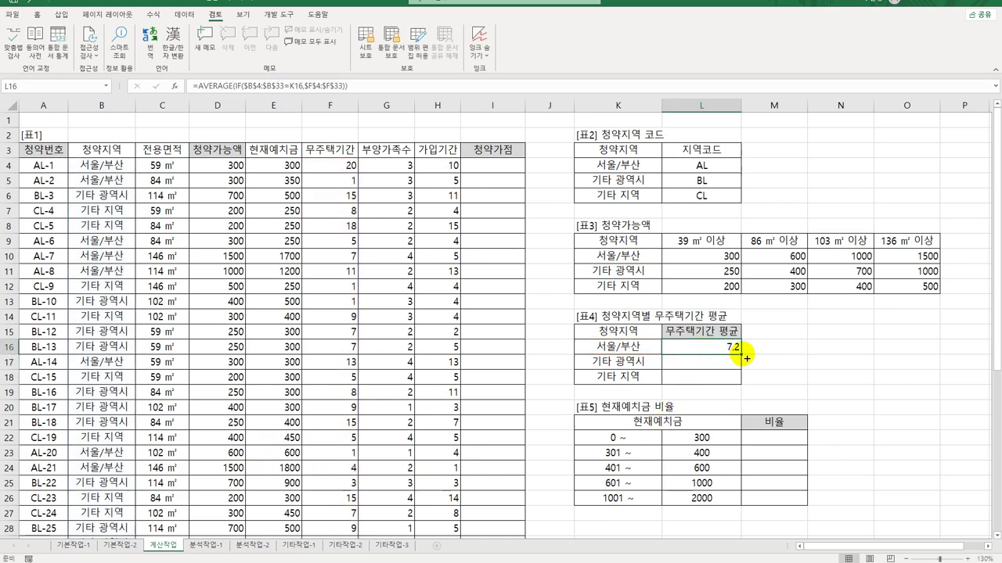
{"action": "left_click_drag", "start_coordinate": [739, 356], "coordinate": [739, 384]}
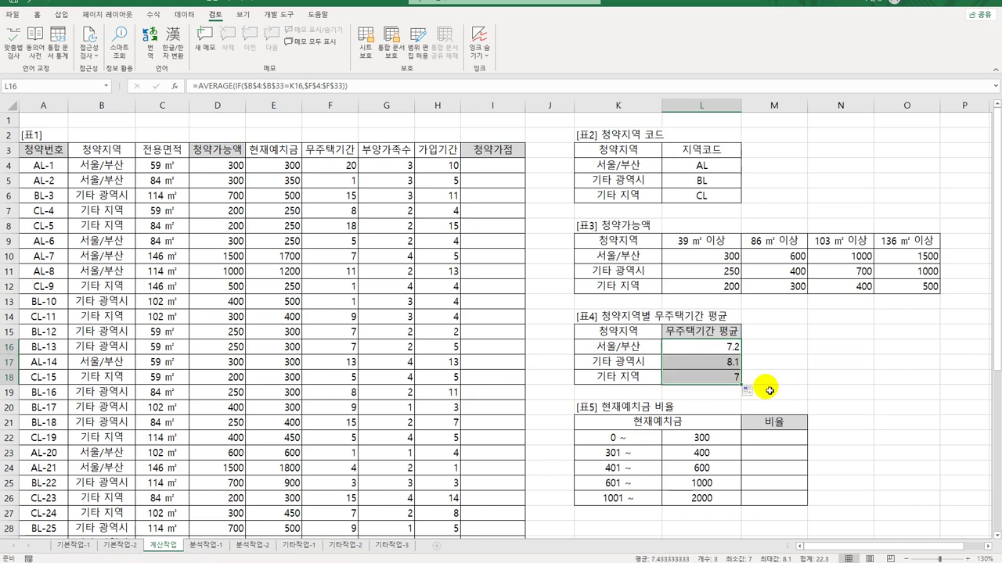
{"action": "left_click", "coordinate": [734, 350]}
{"action": "left_click_drag", "start_coordinate": [735, 351], "coordinate": [738, 380]}
Start a REPT function around the existing AVERAGE formula in L16, the 서울/부산 cell of [표4]
{"action": "left_click", "coordinate": [722, 351]}
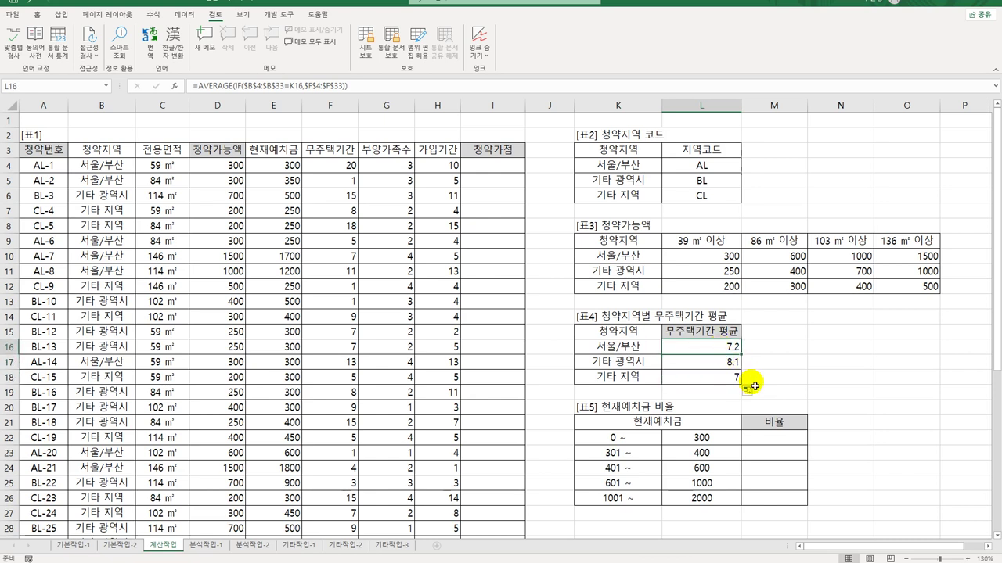
{"action": "double_click", "coordinate": [724, 350]}
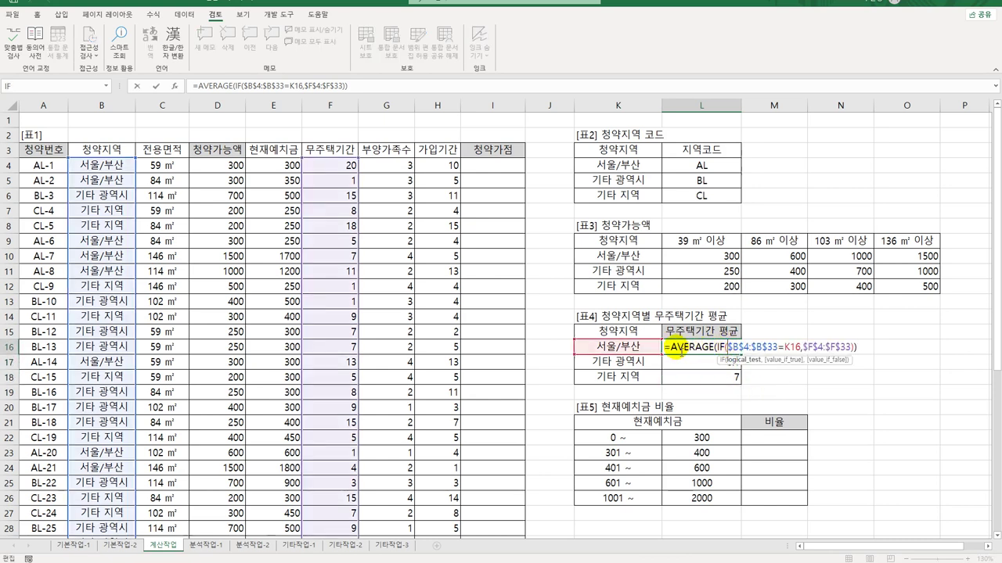
{"action": "left_click", "coordinate": [672, 349]}
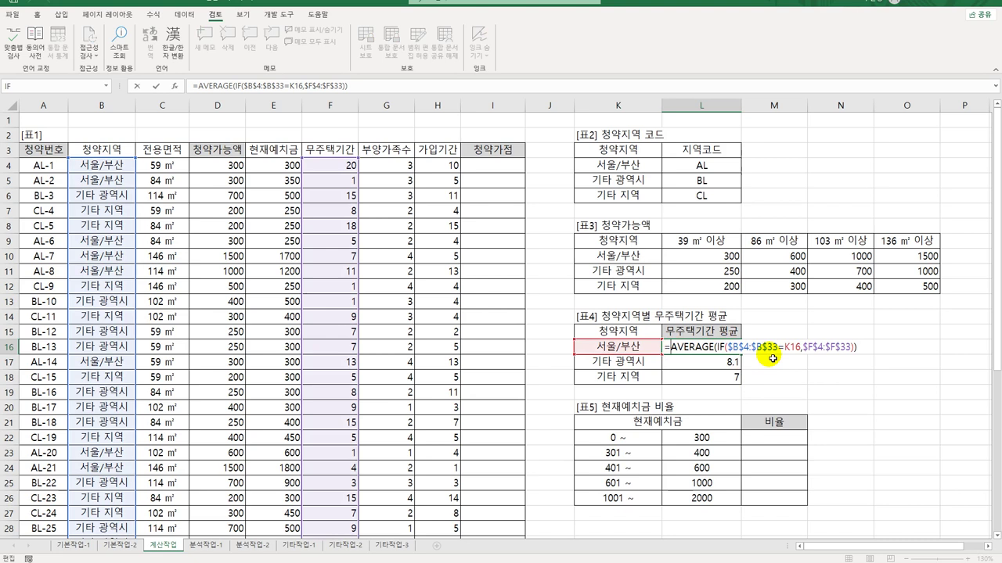
{"action": "type", "text": "rep"}
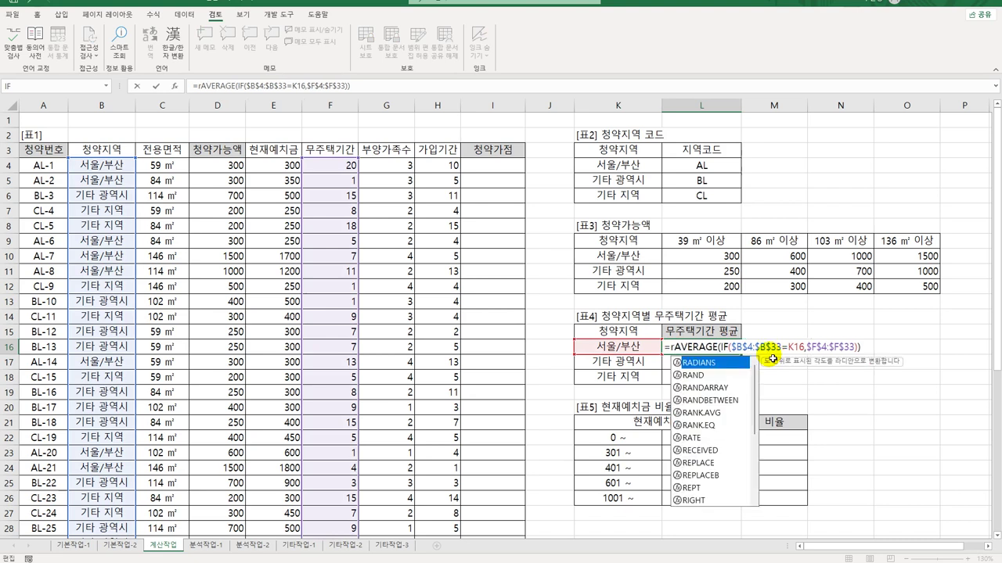
{"action": "type", "text": "t"}
{"action": "key", "text": "Tab"}
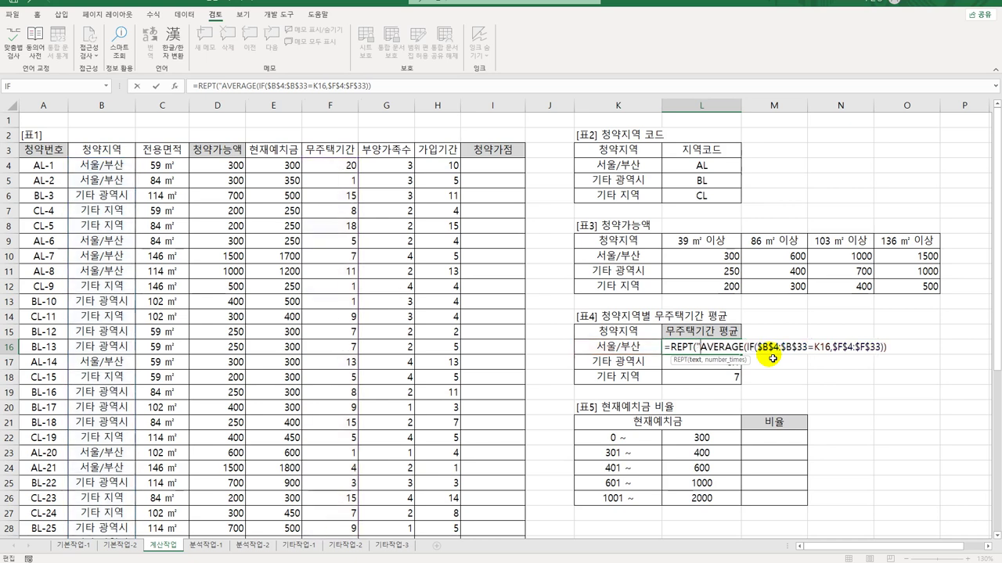
Use the symbol "■" as REPT's text with the average as its repeat count, and enter L16 as an array formula
{"action": "type", "text": "\"ㅁ"}
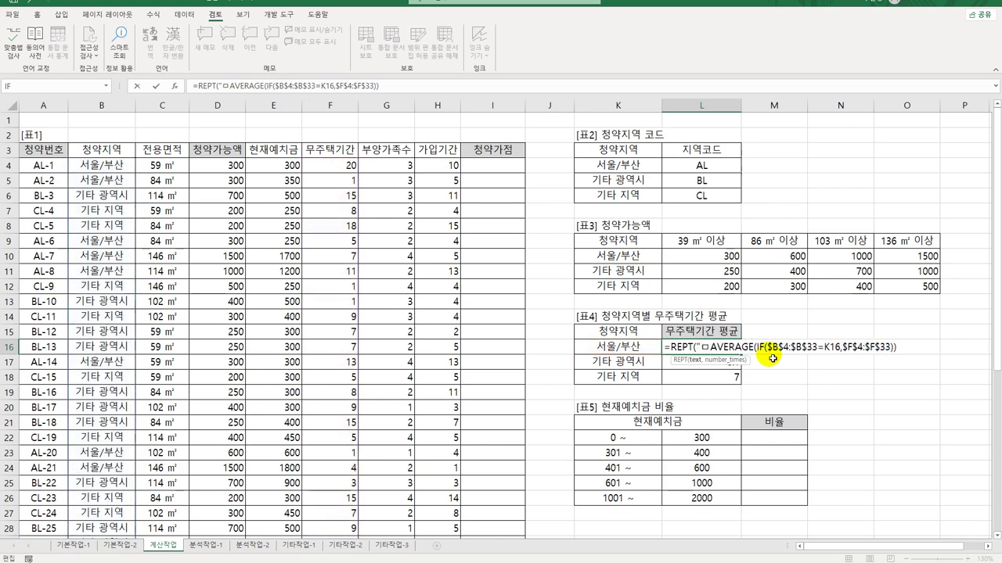
{"action": "key", "text": "Hangul_Hanja"}
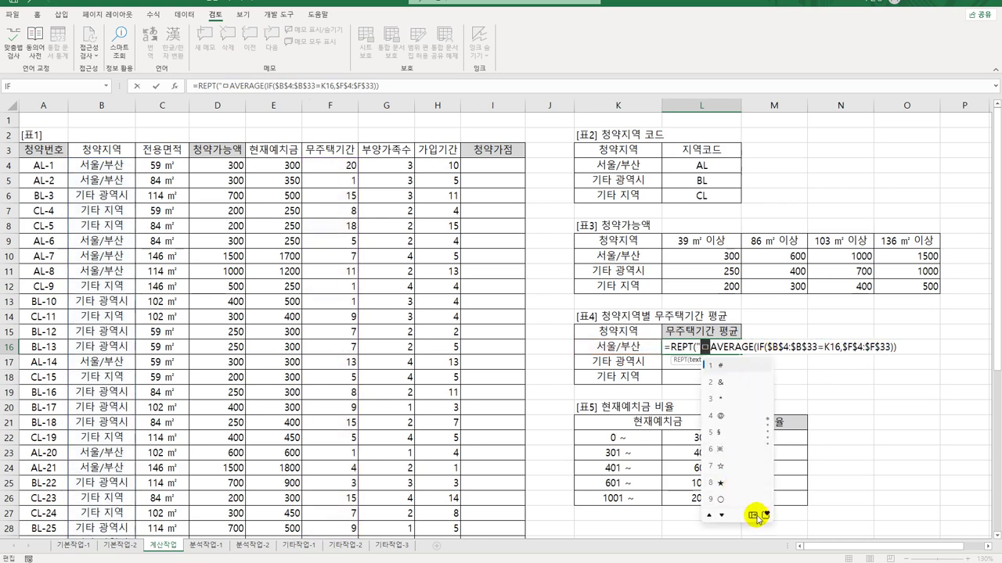
{"action": "left_click", "coordinate": [766, 515]}
{"action": "left_click", "coordinate": [781, 451]}
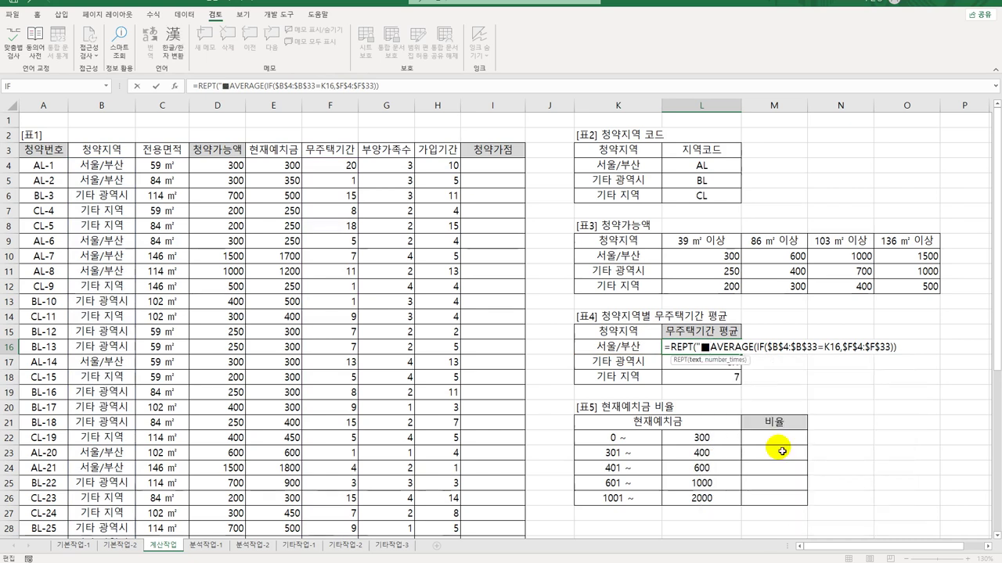
{"action": "type", "text": "\","}
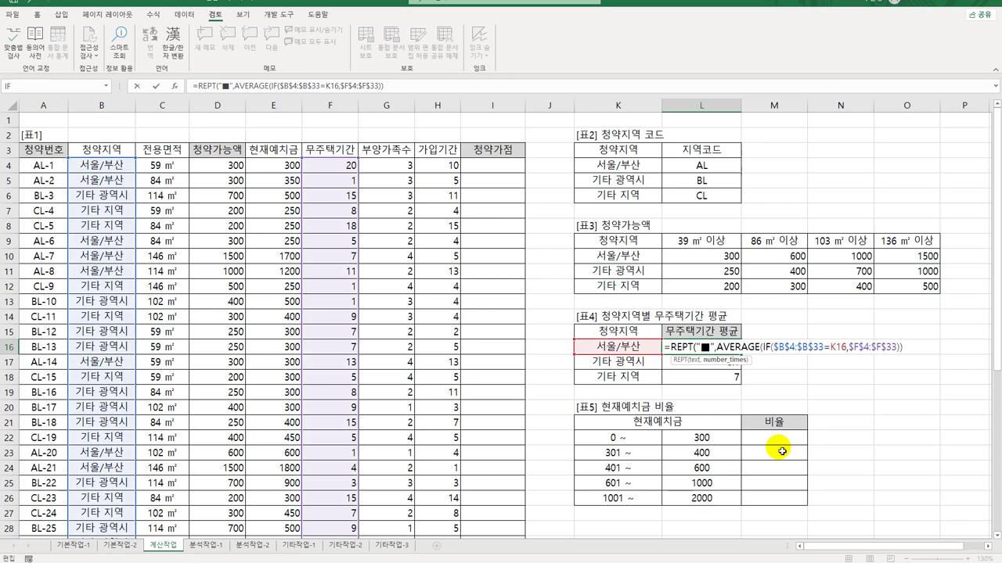
{"action": "key", "text": "End"}
{"action": "type", "text": ")"}
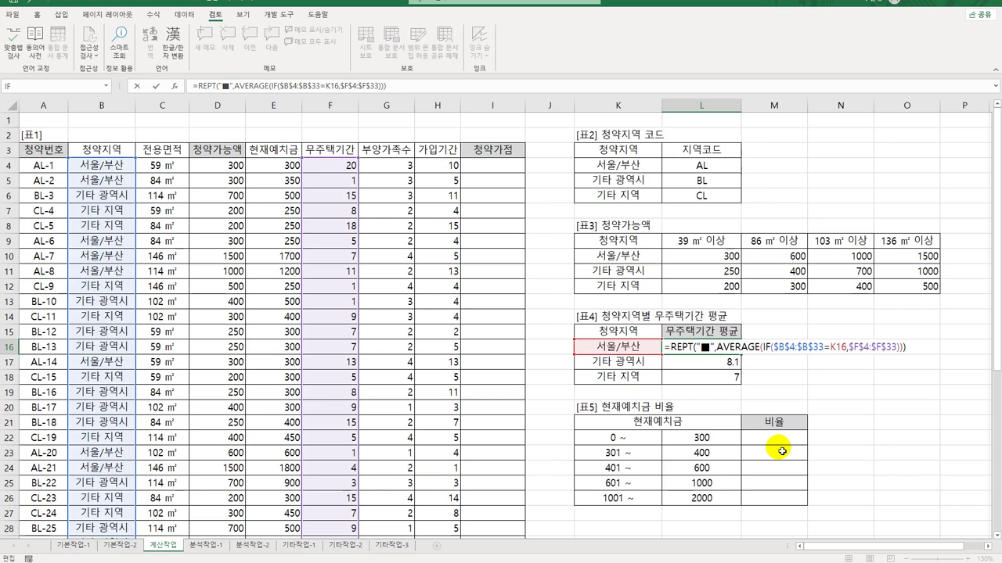
{"action": "key", "text": "ctrl+shift+Return"}
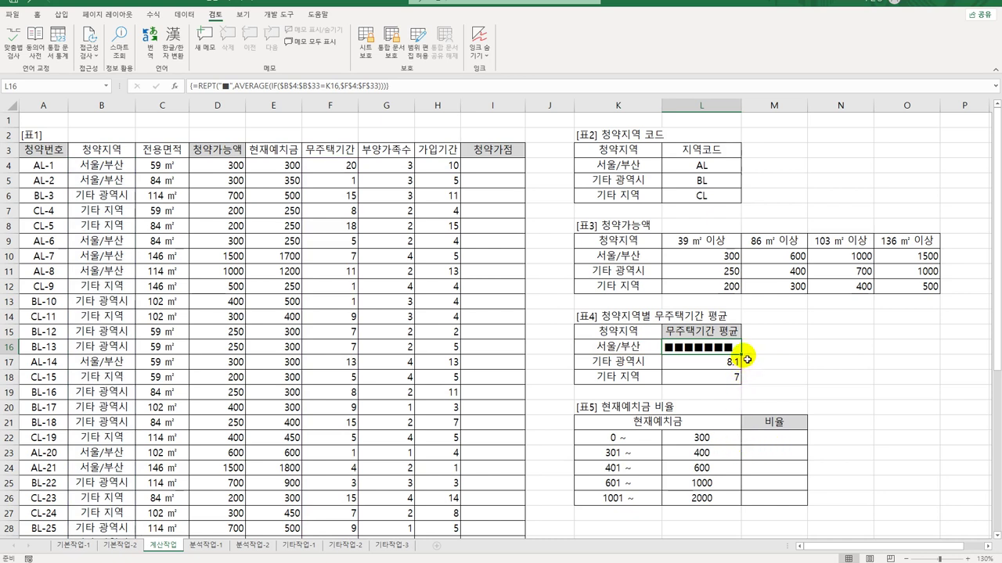
Fill the L16 REPT formula down to L18 and autofit the width of column L
{"action": "left_click_drag", "start_coordinate": [741, 354], "coordinate": [741, 383]}
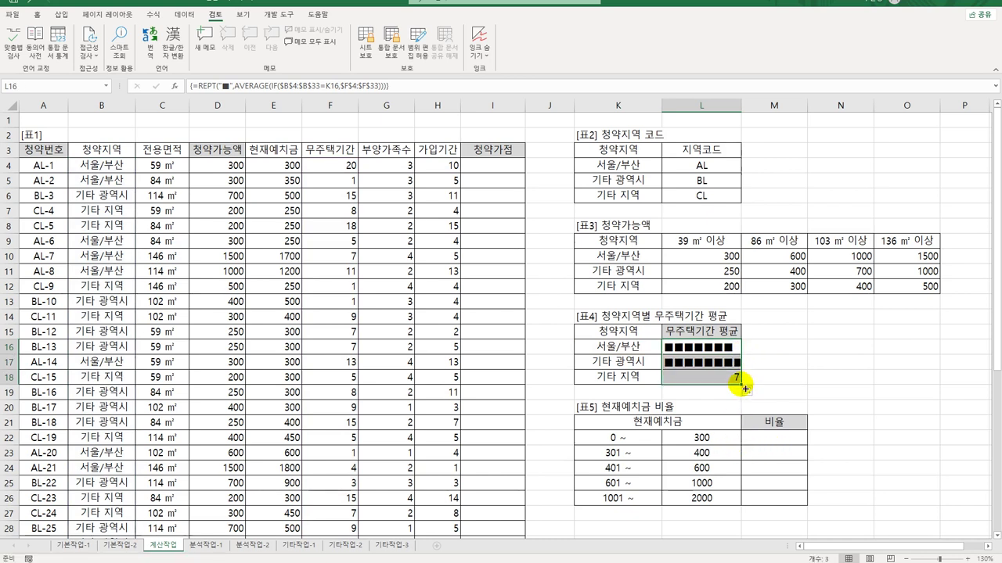
{"action": "double_click", "coordinate": [741, 105]}
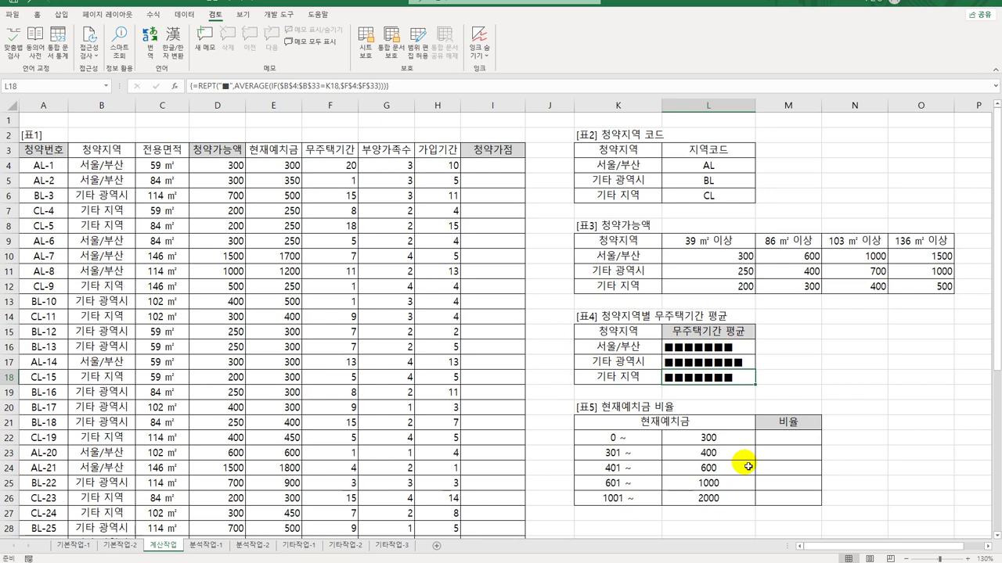
Start a FREQUENCY formula across the [표5] 비율 cells M22:M26 with data range E4:E33 and bins L22:L26
{"action": "left_click_drag", "start_coordinate": [806, 438], "coordinate": [808, 498]}
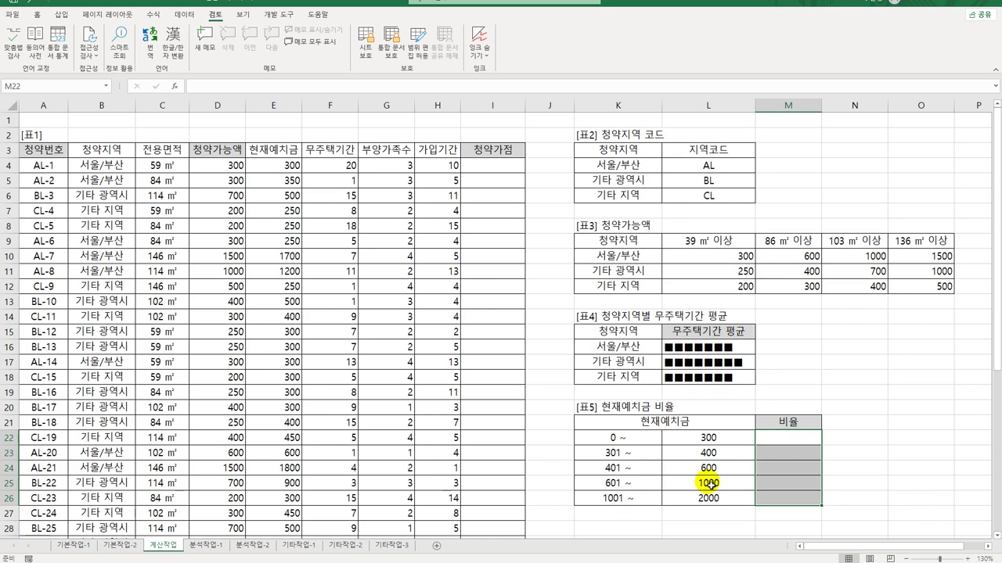
{"action": "type", "text": "=f"}
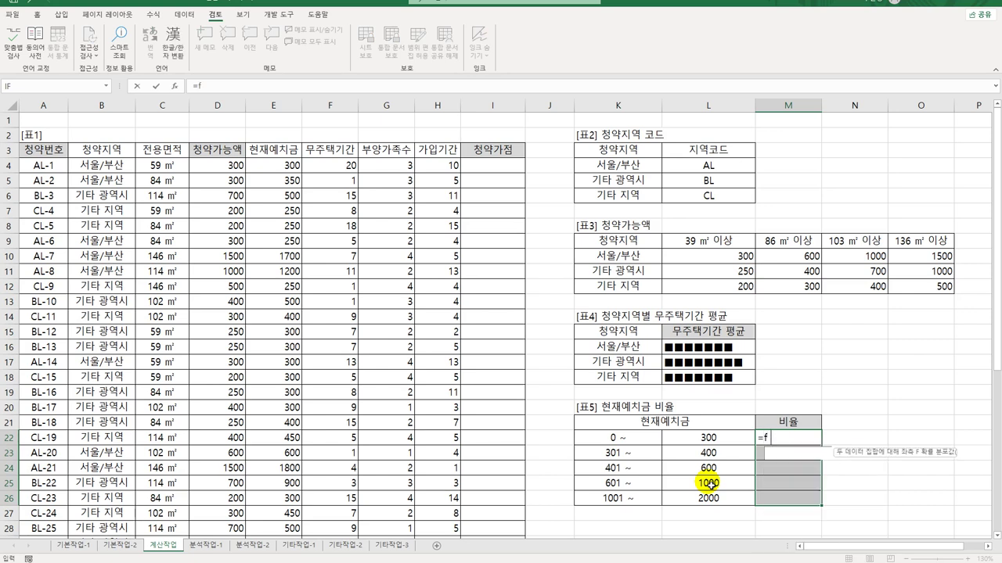
{"action": "type", "text": "re"}
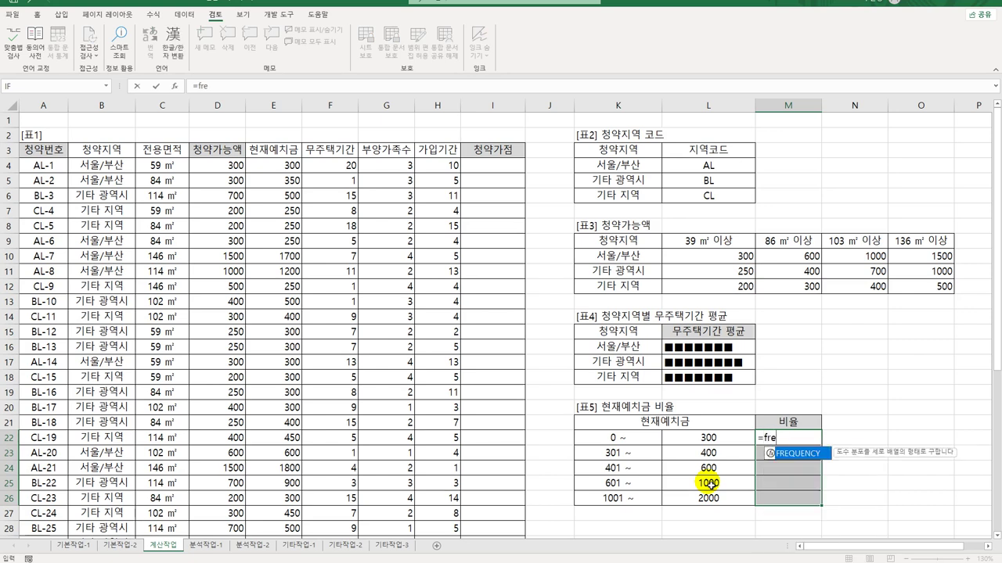
{"action": "double_click", "coordinate": [799, 455]}
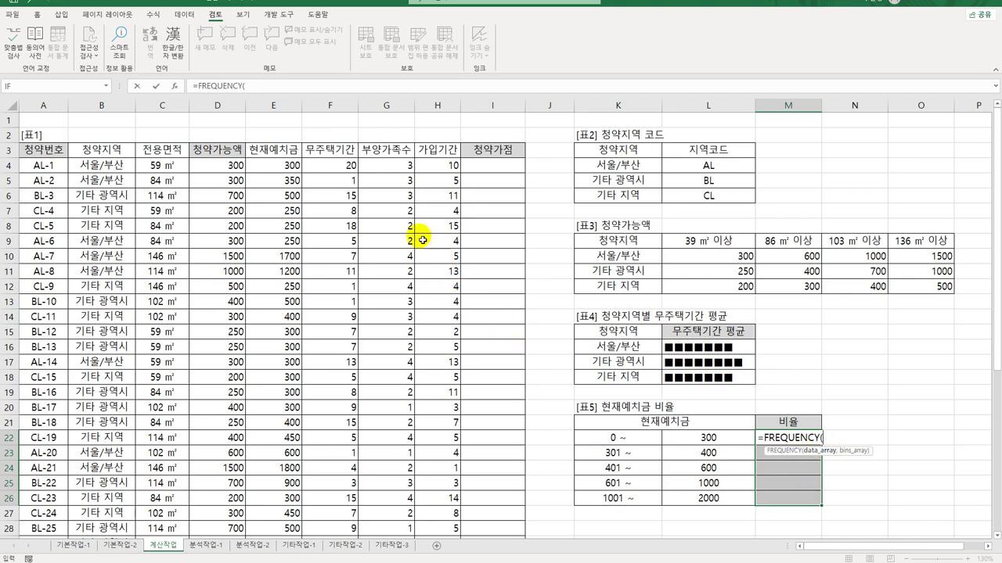
{"action": "left_click_drag", "start_coordinate": [273, 166], "coordinate": [286, 512]}
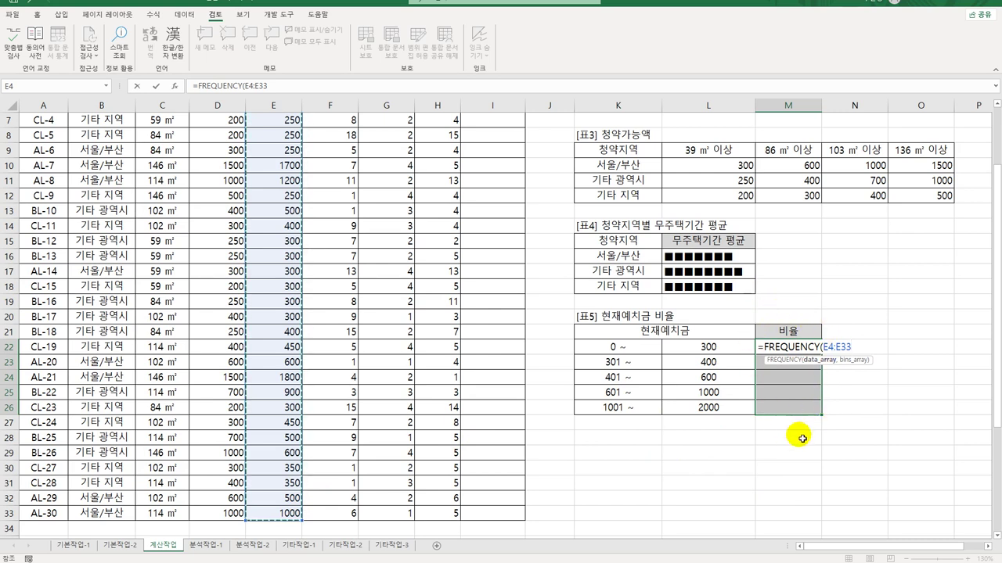
{"action": "type", "text": ","}
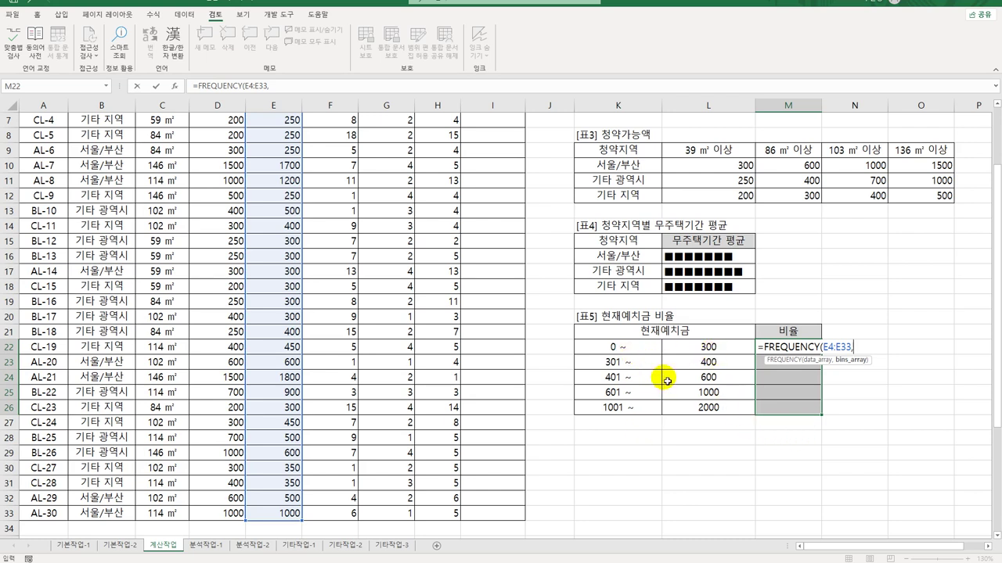
{"action": "left_click", "coordinate": [707, 346]}
{"action": "left_click_drag", "start_coordinate": [707, 346], "coordinate": [707, 407]}
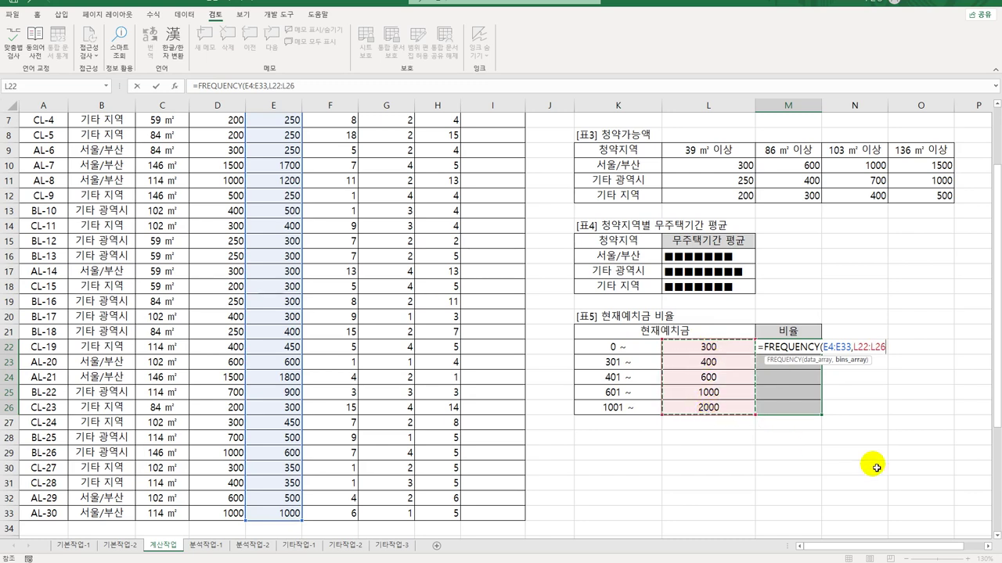
{"action": "type", "text": ")"}
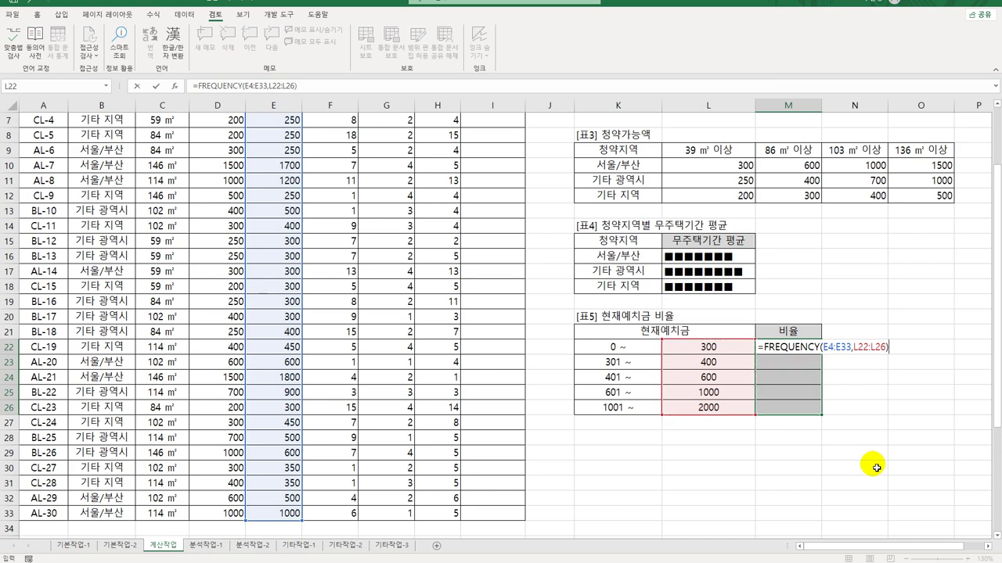
Divide the FREQUENCY result by COUNT(E4:E33), multiply by 100, and enter it as an array formula in M22:M26
{"action": "type", "text": "/count("}
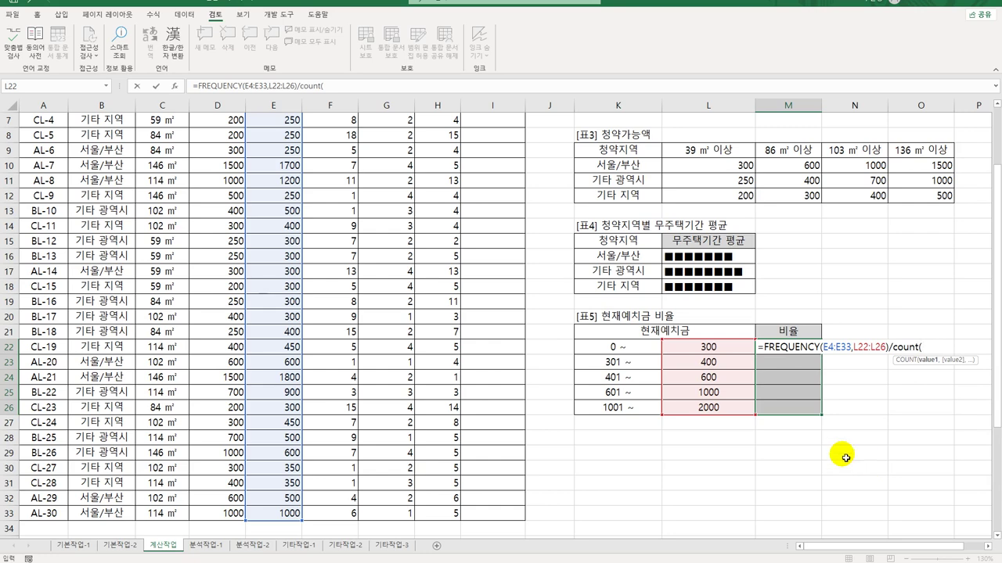
{"action": "scroll", "coordinate": [364, 364], "scroll_direction": "up", "scroll_amount": 2}
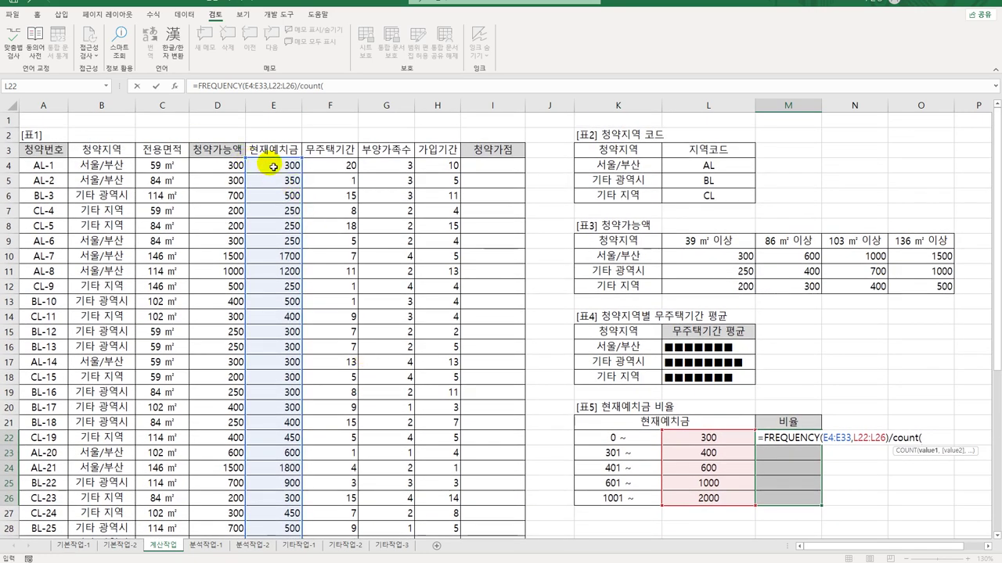
{"action": "left_click_drag", "start_coordinate": [273, 166], "coordinate": [287, 513]}
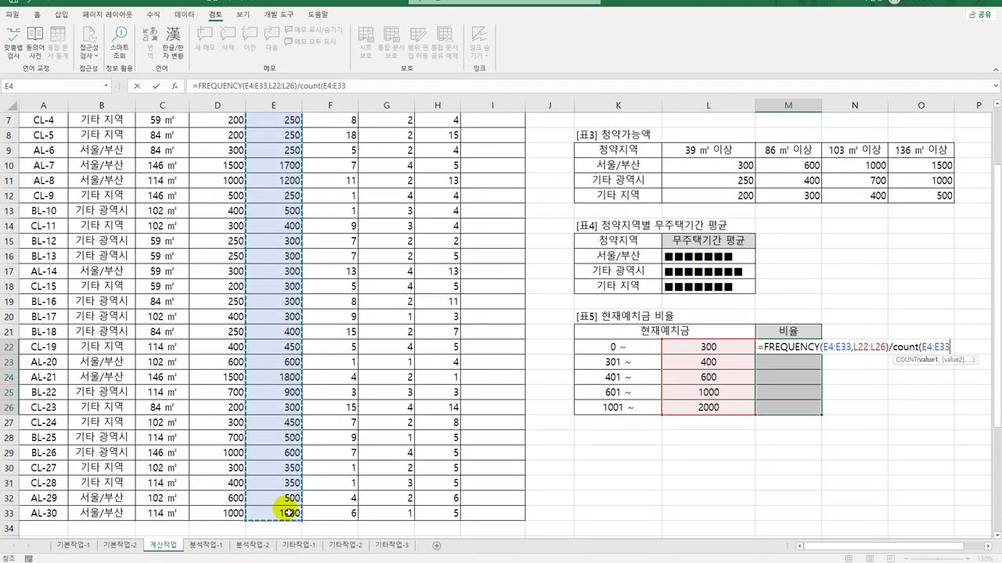
{"action": "type", "text": ")*"}
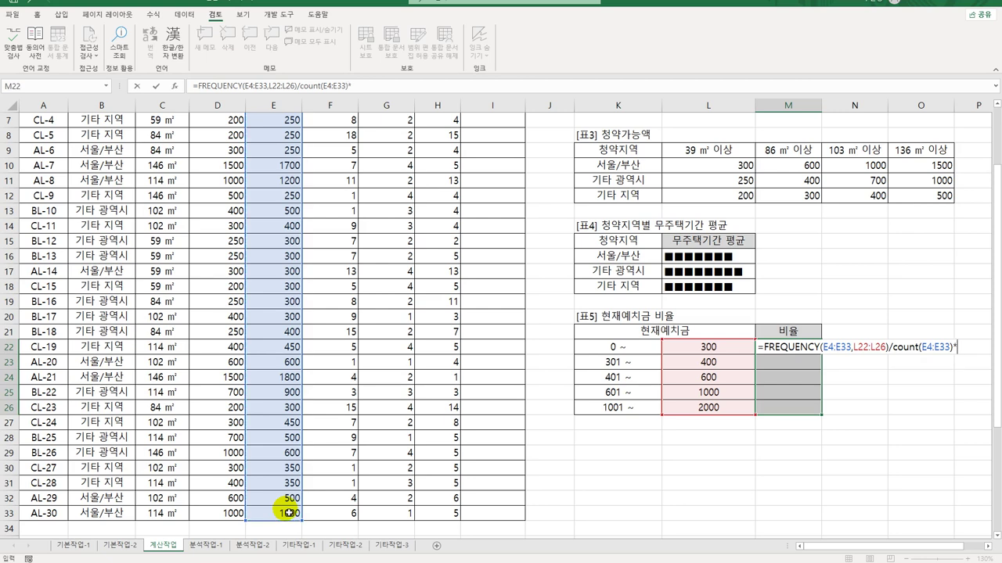
{"action": "type", "text": "100"}
{"action": "key", "text": "ctrl+shift+Return"}
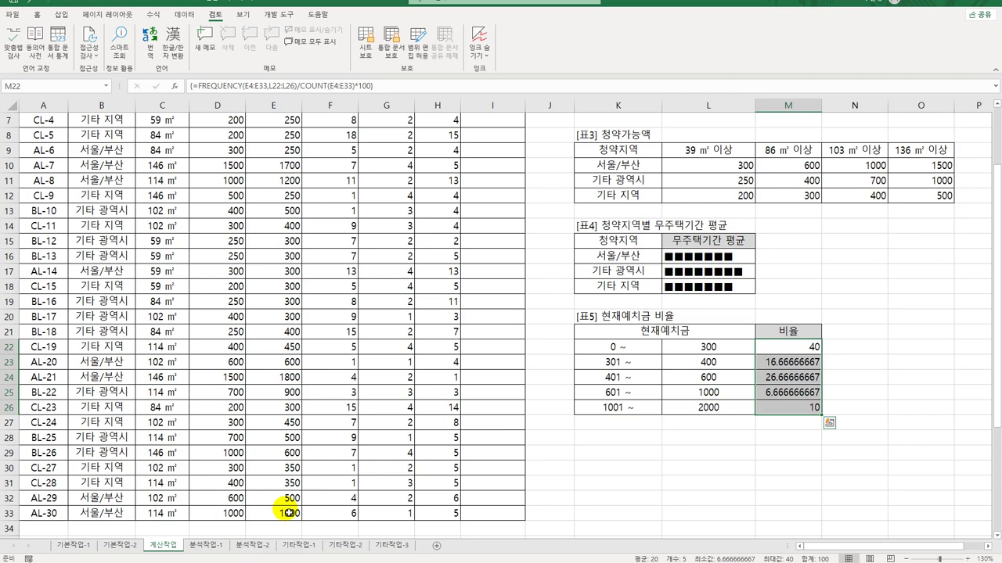
Select I4 in the 청약가점 column, open the Visual Basic editor and insert a new standard module
{"action": "scroll", "coordinate": [398, 415], "scroll_direction": "up", "scroll_amount": 2}
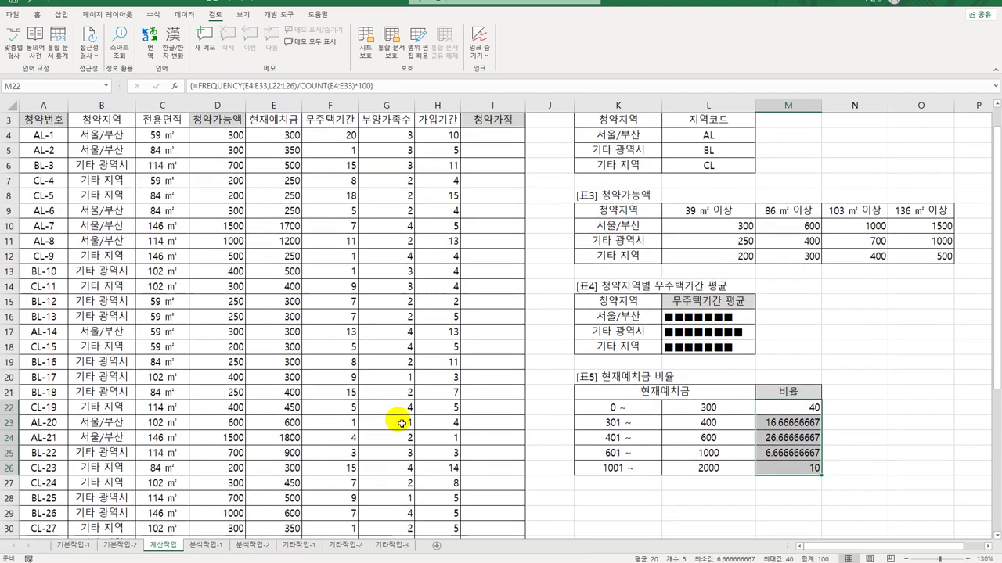
{"action": "left_click", "coordinate": [478, 169]}
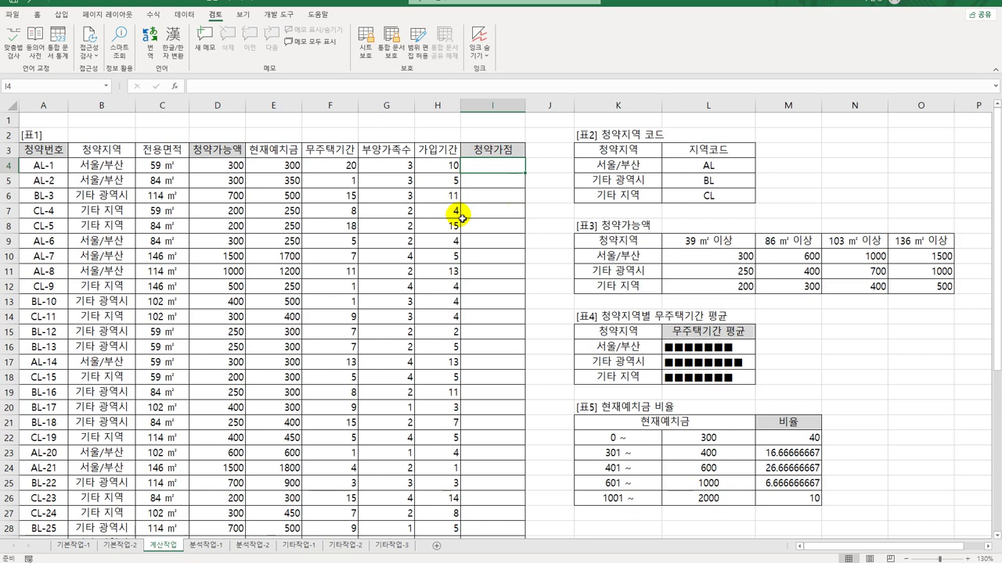
{"action": "left_click", "coordinate": [293, 16]}
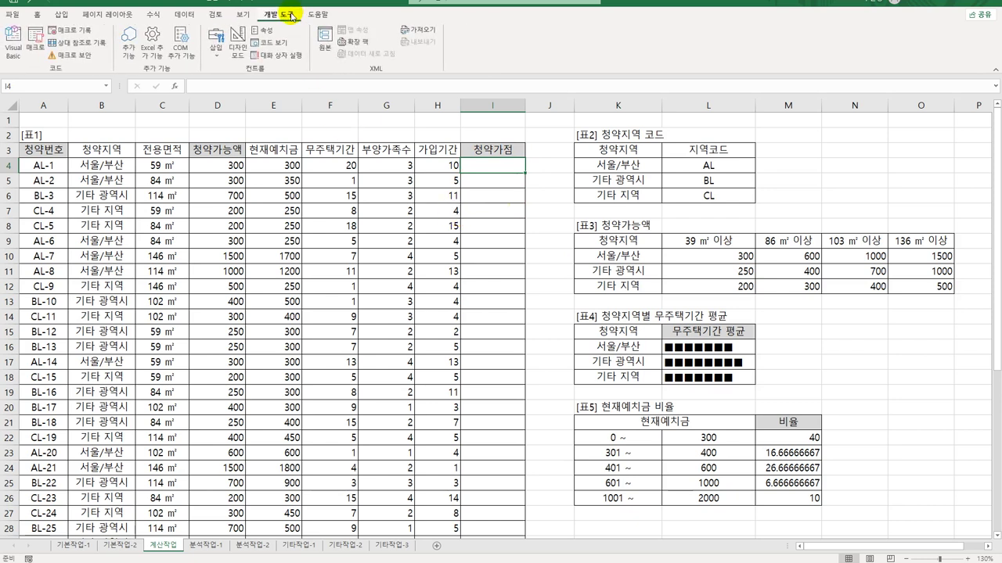
{"action": "left_click", "coordinate": [17, 46]}
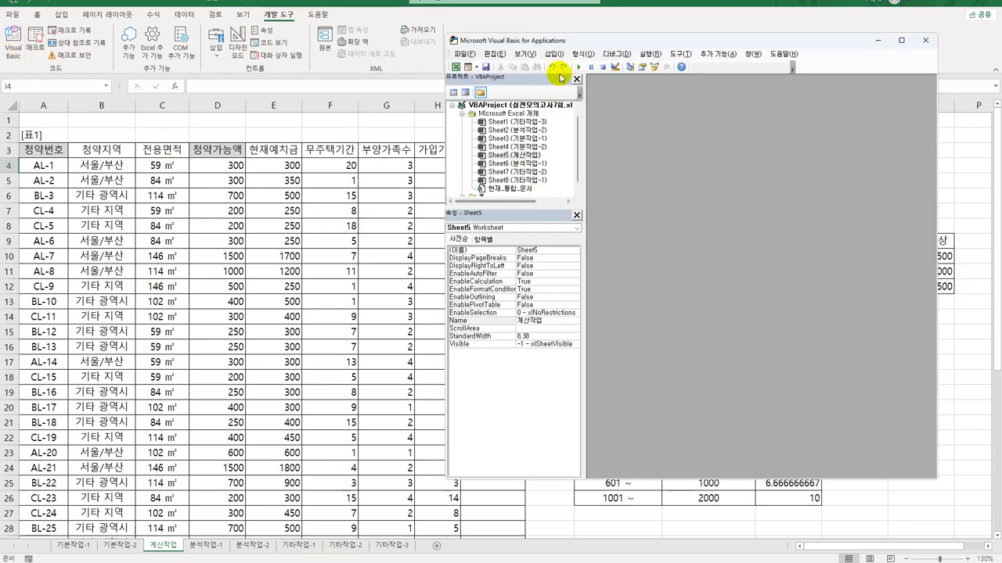
{"action": "left_click", "coordinate": [551, 62]}
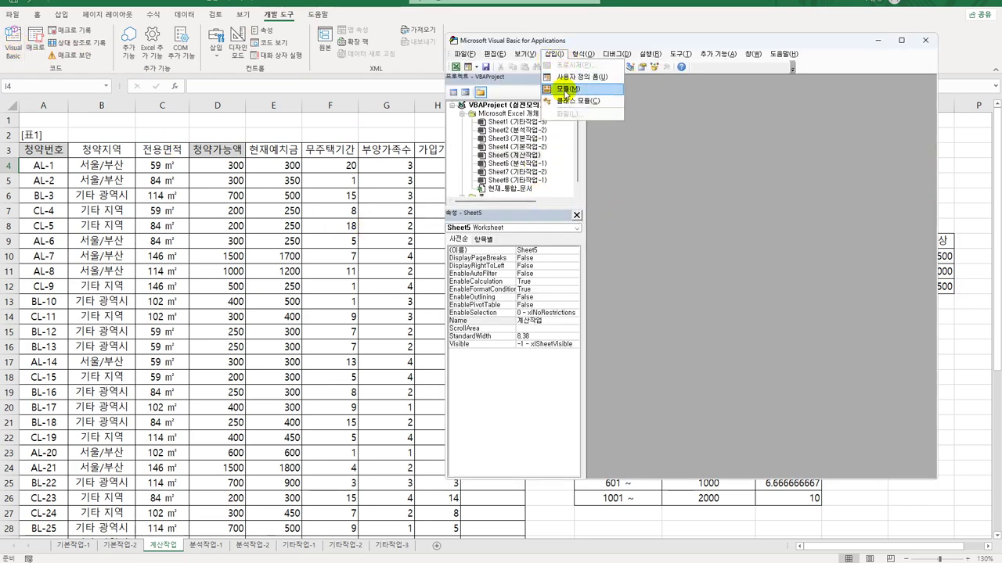
{"action": "left_click", "coordinate": [567, 102]}
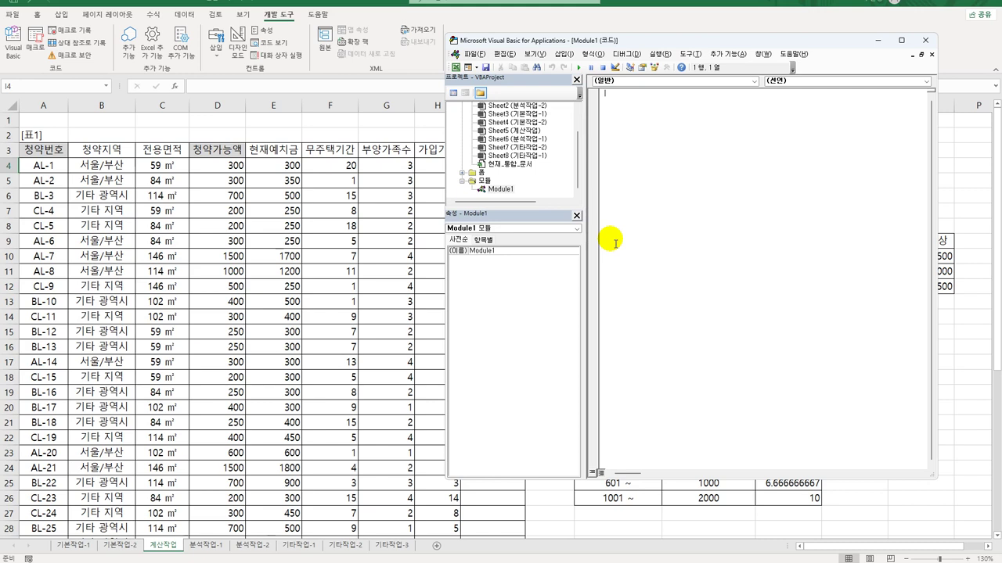
Declare the public function fn청약가점 with the parameters 무주택기간, 부양가족수 and 가입기간 in the new module
{"action": "type", "text": "p"}
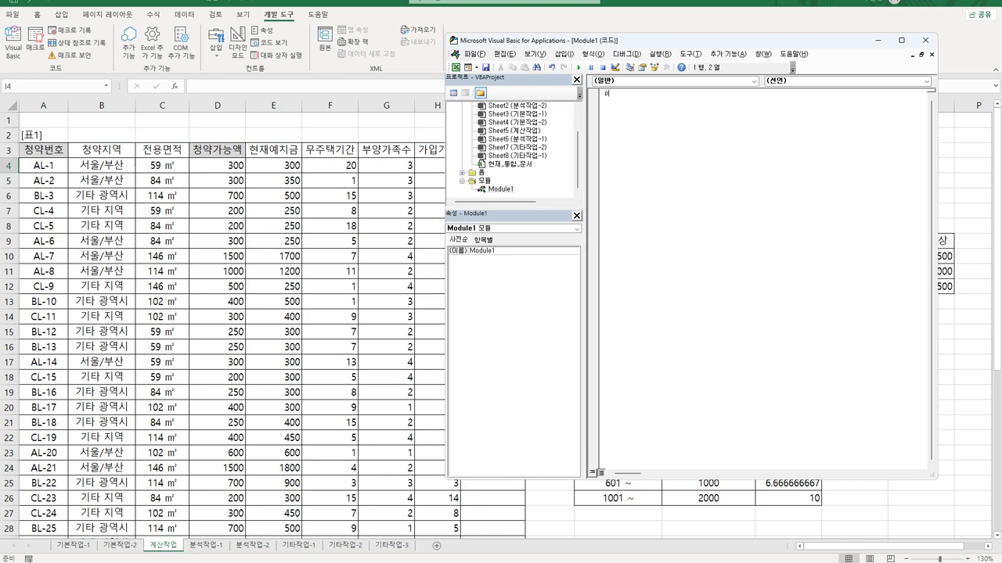
{"action": "type", "text": "ublic function fn청약가점(무주택기간,"}
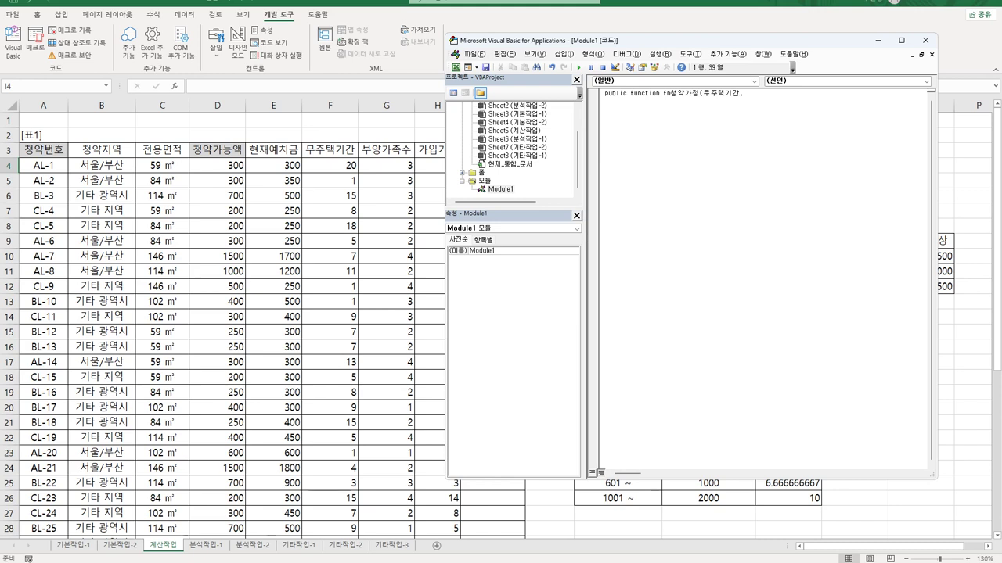
{"action": "type", "text": "부양가족수,가입기간)"}
{"action": "key", "text": "Return"}
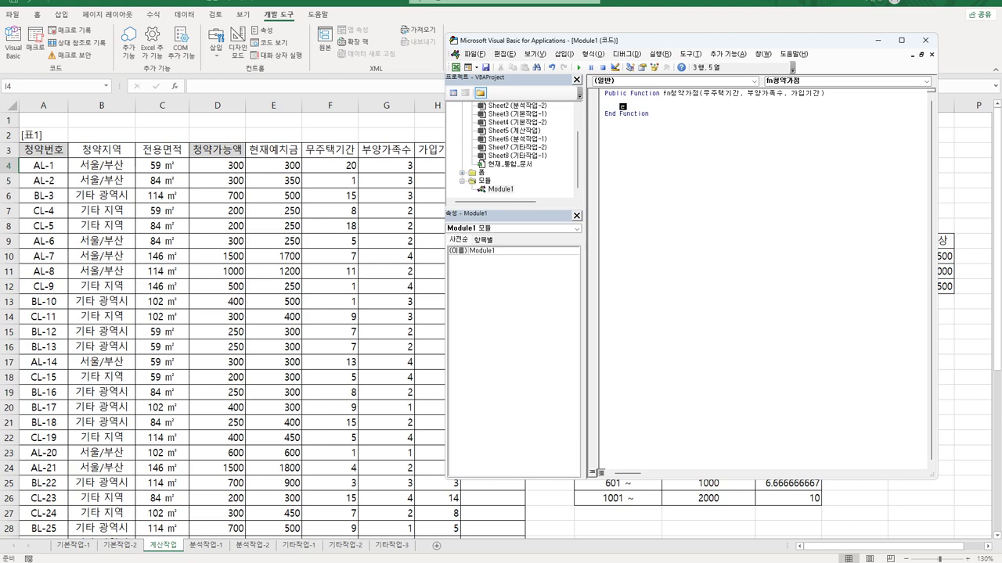
Assign 무주택기간 * 2 + 부양가족수 * 5 + 가입기간 to fn청약가점 and make room for a condition above that line
{"action": "type", "text": "fn청약가점 = 무주택기간 + 2ㅓ부양가족수"}
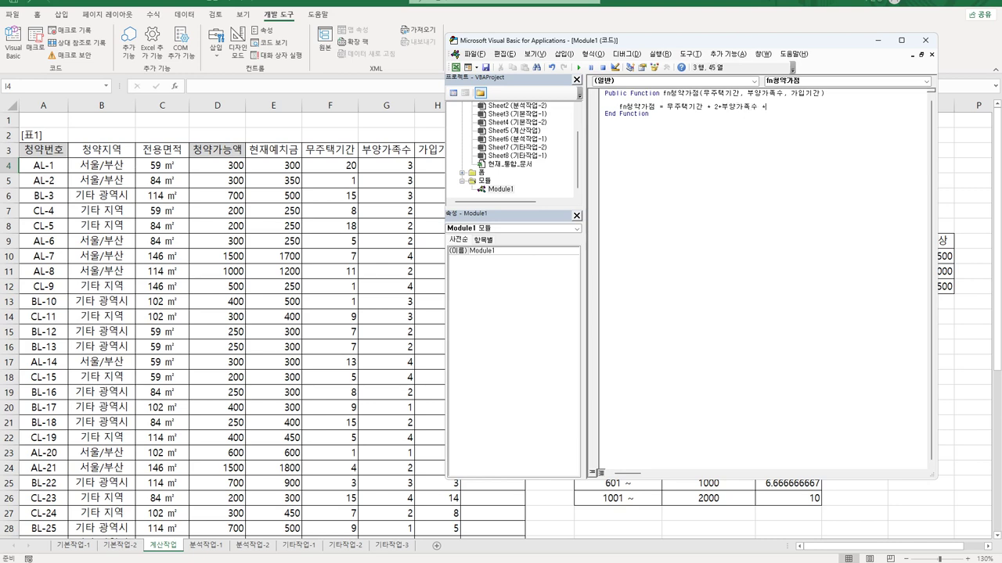
{"action": "type", "text": " 5+가입기간"}
{"action": "key", "text": "Return"}
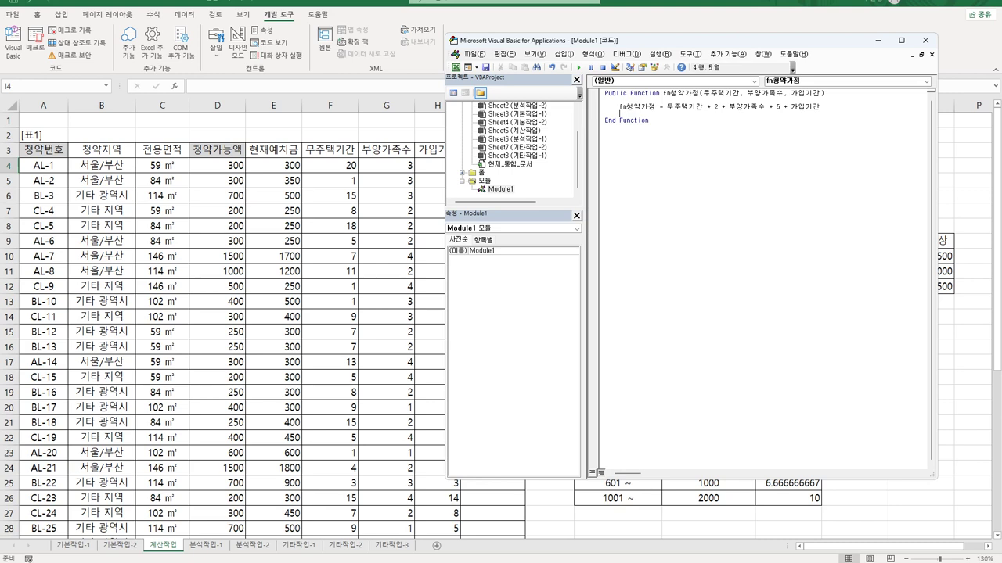
{"action": "key", "text": "Return"}
{"action": "key", "text": "Tab"}
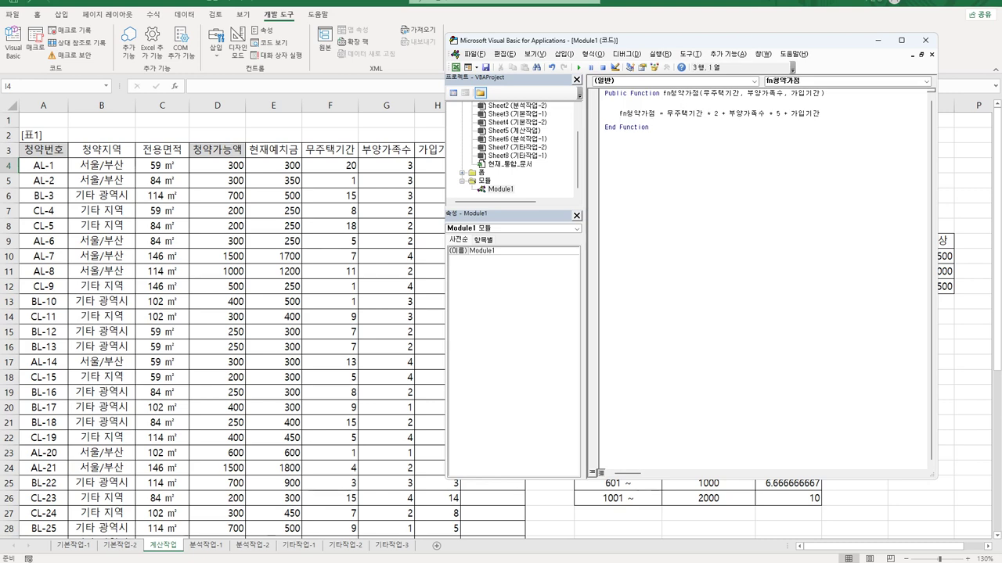
Add an If branch above the formula that returns "가입기간미달" when 가입기간 <= 1, followed by Else
{"action": "type", "text": "if 가입기간 <=1 then"}
{"action": "key", "text": "Return"}
{"action": "key", "text": "Tab"}
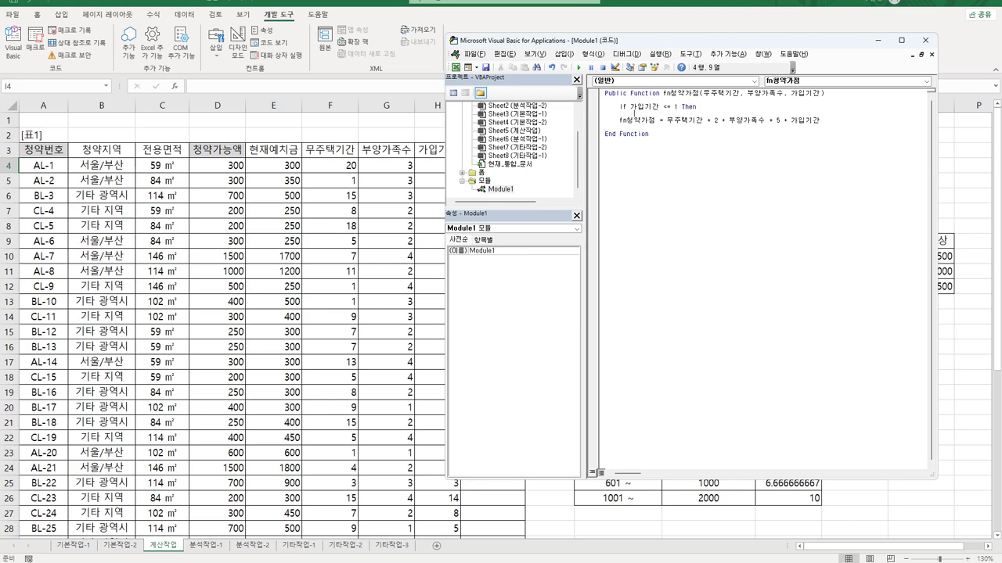
{"action": "type", "text": "fn청약가점 = \"가입기간미달\""}
{"action": "key", "text": "Return"}
{"action": "type", "text": "Else"}
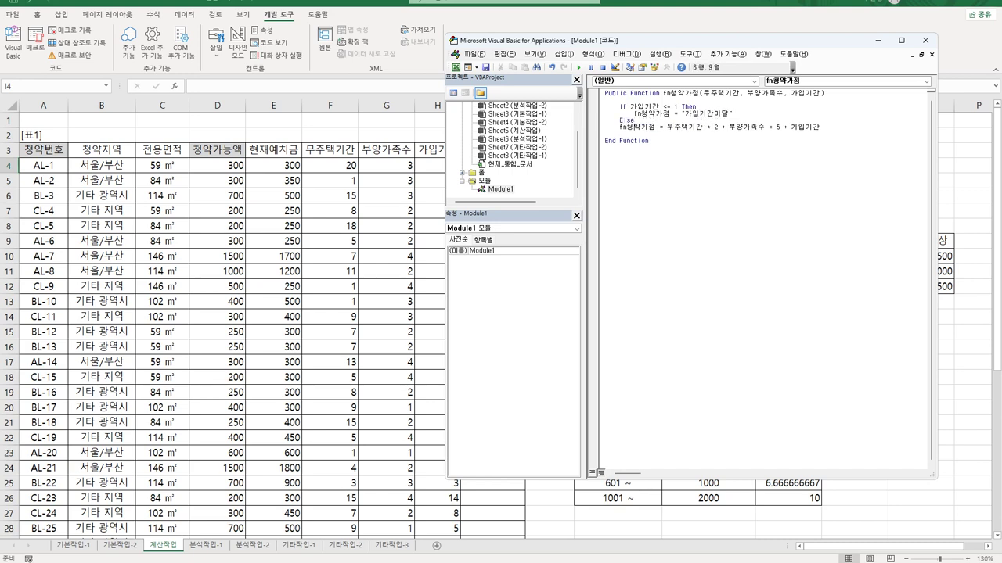
Indent the score formula under Else, close the block with End If, and return to the worksheet
{"action": "key", "text": "Down"}
{"action": "key", "text": "Tab"}
{"action": "key", "text": "End"}
{"action": "key", "text": "Return"}
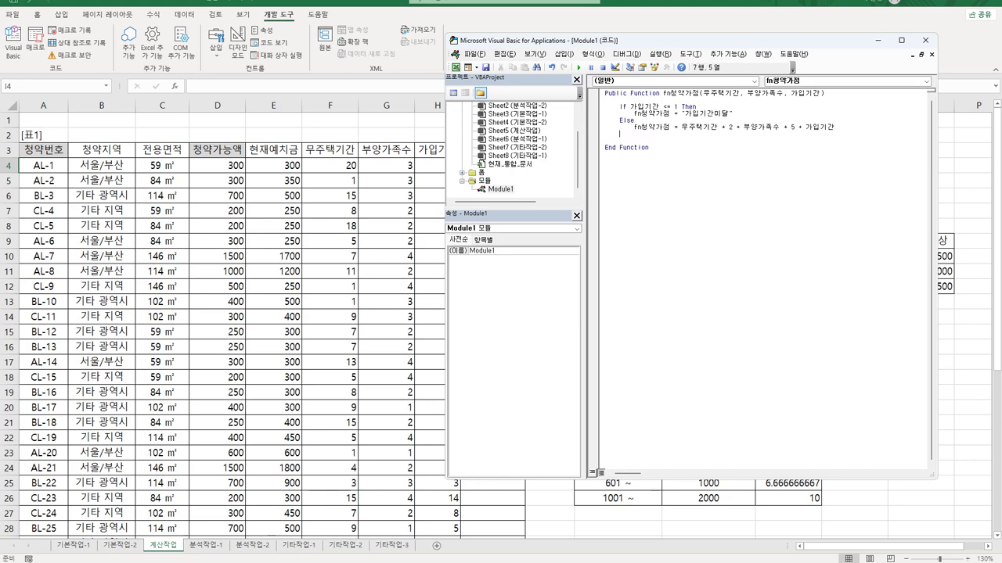
{"action": "type", "text": "end if"}
{"action": "left_click", "coordinate": [924, 39]}
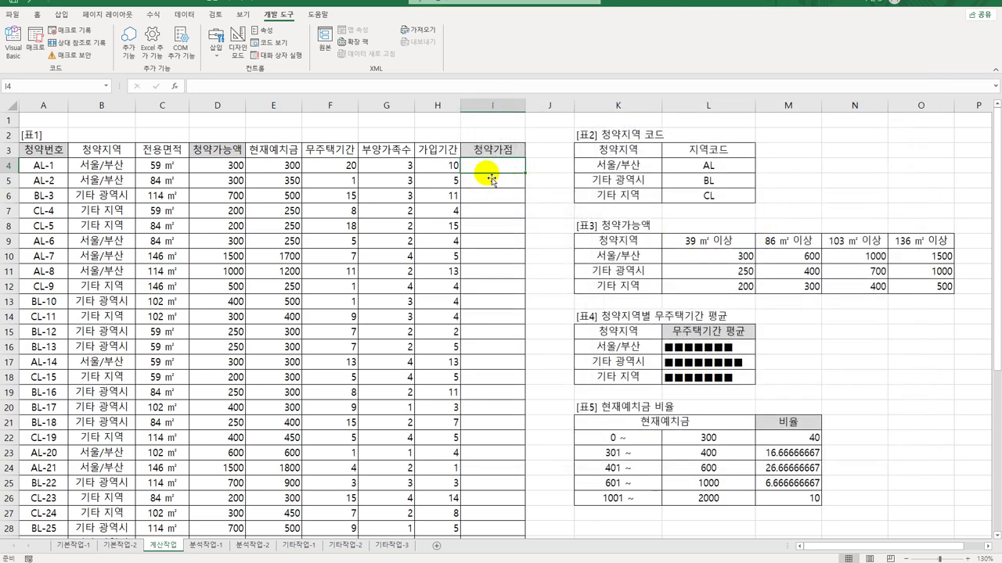
Insert the user-defined (사용자 정의) function fn청약가점 into cell I4
{"action": "left_click", "coordinate": [175, 86]}
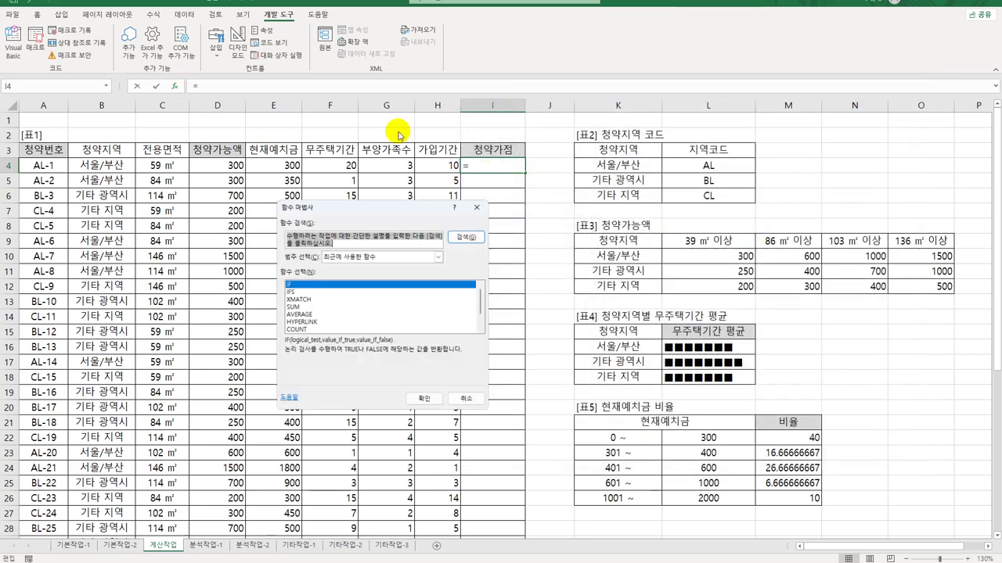
{"action": "left_click", "coordinate": [374, 257]}
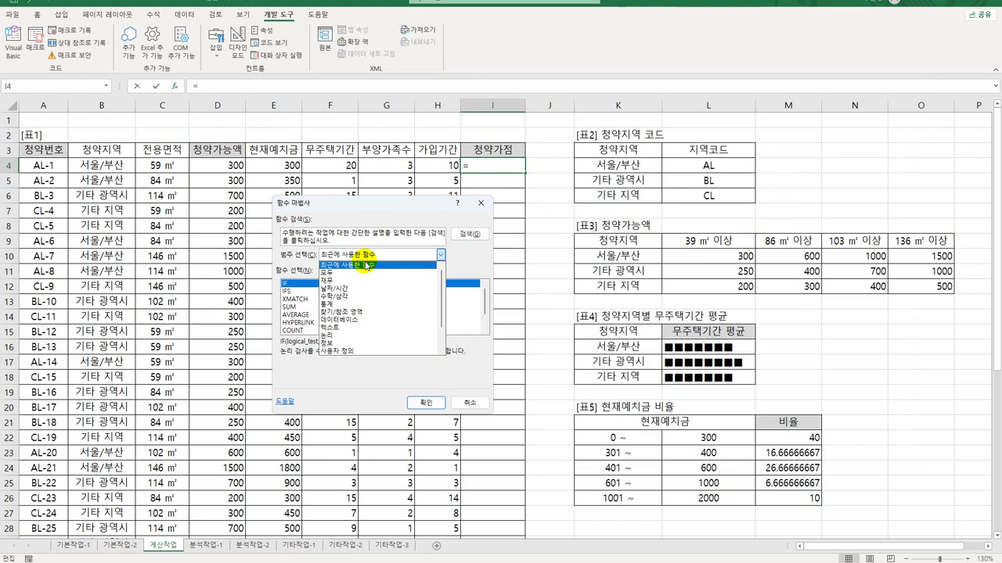
{"action": "left_click", "coordinate": [342, 352]}
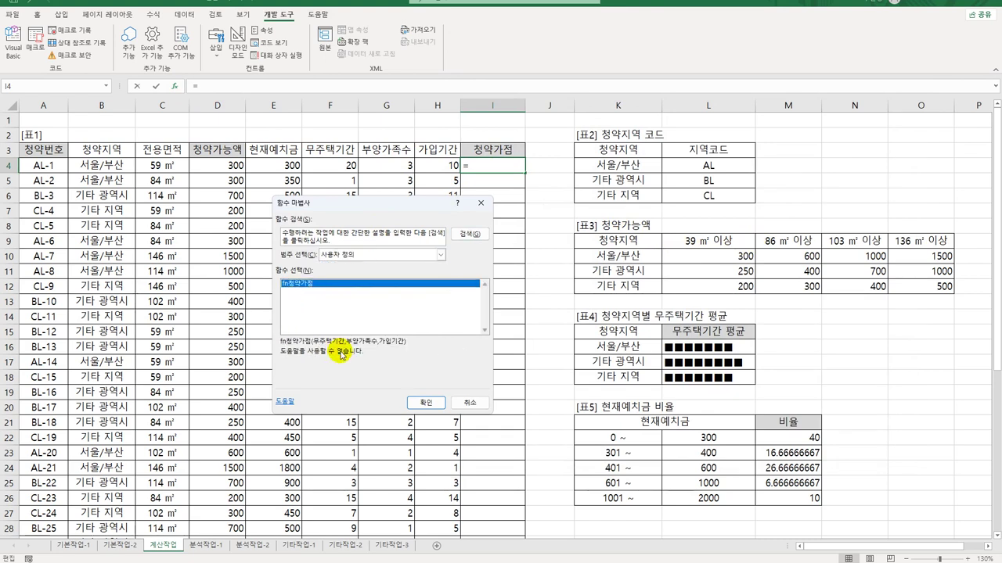
{"action": "left_click", "coordinate": [423, 404]}
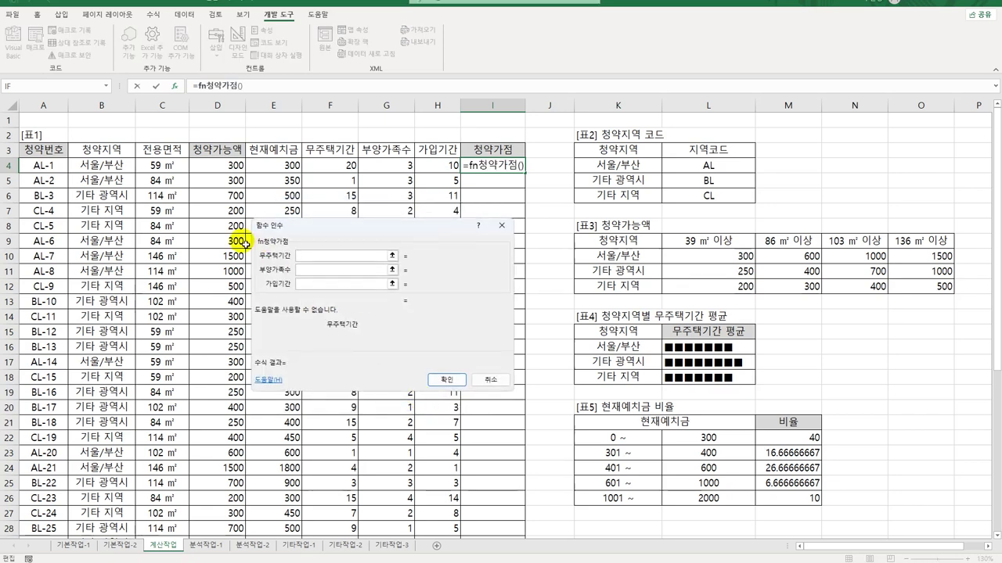
Set the function arguments 무주택기간 to F4, 부양가족수 to G4 and 가입기간 to H4, and enter the formula
{"action": "left_click", "coordinate": [330, 166]}
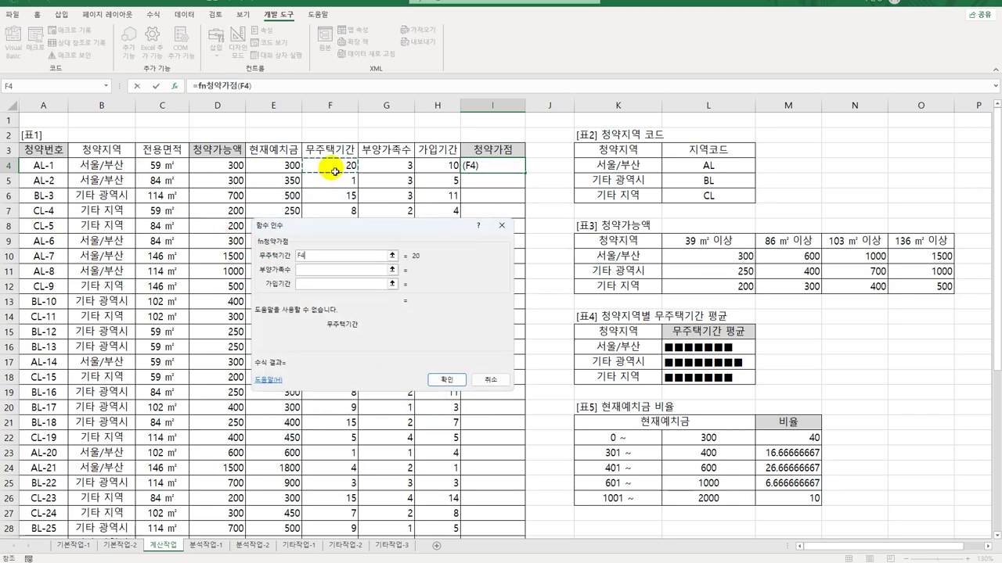
{"action": "left_click", "coordinate": [329, 270]}
{"action": "left_click", "coordinate": [381, 166]}
{"action": "left_click", "coordinate": [329, 283]}
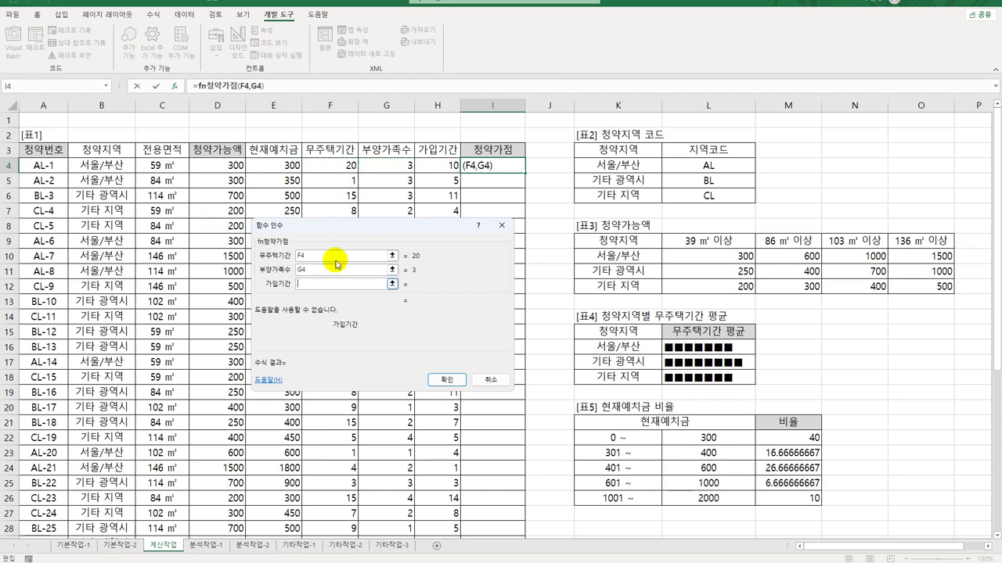
{"action": "left_click", "coordinate": [428, 170]}
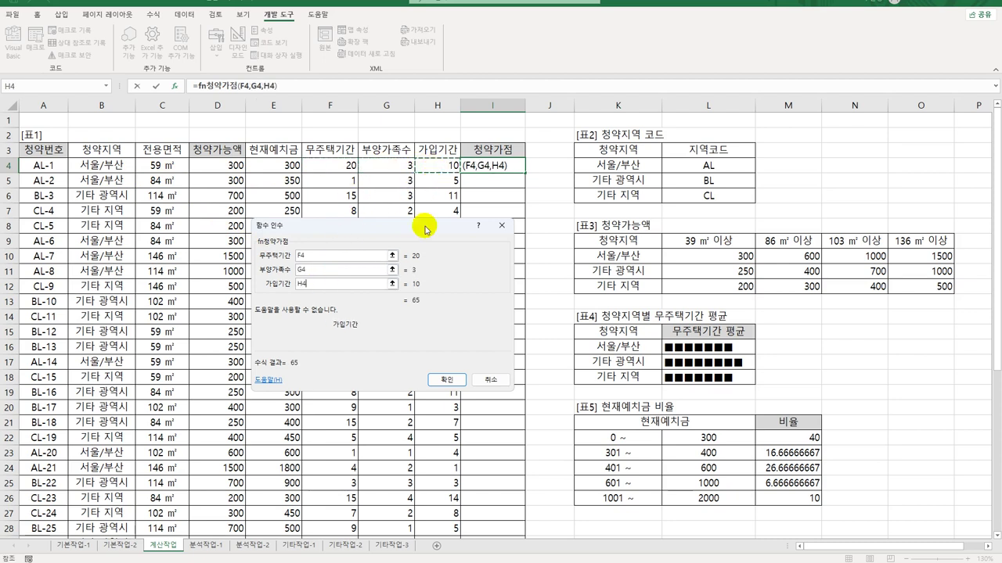
{"action": "left_click", "coordinate": [443, 380]}
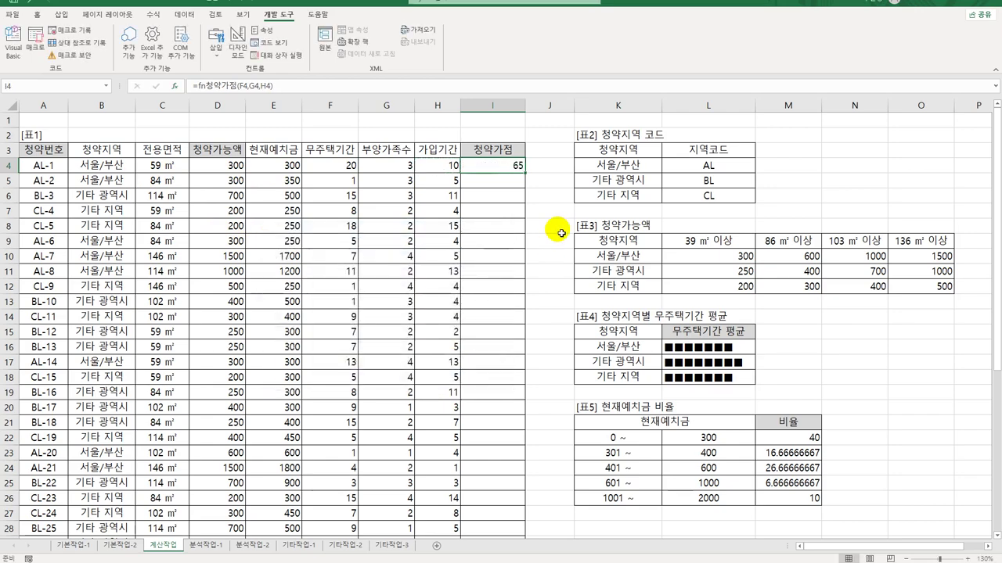
Fill the fn청약가점 formula down the 청약가점 column to I33 and check the result in I24
{"action": "double_click", "coordinate": [525, 173]}
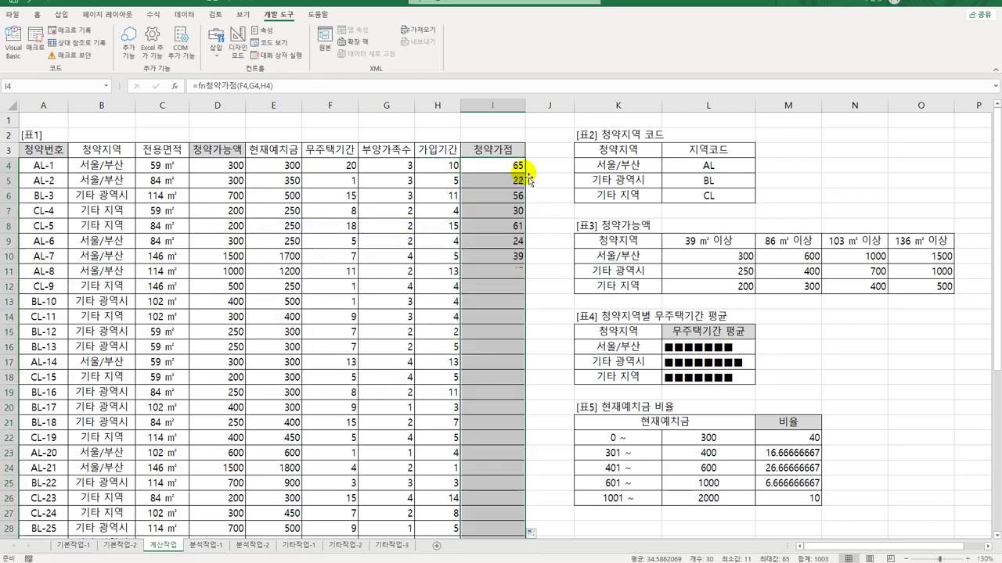
{"action": "scroll", "coordinate": [522, 391], "scroll_direction": "down", "scroll_amount": 3}
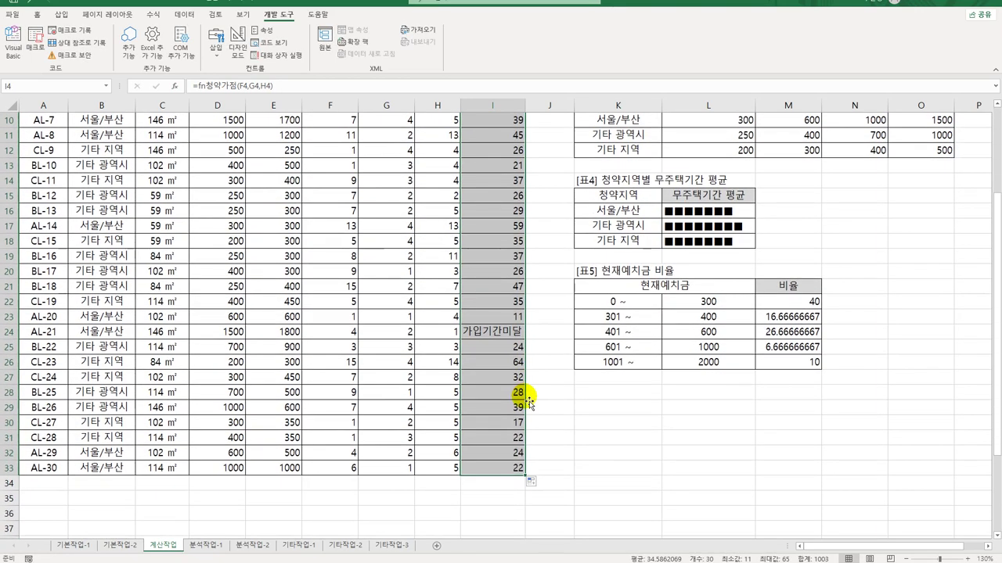
{"action": "scroll", "coordinate": [523, 387], "scroll_direction": "up", "scroll_amount": 3}
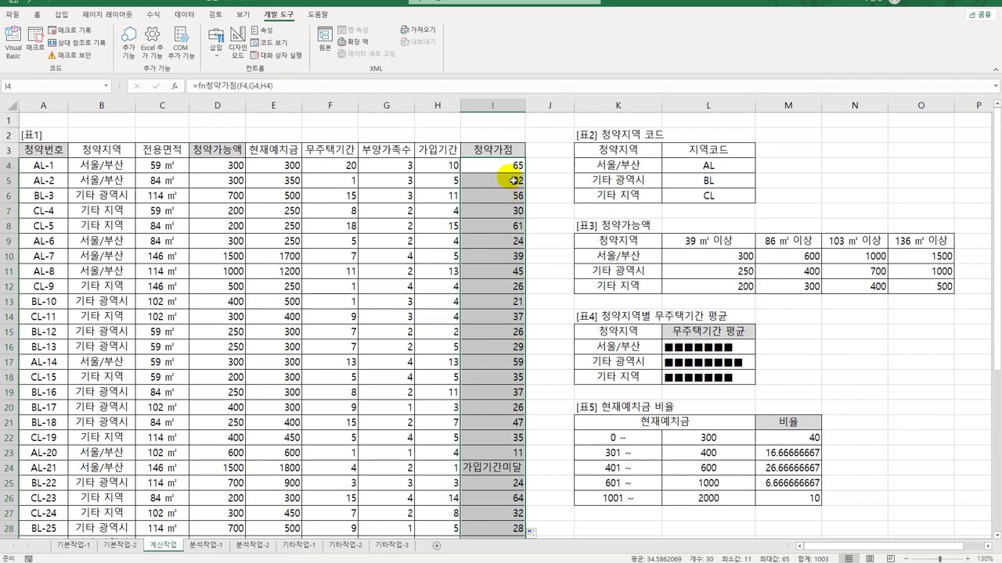
{"action": "left_click", "coordinate": [479, 469]}
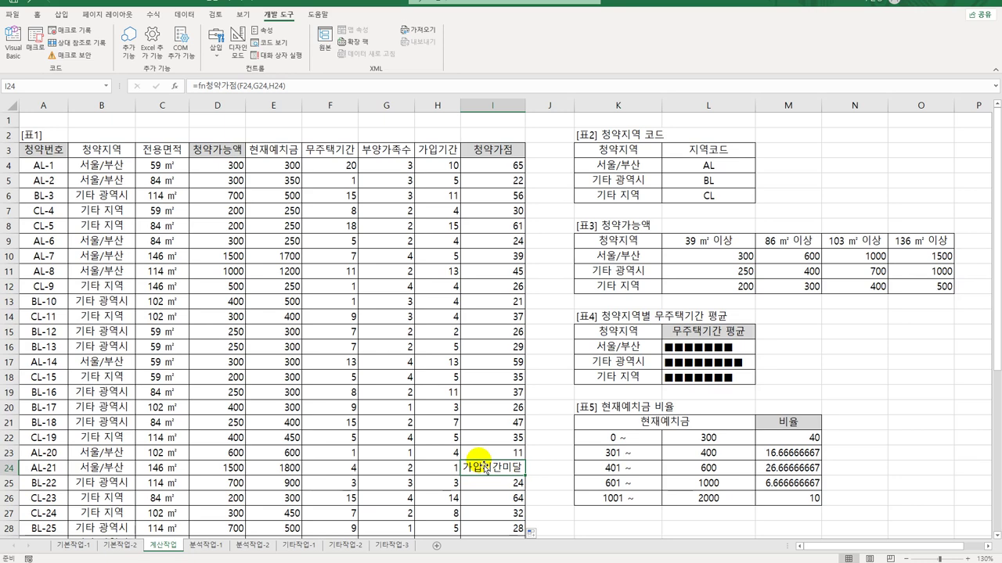
At B2 of sheet 분석작업-1, start a Microsoft Query import from MS Access Database using 청약현황.accdb
{"action": "left_click", "coordinate": [224, 548]}
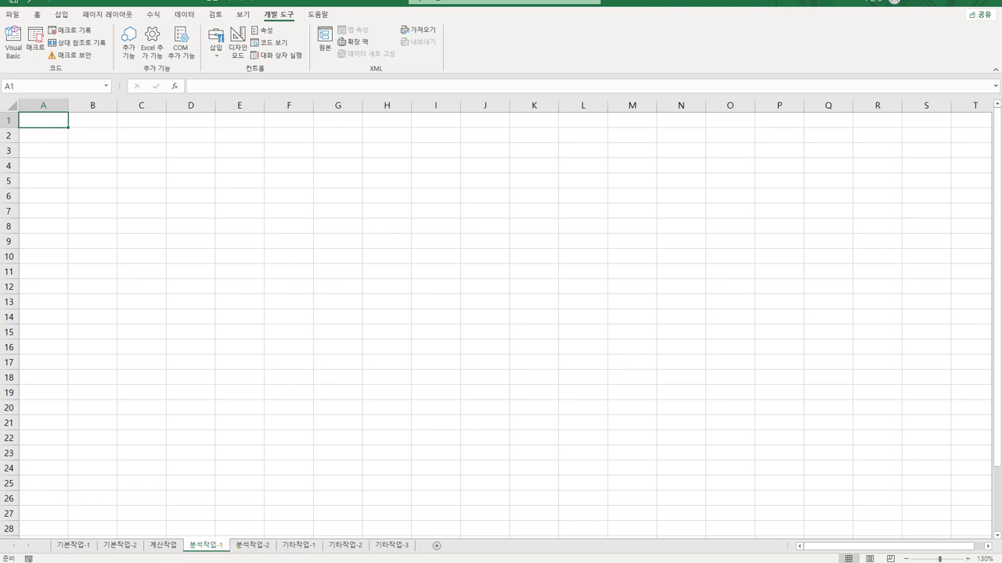
{"action": "left_click", "coordinate": [97, 136]}
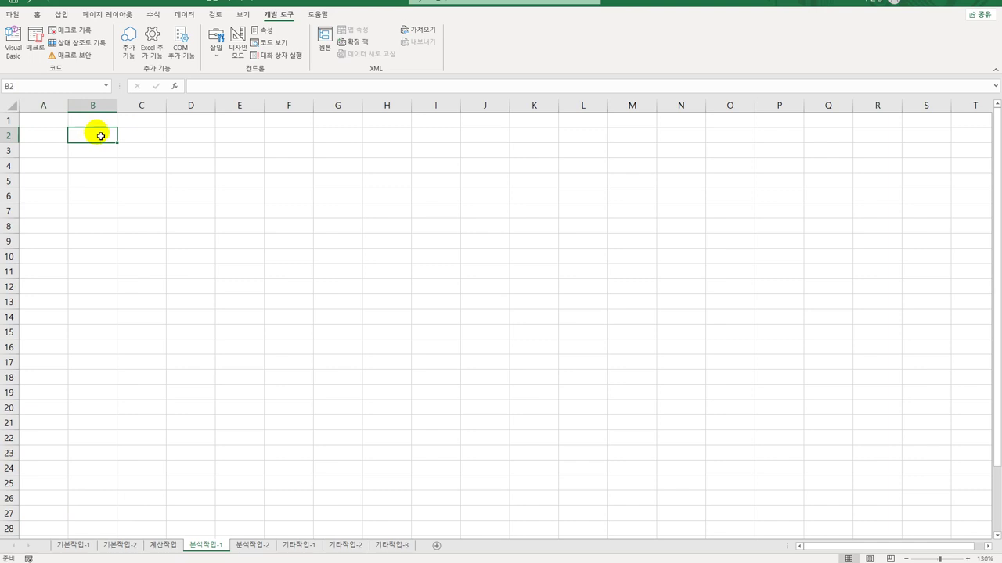
{"action": "left_click", "coordinate": [186, 16]}
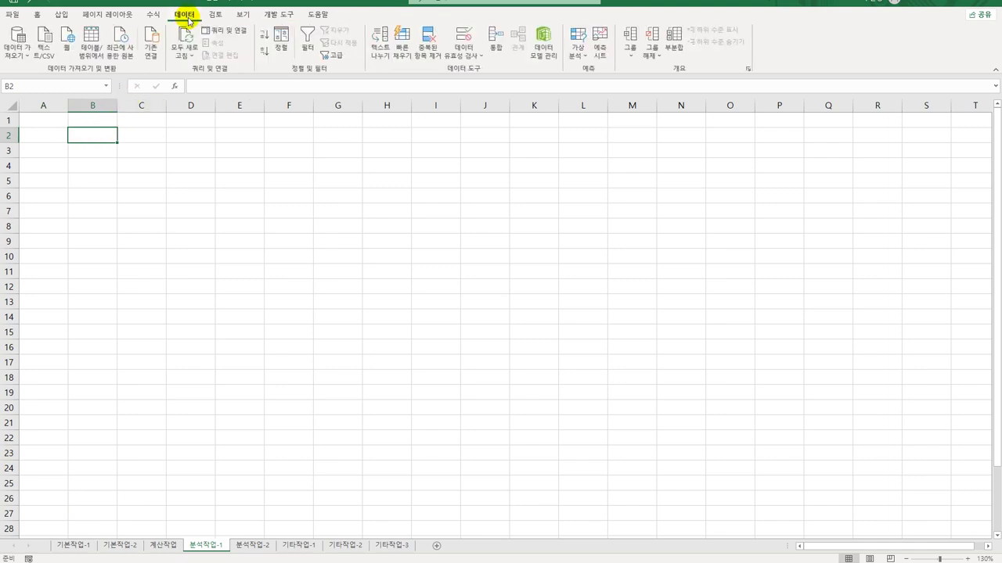
{"action": "left_click", "coordinate": [17, 47]}
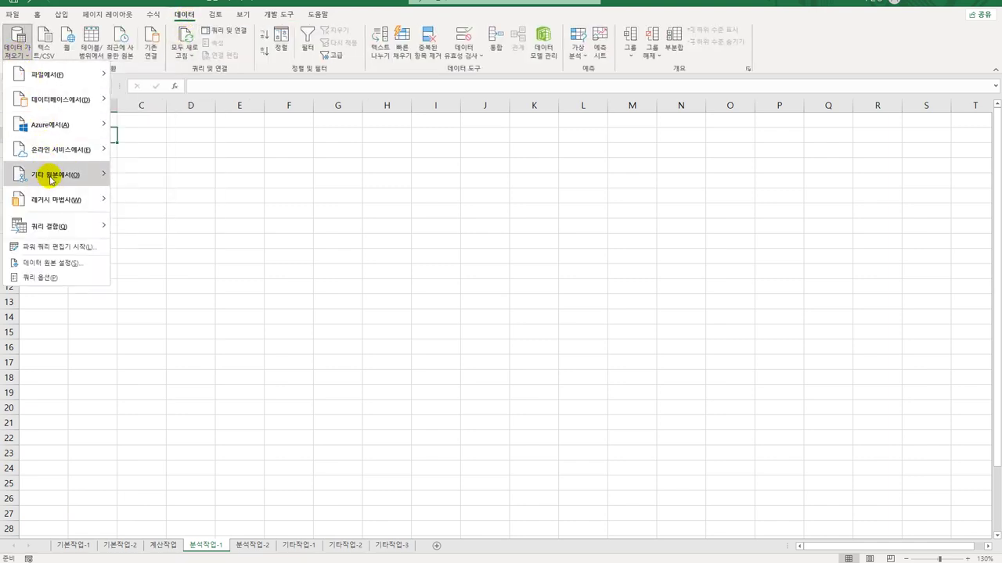
{"action": "mouse_move", "coordinate": [62, 174]}
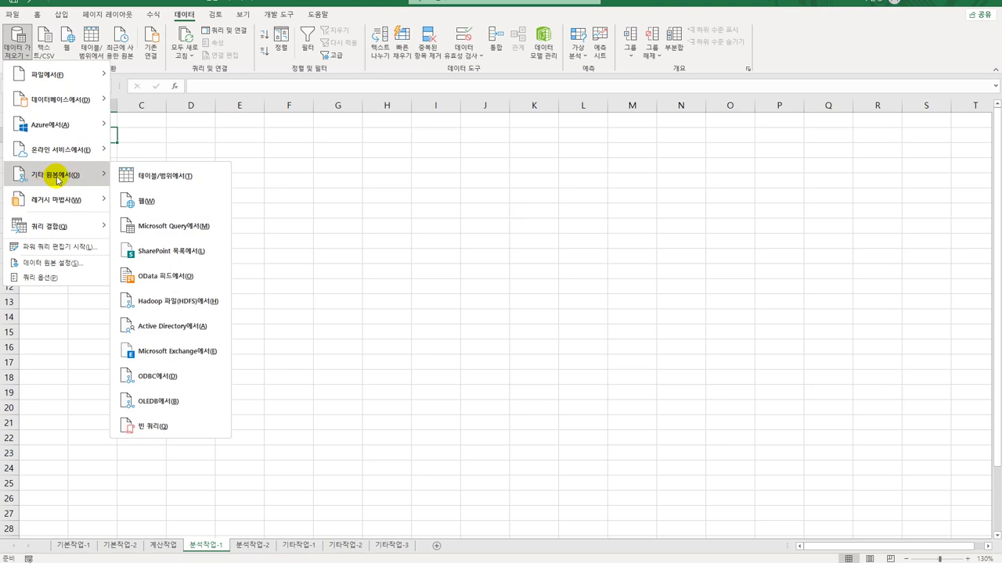
{"action": "left_click", "coordinate": [182, 230]}
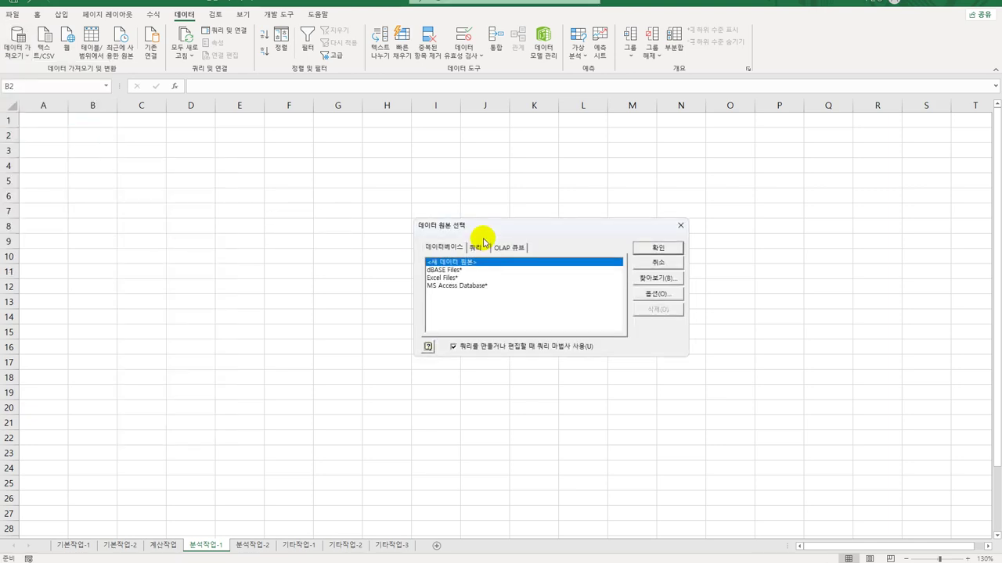
{"action": "left_click", "coordinate": [474, 287]}
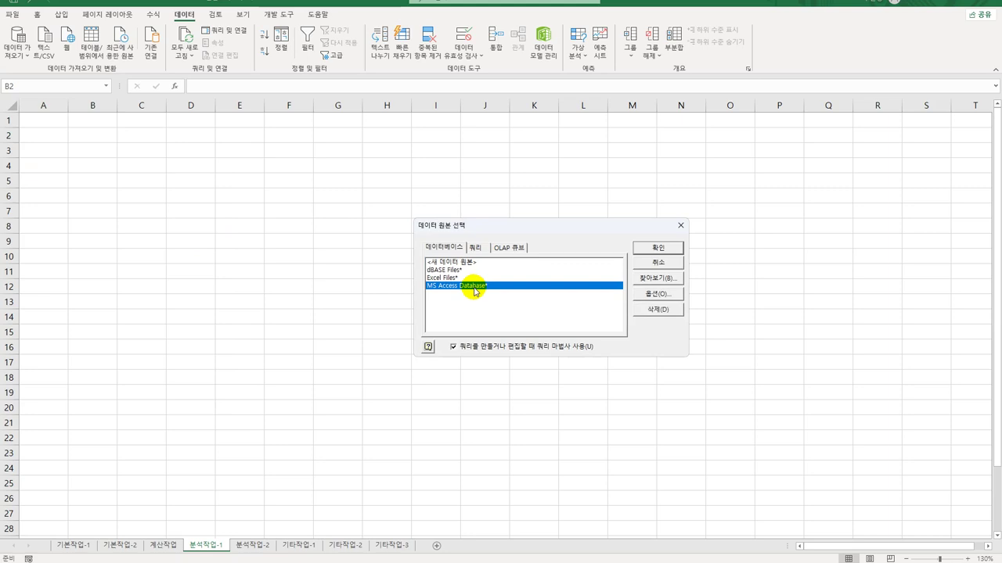
{"action": "left_click", "coordinate": [658, 247]}
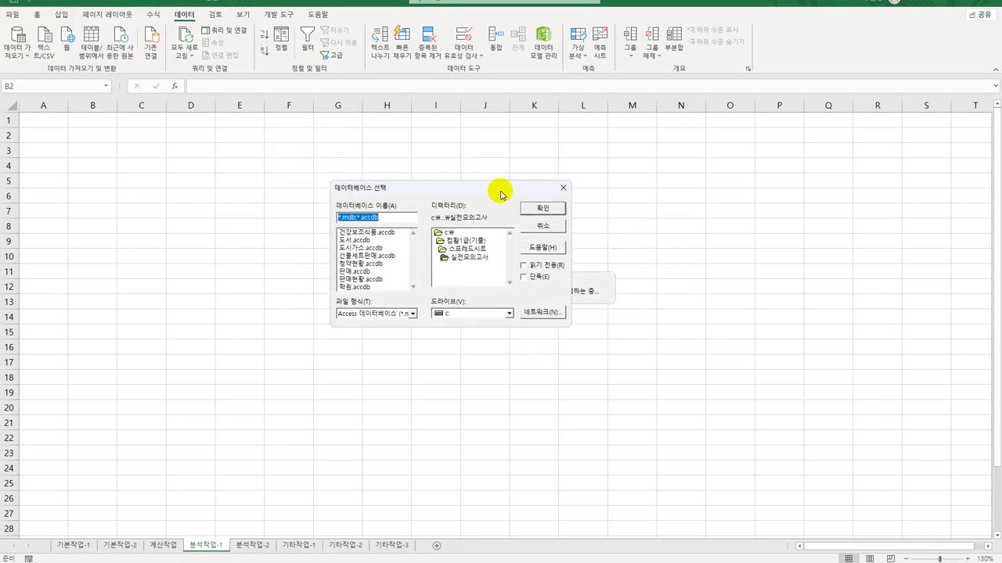
{"action": "left_click", "coordinate": [383, 265]}
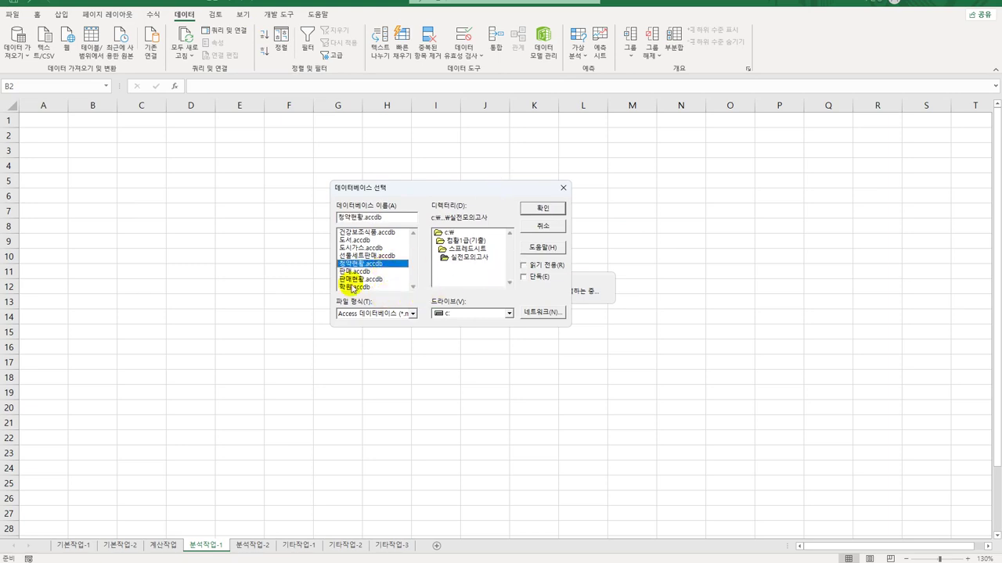
{"action": "left_click", "coordinate": [537, 207]}
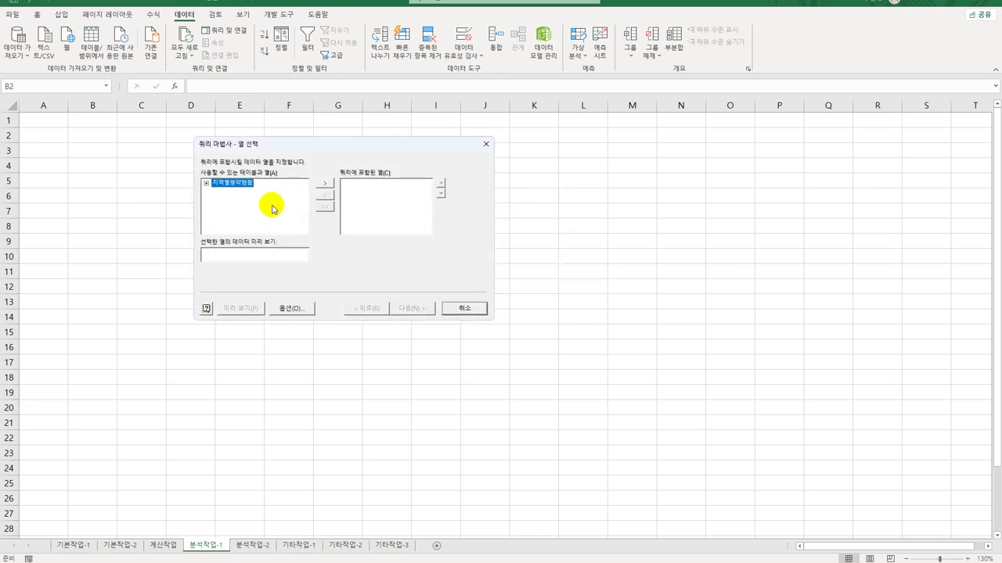
Include the columns 청약지역, 전용면적 and 현재예치금 from table 지역별청약현황 in the query and proceed to the data filter
{"action": "double_click", "coordinate": [235, 185]}
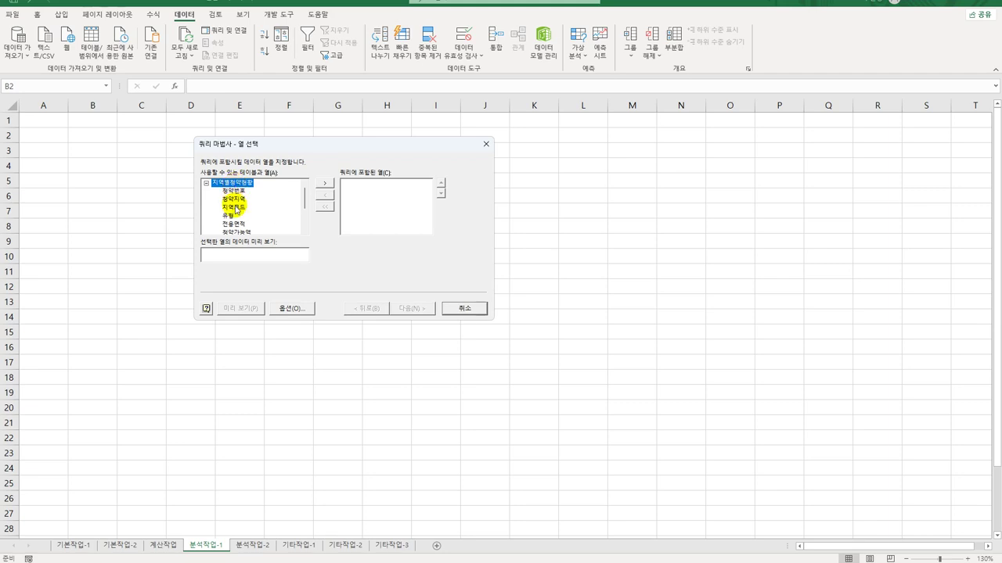
{"action": "double_click", "coordinate": [233, 199]}
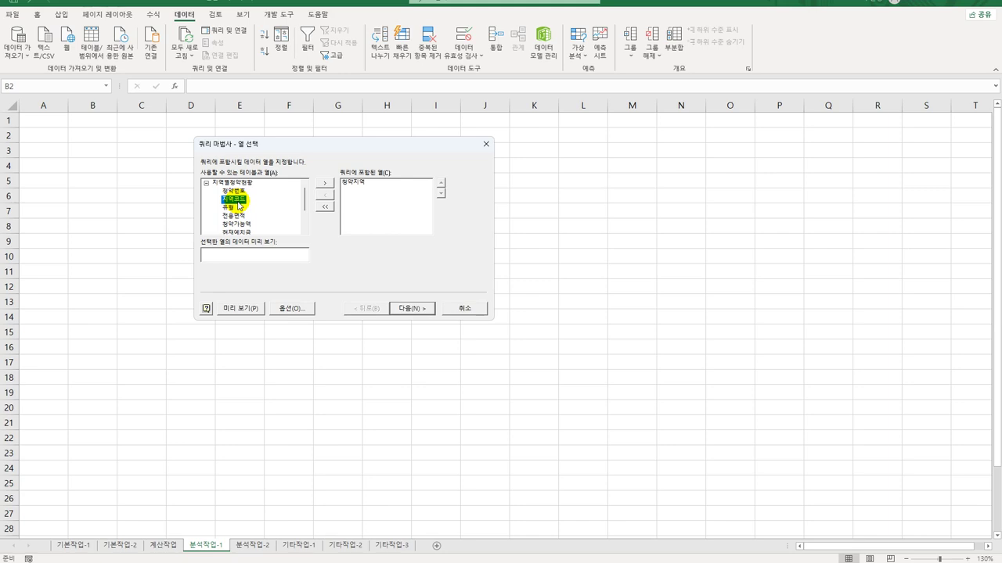
{"action": "left_click", "coordinate": [237, 216]}
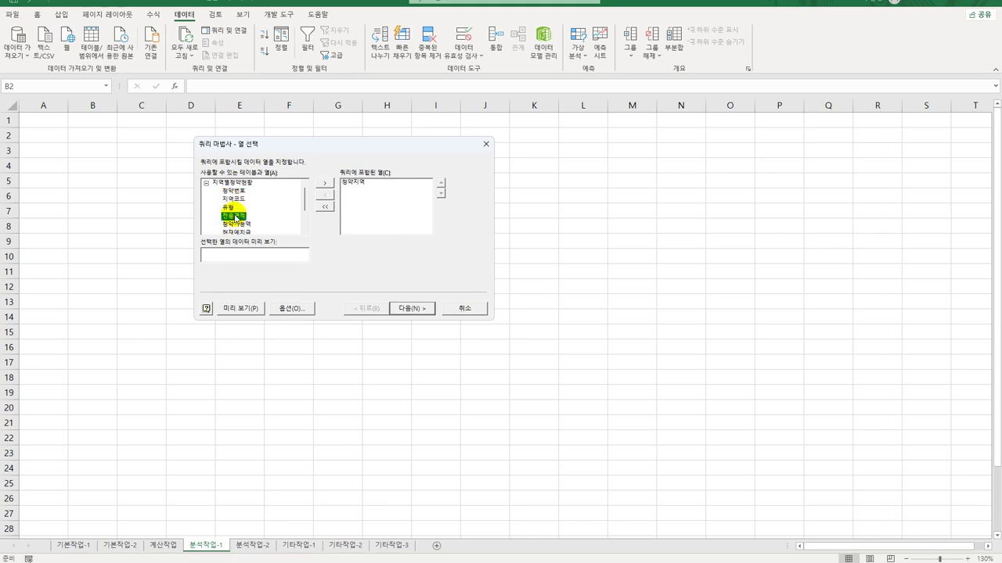
{"action": "double_click", "coordinate": [236, 217]}
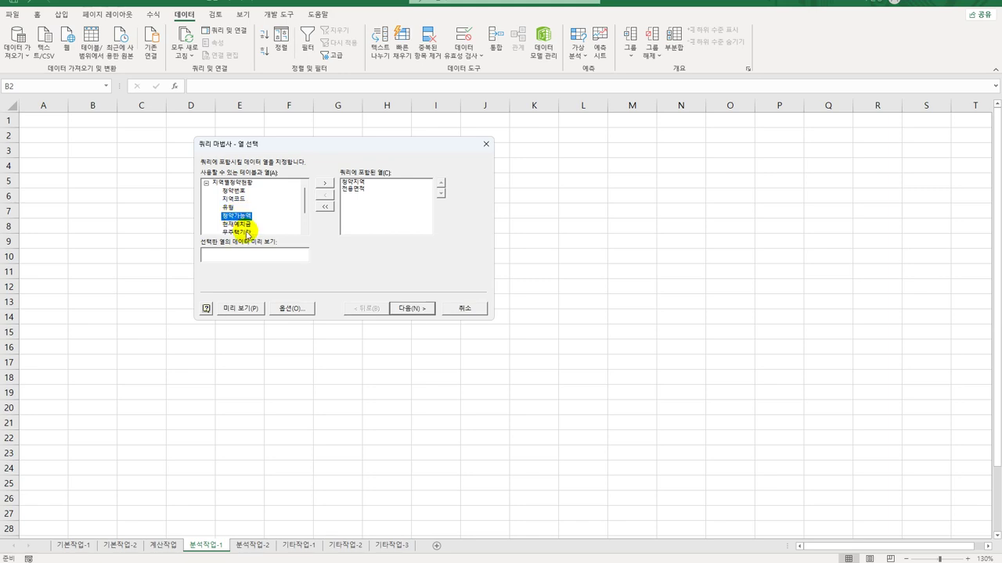
{"action": "double_click", "coordinate": [242, 225]}
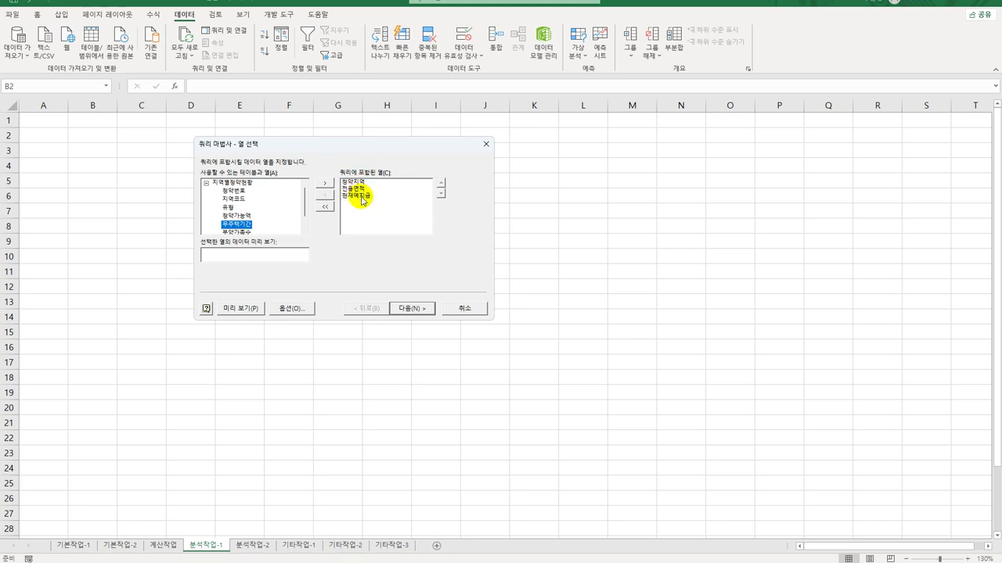
{"action": "left_click", "coordinate": [404, 314]}
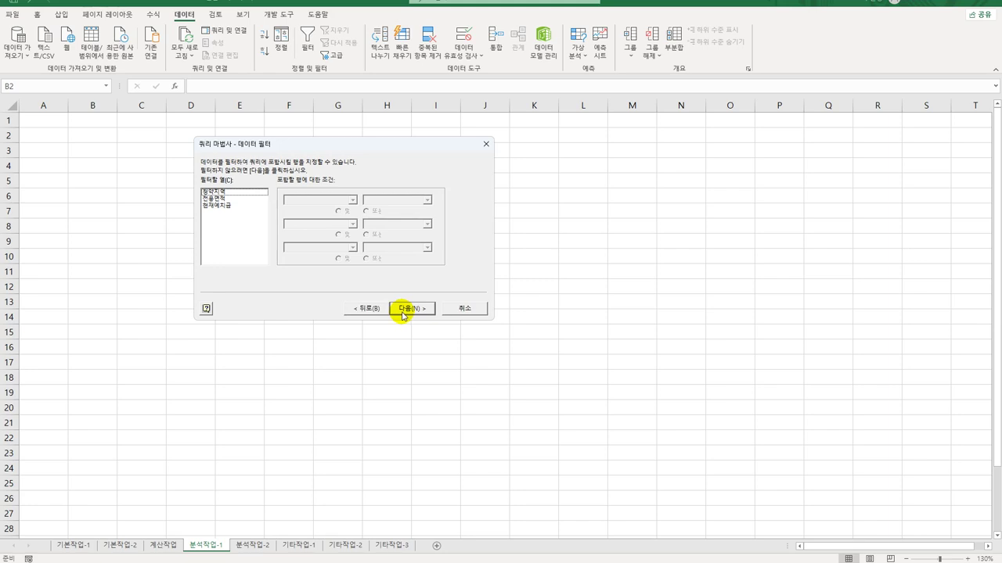
Finish the query without filtering or sorting and return the data to Excel as a PivotTable report at B2 of the existing worksheet
{"action": "left_click", "coordinate": [404, 314]}
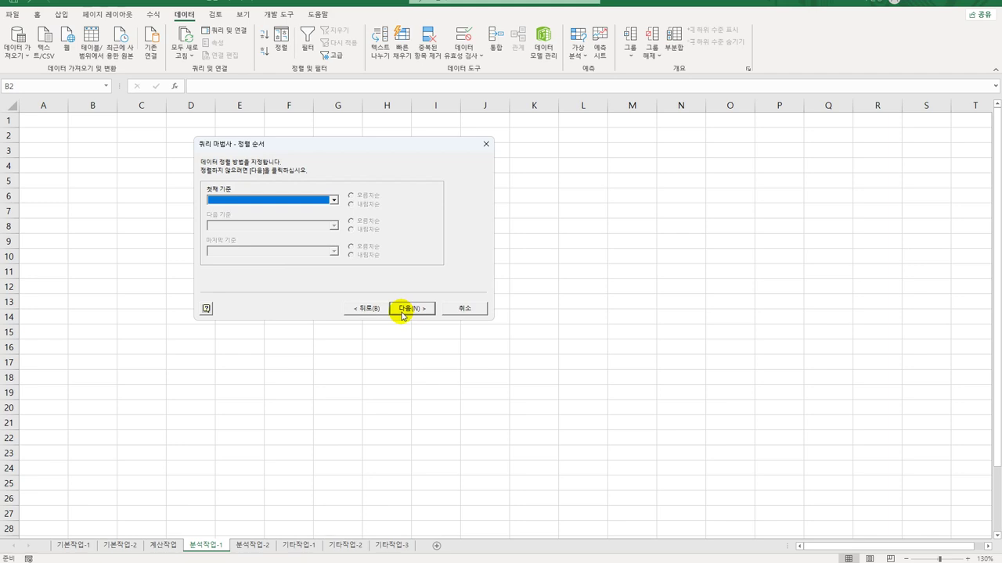
{"action": "left_click", "coordinate": [403, 312]}
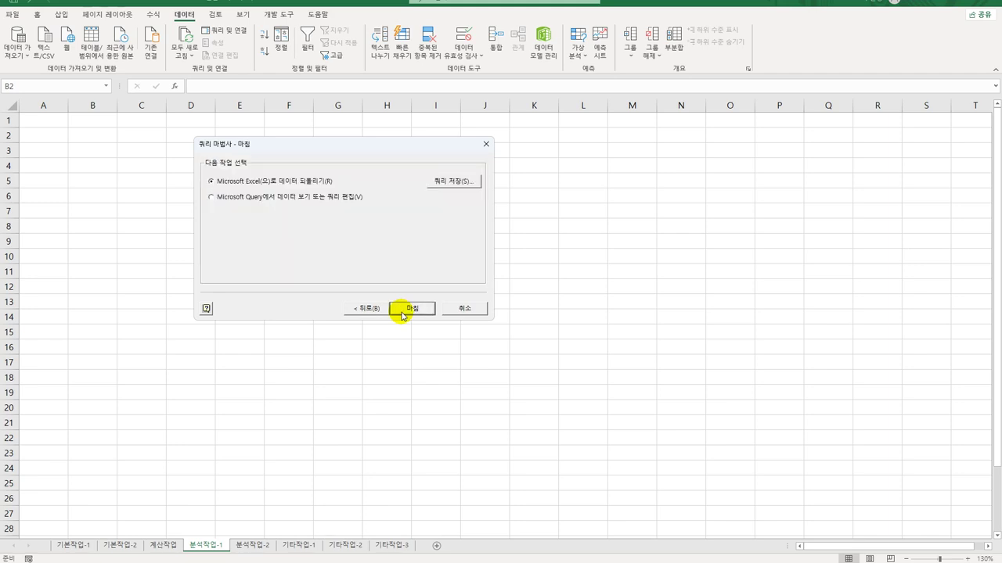
{"action": "left_click", "coordinate": [403, 313]}
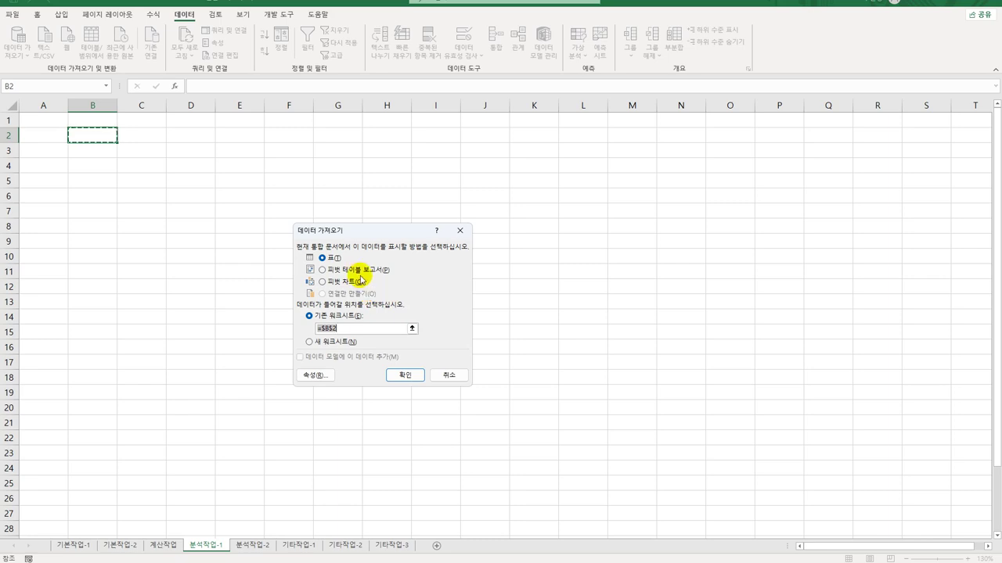
{"action": "left_click", "coordinate": [360, 275]}
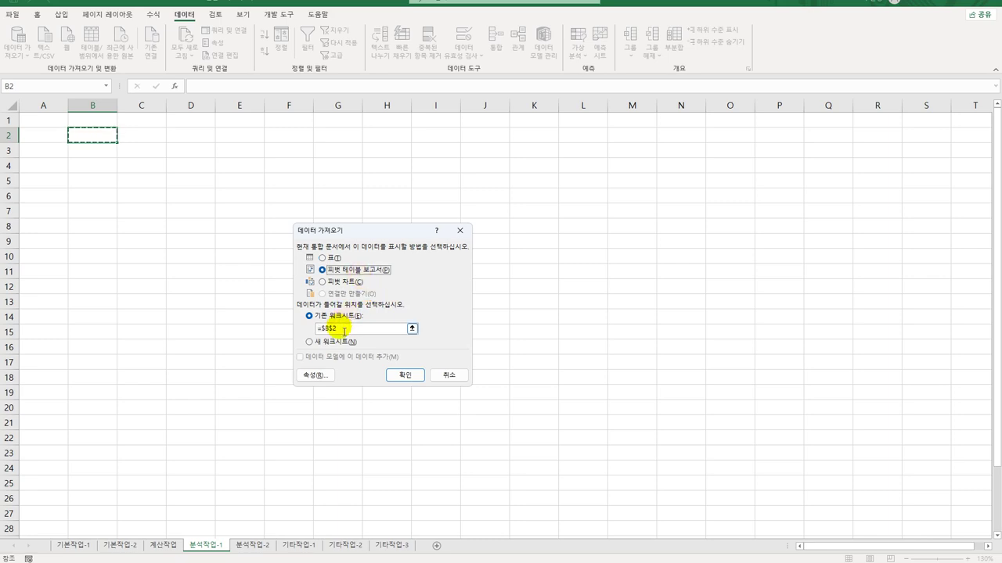
{"action": "left_click", "coordinate": [406, 377]}
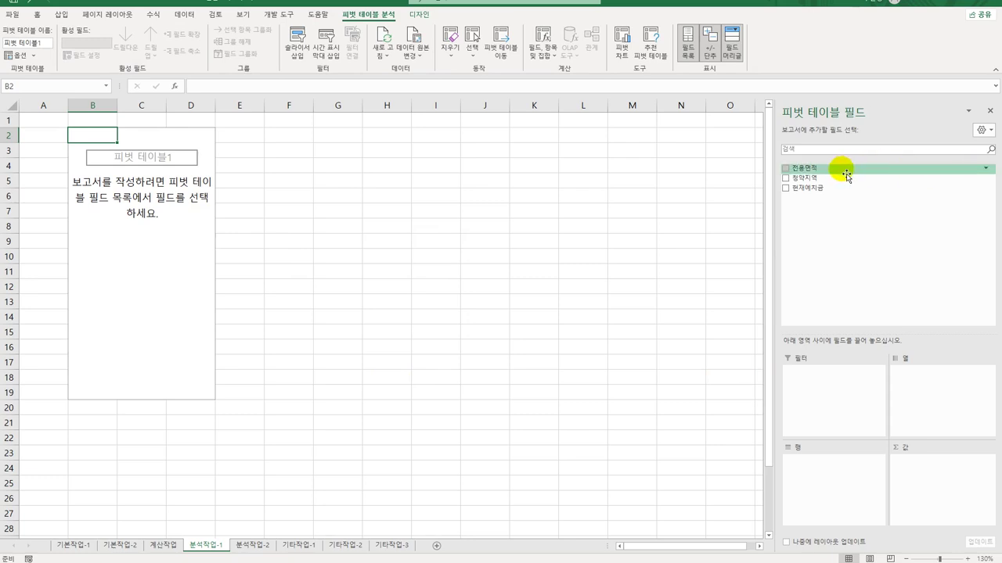
Lay out the pivot table with 청약지역 as rows, 전용면적 as columns and 현재예치금 as values
{"action": "left_click_drag", "start_coordinate": [845, 178], "coordinate": [818, 488]}
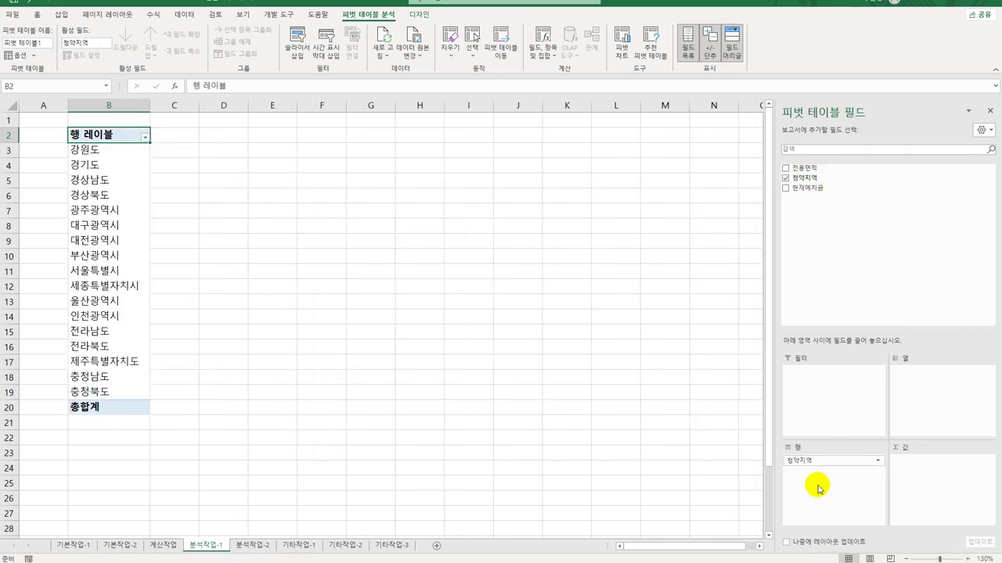
{"action": "left_click_drag", "start_coordinate": [802, 167], "coordinate": [947, 402]}
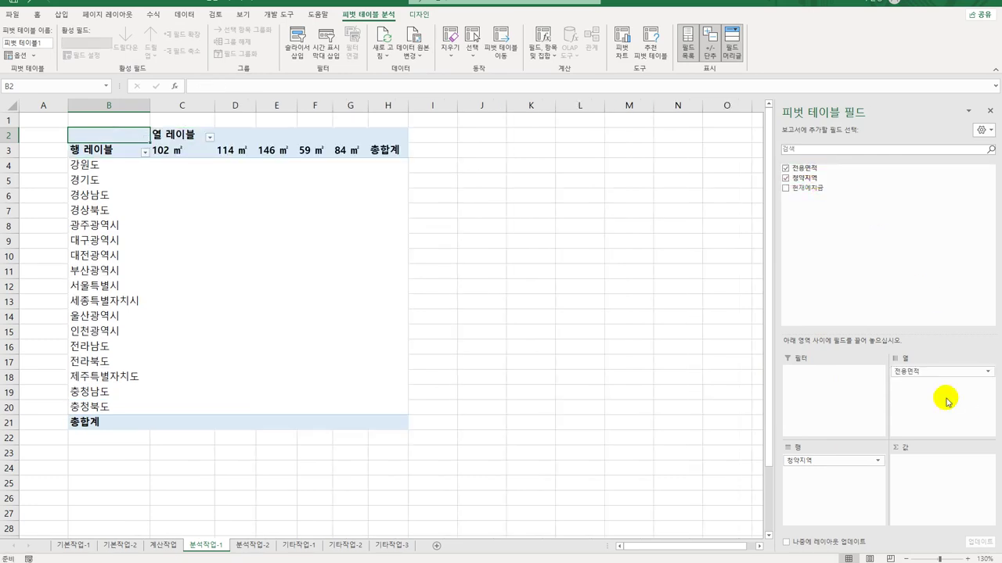
{"action": "left_click_drag", "start_coordinate": [813, 188], "coordinate": [922, 498]}
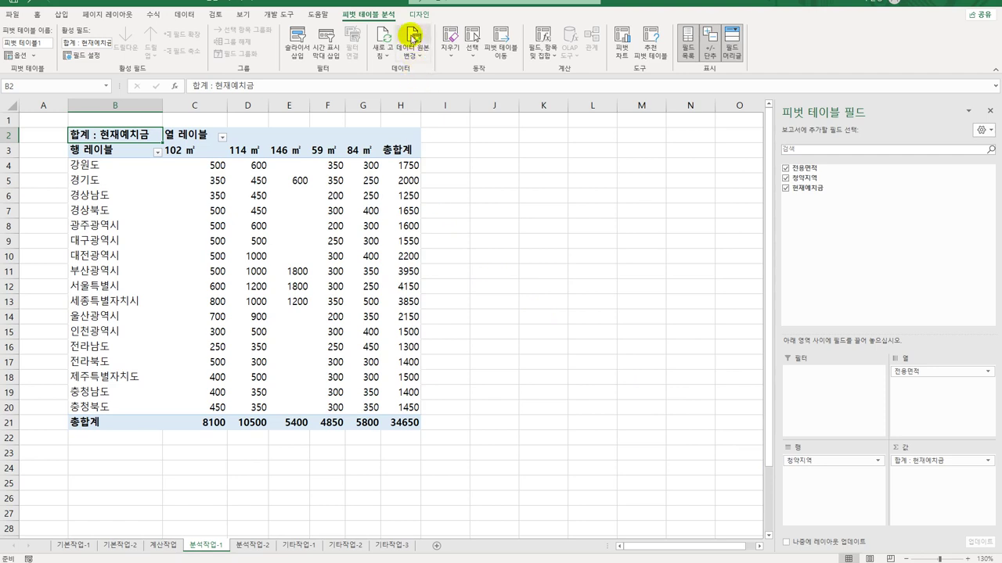
Open the report layout options for the pivot table
{"action": "left_click", "coordinate": [412, 16]}
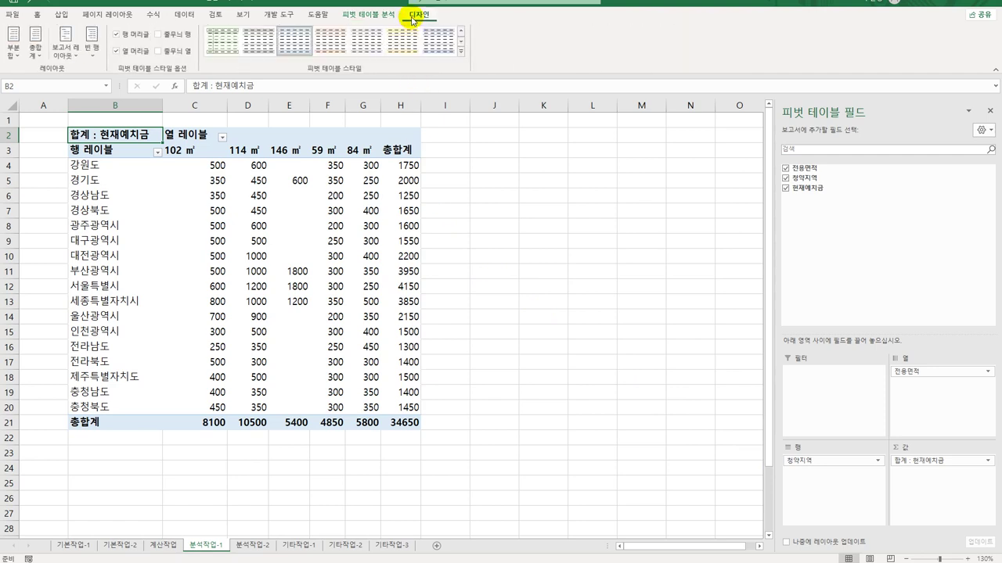
{"action": "left_click", "coordinate": [64, 47]}
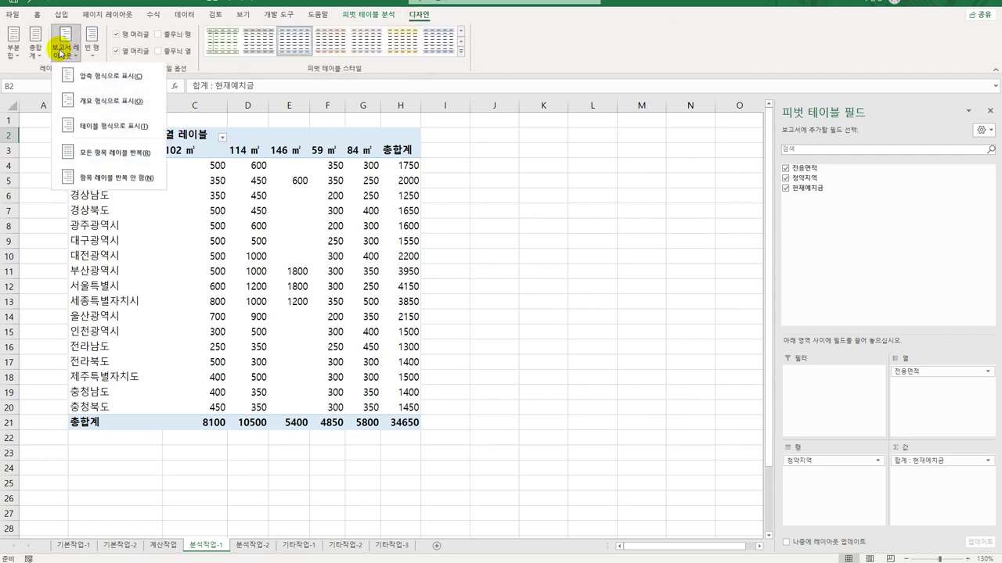
Show the pivot table in outline form and group the row items 부산광역시 and 서울특별시
{"action": "left_click", "coordinate": [86, 102]}
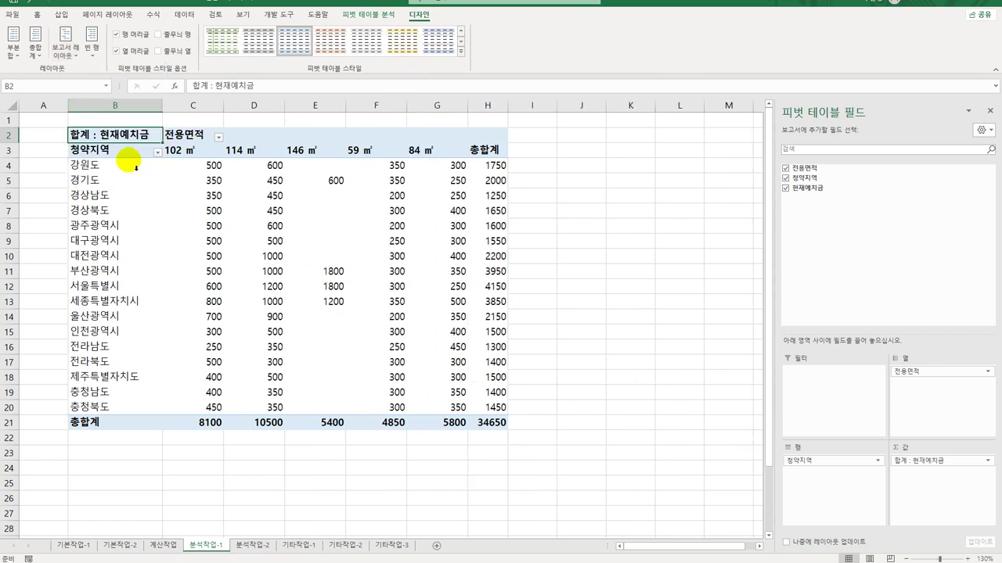
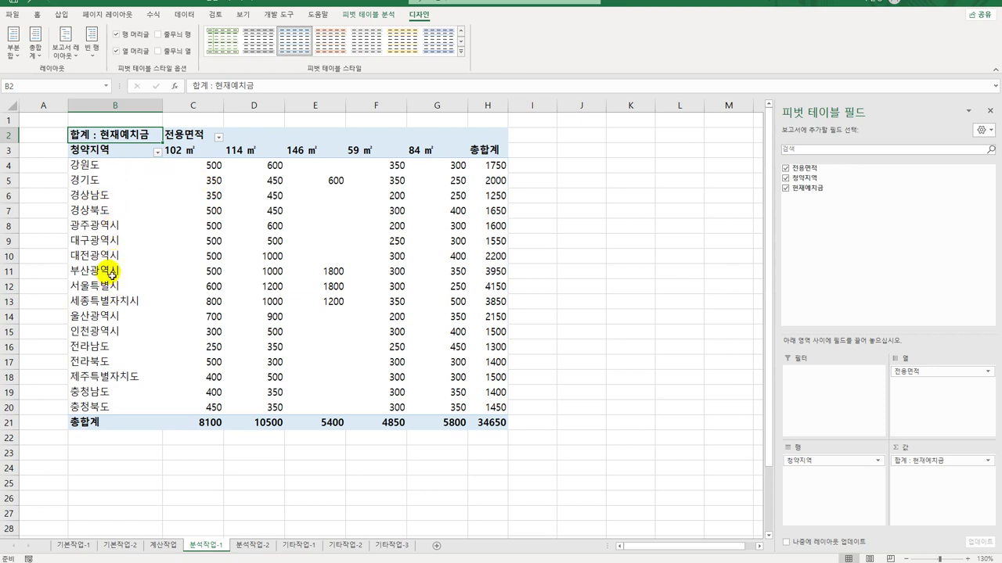
{"action": "left_click", "coordinate": [112, 275]}
{"action": "left_click_drag", "start_coordinate": [112, 278], "coordinate": [112, 288]}
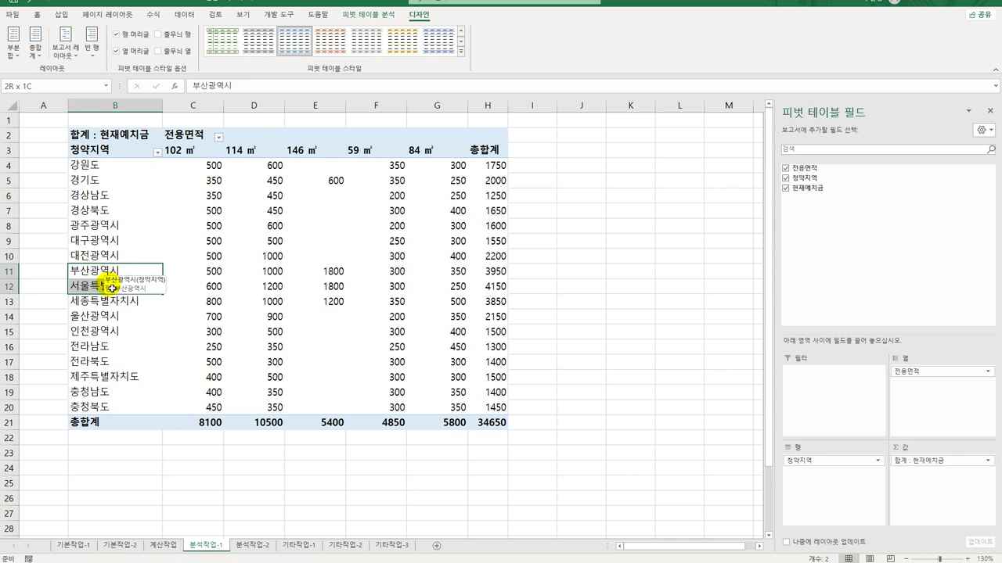
{"action": "left_click_drag", "start_coordinate": [112, 288], "coordinate": [112, 288]}
{"action": "right_click", "coordinate": [100, 268]}
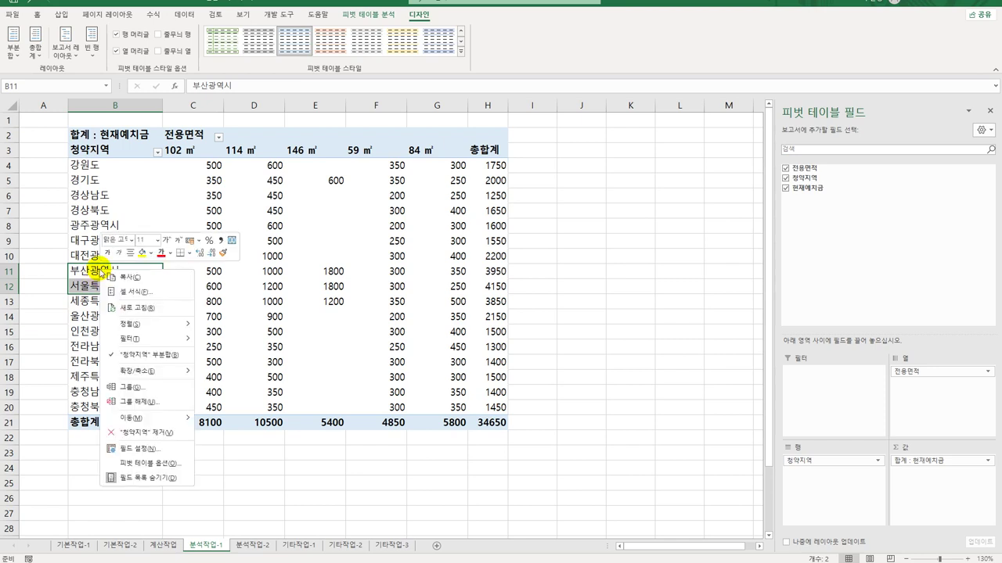
{"action": "left_click", "coordinate": [166, 388]}
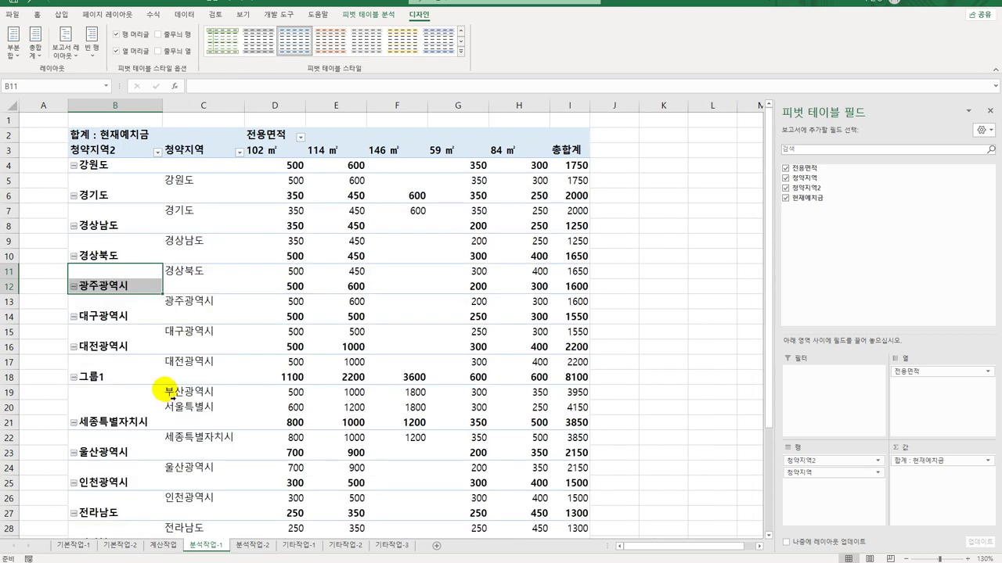
Group the 청약지역 items 광주광역시, 대구광역시, 대전광역시, 울산광역시 and 인천광역시
{"action": "left_click", "coordinate": [215, 305]}
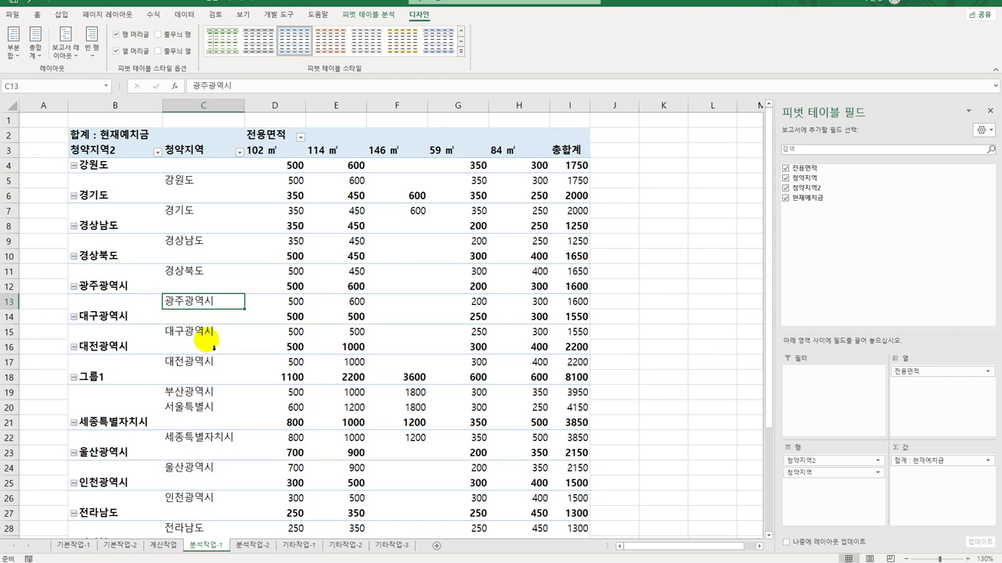
{"action": "left_click", "coordinate": [209, 335], "text": "ctrl"}
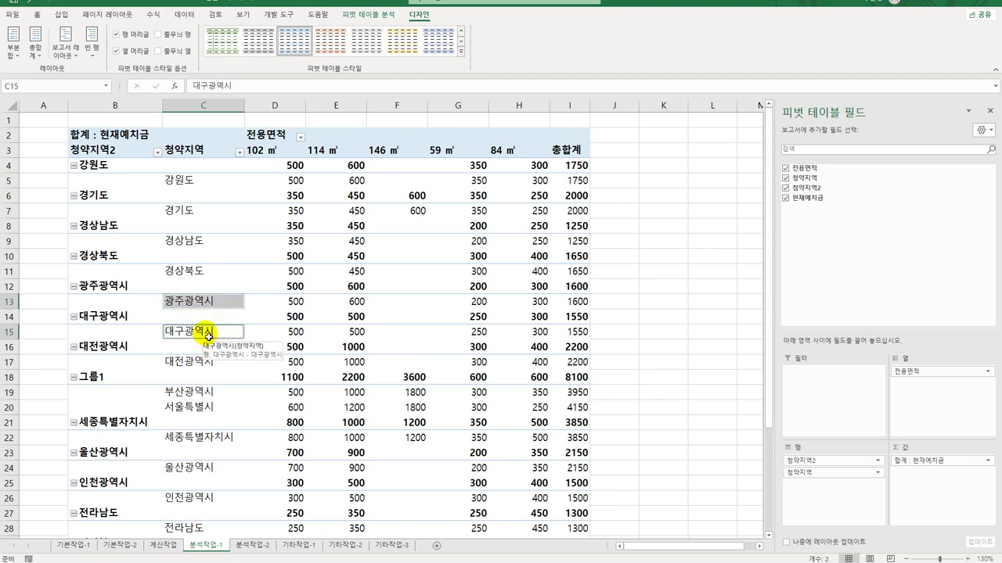
{"action": "left_click", "coordinate": [203, 365], "text": "ctrl"}
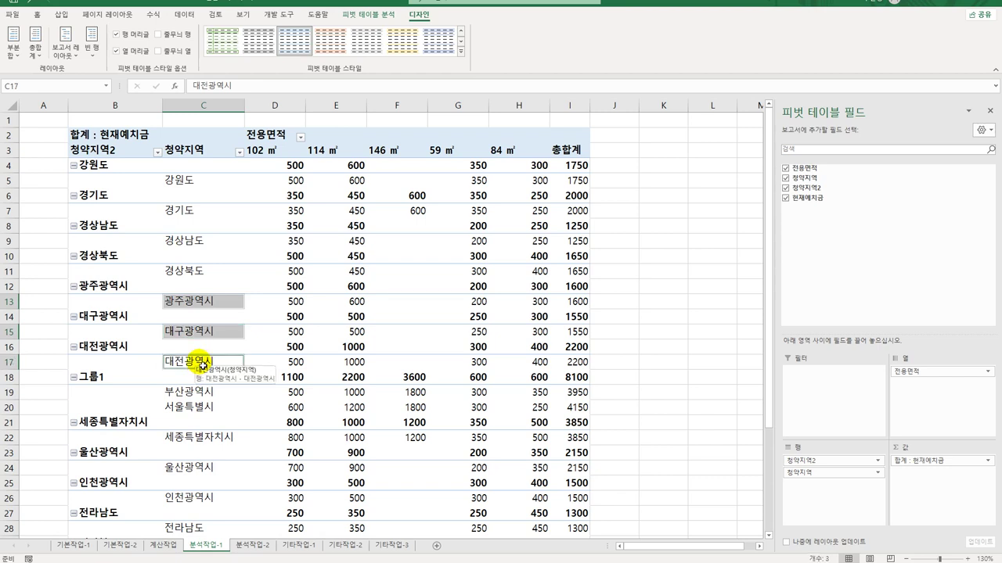
{"action": "left_click", "coordinate": [205, 468], "text": "ctrl"}
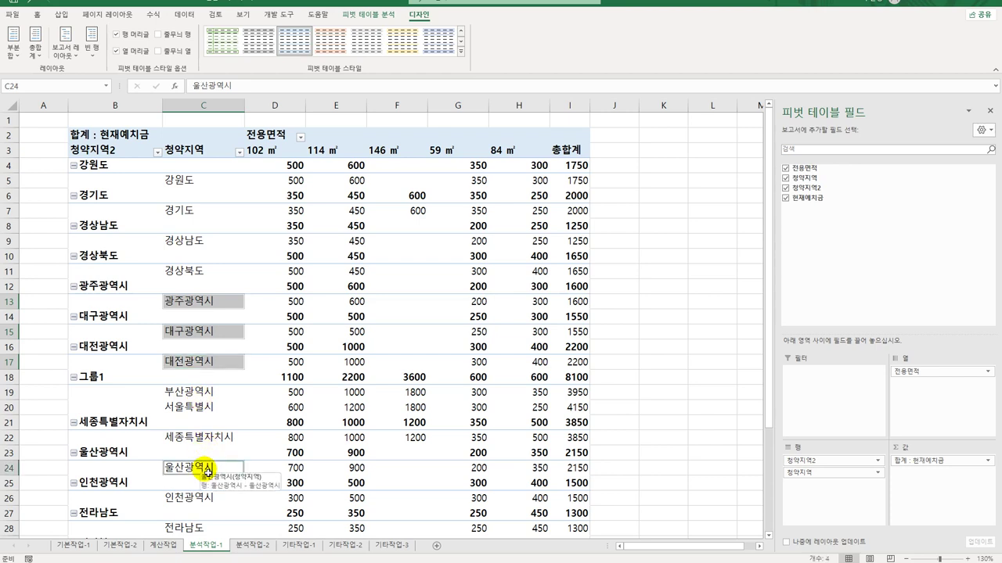
{"action": "left_click", "coordinate": [202, 499], "text": "ctrl"}
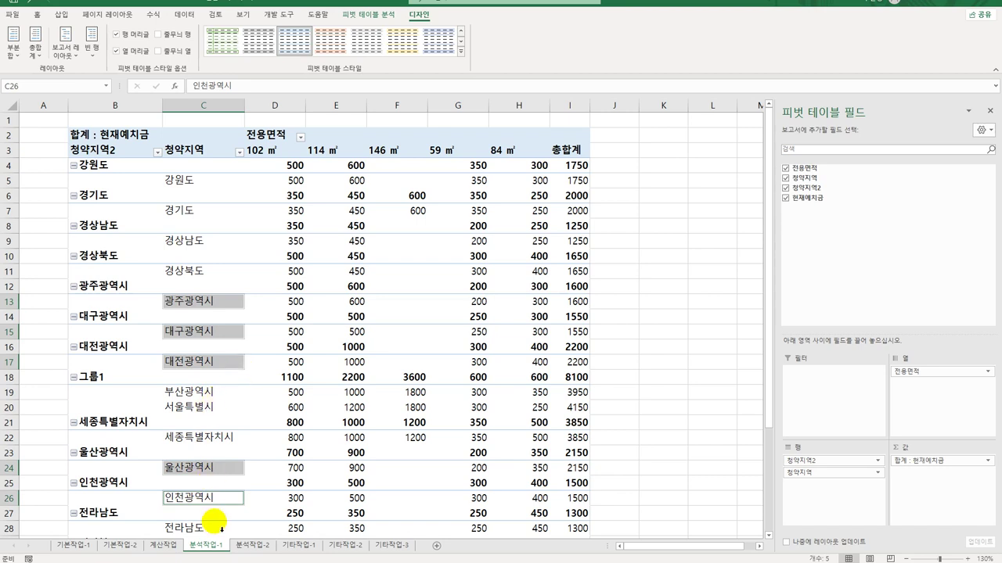
{"action": "right_click", "coordinate": [231, 299]}
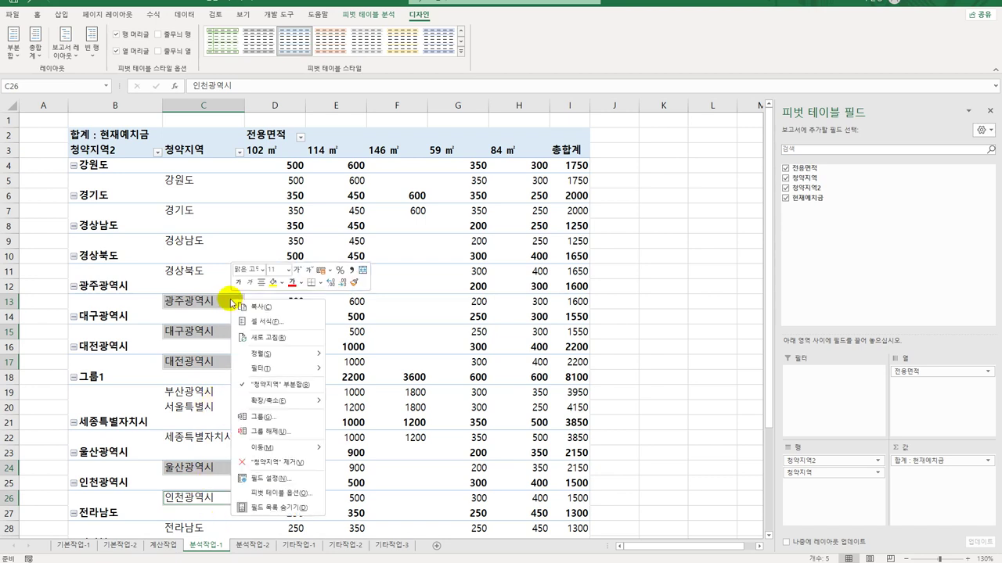
{"action": "left_click", "coordinate": [280, 415]}
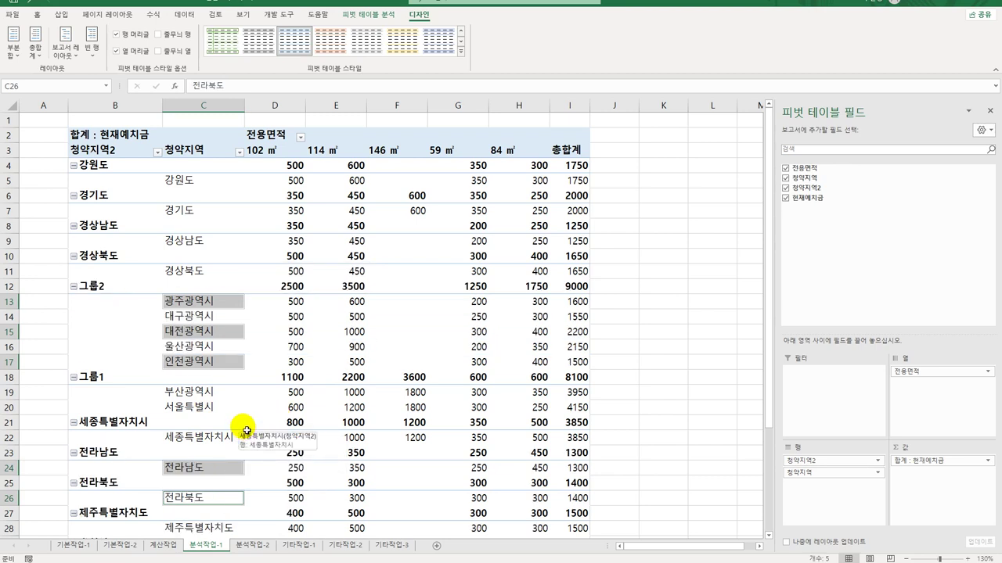
Group all remaining 청약지역 items: 강원도 through 경상북도 together with 세종특별자치시 through 충청북도
{"action": "left_click", "coordinate": [191, 182]}
{"action": "left_click_drag", "start_coordinate": [190, 181], "coordinate": [205, 282]}
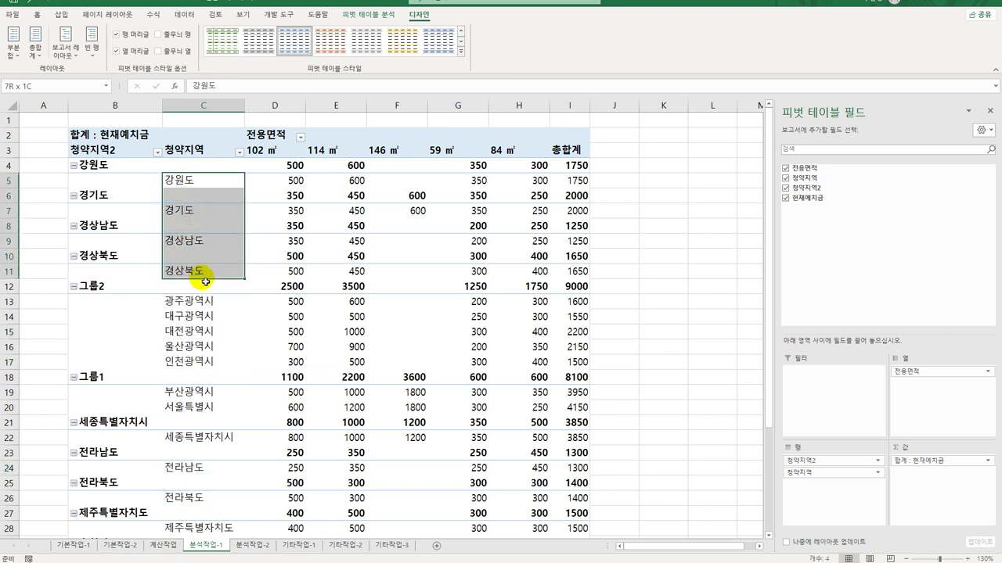
{"action": "left_click_drag", "start_coordinate": [205, 281], "coordinate": [205, 282]}
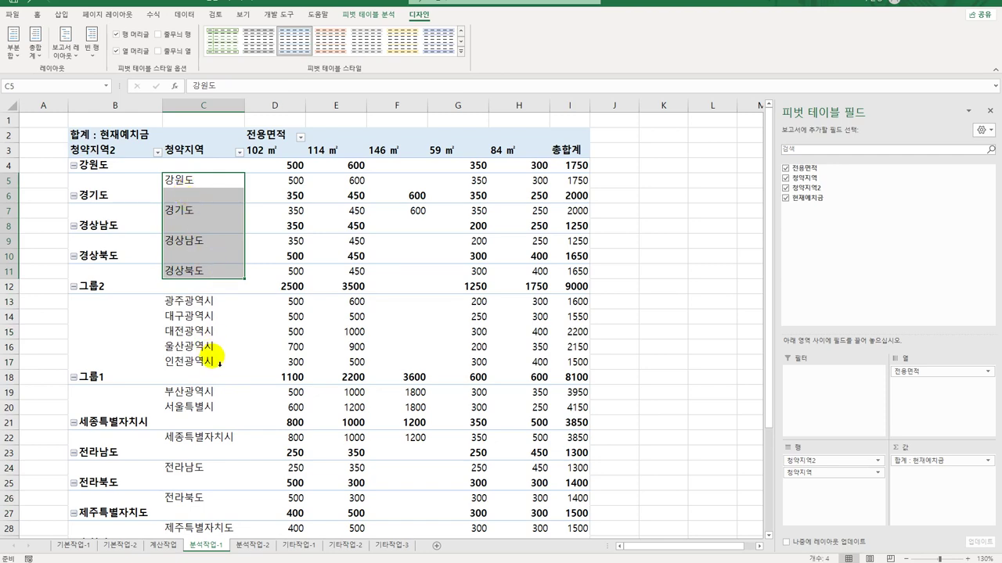
{"action": "scroll", "coordinate": [213, 364], "scroll_direction": "down", "scroll_amount": 3}
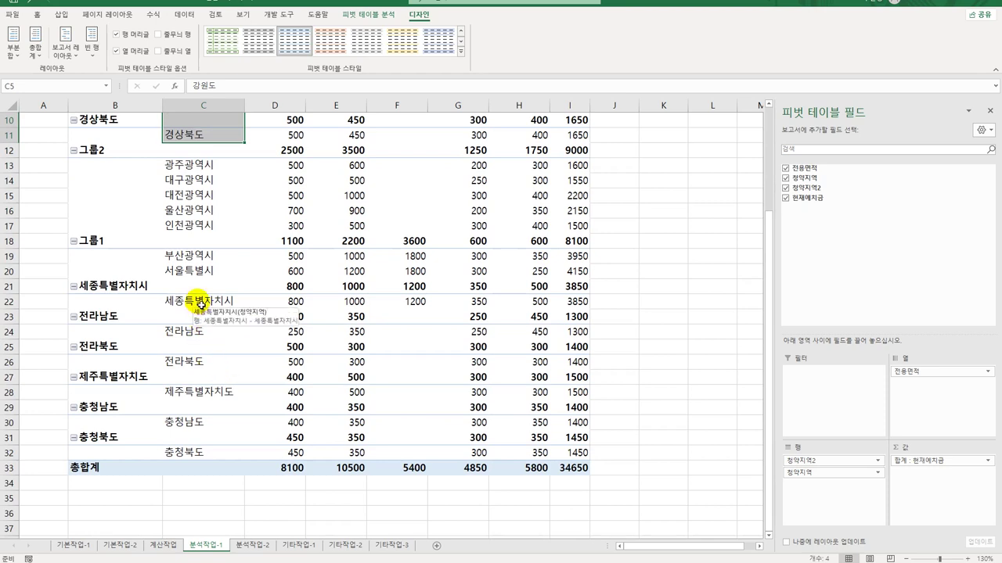
{"action": "left_click_drag", "start_coordinate": [200, 307], "coordinate": [203, 454]}
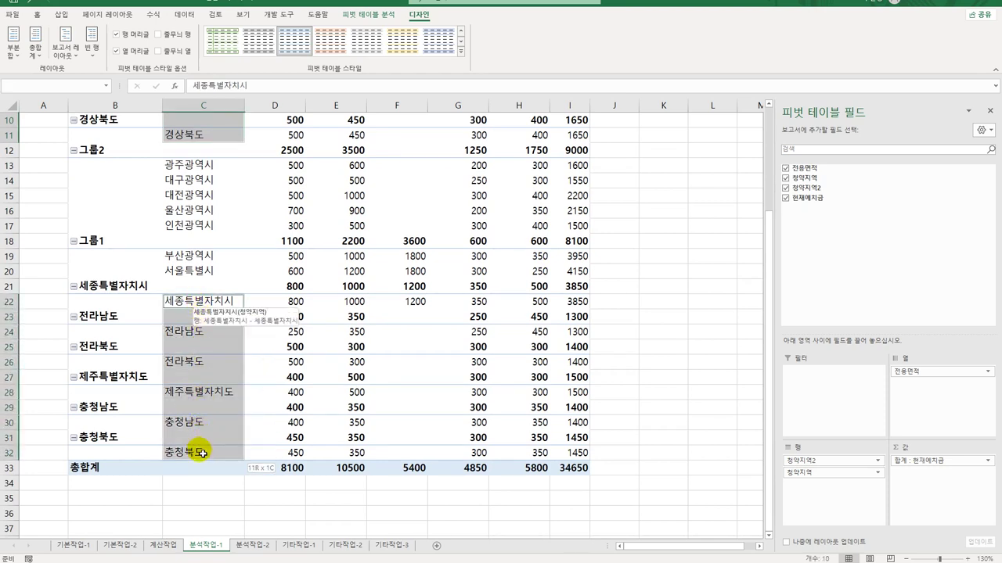
{"action": "right_click", "coordinate": [181, 303]}
{"action": "left_click", "coordinate": [253, 423]}
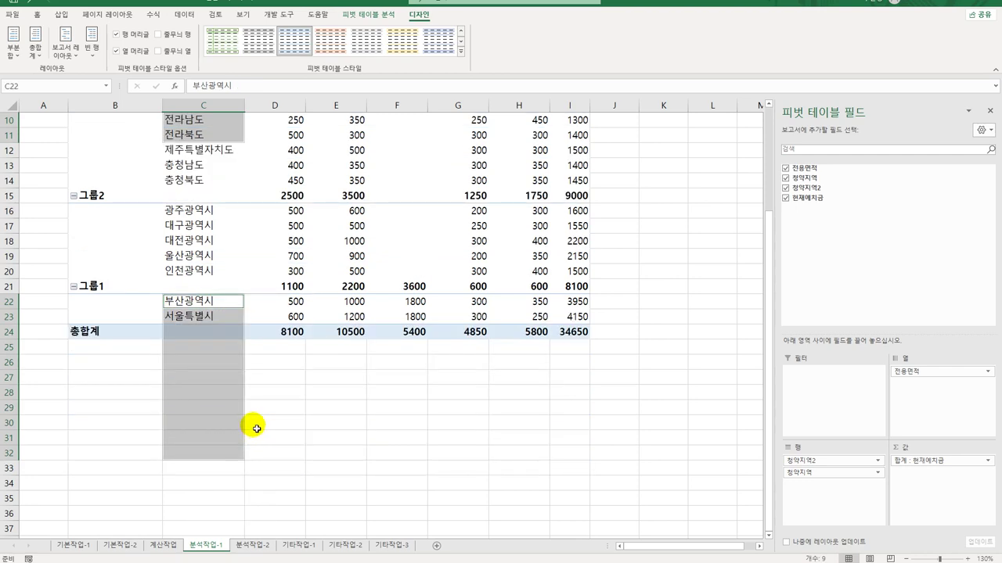
{"action": "scroll", "coordinate": [307, 393], "scroll_direction": "up", "scroll_amount": 1}
{"action": "scroll", "coordinate": [307, 394], "scroll_direction": "up", "scroll_amount": 3}
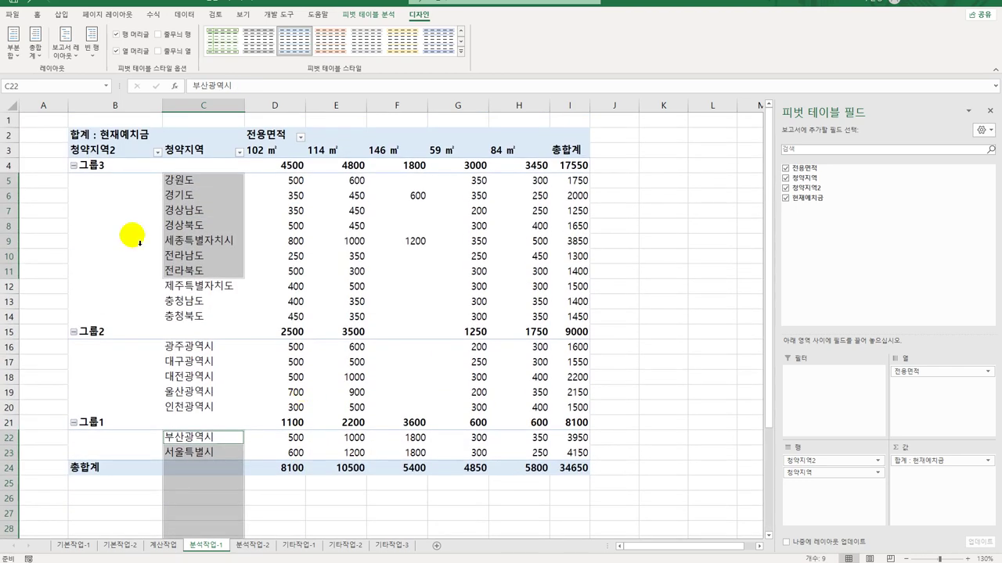
Rename the group containing 부산광역시 and 서울특별시 as "서울, 부산"
{"action": "left_click", "coordinate": [90, 422]}
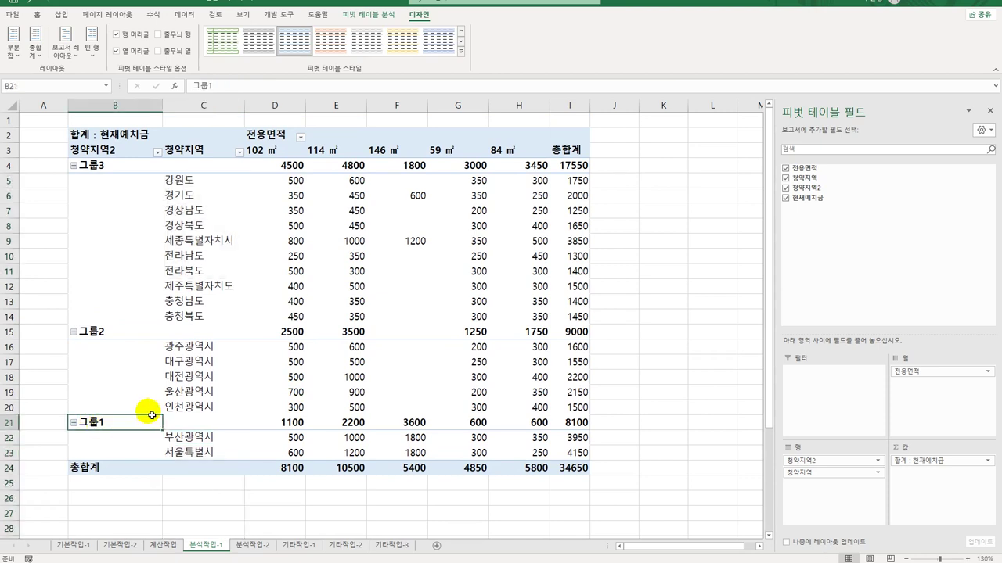
{"action": "type", "text": "tpdv"}
{"action": "key", "text": "BackSpace"}
{"action": "key", "text": "BackSpace"}
{"action": "key", "text": "BackSpace"}
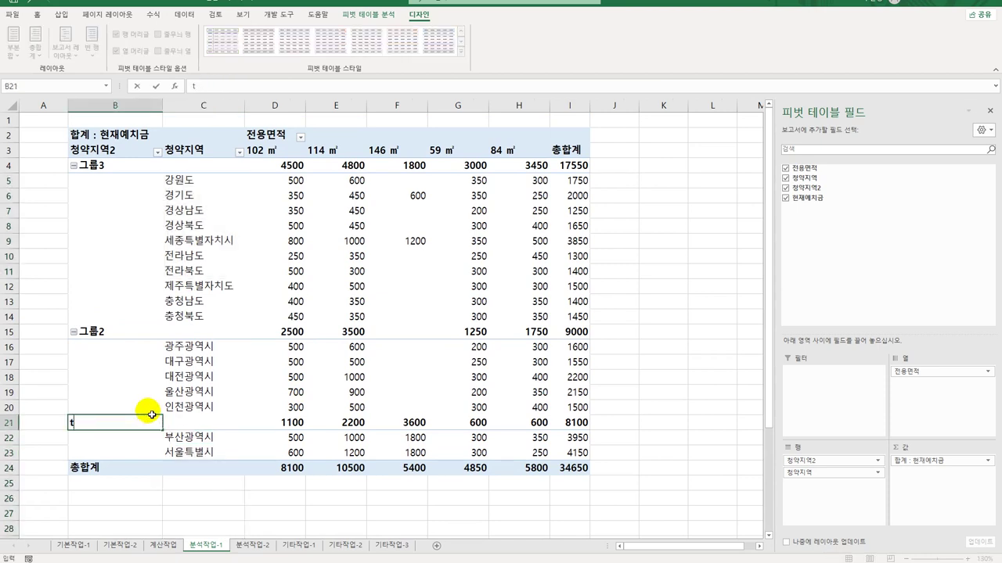
{"action": "key", "text": "BackSpace"}
{"action": "type", "text": "서울,"}
{"action": "type", "text": " 부산"}
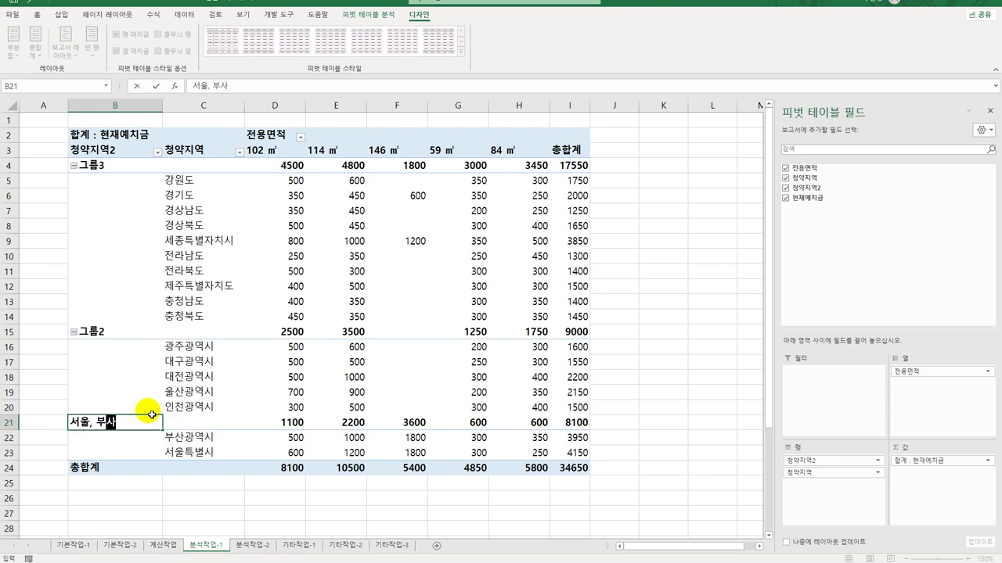
{"action": "key", "text": "Up"}
Rename the group of the five other metropolitan cities, 광주광역시 through 인천광역시, as "기타광역시"
{"action": "key", "text": "Up"}
{"action": "key", "text": "Up"}
{"action": "key", "text": "Up"}
{"action": "key", "text": "Up"}
{"action": "key", "text": "Up"}
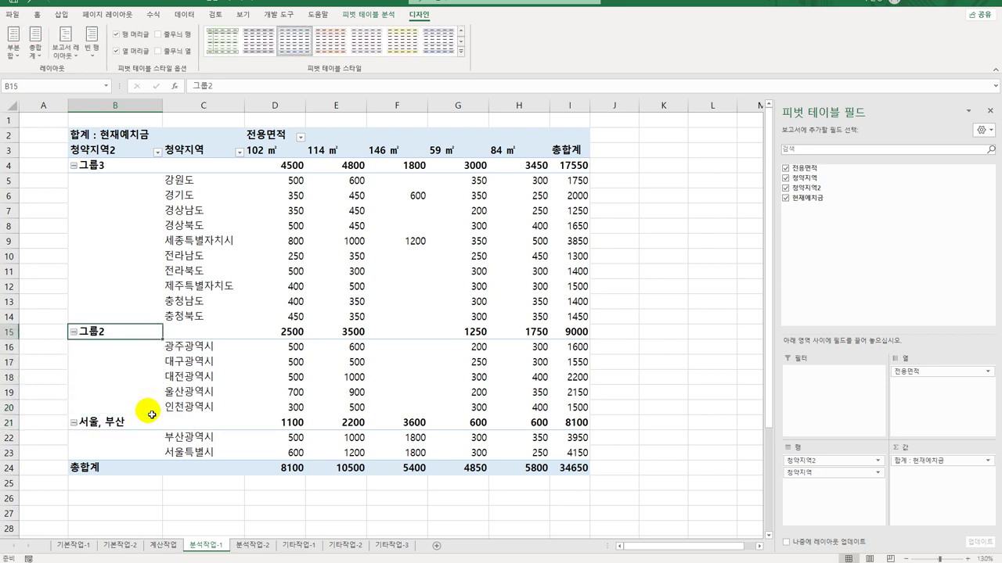
{"action": "type", "text": "기타광역"}
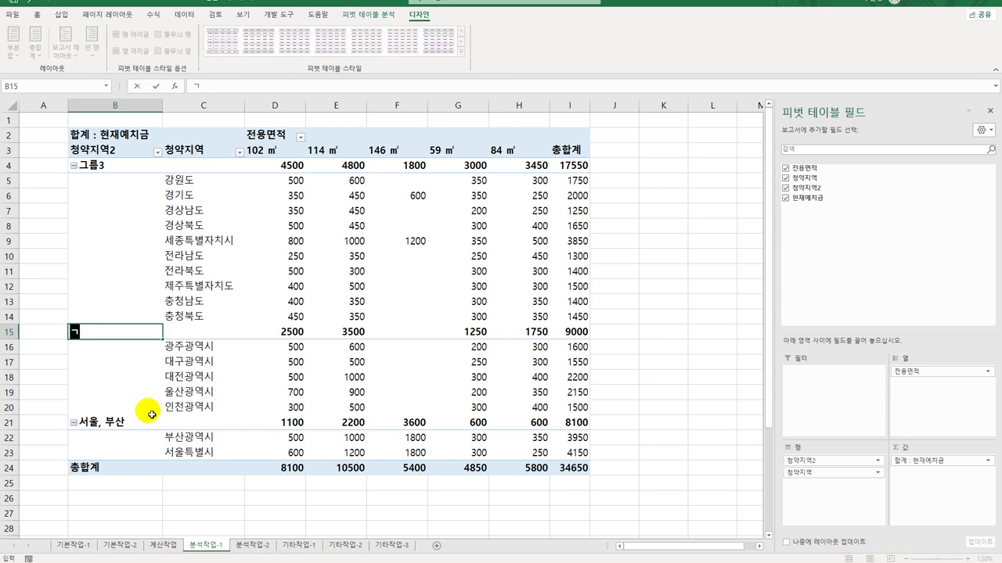
{"action": "type", "text": "시"}
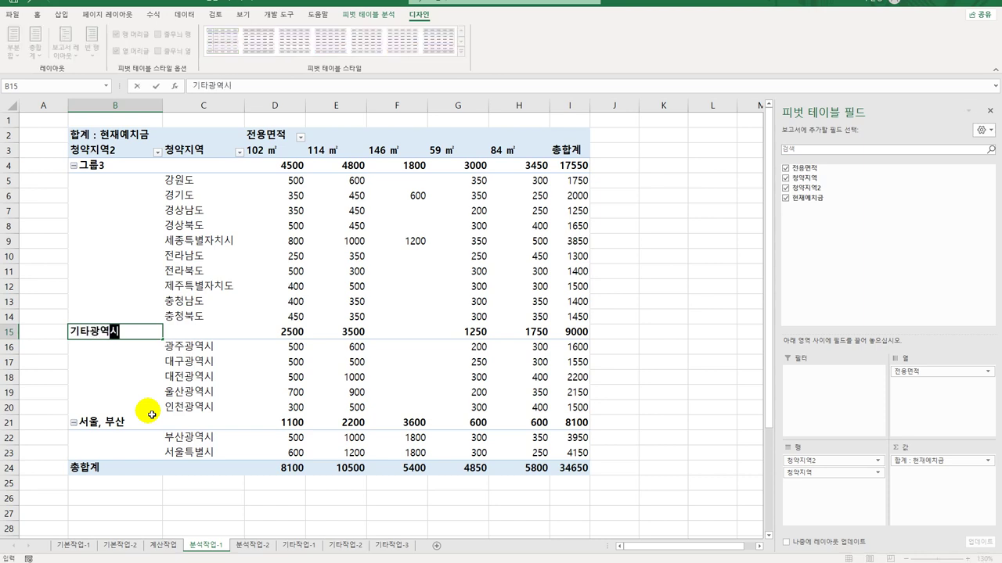
{"action": "key", "text": "Up"}
Rename the group running from 강원도 to 충청북도 as "기타지역"
{"action": "key", "text": "Up"}
{"action": "key", "text": "Up"}
{"action": "key", "text": "Up"}
{"action": "key", "text": "Up"}
{"action": "key", "text": "Up"}
{"action": "key", "text": "Up"}
{"action": "key", "text": "Up"}
{"action": "key", "text": "Up"}
{"action": "key", "text": "Up"}
{"action": "key", "text": "Up"}
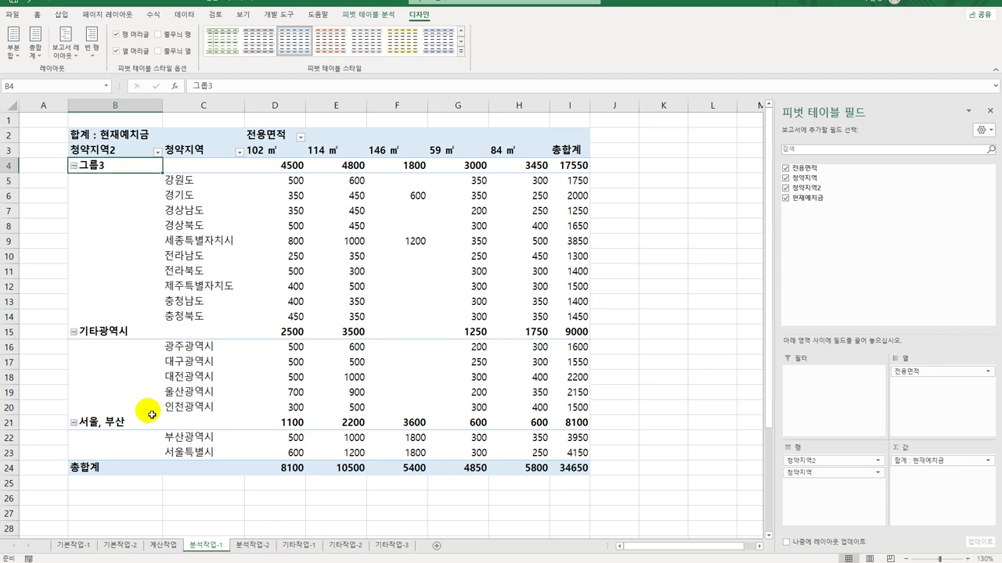
{"action": "type", "text": "기타지역"}
{"action": "key", "text": "Return"}
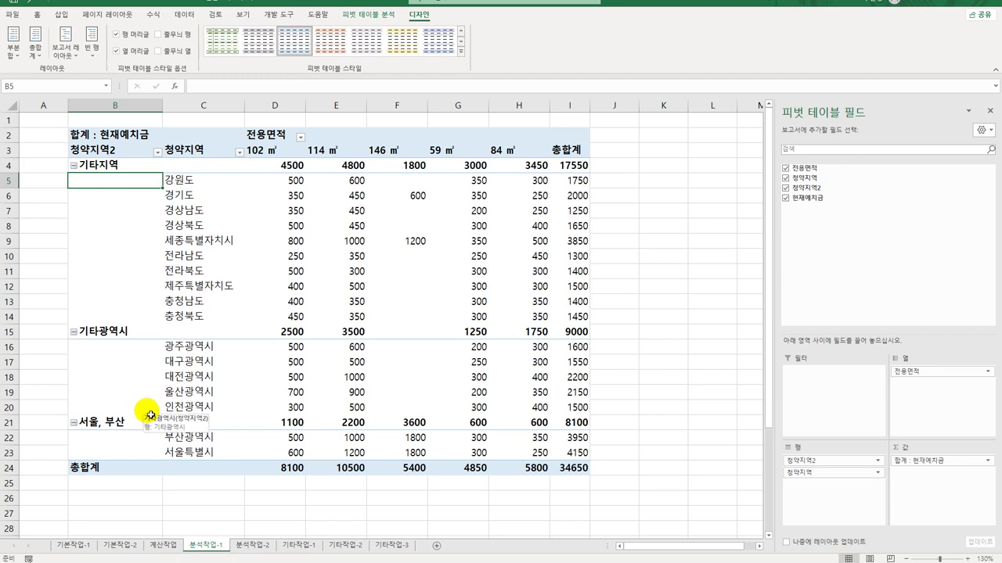
{"action": "left_click", "coordinate": [100, 419]}
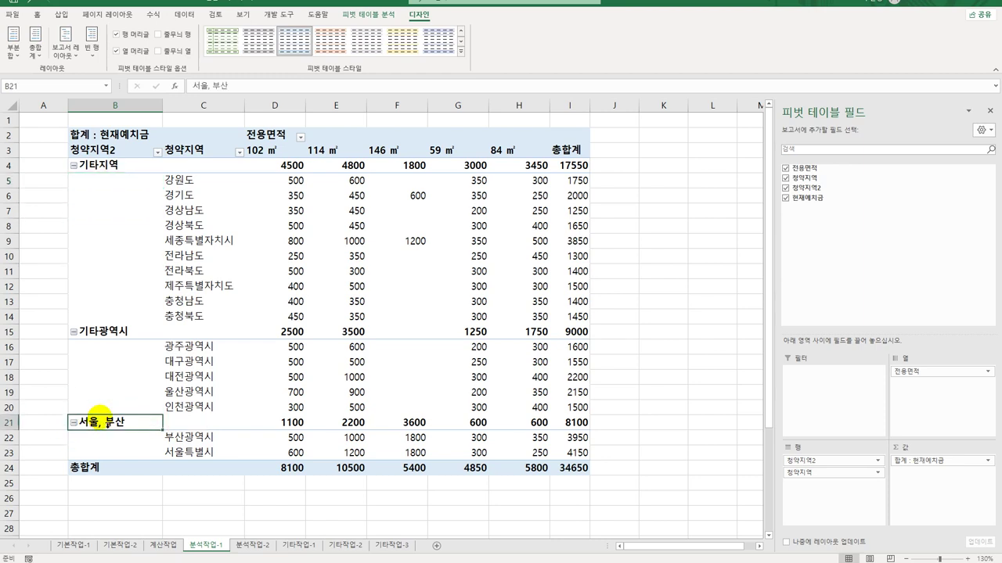
{"action": "left_click", "coordinate": [115, 343]}
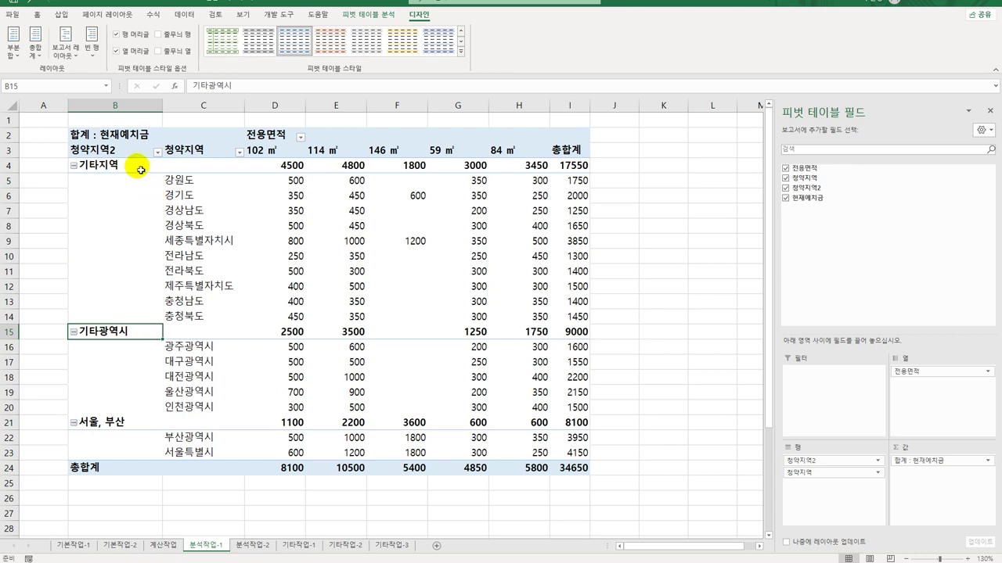
Turn off the subtotals of the 청약지역2 groups in the pivot table
{"action": "left_click", "coordinate": [140, 170]}
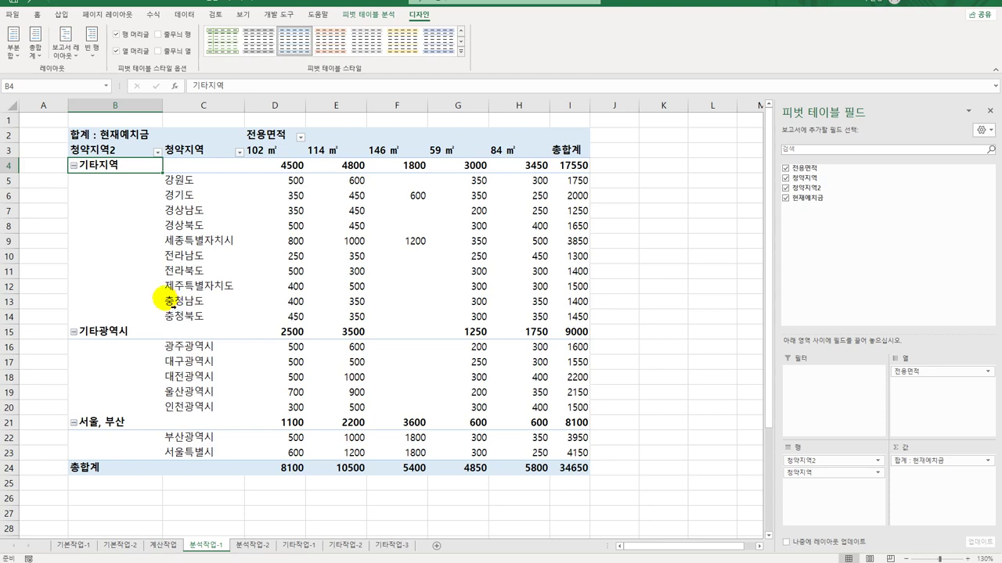
{"action": "left_click", "coordinate": [13, 47]}
{"action": "left_click", "coordinate": [43, 75]}
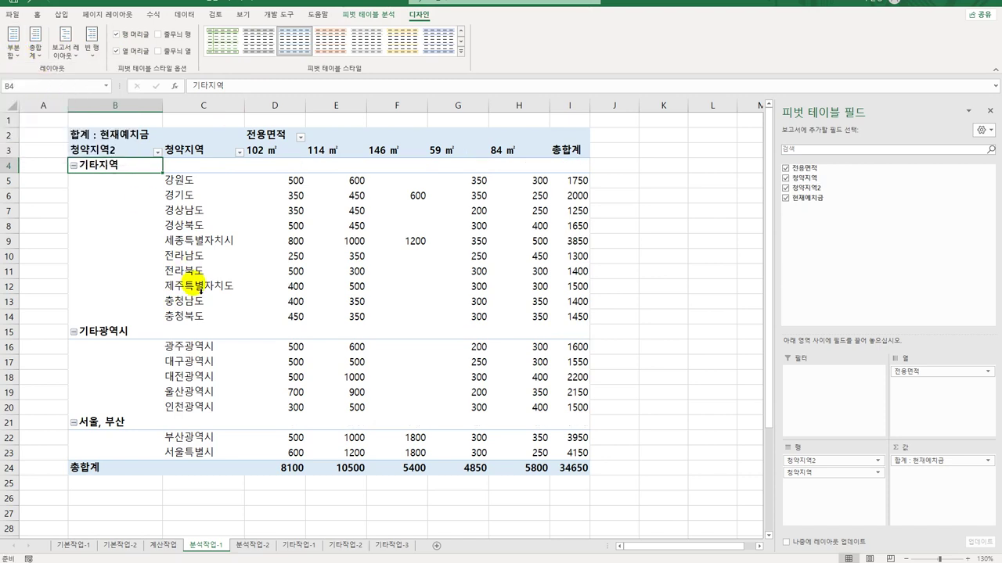
Try sorting the 전용면적 column labels in descending text order
{"action": "left_click", "coordinate": [279, 137]}
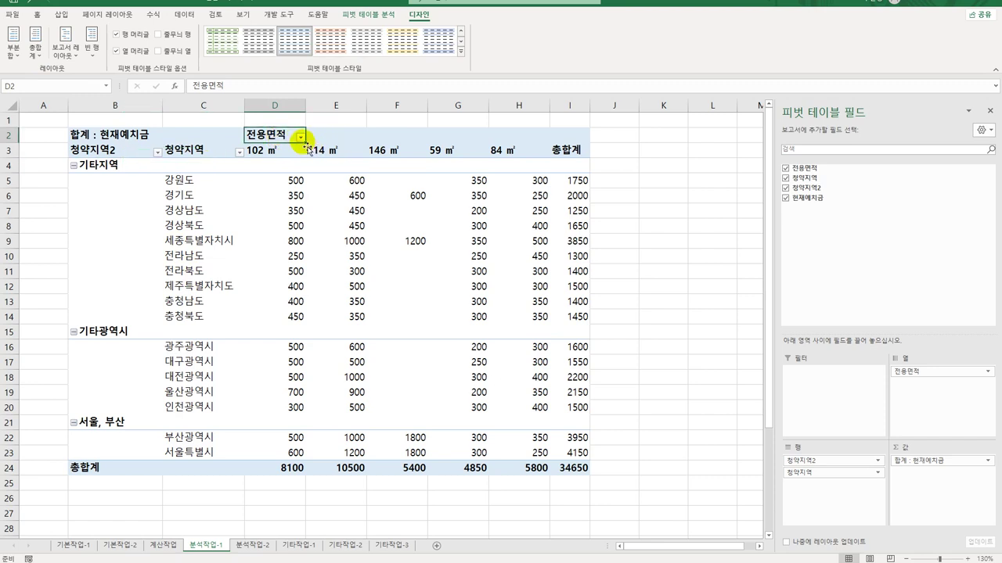
{"action": "left_click", "coordinate": [300, 138]}
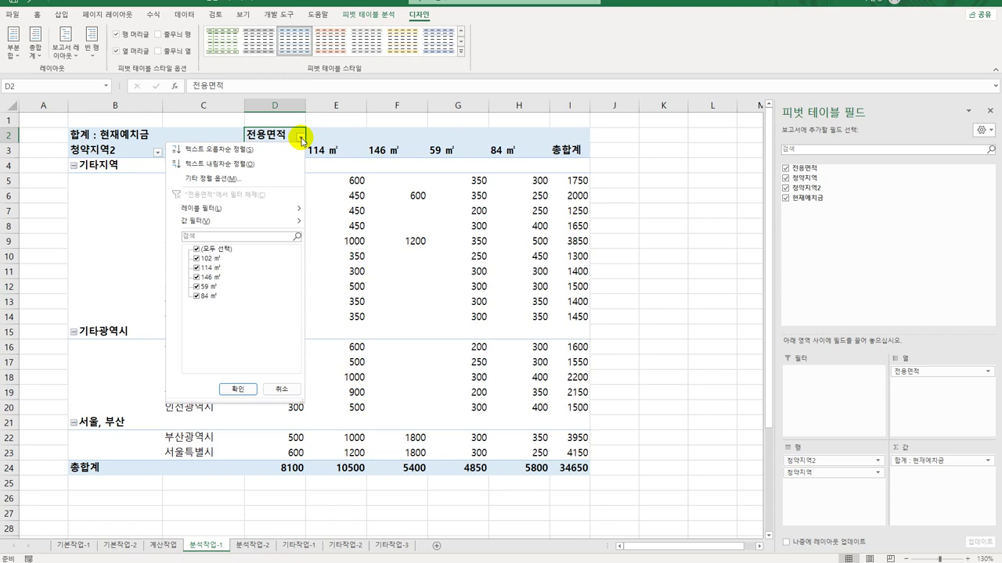
{"action": "left_click", "coordinate": [274, 170]}
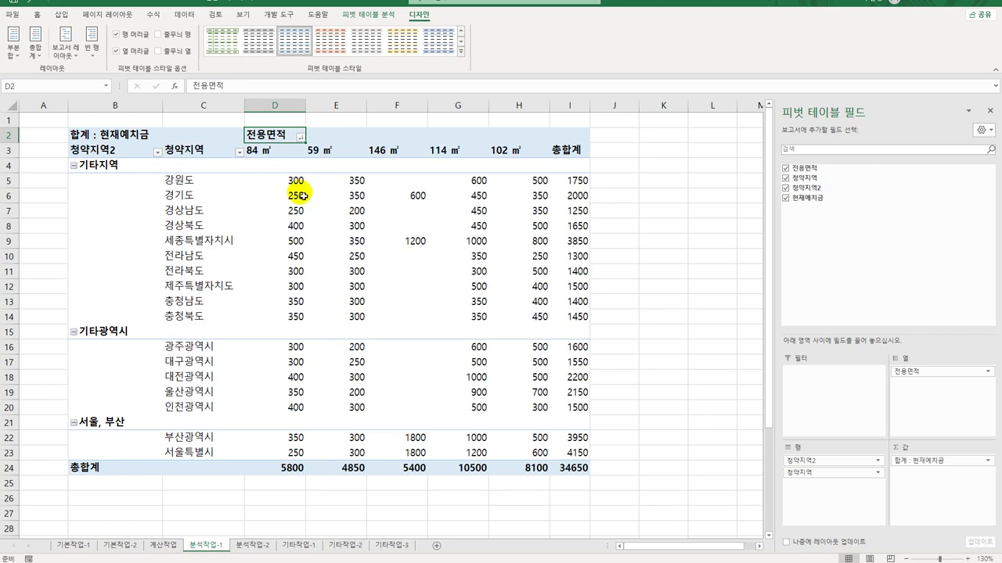
{"action": "left_click", "coordinate": [30, 4]}
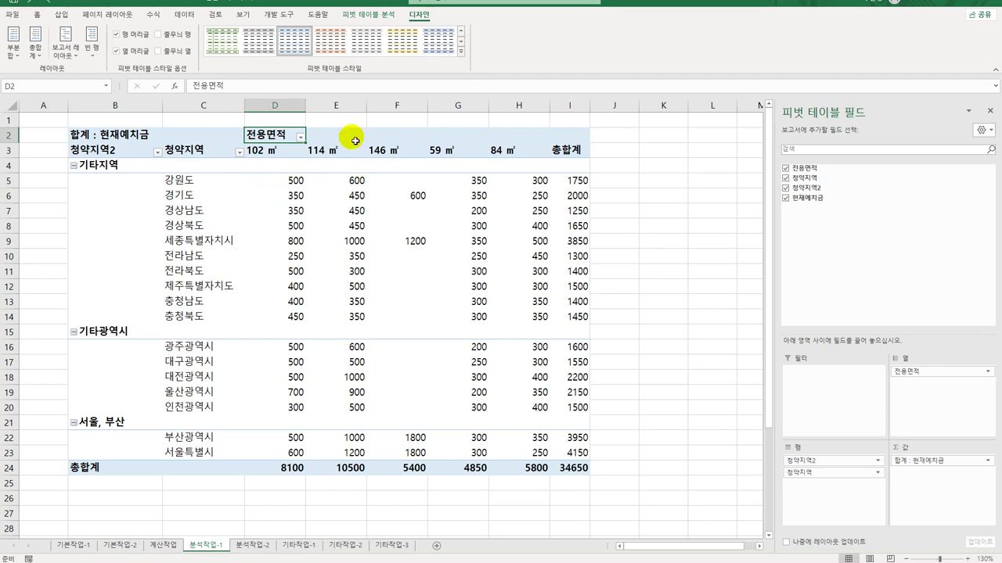
Sort the 전용면적 columns of the pivot table in descending order by 합계 : 현재예치금
{"action": "left_click", "coordinate": [299, 137]}
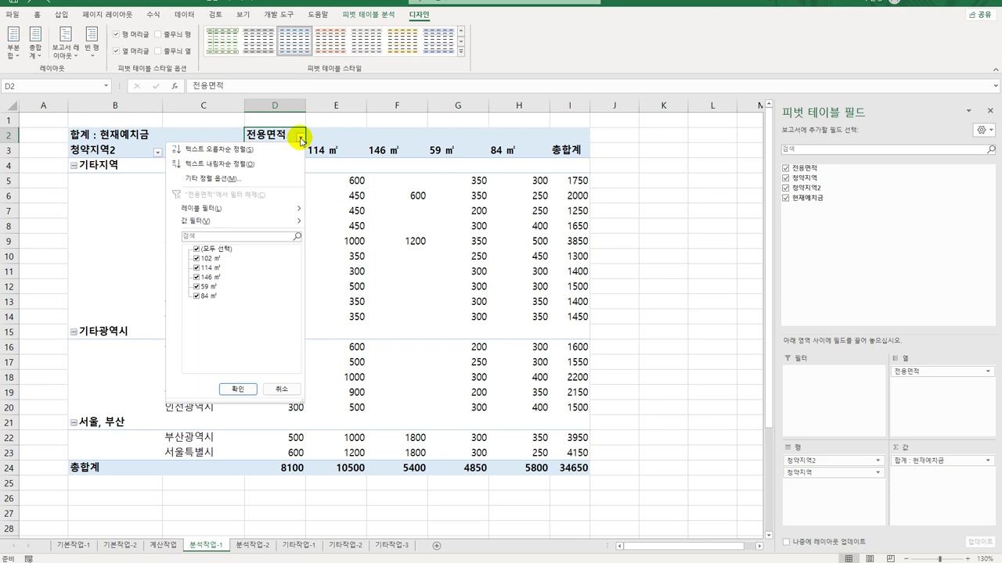
{"action": "left_click", "coordinate": [253, 179]}
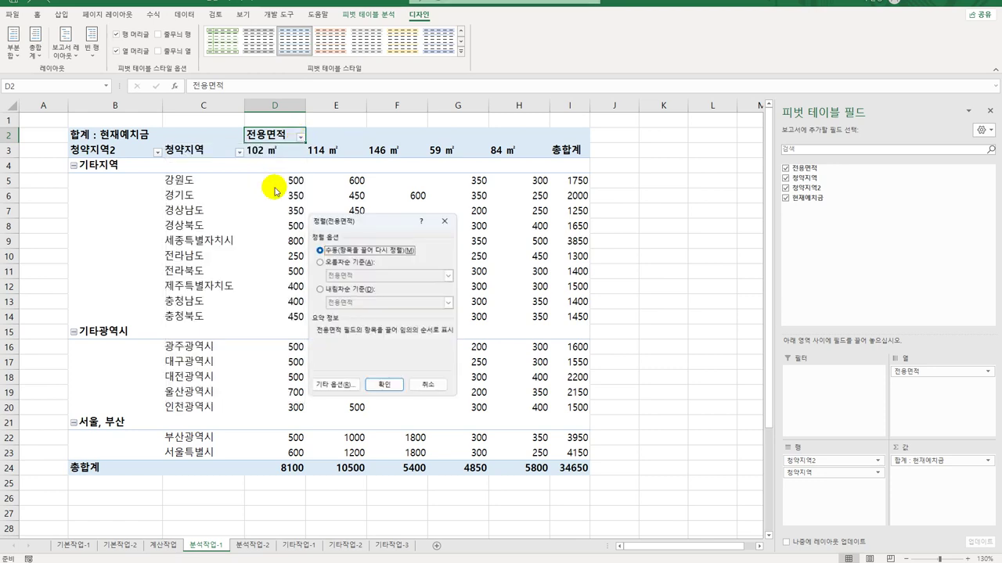
{"action": "left_click", "coordinate": [335, 291]}
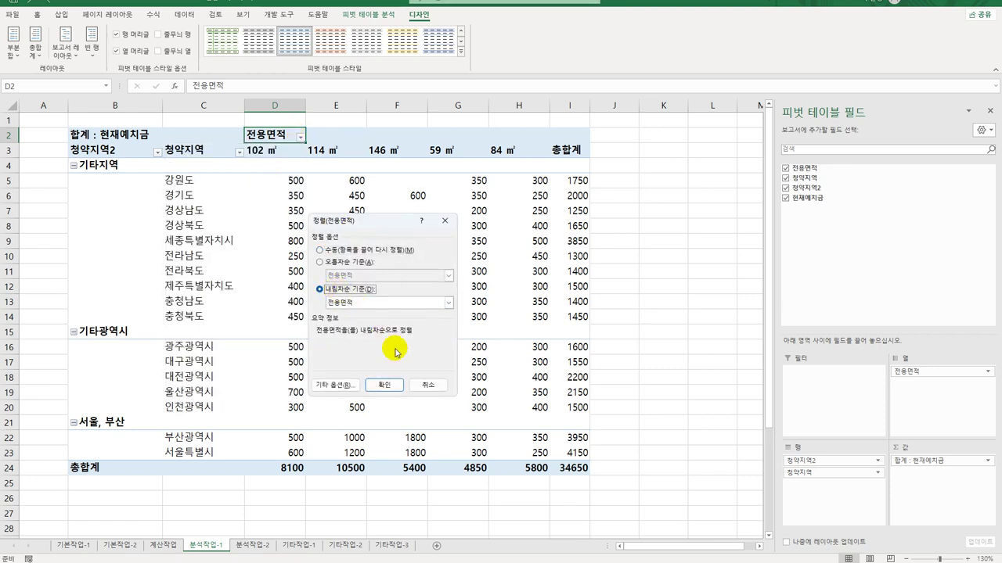
{"action": "left_click", "coordinate": [448, 303]}
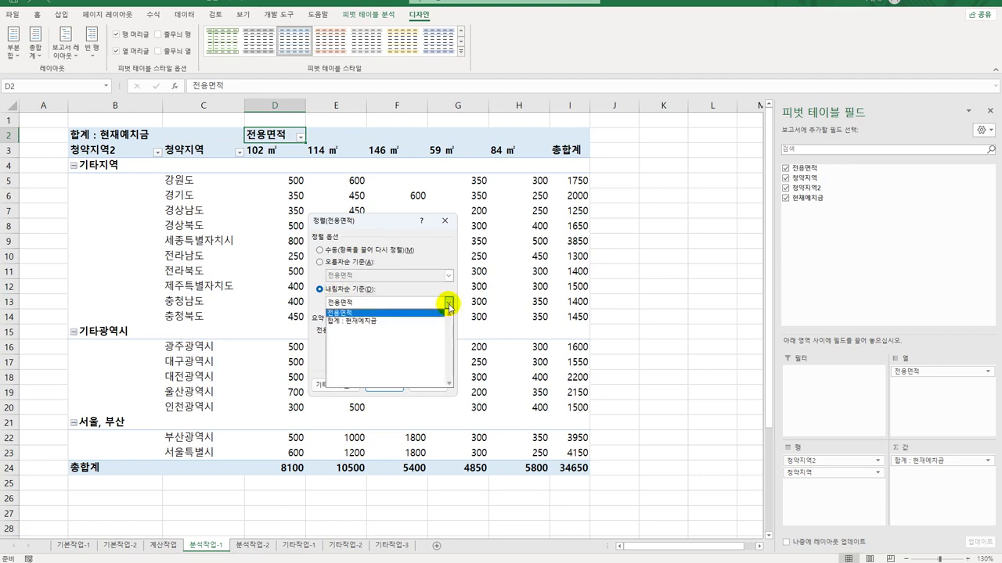
{"action": "left_click", "coordinate": [429, 321]}
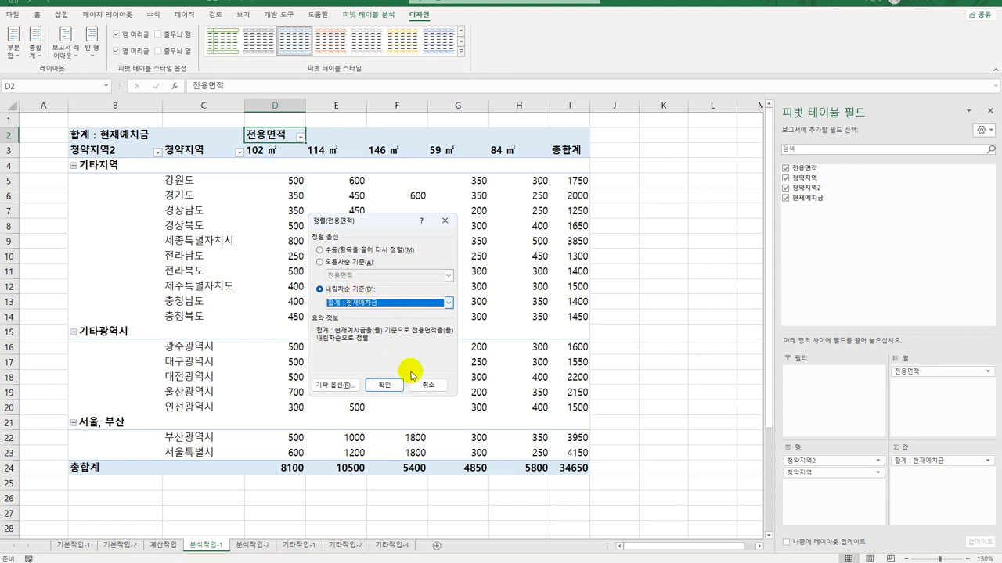
{"action": "left_click", "coordinate": [384, 385]}
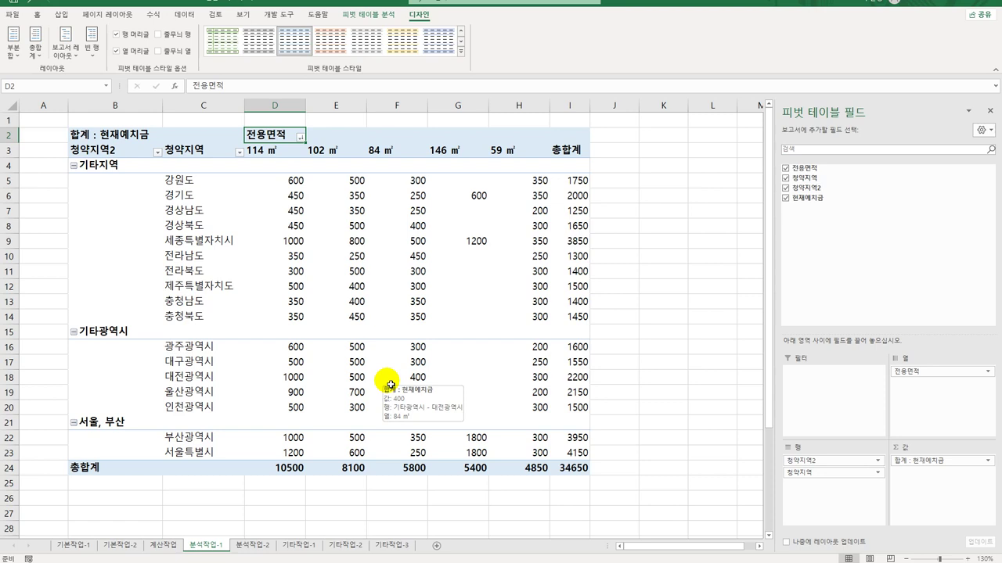
Format the 합계 : 현재예치금 value field as 숫자 with 0 decimal places and a thousands separator
{"action": "left_click", "coordinate": [127, 140]}
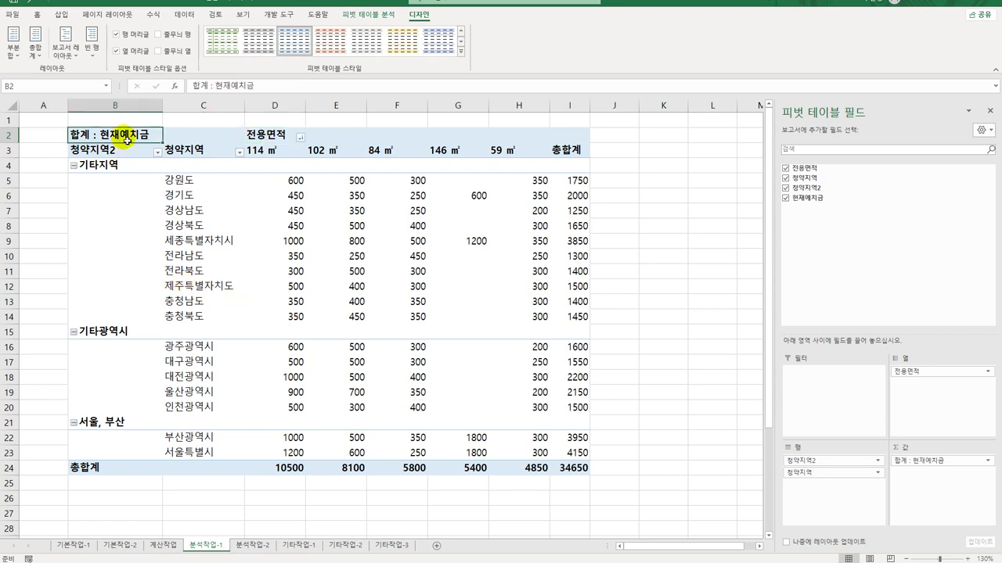
{"action": "right_click", "coordinate": [127, 140]}
{"action": "left_click", "coordinate": [205, 267]}
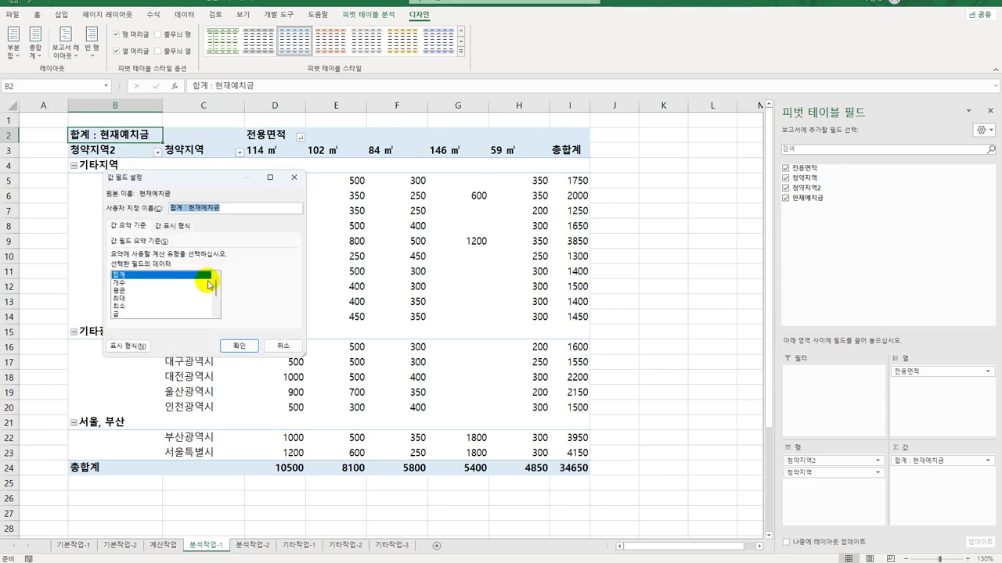
{"action": "left_click", "coordinate": [131, 347]}
{"action": "left_click", "coordinate": [92, 179]}
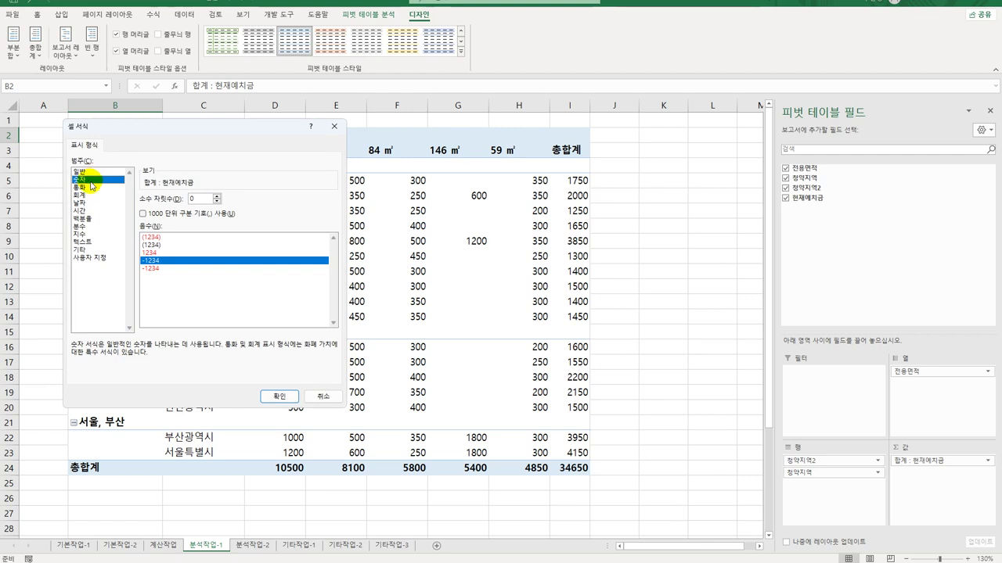
{"action": "left_click", "coordinate": [188, 216]}
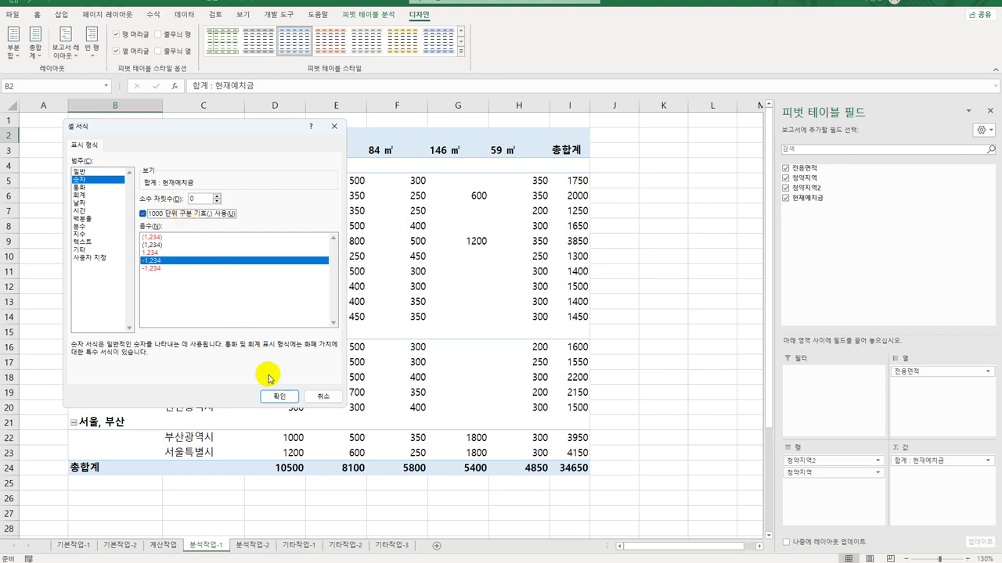
{"action": "left_click", "coordinate": [273, 397]}
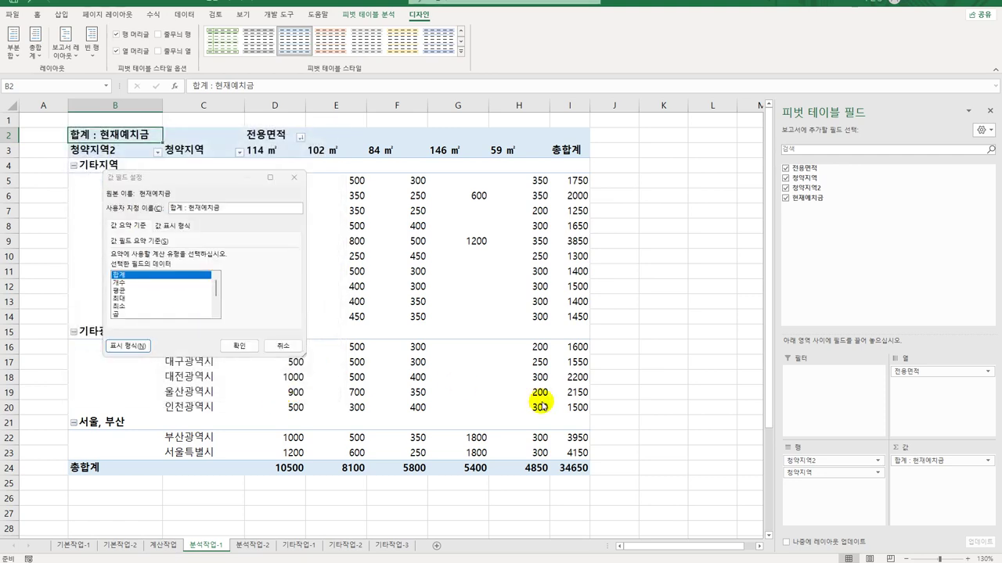
{"action": "left_click", "coordinate": [239, 346]}
{"action": "left_click", "coordinate": [628, 445]}
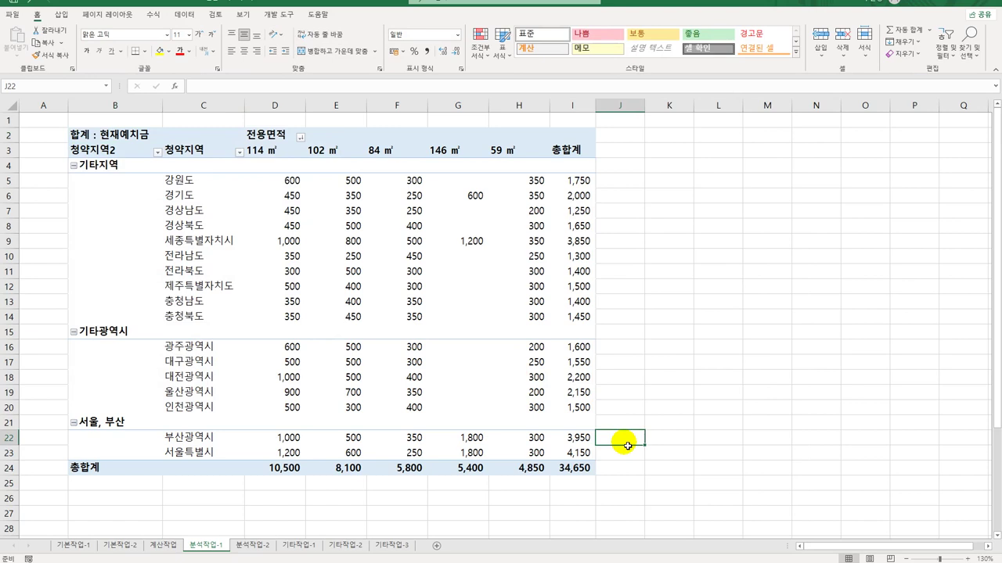
On sheet 분석작업-2, remove duplicate rows from [표1] using only the 4월, 5월 and 6월 columns as criteria
{"action": "left_click", "coordinate": [249, 544]}
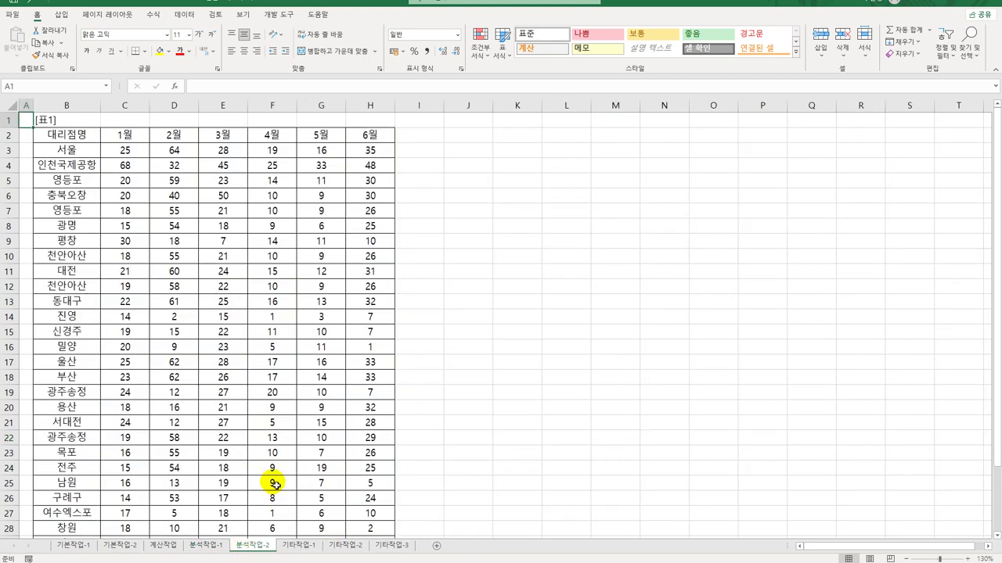
{"action": "left_click", "coordinate": [125, 166]}
{"action": "left_click", "coordinate": [124, 180]}
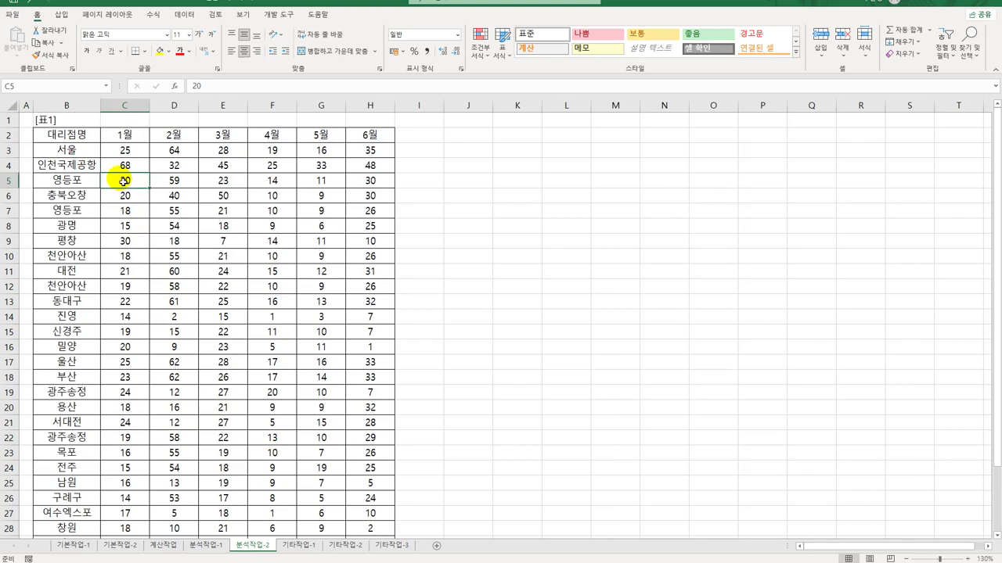
{"action": "left_click", "coordinate": [185, 14]}
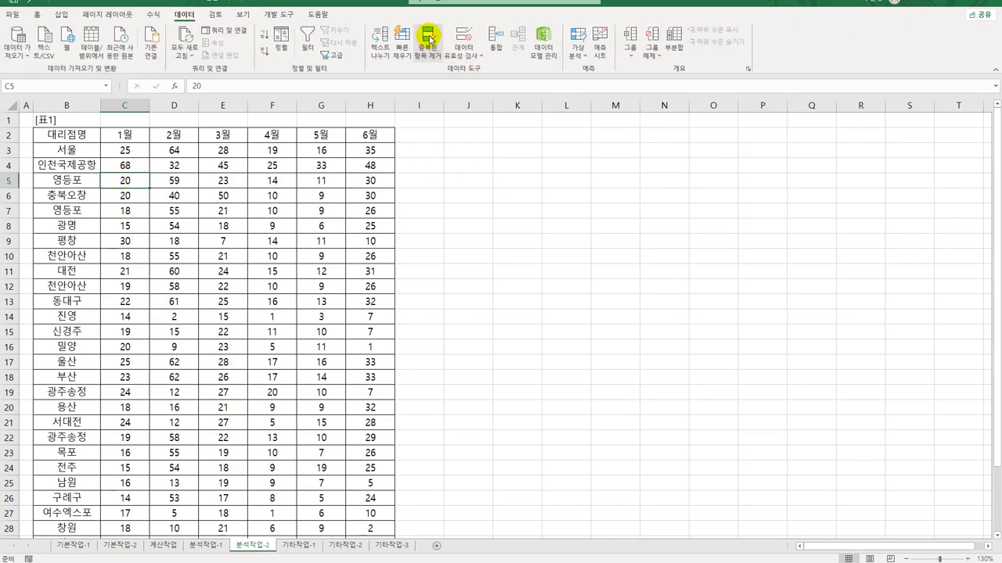
{"action": "left_click", "coordinate": [429, 38]}
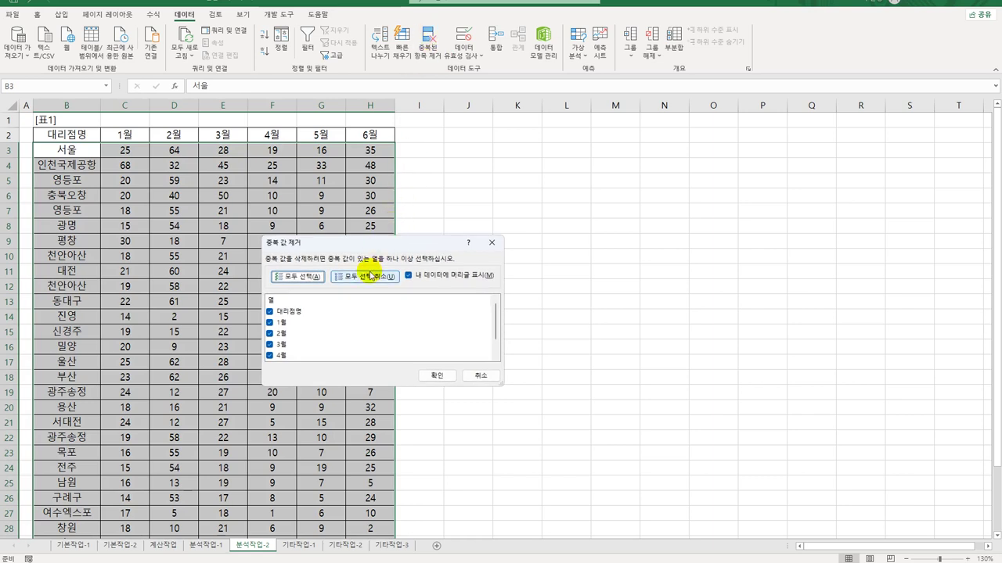
{"action": "left_click", "coordinate": [370, 277]}
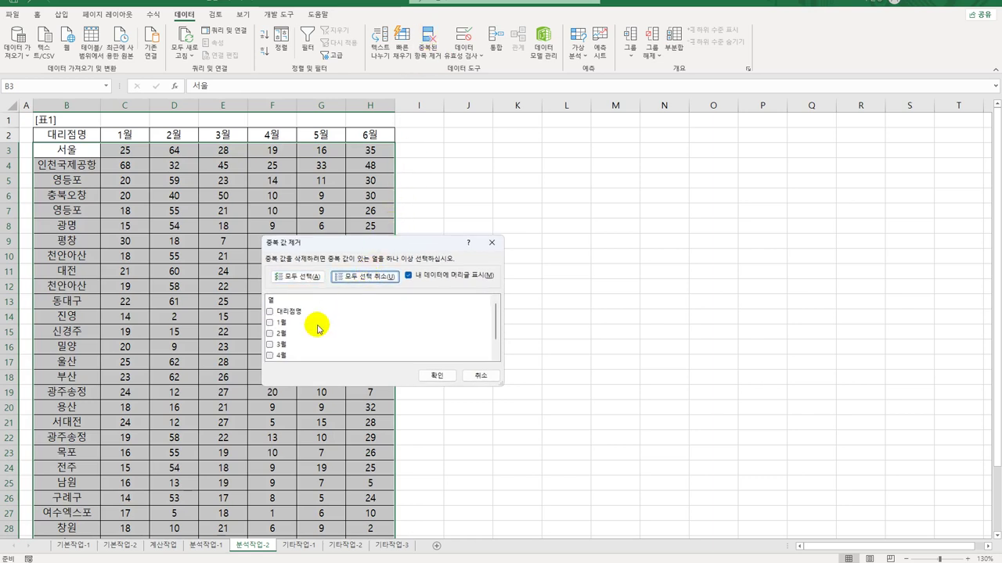
{"action": "left_click", "coordinate": [269, 356]}
{"action": "scroll", "coordinate": [313, 328], "scroll_direction": "down", "scroll_amount": 1}
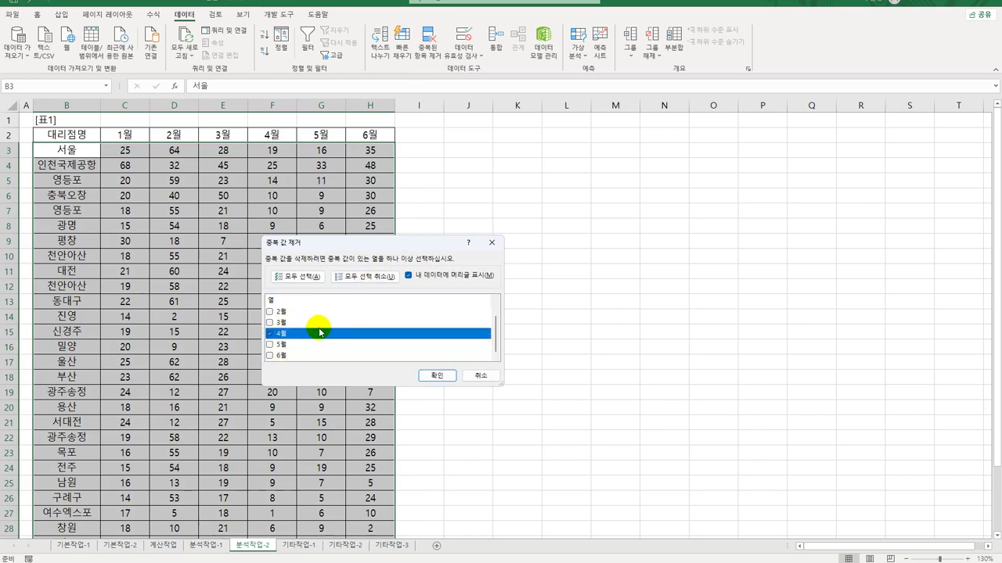
{"action": "left_click", "coordinate": [269, 345]}
{"action": "left_click", "coordinate": [269, 357]}
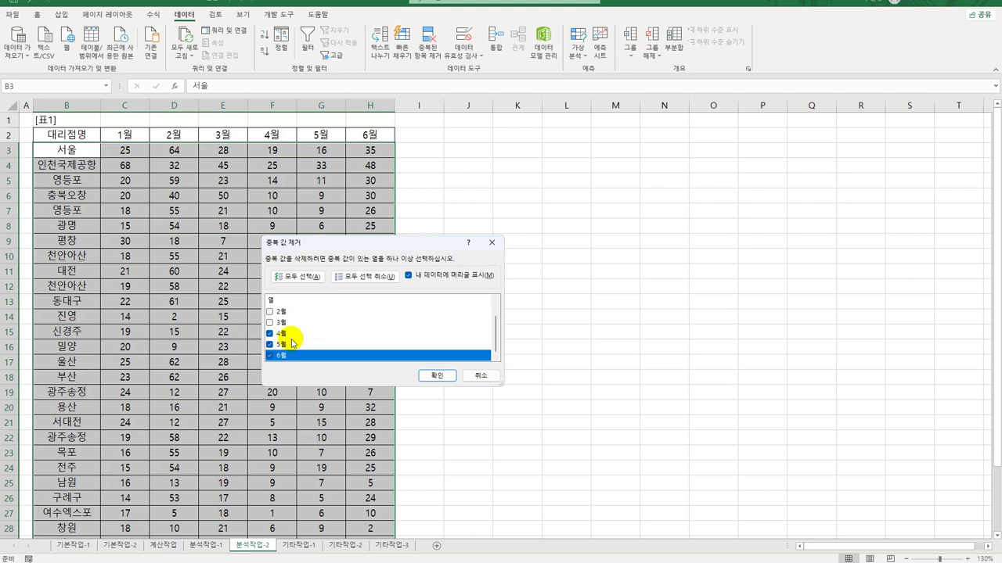
{"action": "left_click", "coordinate": [439, 376]}
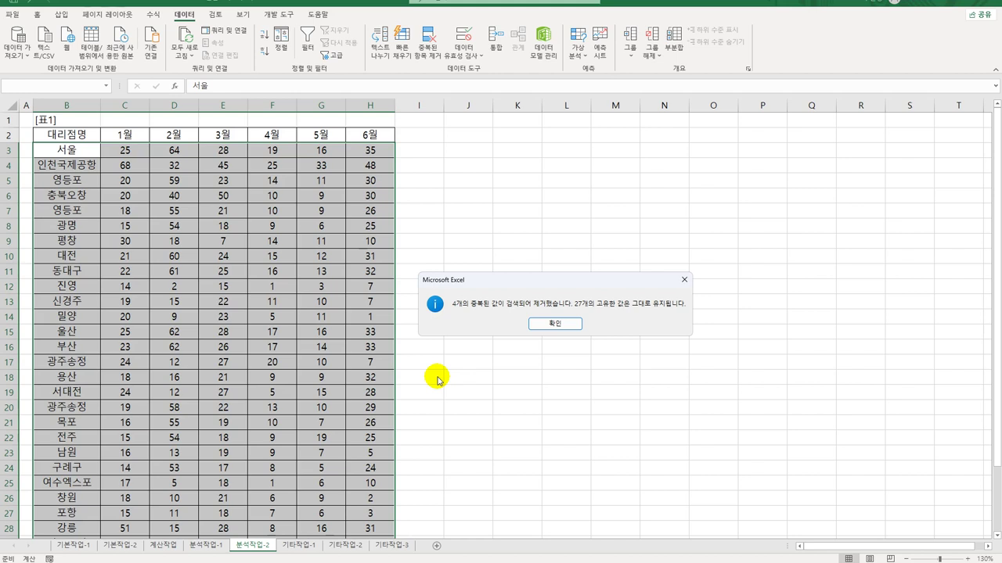
{"action": "left_click", "coordinate": [555, 324]}
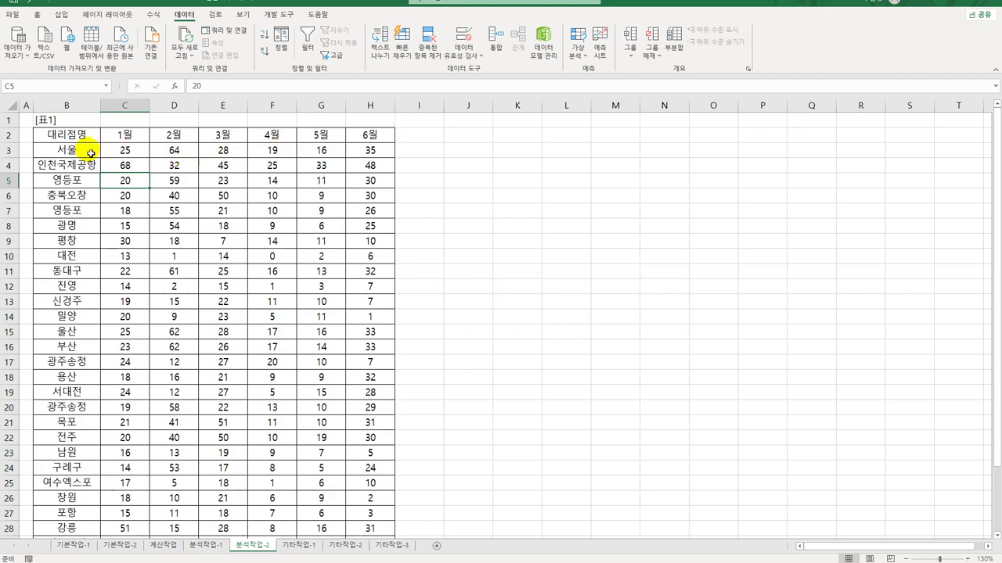
Highlight duplicate 대리점명 values in B3:B29 with the conditional format 진한 녹색 텍스트가 있는 녹색 채우기
{"action": "left_click_drag", "start_coordinate": [75, 149], "coordinate": [76, 514]}
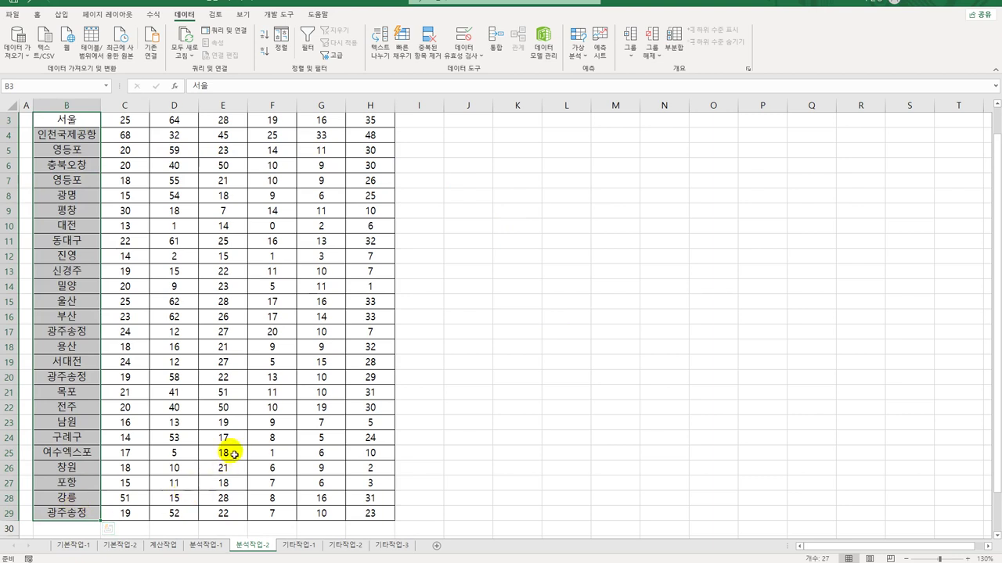
{"action": "left_click", "coordinate": [37, 13]}
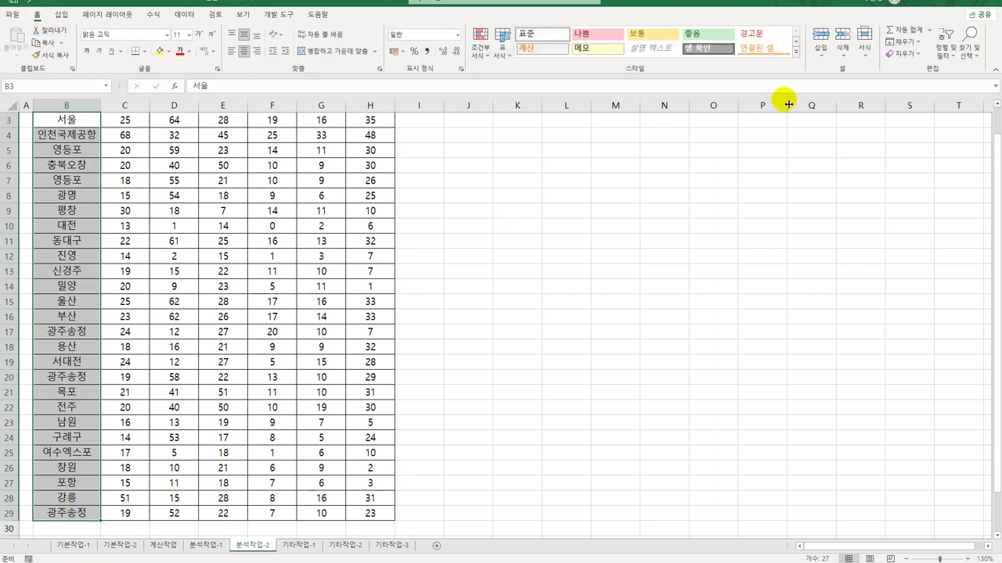
{"action": "left_click", "coordinate": [483, 54]}
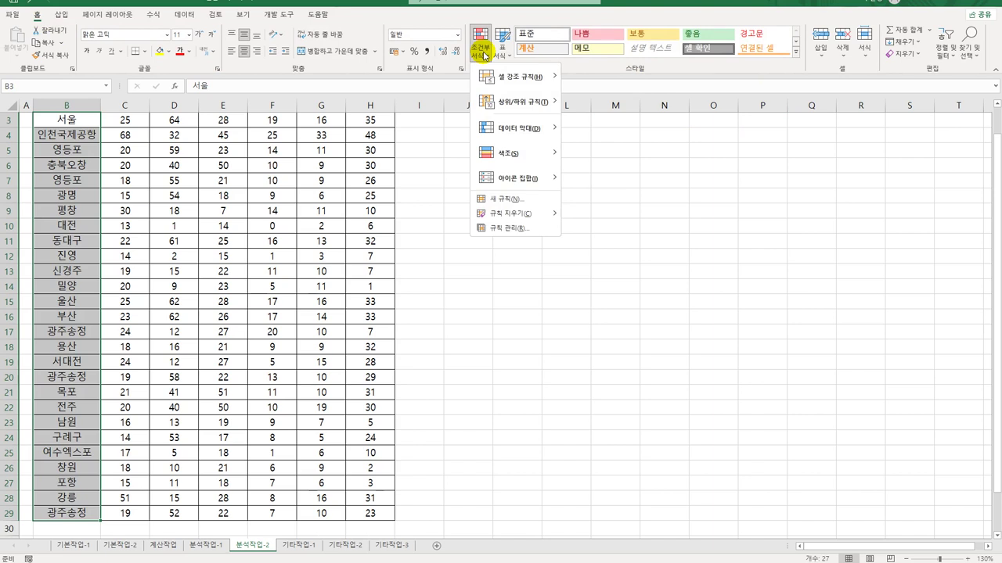
{"action": "mouse_move", "coordinate": [510, 78]}
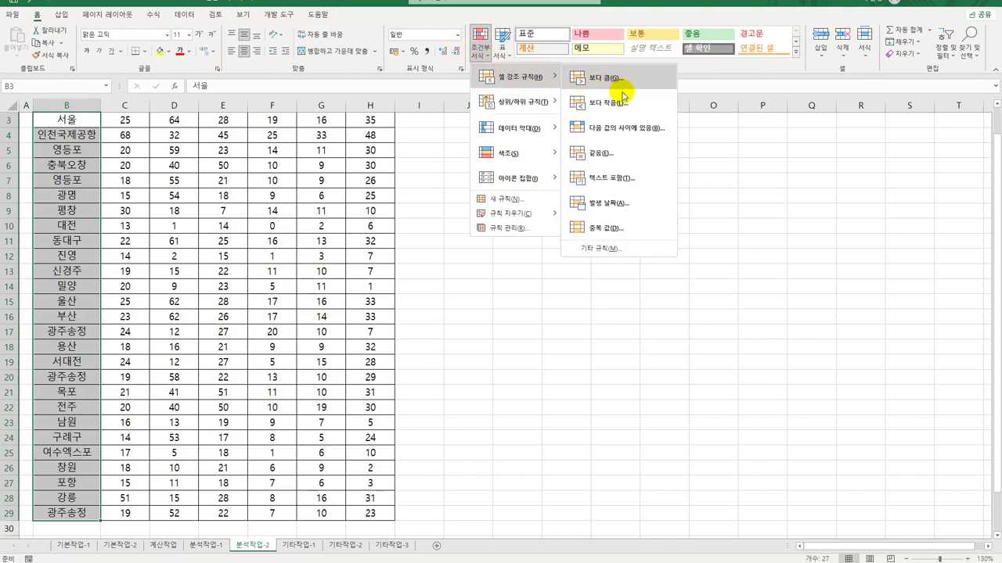
{"action": "left_click", "coordinate": [635, 234]}
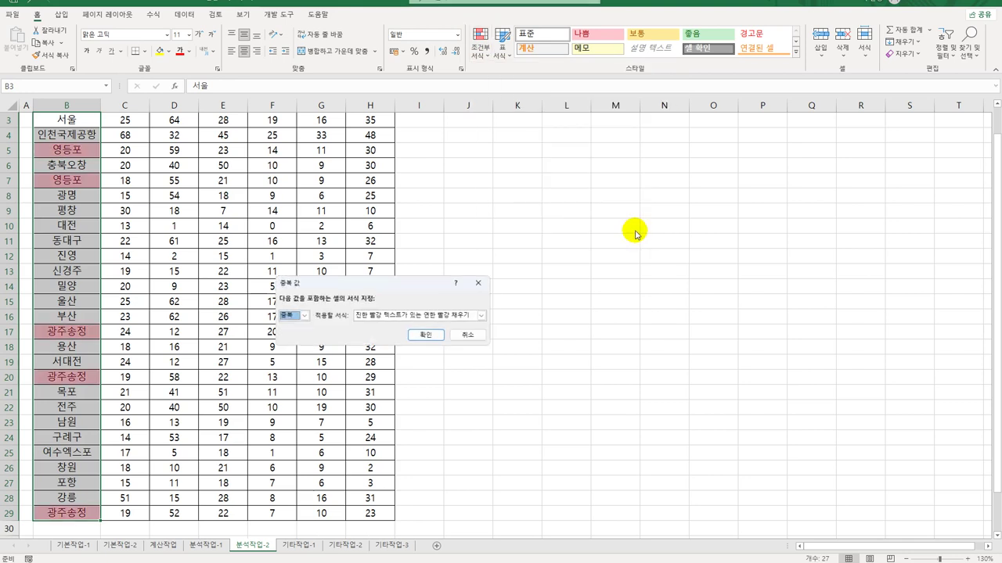
{"action": "left_click", "coordinate": [456, 316]}
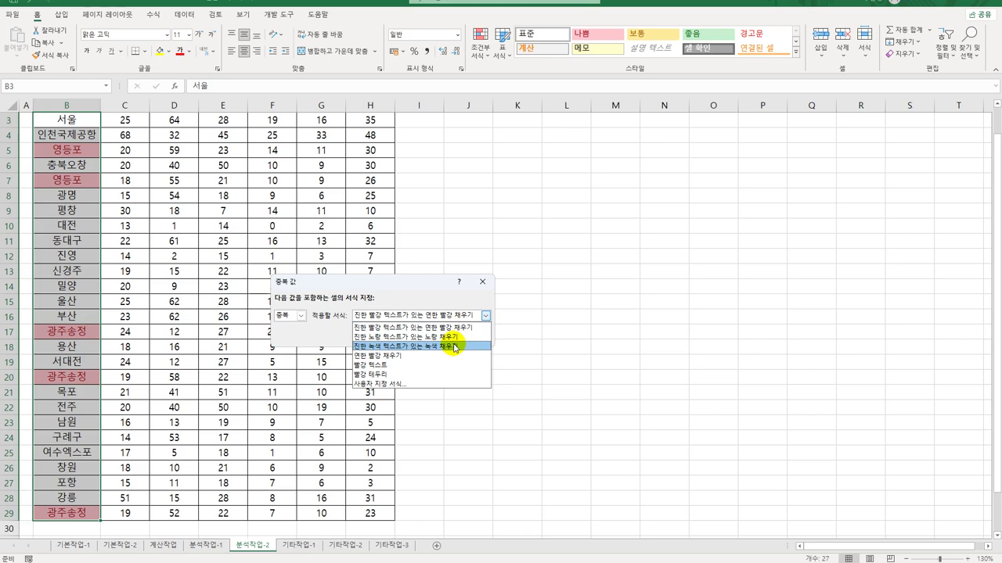
{"action": "left_click", "coordinate": [454, 348]}
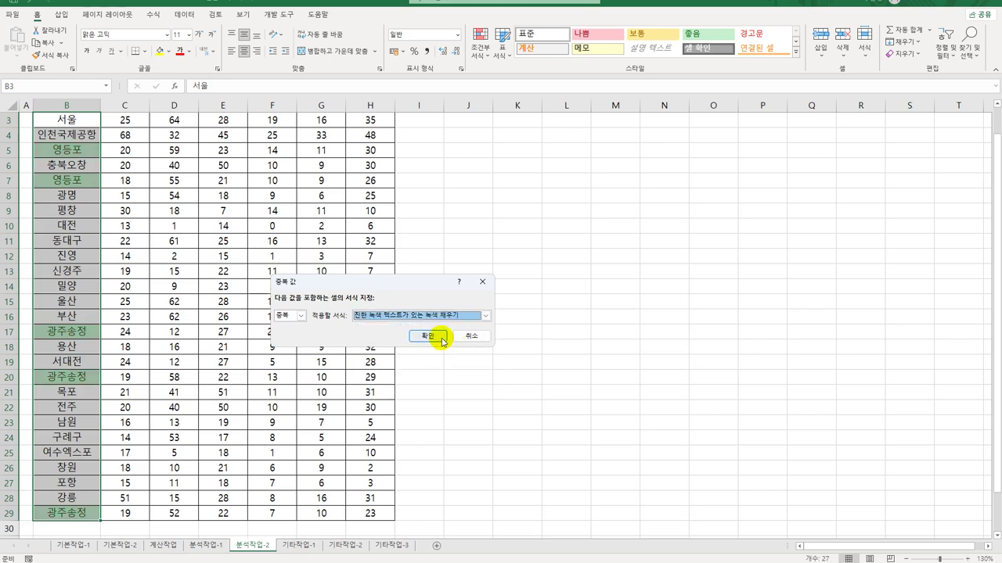
{"action": "left_click", "coordinate": [443, 340]}
{"action": "scroll", "coordinate": [426, 389], "scroll_direction": "up", "scroll_amount": 1}
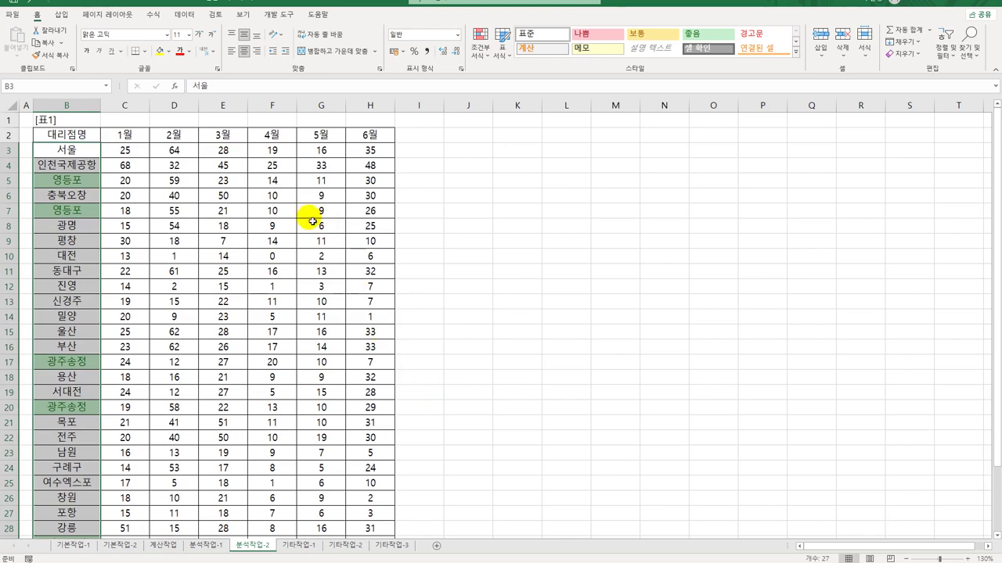
Turn on the automatic filter for the header row of [표1]
{"action": "left_click", "coordinate": [209, 135]}
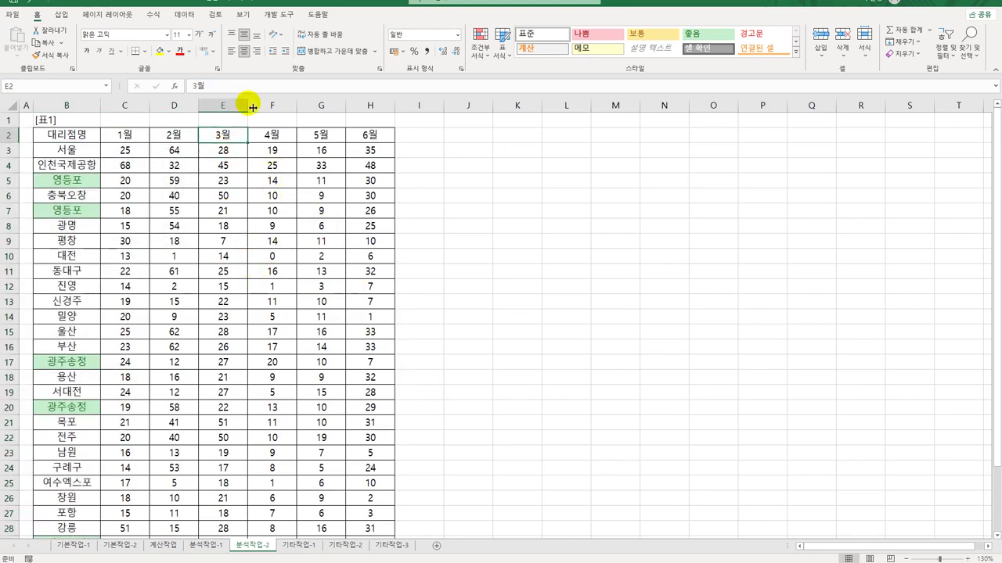
{"action": "left_click", "coordinate": [185, 14]}
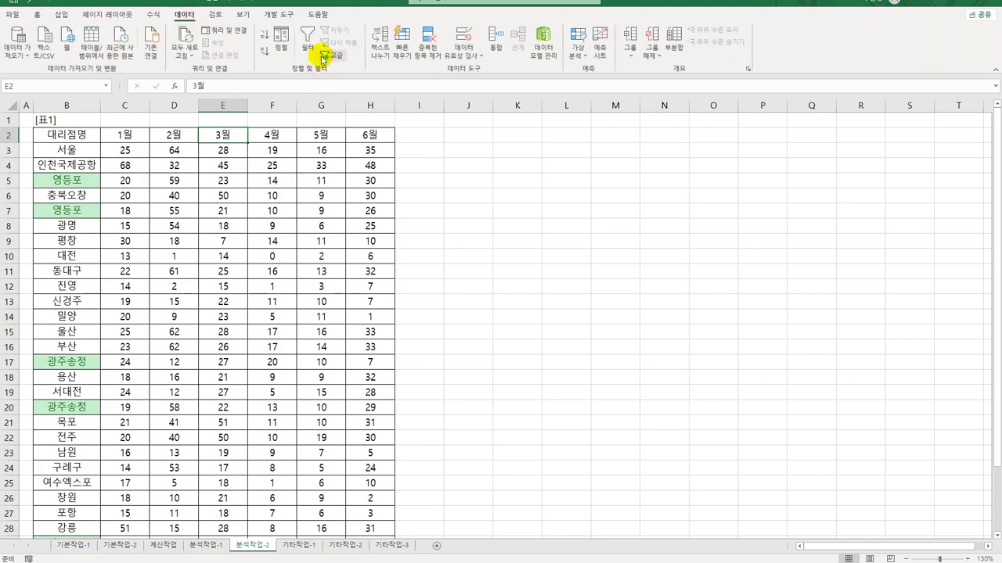
{"action": "left_click", "coordinate": [315, 55]}
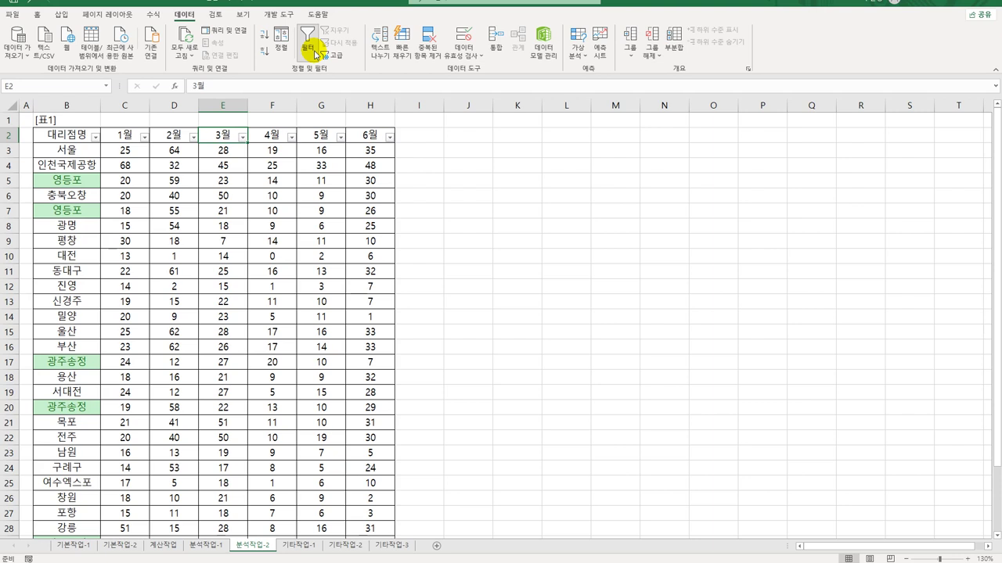
Try sorting [표1] by the green cell color in 대리점명, and undo the sort
{"action": "left_click", "coordinate": [90, 138]}
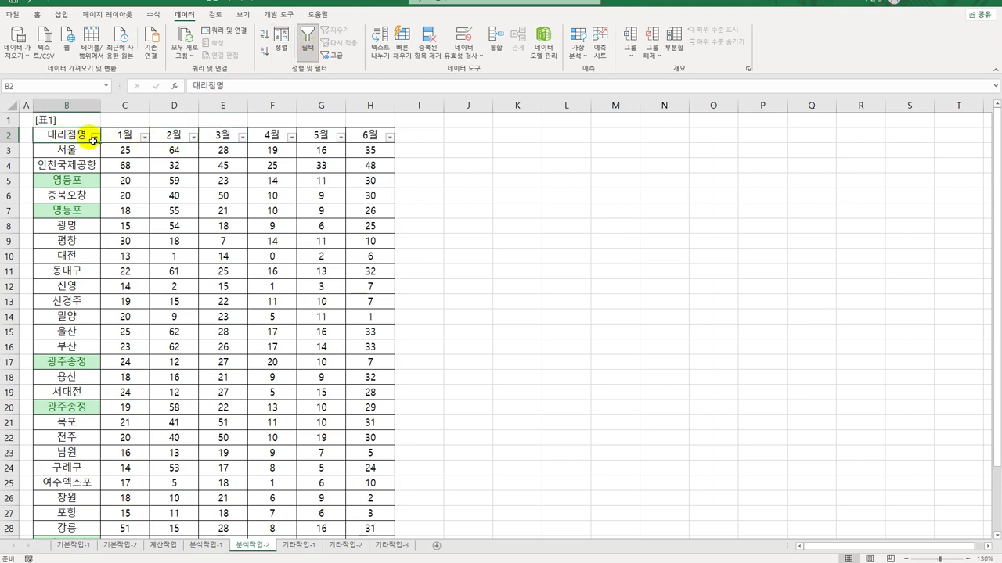
{"action": "left_click", "coordinate": [96, 140]}
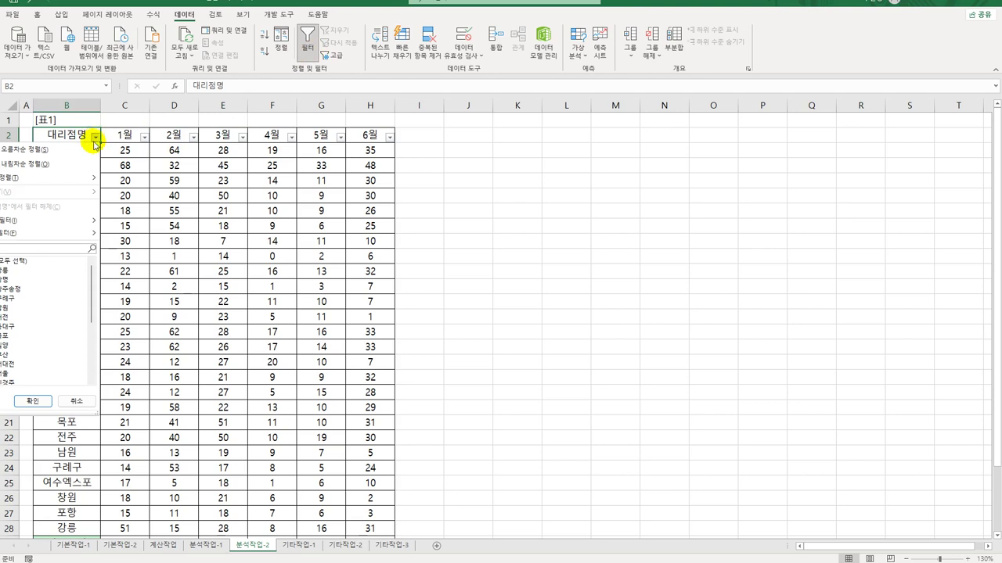
{"action": "mouse_move", "coordinate": [85, 179]}
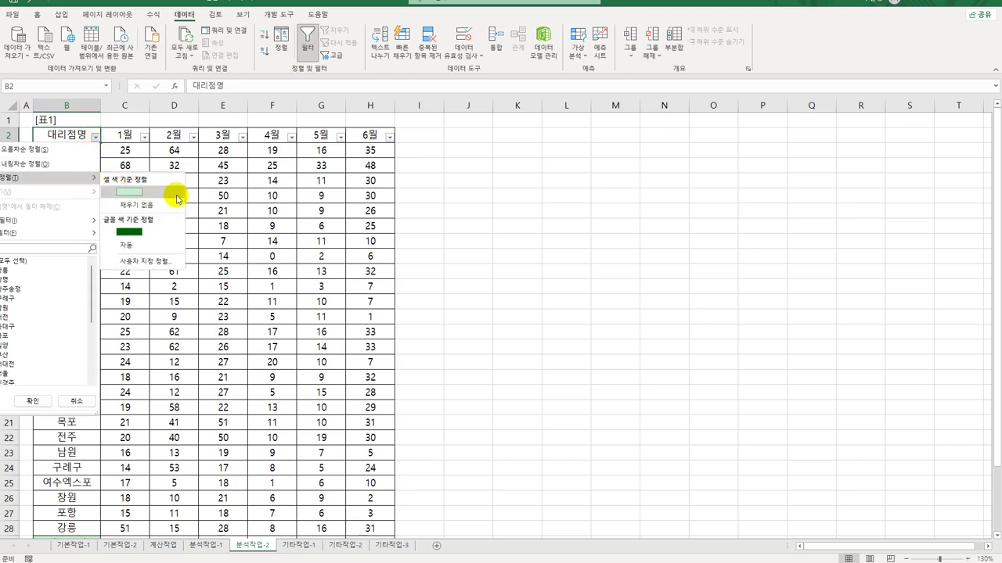
{"action": "left_click", "coordinate": [177, 197]}
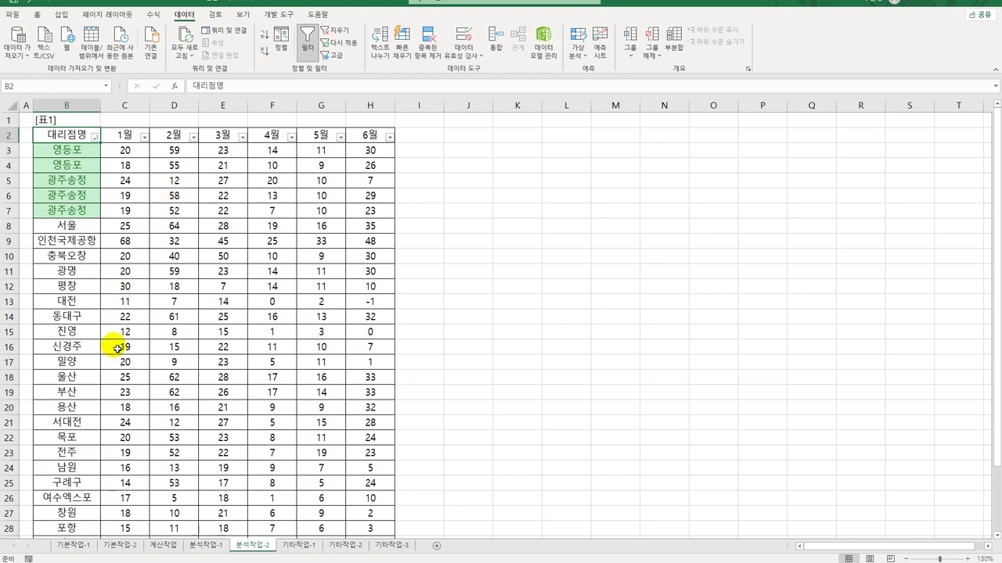
{"action": "left_click", "coordinate": [30, 3]}
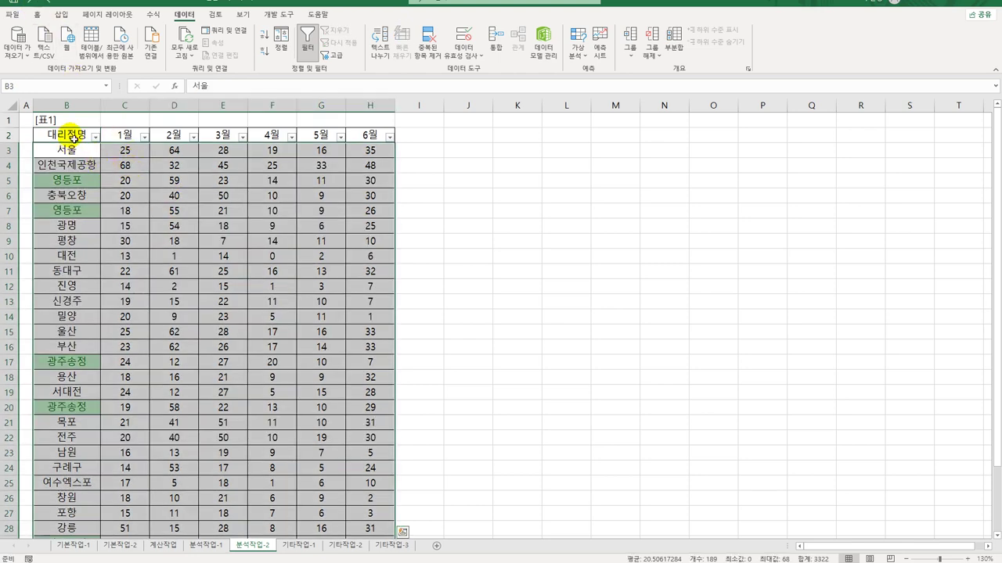
Filter the 대리점명 column by the green cell color
{"action": "left_click", "coordinate": [70, 135]}
{"action": "left_click", "coordinate": [95, 137]}
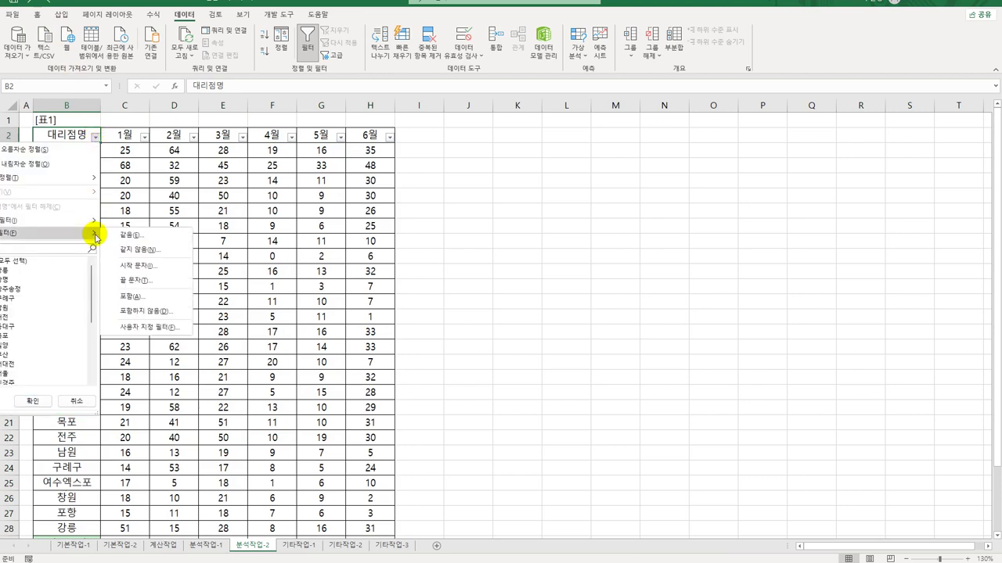
{"action": "mouse_move", "coordinate": [88, 225]}
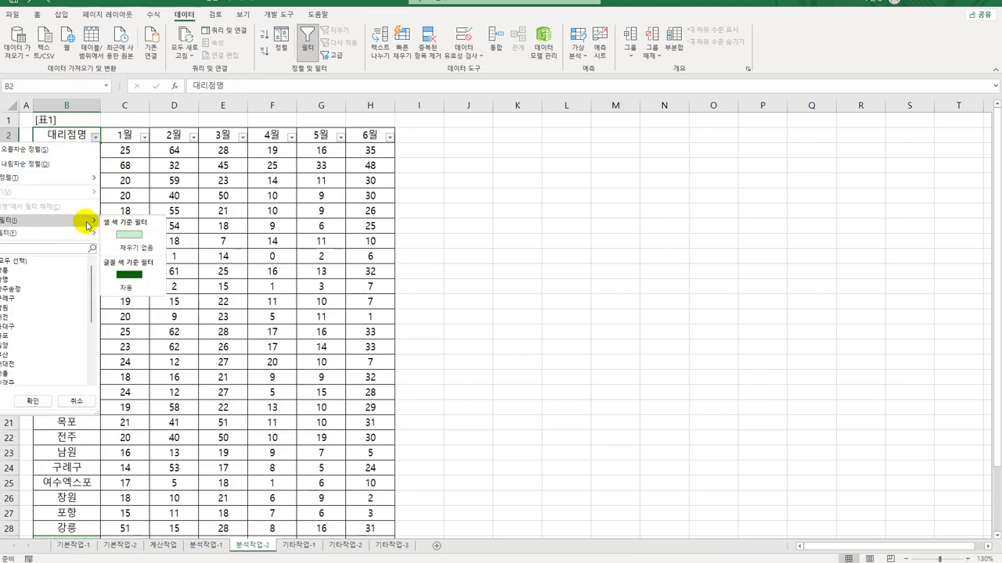
{"action": "left_click", "coordinate": [129, 235]}
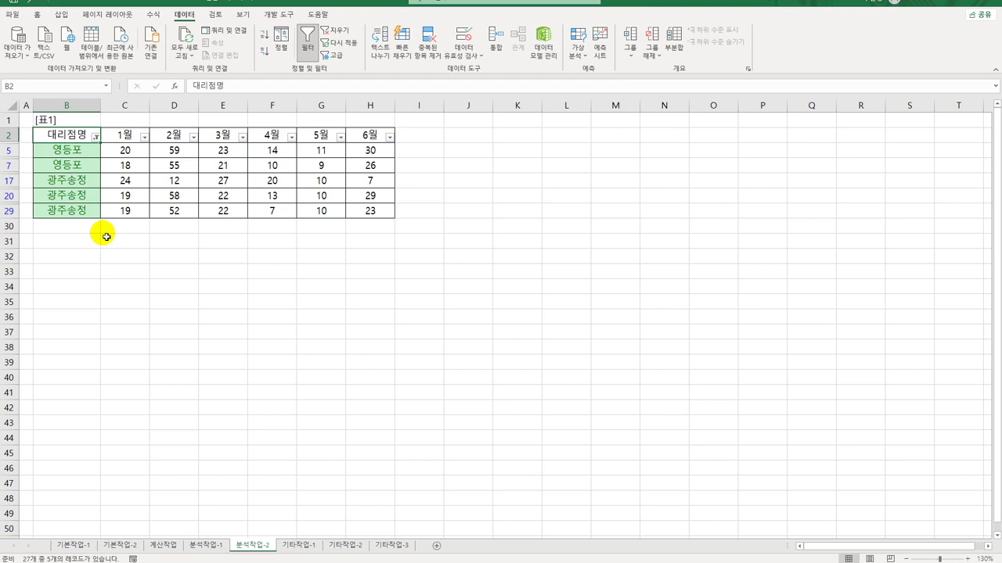
On sheet 기타작업-1, add the 지역 and 2025년 data (F3:G13) of [표2] to the 지역별 봄꽃 개화시기 chart as a new series
{"action": "left_click", "coordinate": [306, 547]}
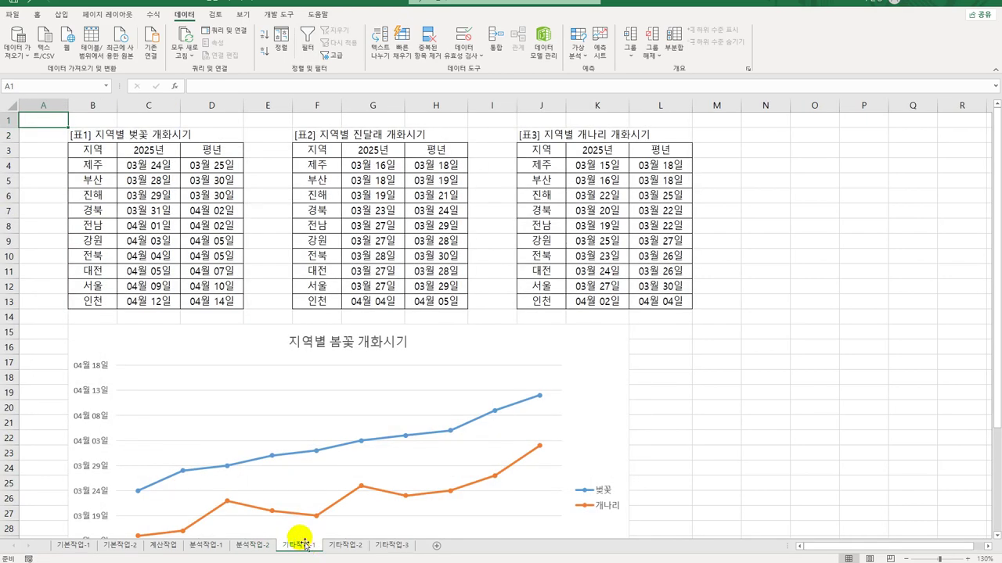
{"action": "scroll", "coordinate": [458, 436], "scroll_direction": "down", "scroll_amount": 3}
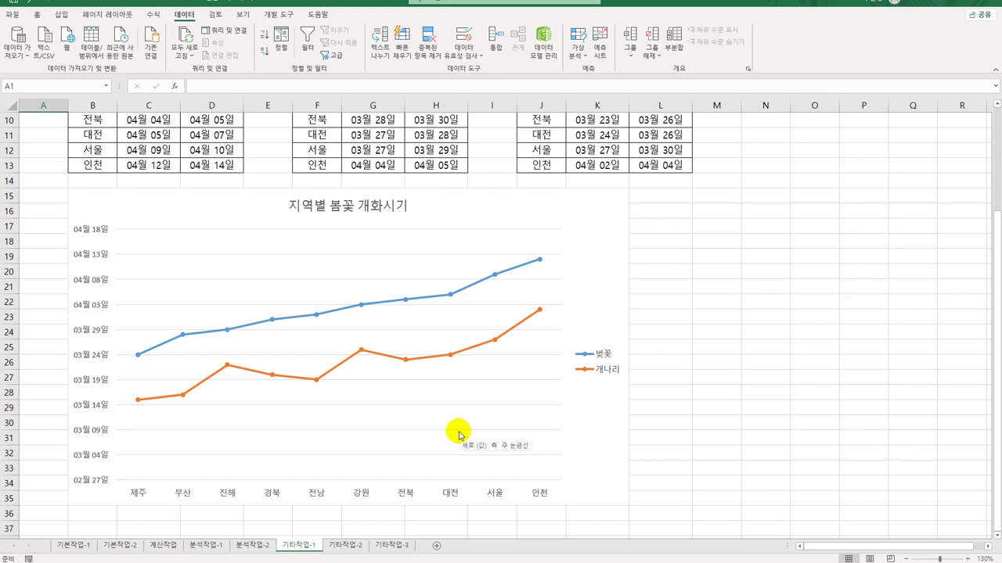
{"action": "scroll", "coordinate": [459, 434], "scroll_direction": "up", "scroll_amount": 3}
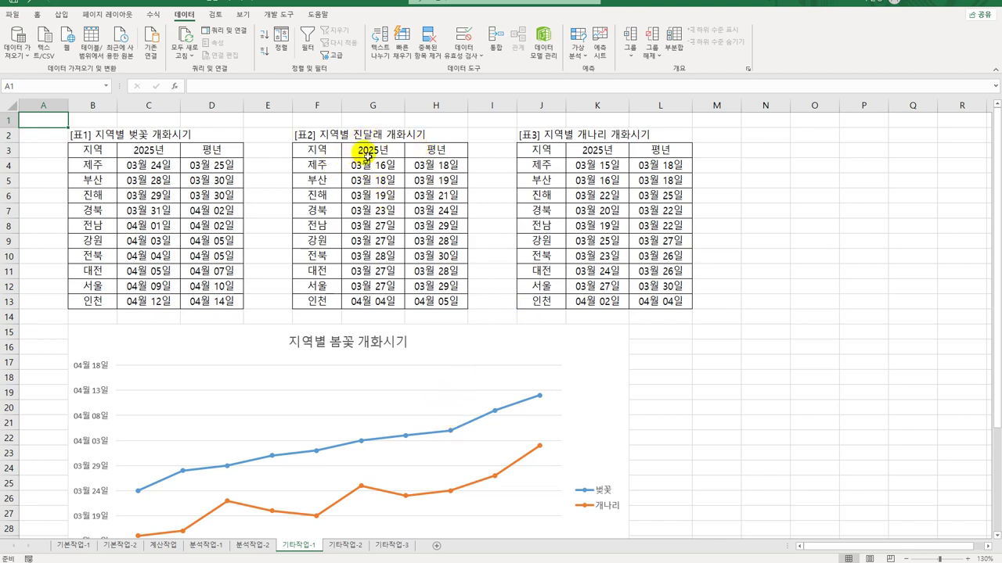
{"action": "left_click", "coordinate": [330, 152]}
{"action": "left_click_drag", "start_coordinate": [330, 152], "coordinate": [369, 305]}
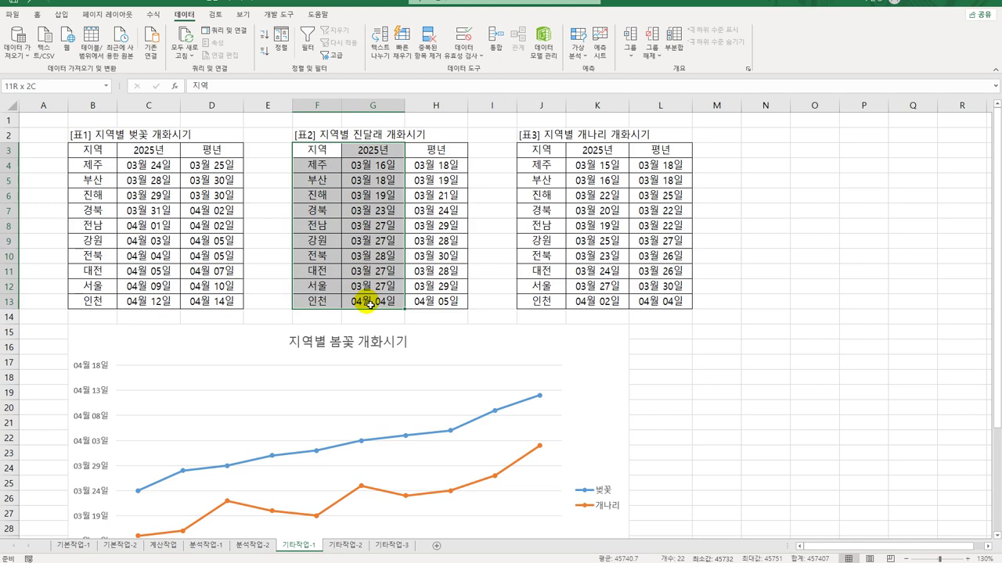
{"action": "left_click_drag", "start_coordinate": [370, 305], "coordinate": [370, 305]}
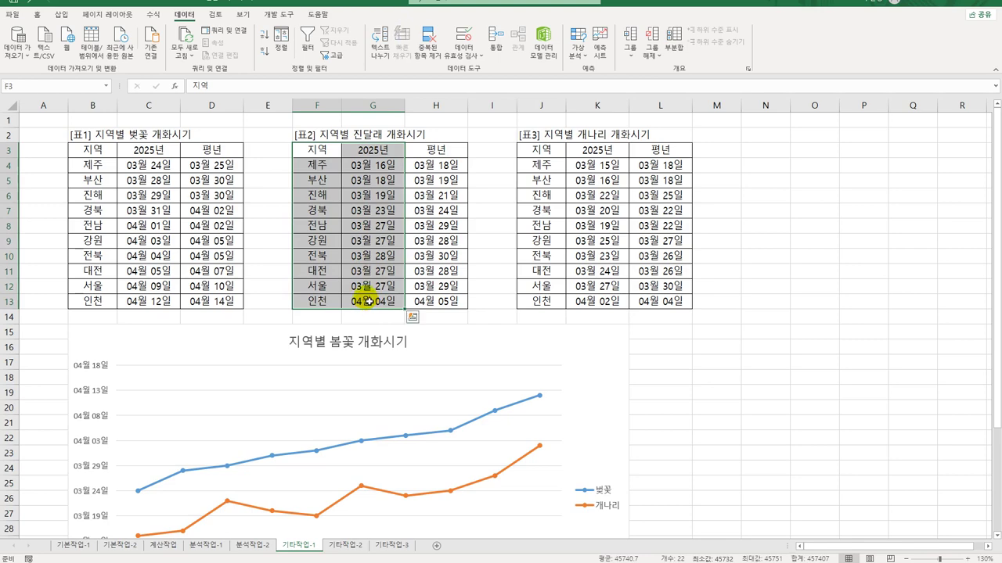
{"action": "key", "text": "ctrl+c"}
{"action": "scroll", "coordinate": [469, 321], "scroll_direction": "down", "scroll_amount": 3}
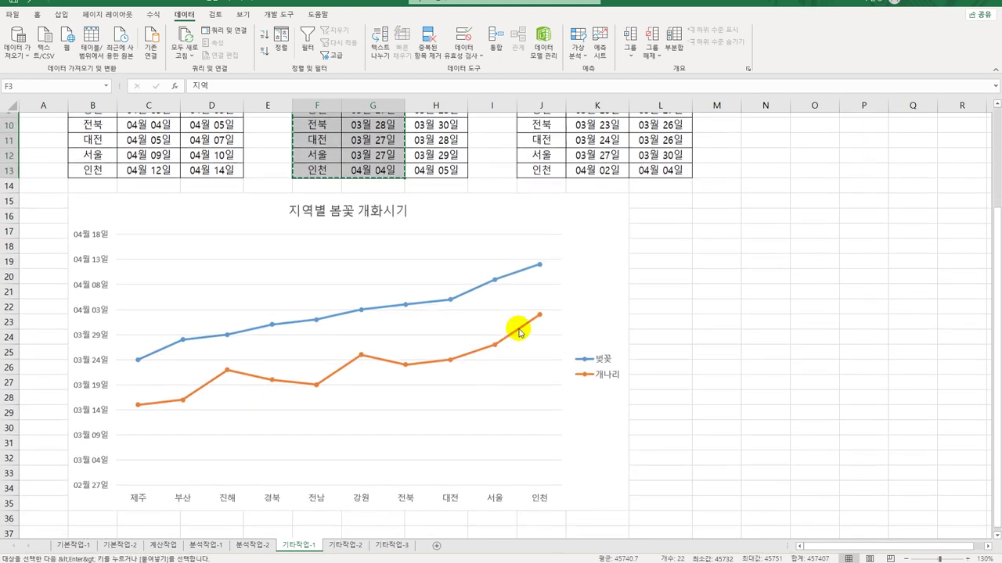
{"action": "left_click", "coordinate": [595, 305]}
{"action": "key", "text": "ctrl+v"}
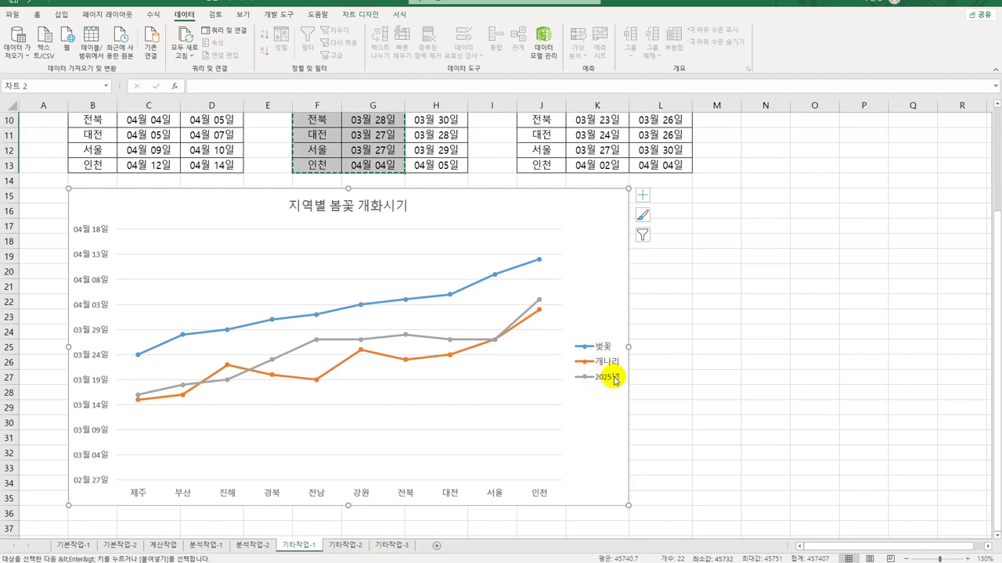
Rename the chart's 2025년 data series as 진달래 in the chart's data source
{"action": "scroll", "coordinate": [603, 383], "scroll_direction": "up", "scroll_amount": 3}
{"action": "scroll", "coordinate": [598, 399], "scroll_direction": "down", "scroll_amount": 3}
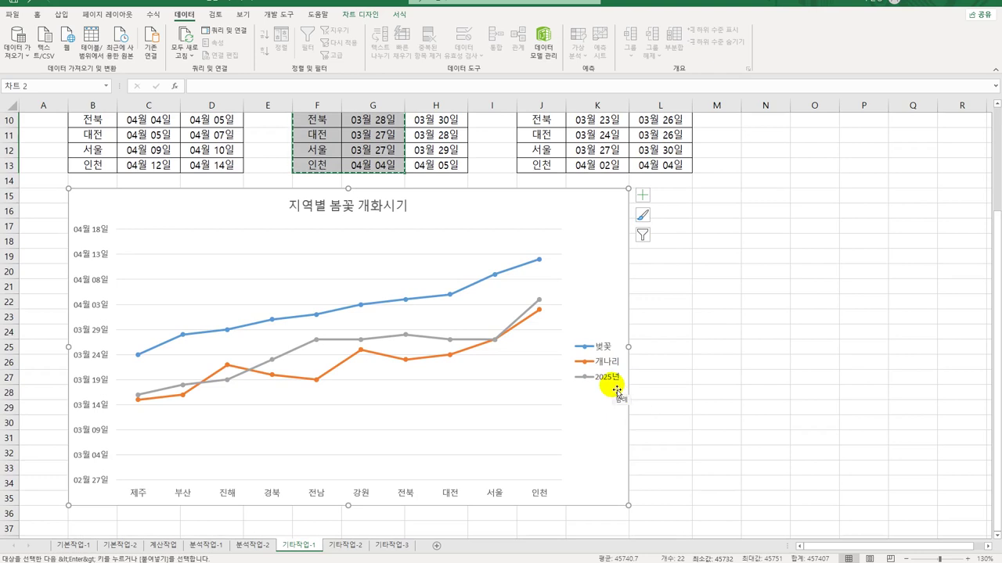
{"action": "right_click", "coordinate": [555, 222]}
{"action": "left_click", "coordinate": [617, 352]}
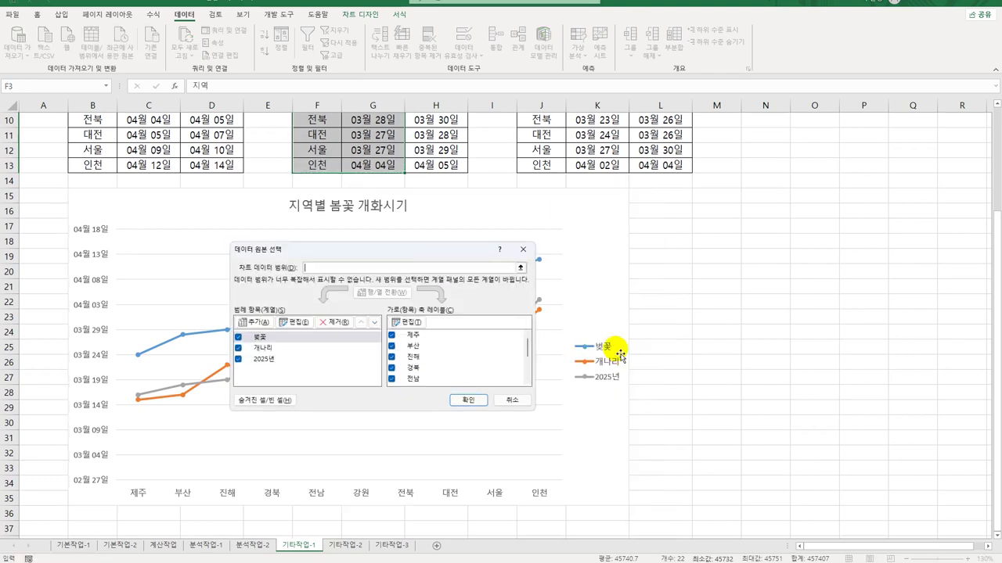
{"action": "left_click", "coordinate": [273, 360]}
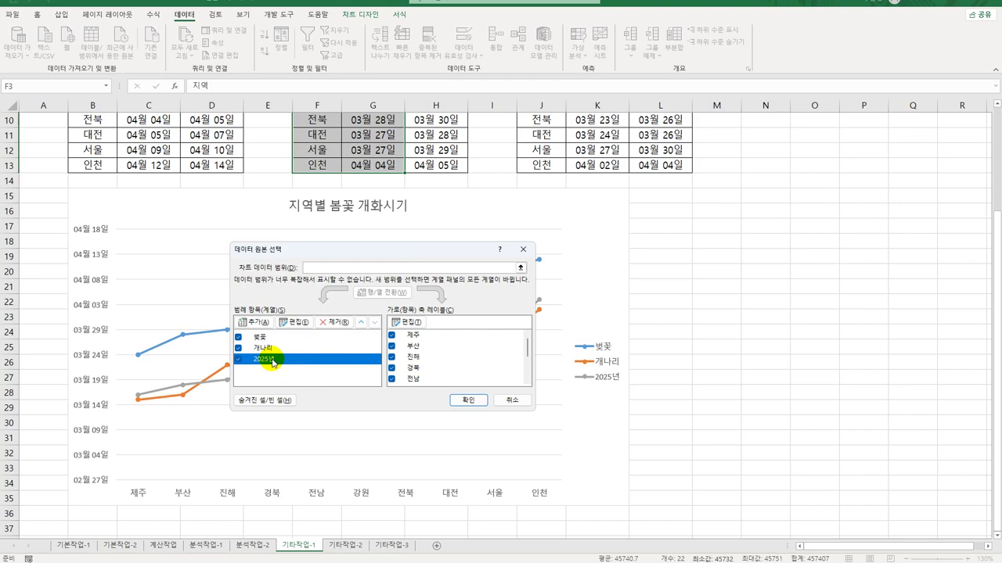
{"action": "left_click", "coordinate": [289, 324]}
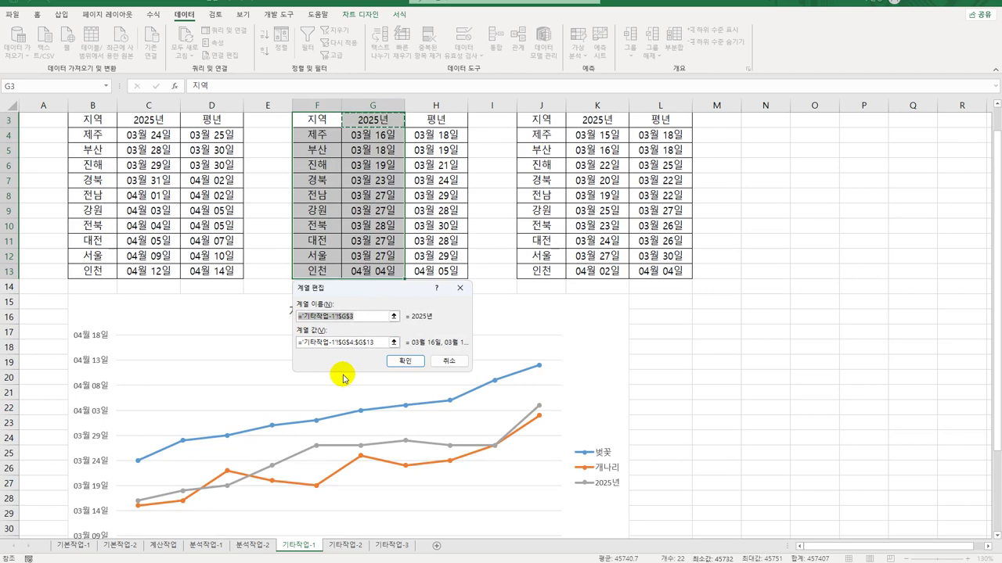
{"action": "type", "text": "ㅍ진달래"}
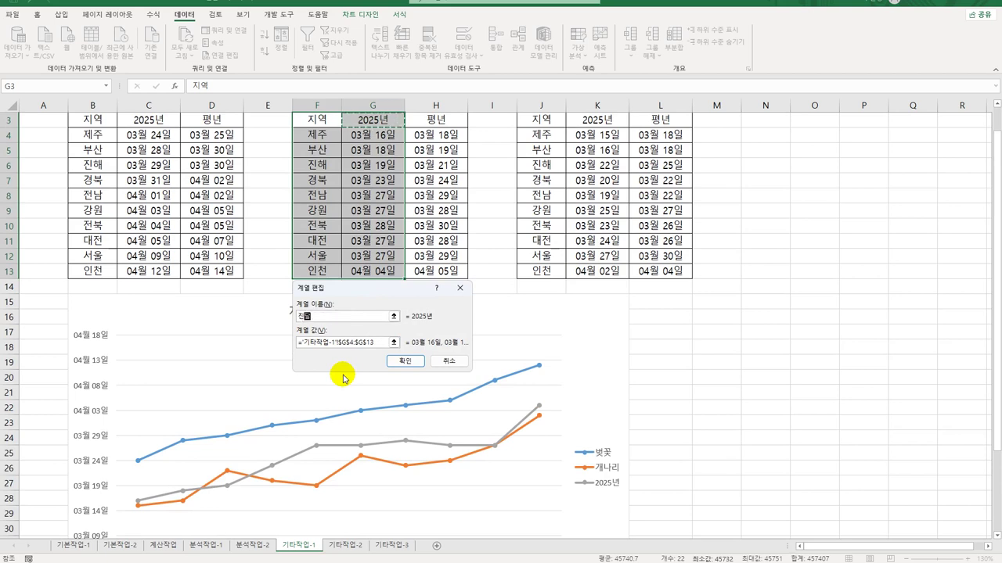
{"action": "left_click", "coordinate": [401, 362]}
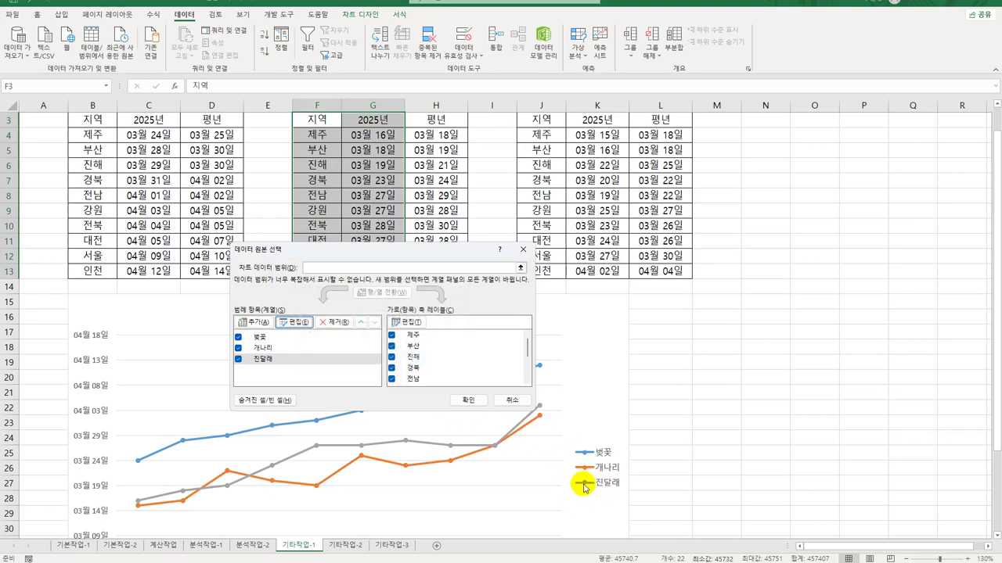
{"action": "left_click", "coordinate": [468, 400]}
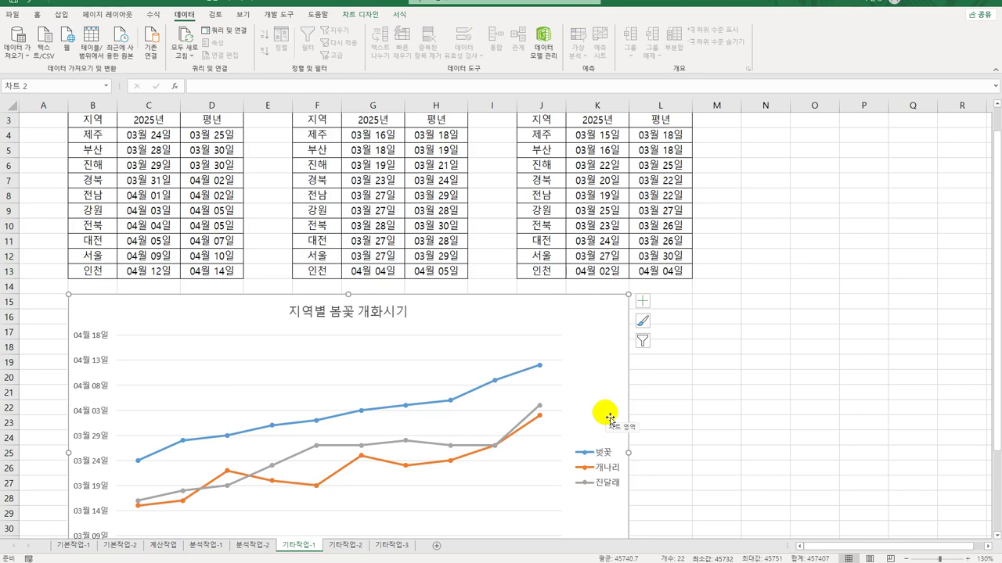
Try changing the chart type from the 개나리 series to 영역형 for the whole chart, and undo the change
{"action": "scroll", "coordinate": [552, 447], "scroll_direction": "down", "scroll_amount": 3}
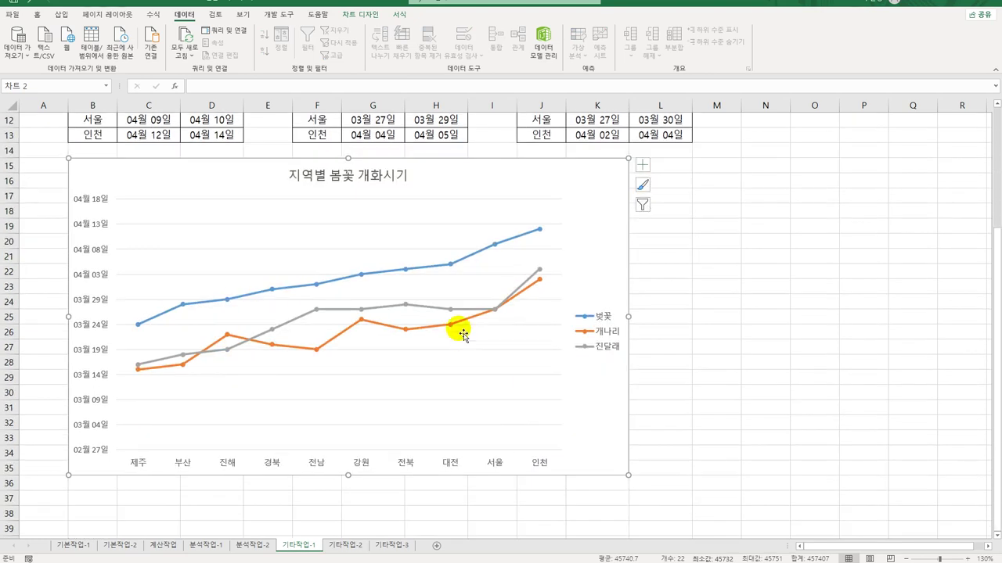
{"action": "left_click", "coordinate": [453, 326]}
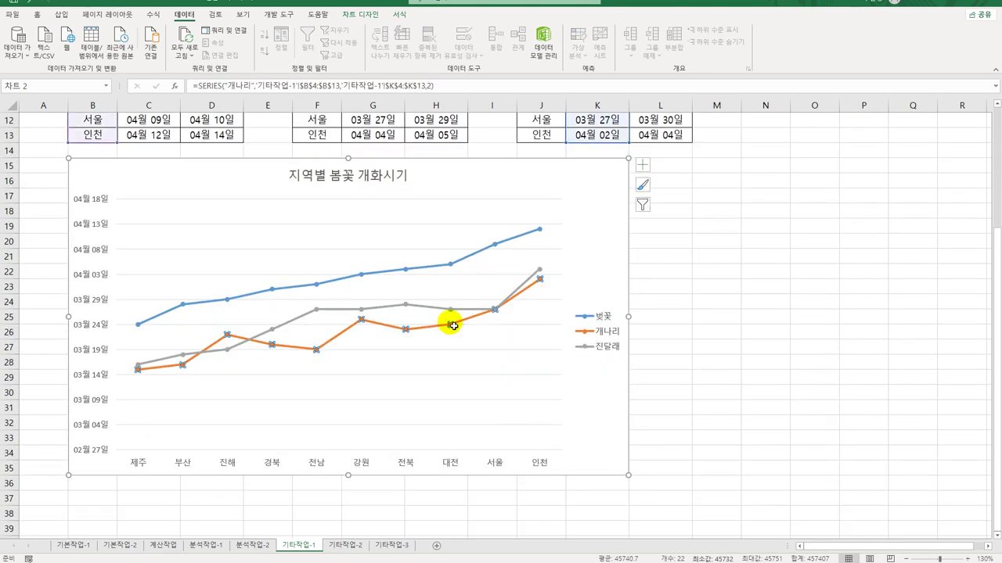
{"action": "right_click", "coordinate": [453, 325]}
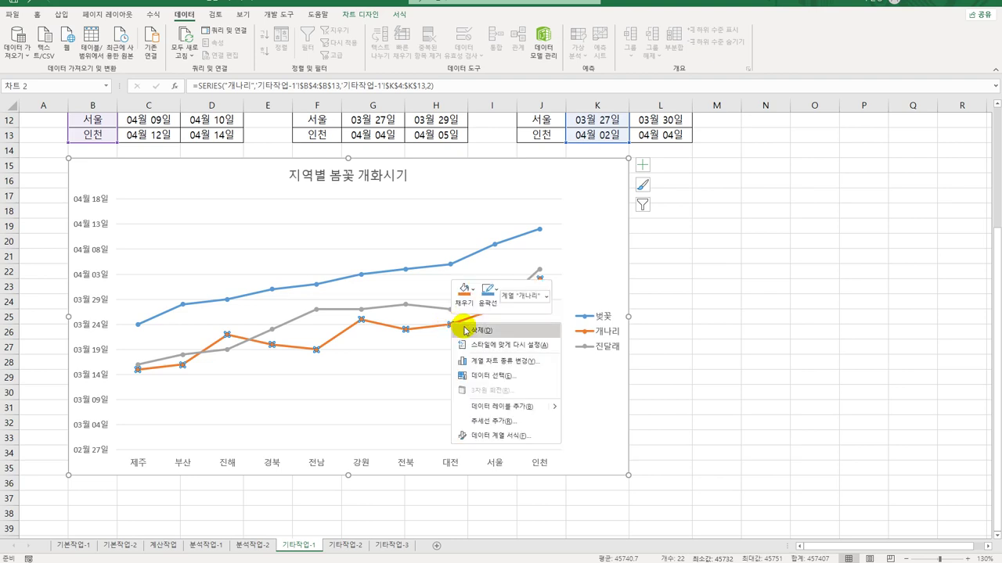
{"action": "left_click", "coordinate": [548, 370]}
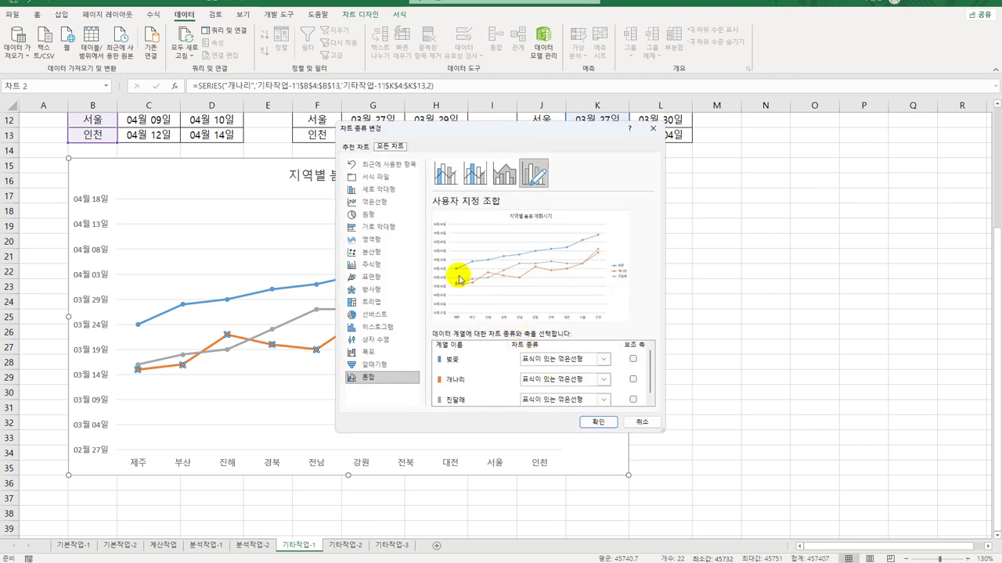
{"action": "left_click", "coordinate": [383, 240]}
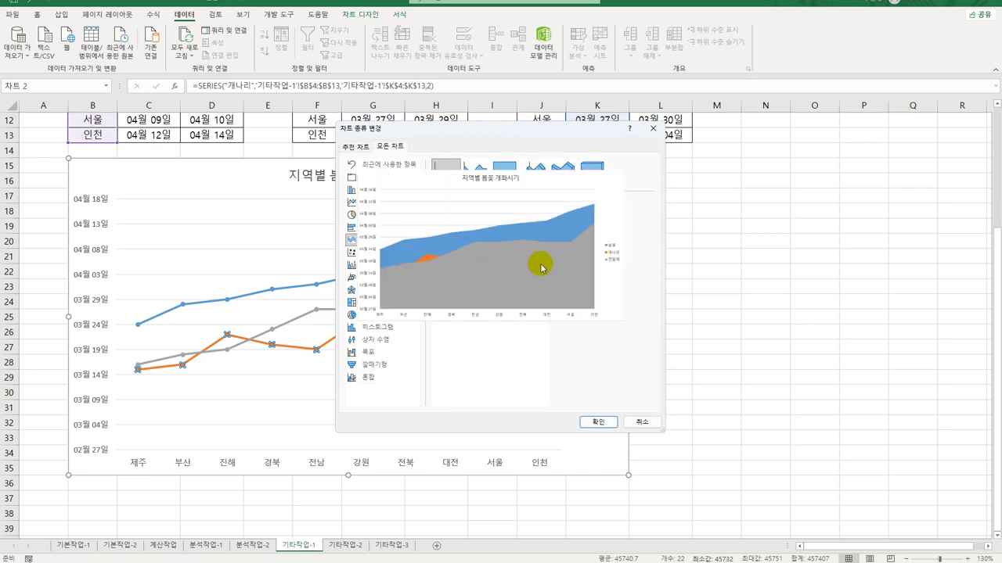
{"action": "left_click", "coordinate": [599, 422]}
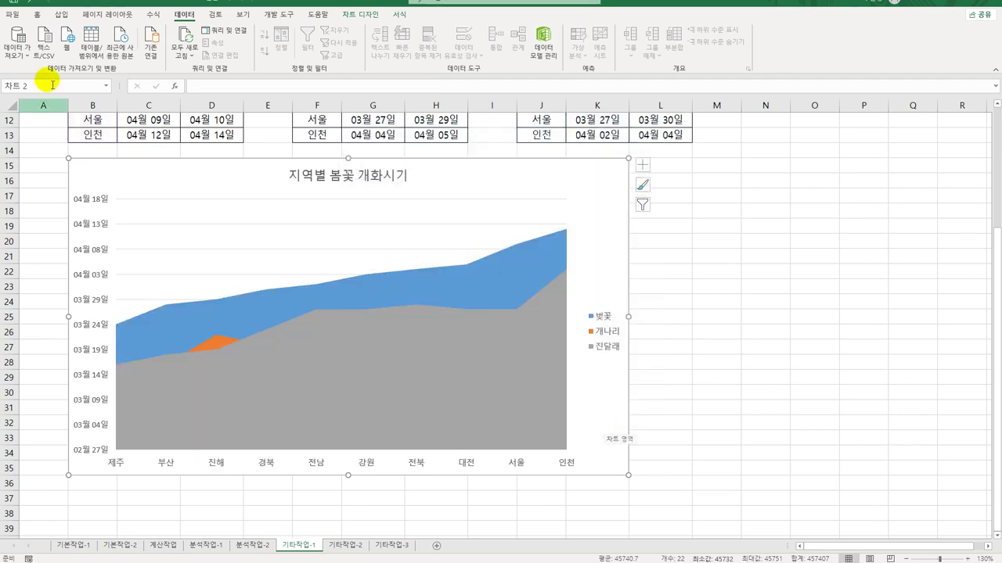
{"action": "left_click", "coordinate": [32, 3]}
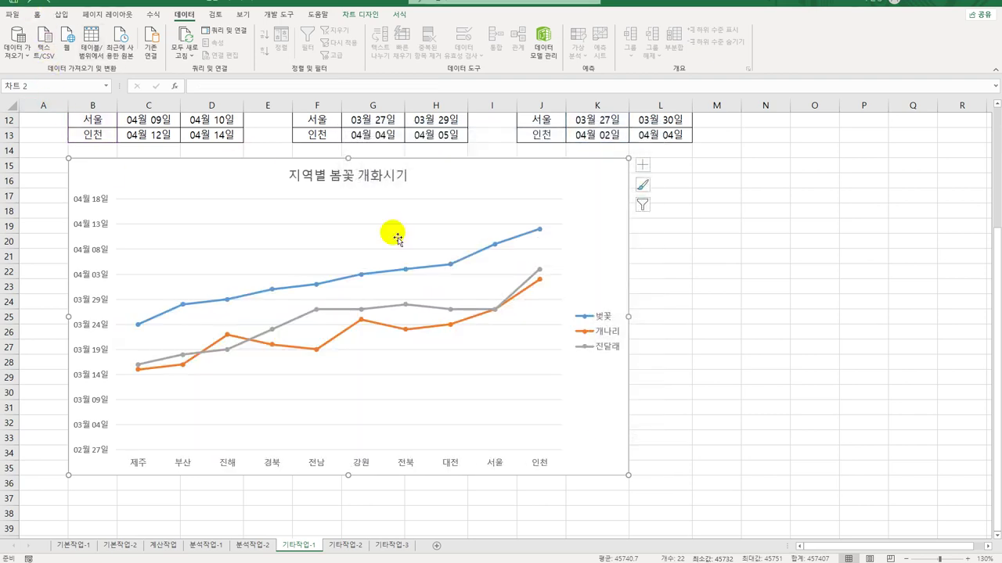
Change the chart type of only the 개나리 series to 영역형 (basic area) in the combo chart settings
{"action": "left_click", "coordinate": [366, 324]}
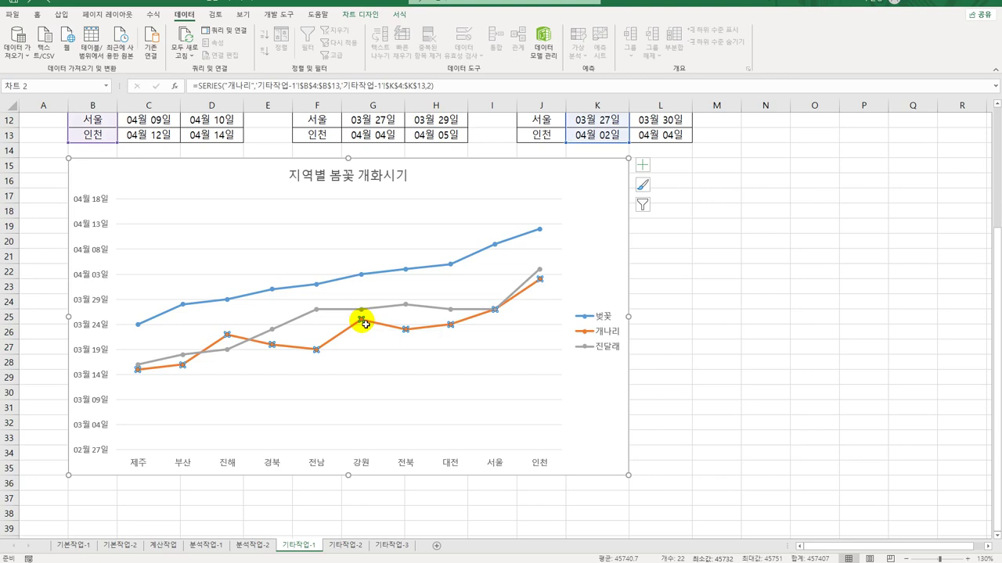
{"action": "right_click", "coordinate": [365, 324]}
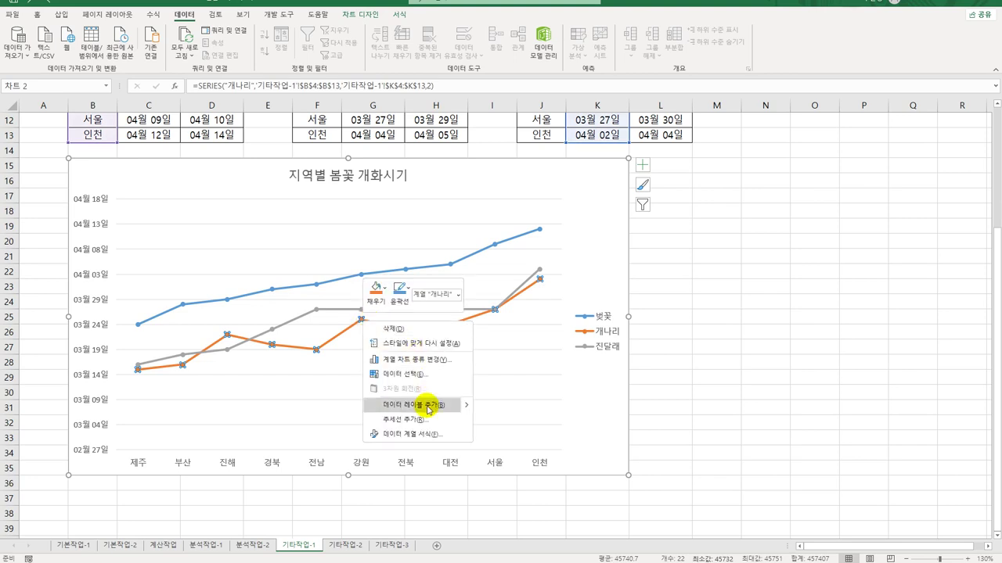
{"action": "left_click", "coordinate": [468, 366]}
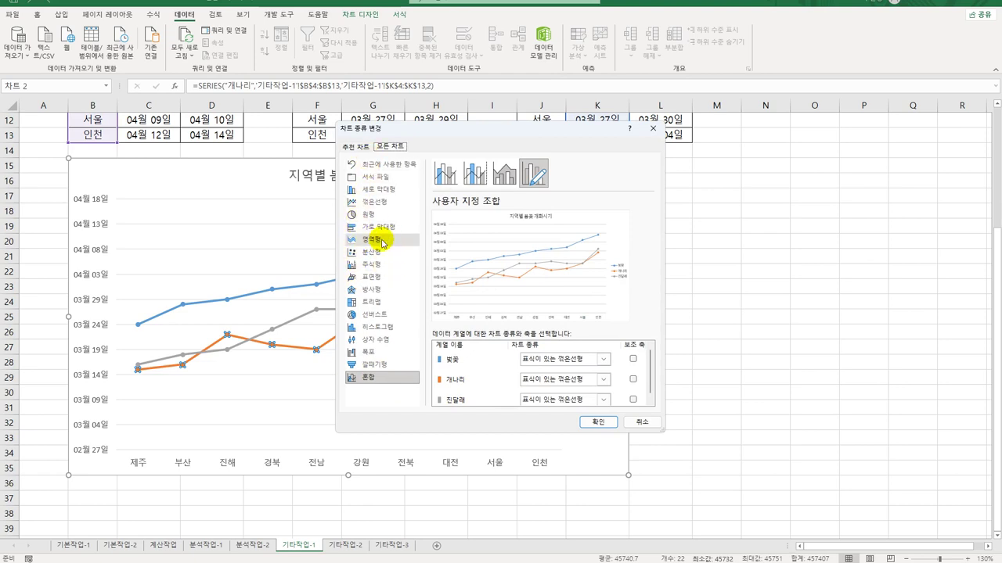
{"action": "left_click", "coordinate": [459, 386]}
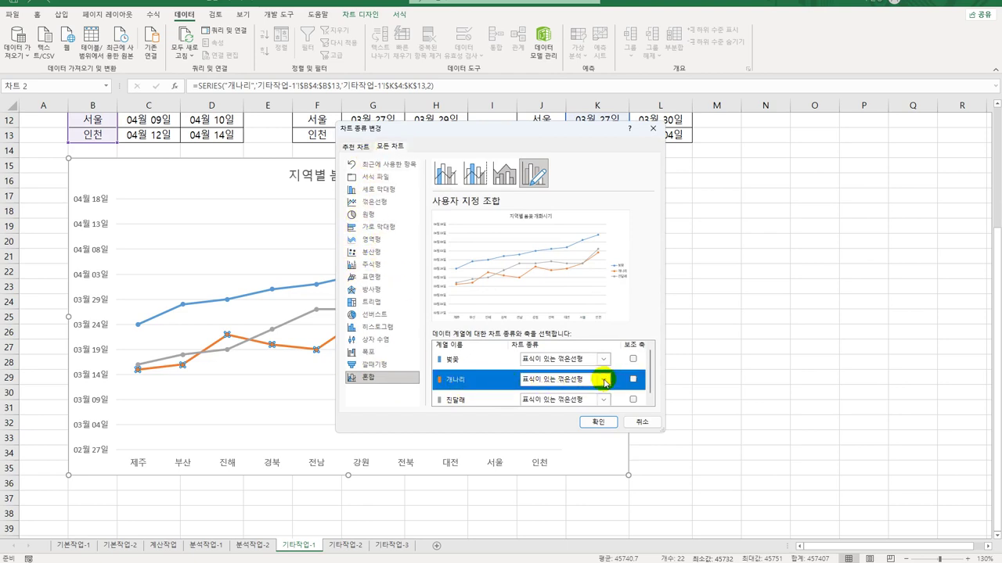
{"action": "left_click", "coordinate": [603, 380]}
{"action": "scroll", "coordinate": [583, 483], "scroll_direction": "down", "scroll_amount": 4}
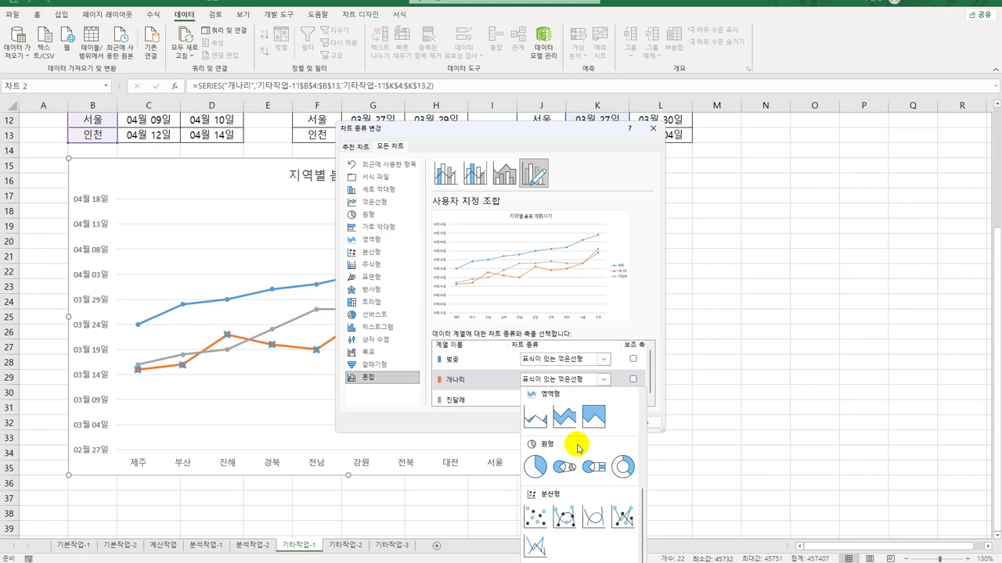
{"action": "left_click", "coordinate": [535, 423]}
{"action": "left_click", "coordinate": [603, 421]}
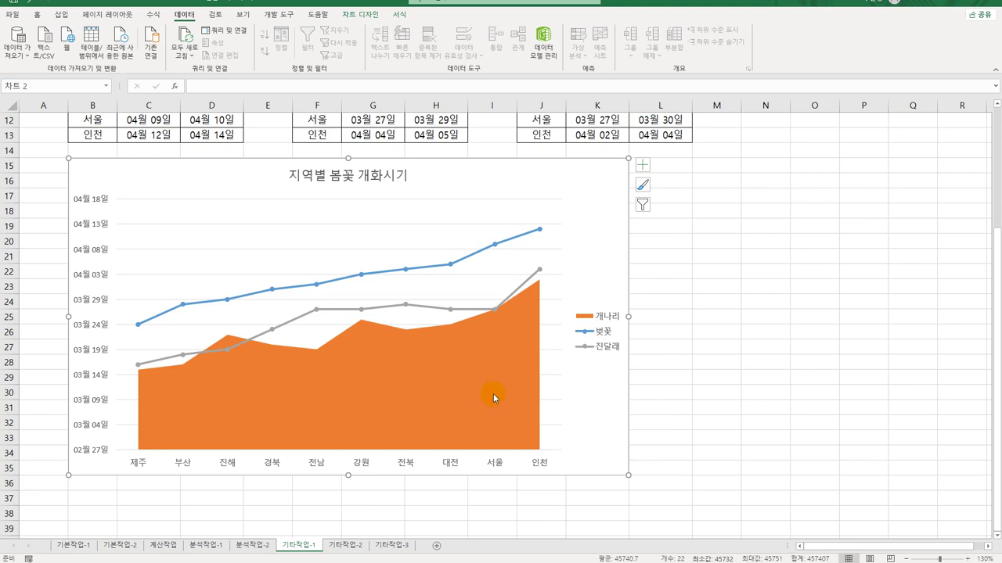
Apply the light gold gradient theme shape style from the fourth row to the 개나리 area series
{"action": "left_click", "coordinate": [494, 360]}
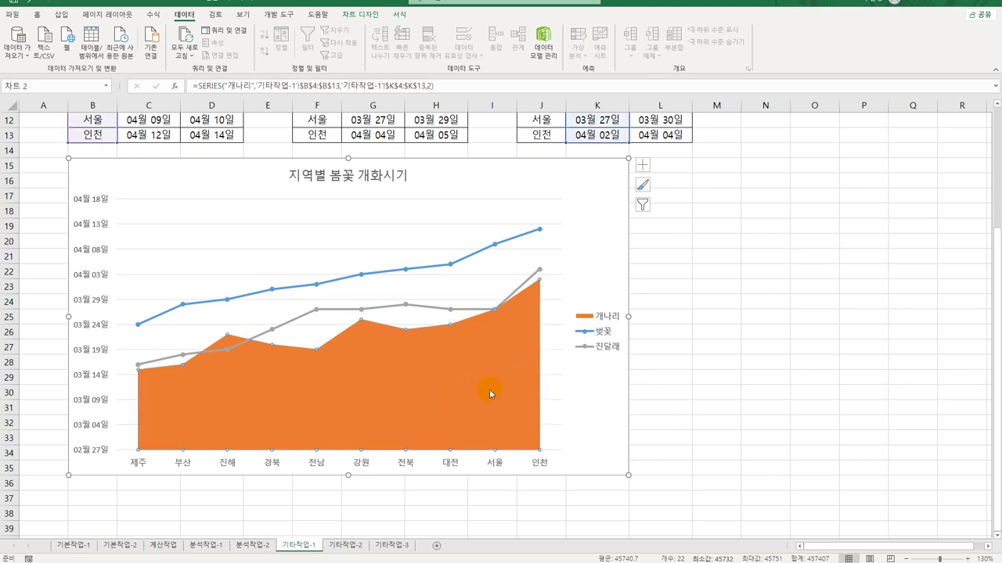
{"action": "left_click", "coordinate": [399, 14]}
{"action": "left_click", "coordinate": [386, 53]}
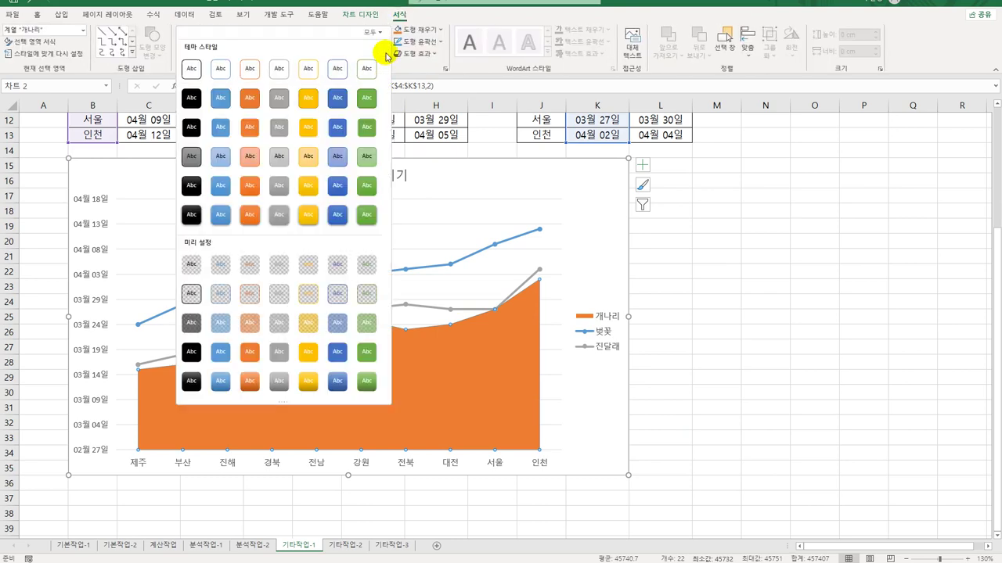
{"action": "left_click", "coordinate": [309, 172]}
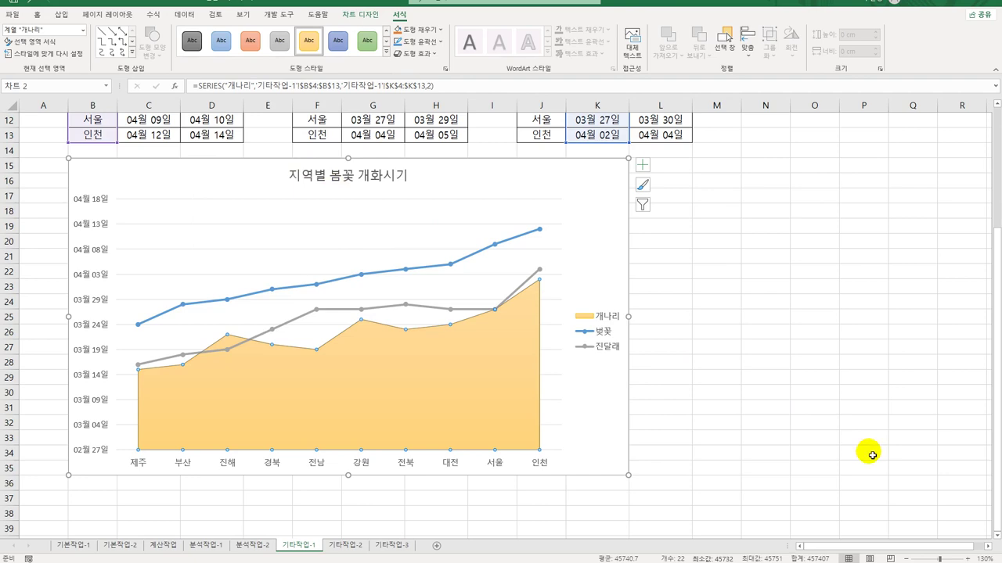
Add a data label positioned 위쪽 to only the 강원 point of the 벚꽃 series
{"action": "left_click", "coordinate": [496, 245]}
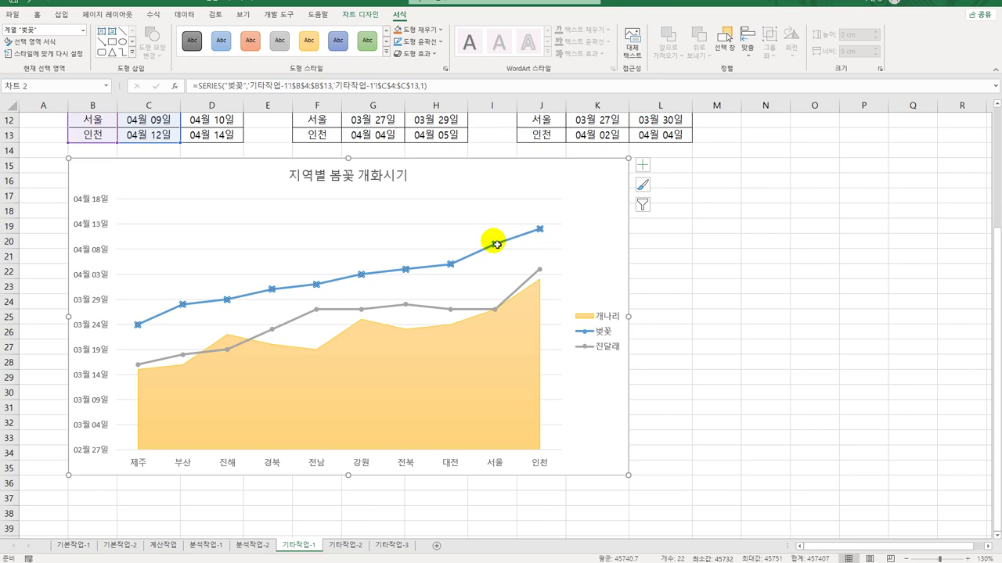
{"action": "mouse_move", "coordinate": [361, 275]}
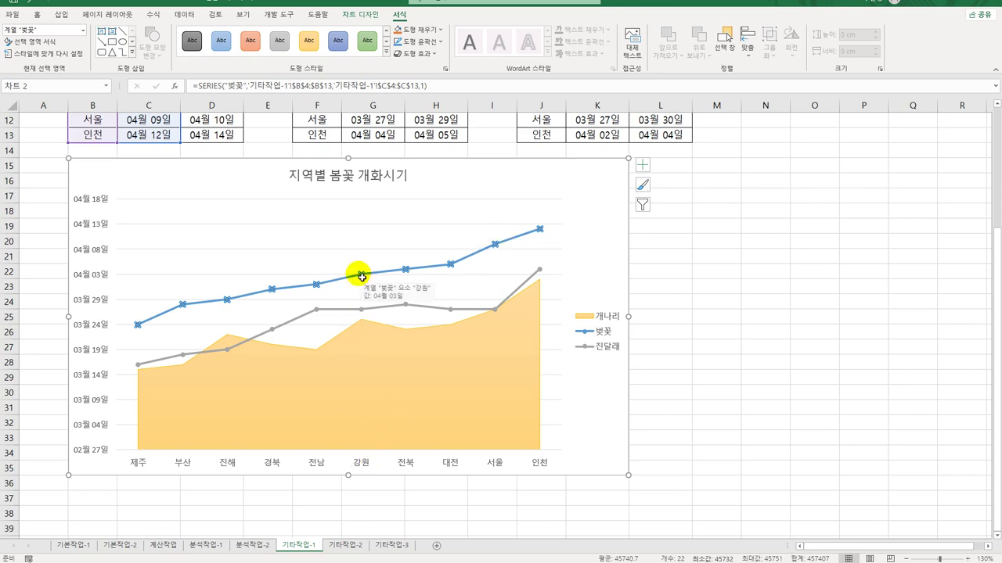
{"action": "left_click", "coordinate": [363, 277]}
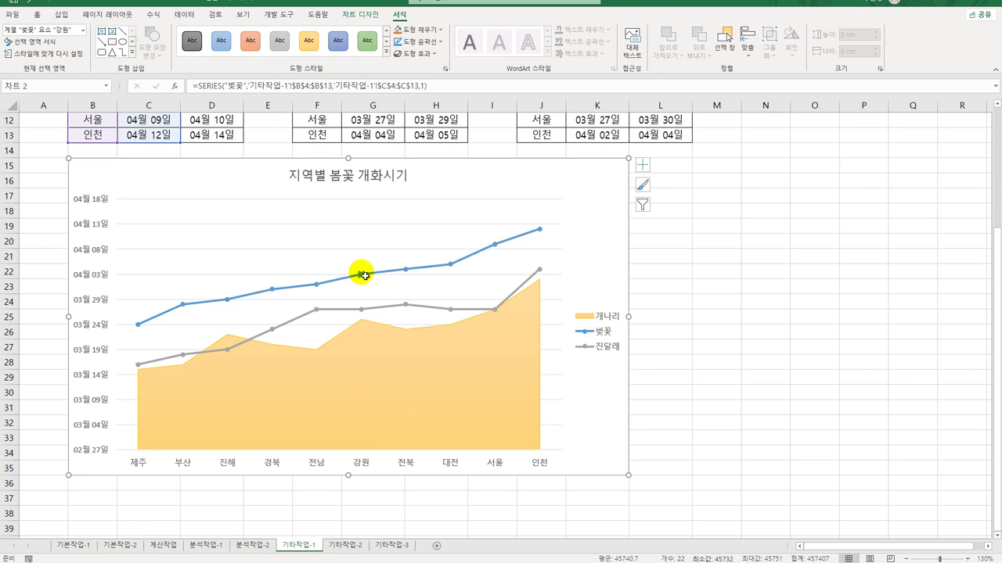
{"action": "left_click", "coordinate": [642, 164]}
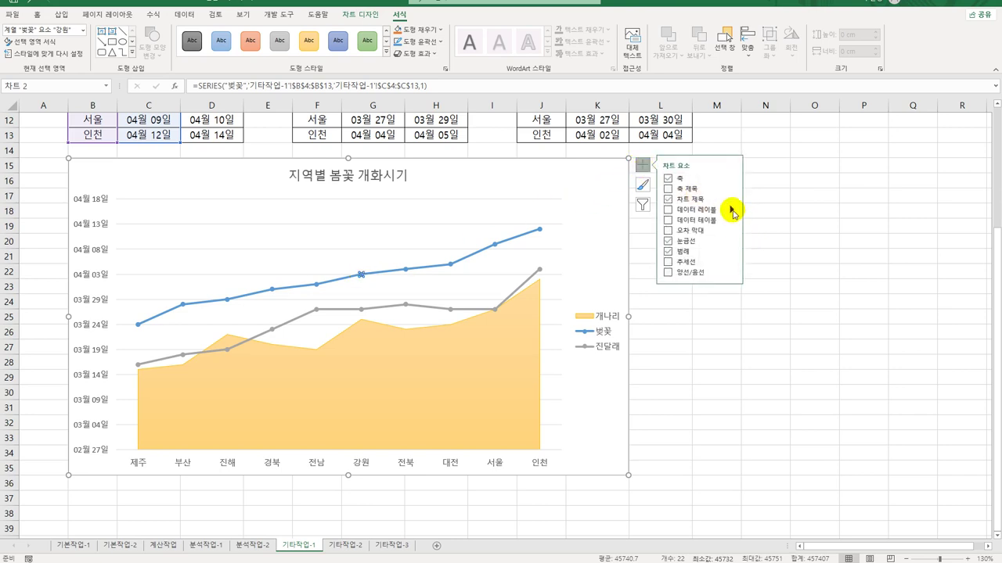
{"action": "left_click", "coordinate": [733, 212]}
{"action": "left_click", "coordinate": [767, 251]}
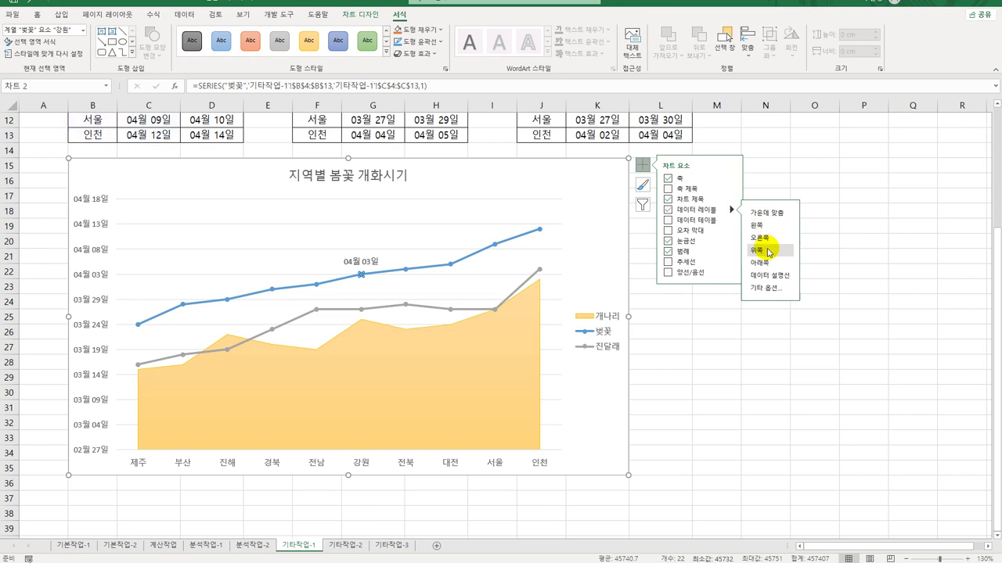
{"action": "mouse_move", "coordinate": [438, 268]}
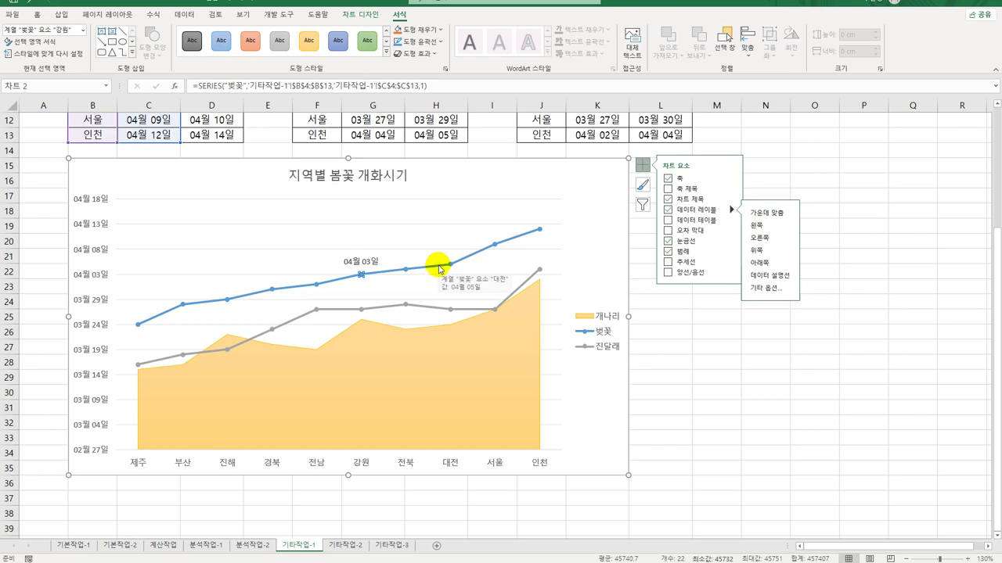
{"action": "left_click", "coordinate": [587, 245]}
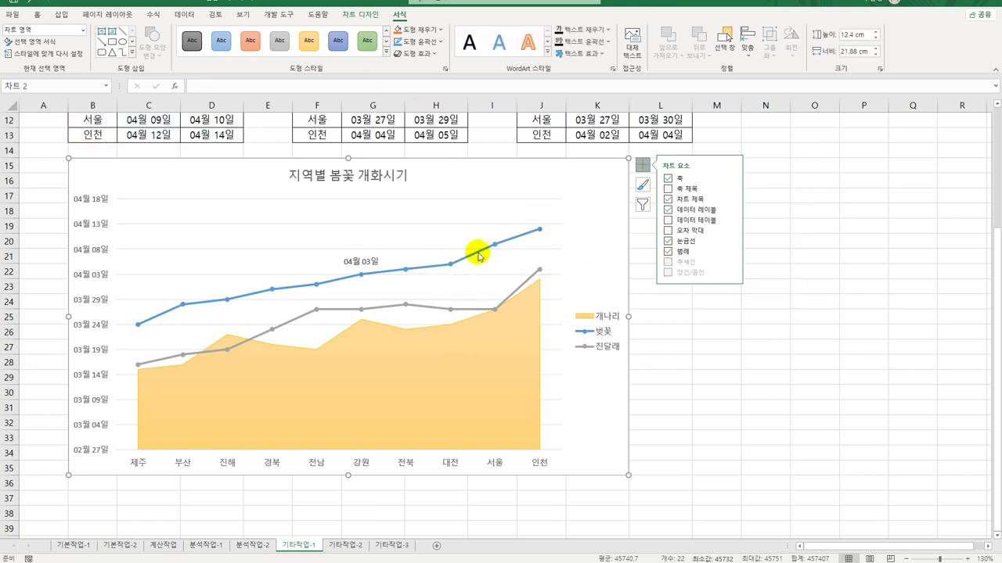
Turn on 완만한 선 (smoothed line) for the line of the 벚꽃 series
{"action": "left_click", "coordinate": [454, 267]}
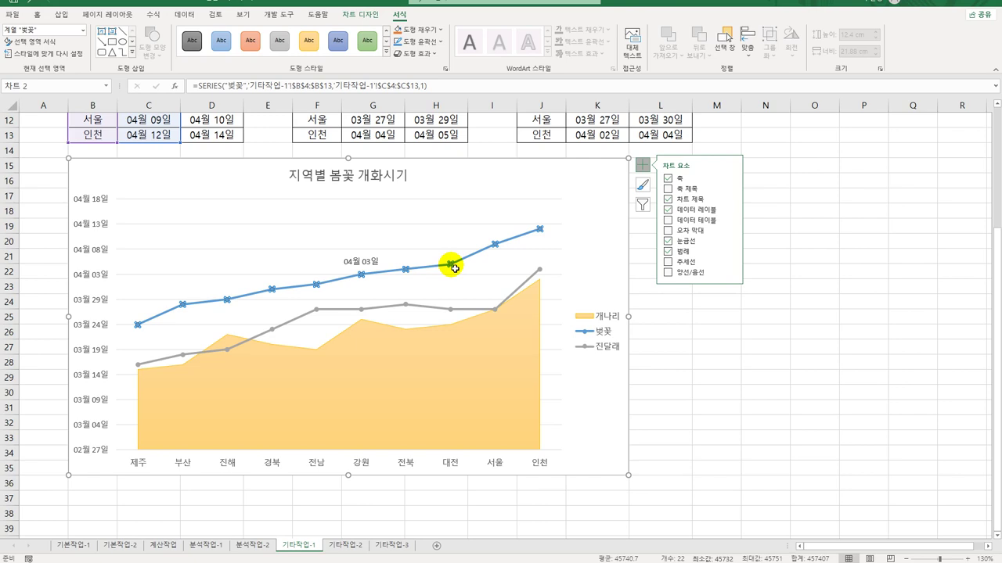
{"action": "right_click", "coordinate": [454, 267]}
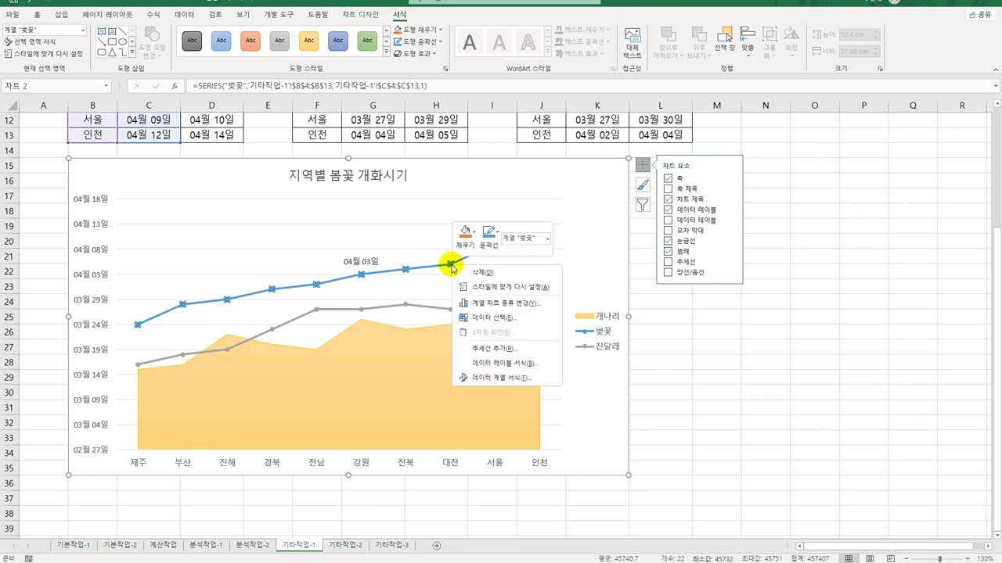
{"action": "left_click", "coordinate": [507, 378]}
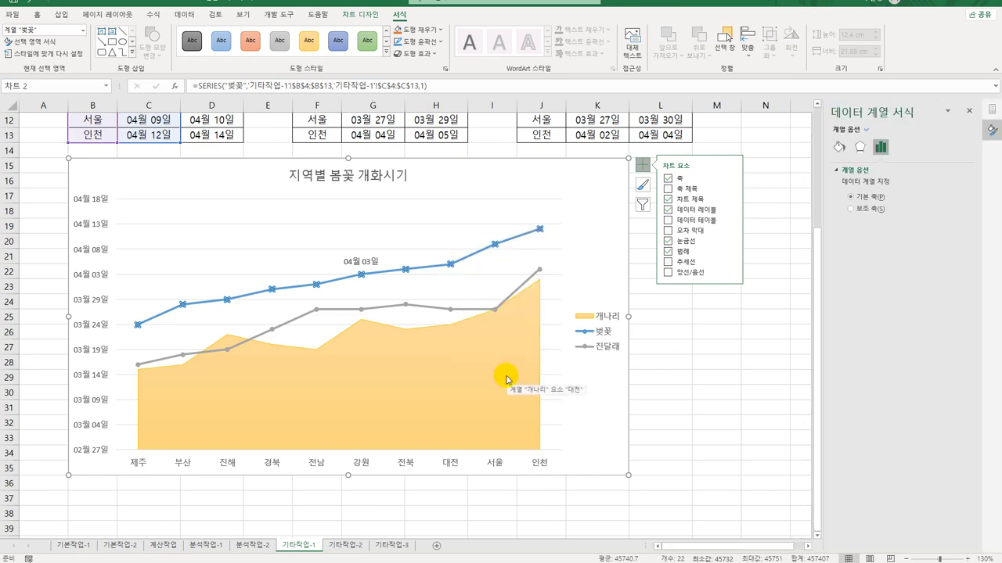
{"action": "left_click", "coordinate": [837, 149]}
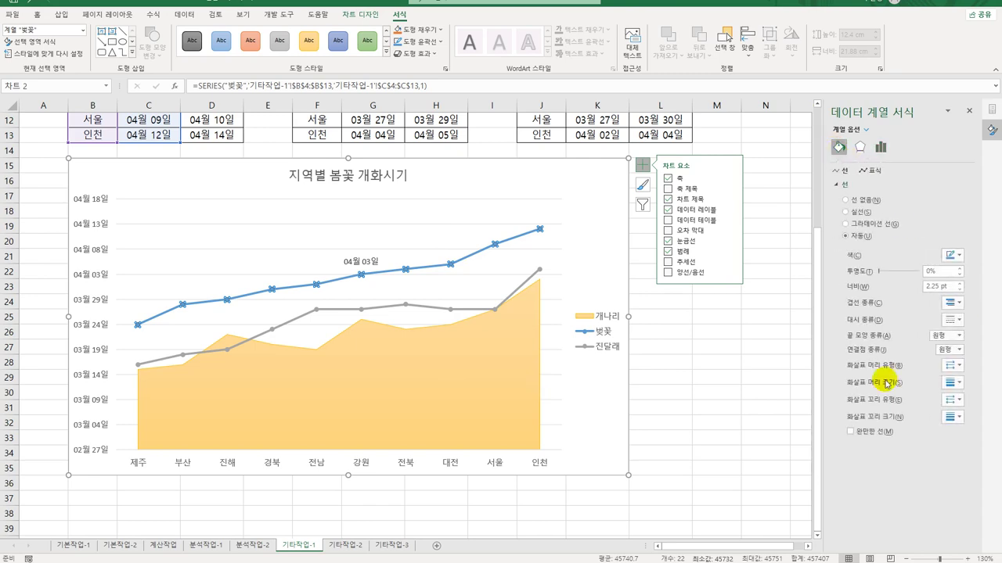
{"action": "left_click", "coordinate": [883, 431]}
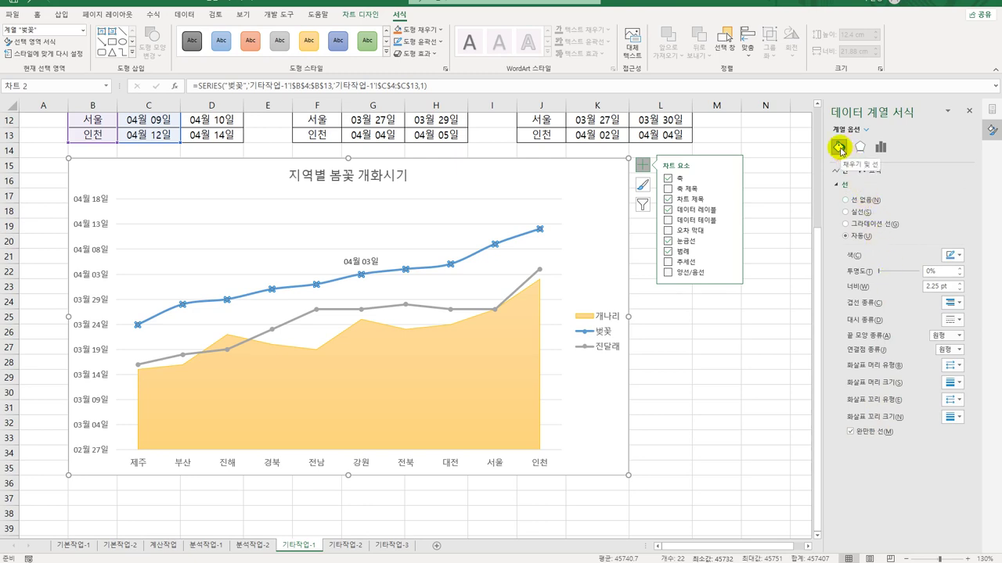
Set the built-in marker shape of the 벚꽃 series to a diamond
{"action": "left_click", "coordinate": [870, 170]}
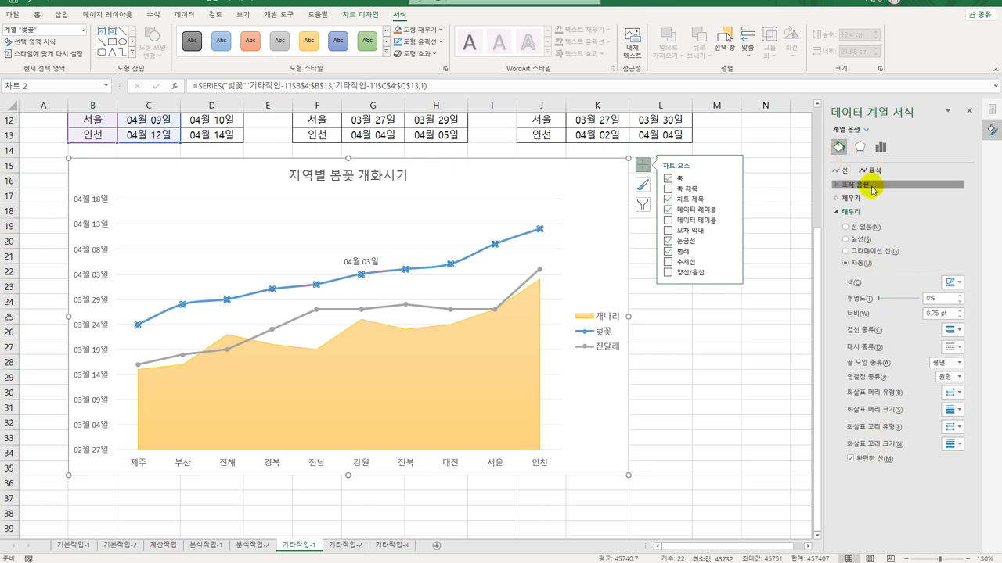
{"action": "left_click", "coordinate": [872, 189]}
{"action": "left_click", "coordinate": [884, 237]}
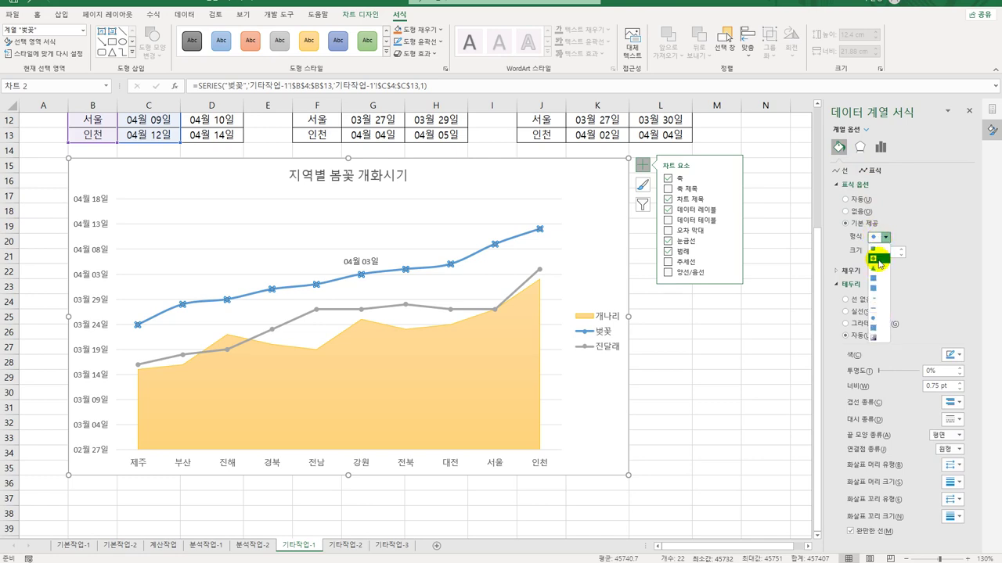
{"action": "left_click", "coordinate": [879, 261]}
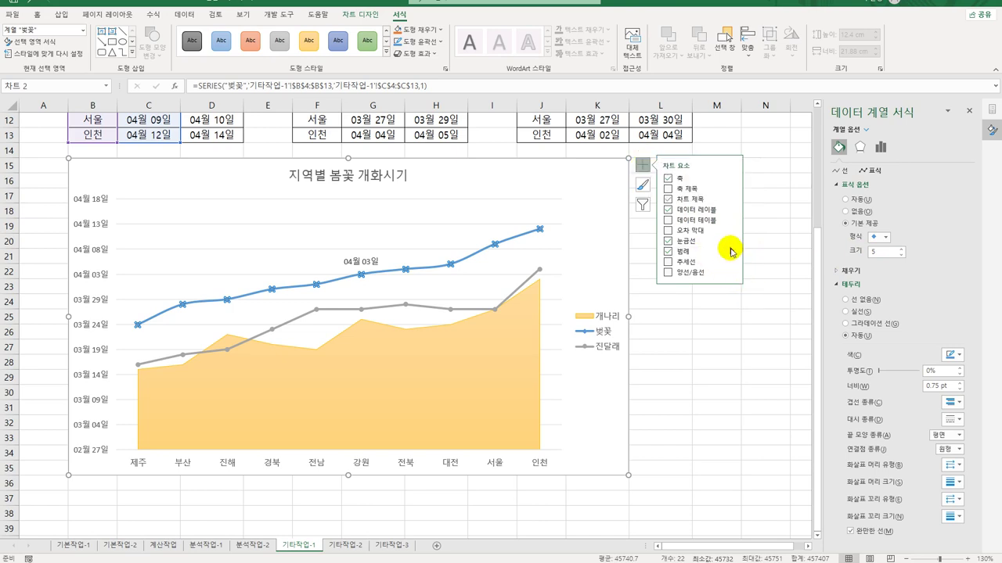
Add 기본 주 세로 gridlines to the chart and set the horizontal category axis position to 눈금
{"action": "mouse_move", "coordinate": [732, 243]}
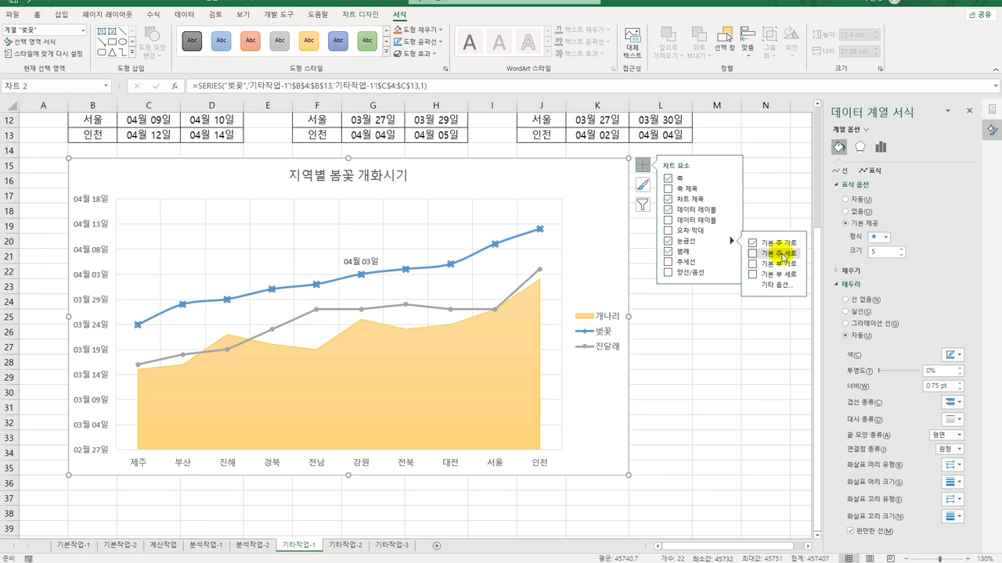
{"action": "left_click", "coordinate": [778, 254]}
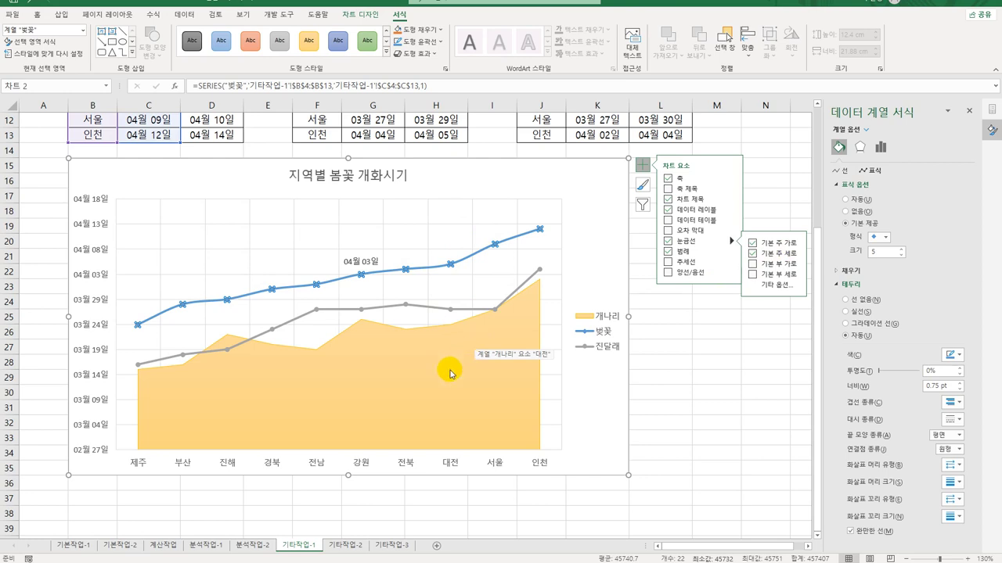
{"action": "left_click", "coordinate": [230, 462]}
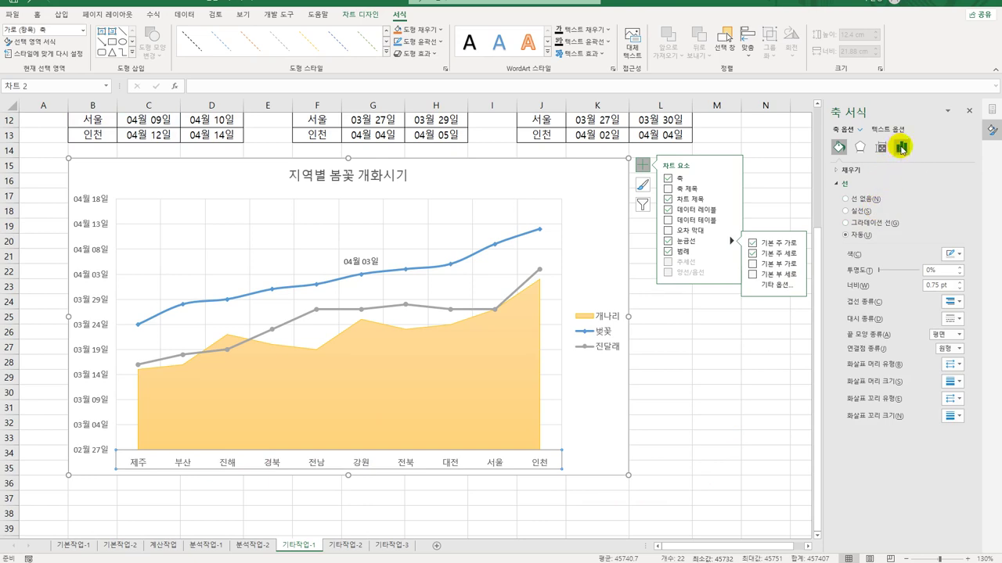
{"action": "left_click", "coordinate": [901, 147]}
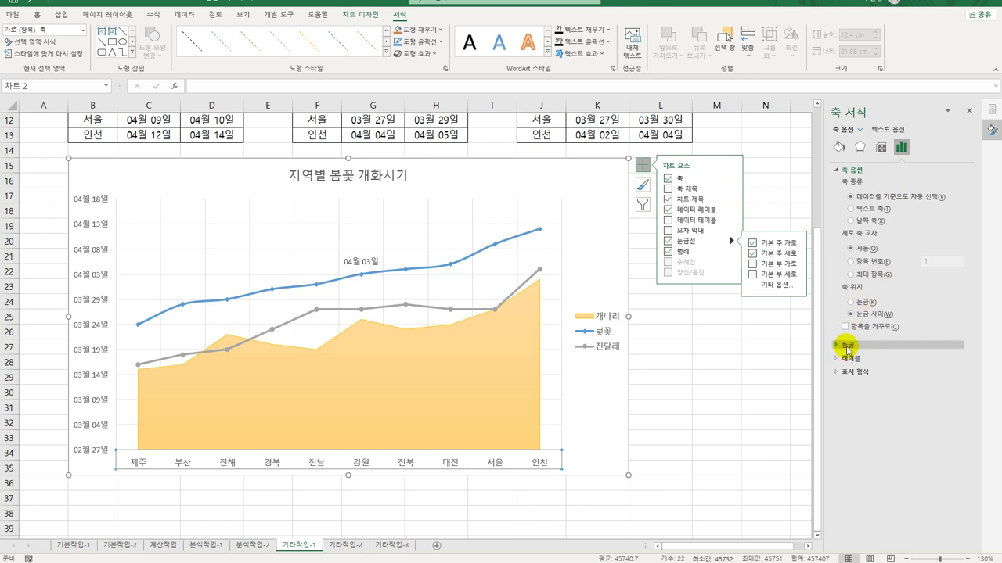
{"action": "left_click", "coordinate": [862, 303]}
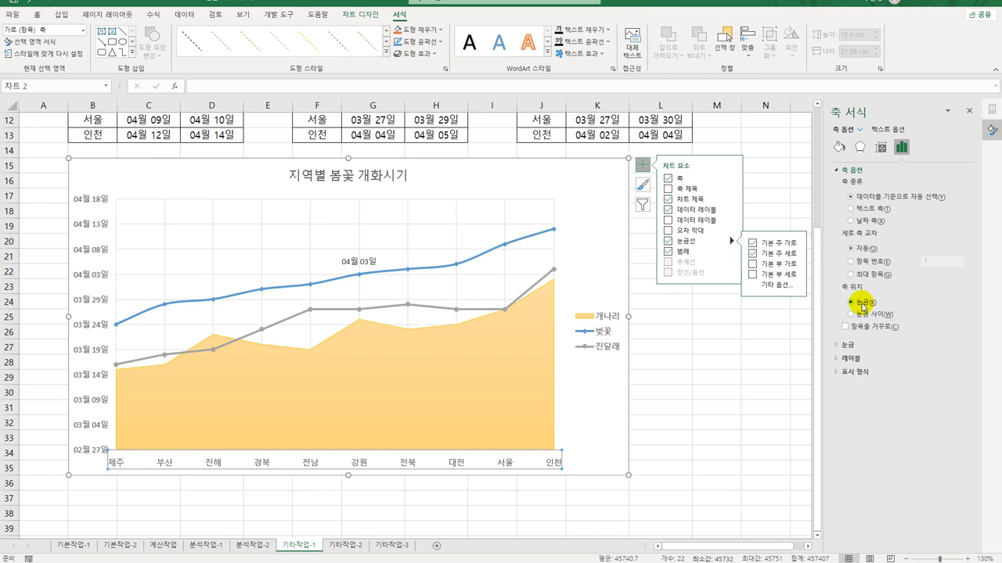
{"action": "left_click", "coordinate": [684, 410]}
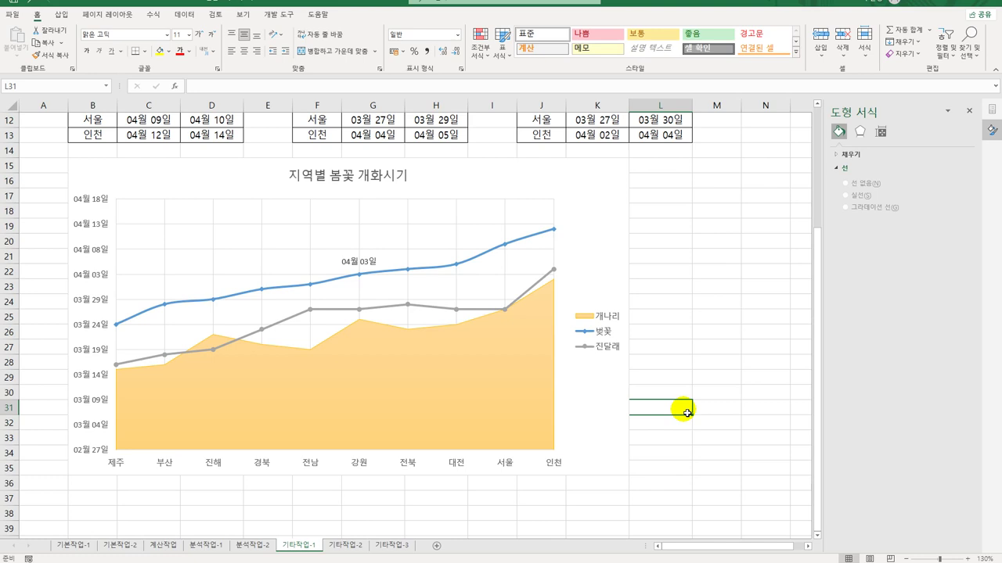
{"action": "left_click", "coordinate": [969, 111]}
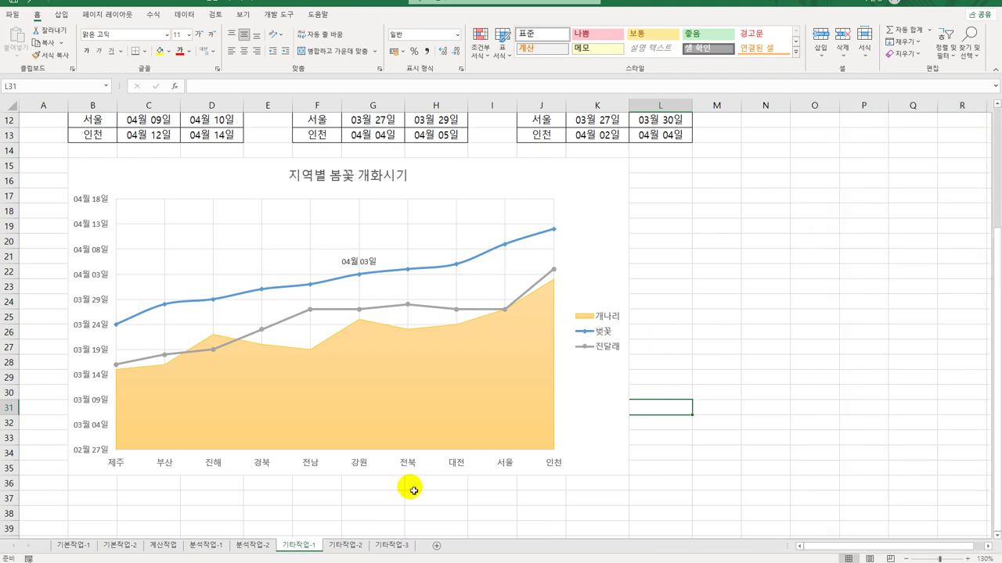
On sheet 기타작업-2, start recording a macro named 데이터표 stored in 현재 통합 문서
{"action": "left_click", "coordinate": [340, 545]}
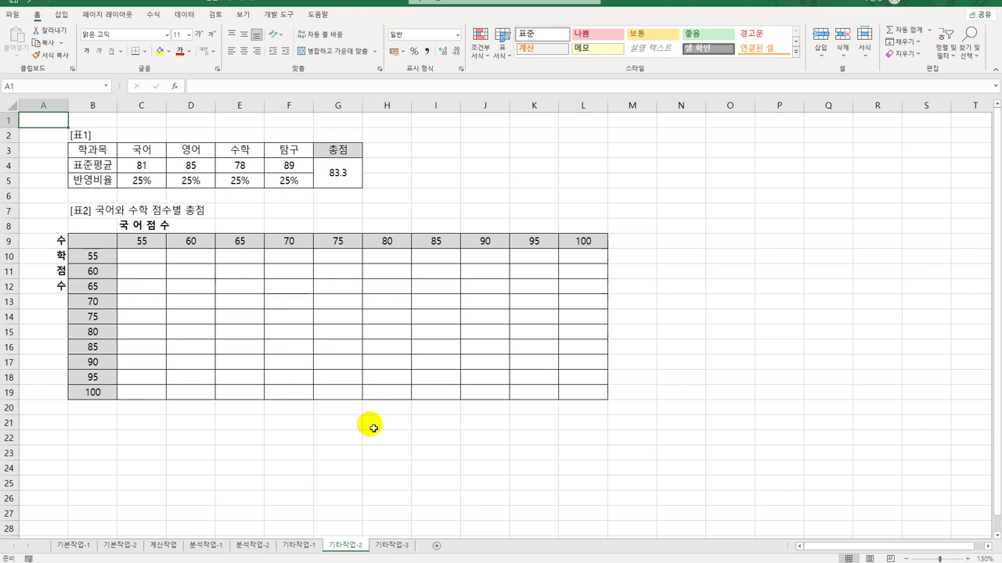
{"action": "left_click", "coordinate": [280, 14]}
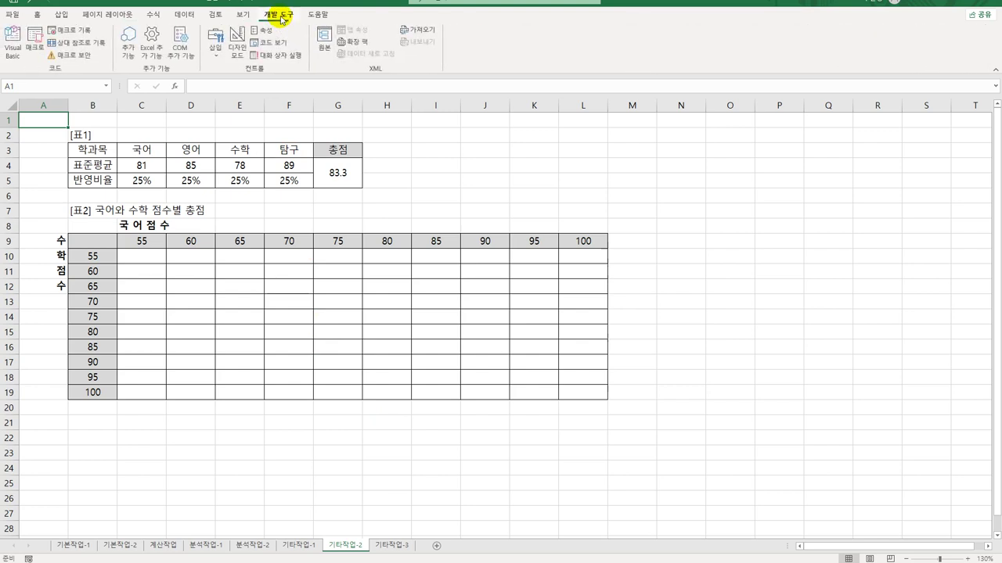
{"action": "left_click", "coordinate": [78, 31]}
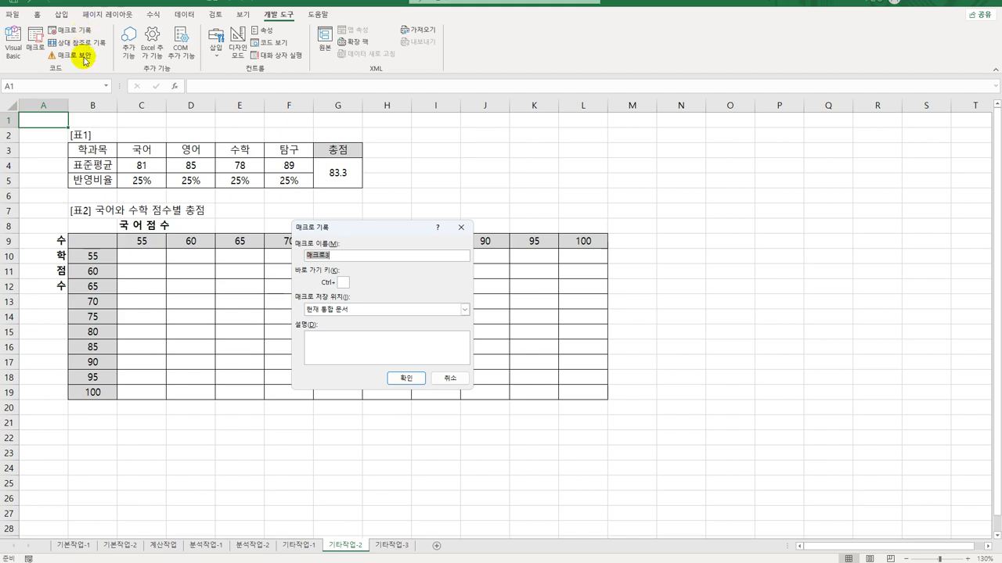
{"action": "type", "text": "데이터표"}
{"action": "left_click", "coordinate": [406, 379]}
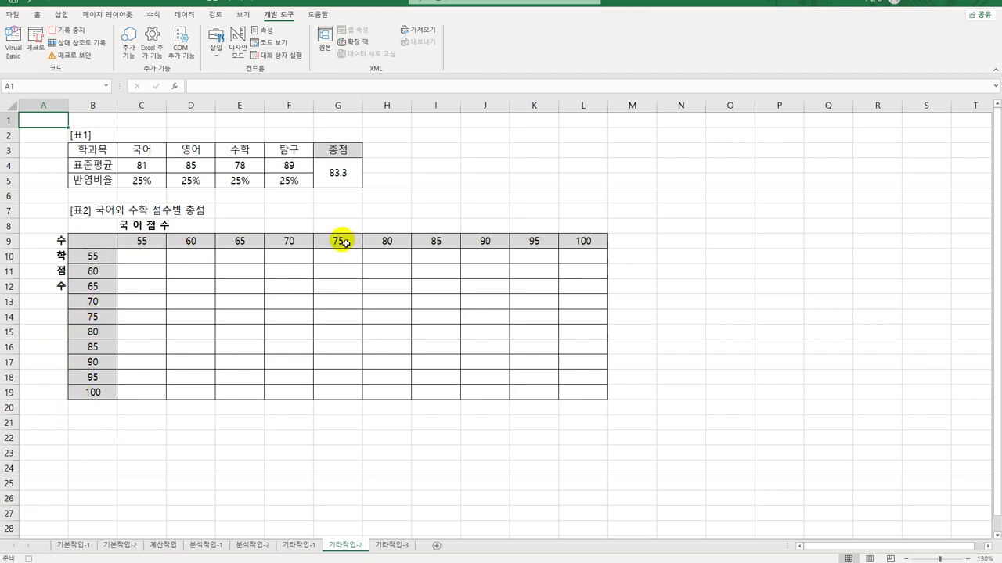
Link cell B9 of the [표2] table to the 총점 result with the formula =G4
{"action": "left_click", "coordinate": [103, 239]}
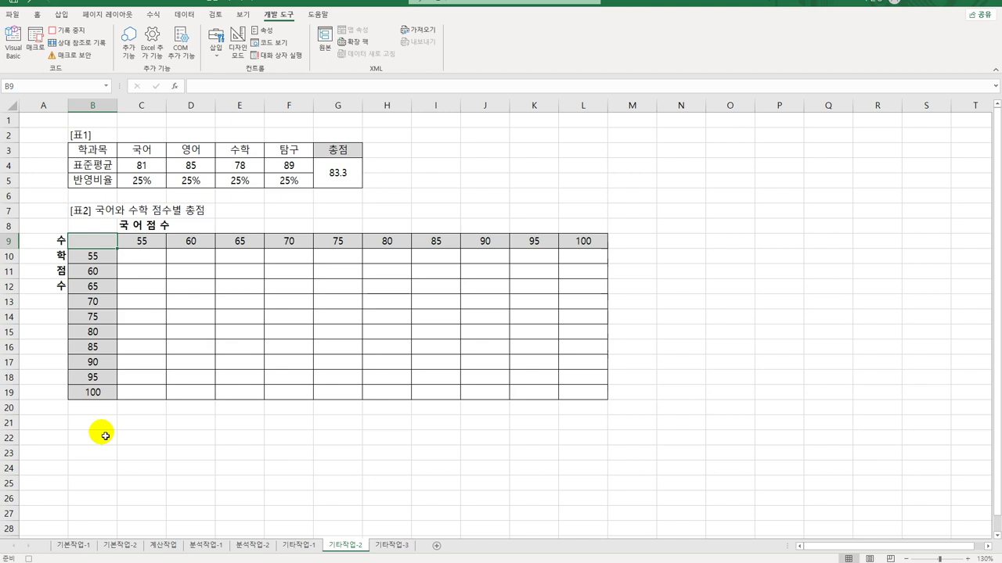
{"action": "type", "text": "="}
{"action": "left_click", "coordinate": [344, 174]}
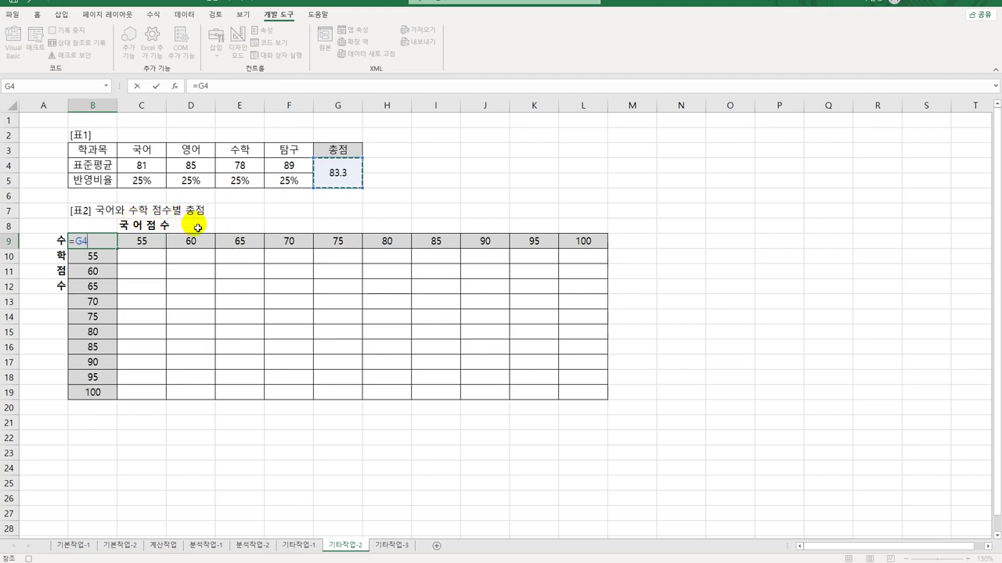
{"action": "key", "text": "Return"}
{"action": "left_click", "coordinate": [358, 181]}
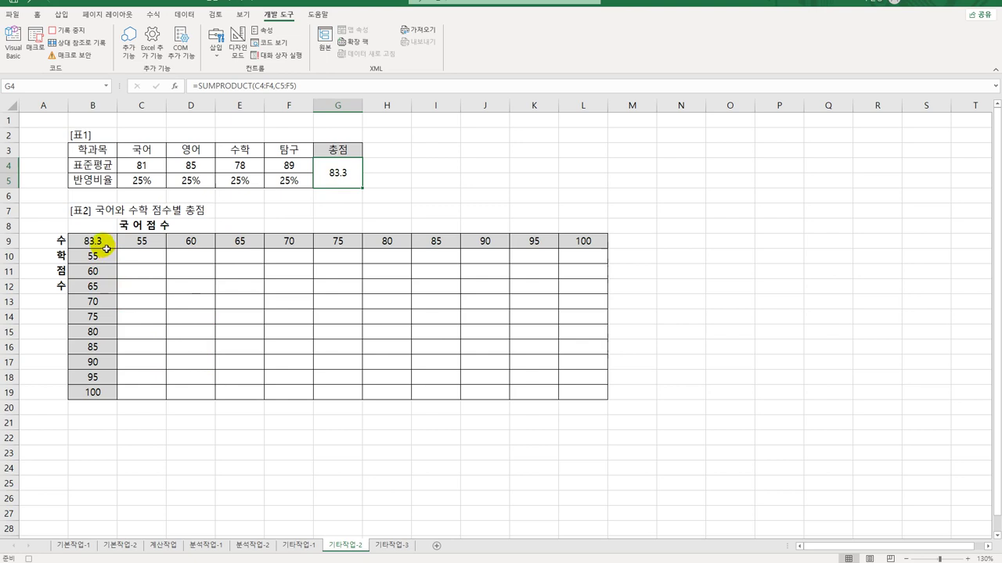
Create a what-if data table over B9:L19 with row input cell $C$4 and column input cell $E$4
{"action": "left_click_drag", "start_coordinate": [106, 248], "coordinate": [572, 399]}
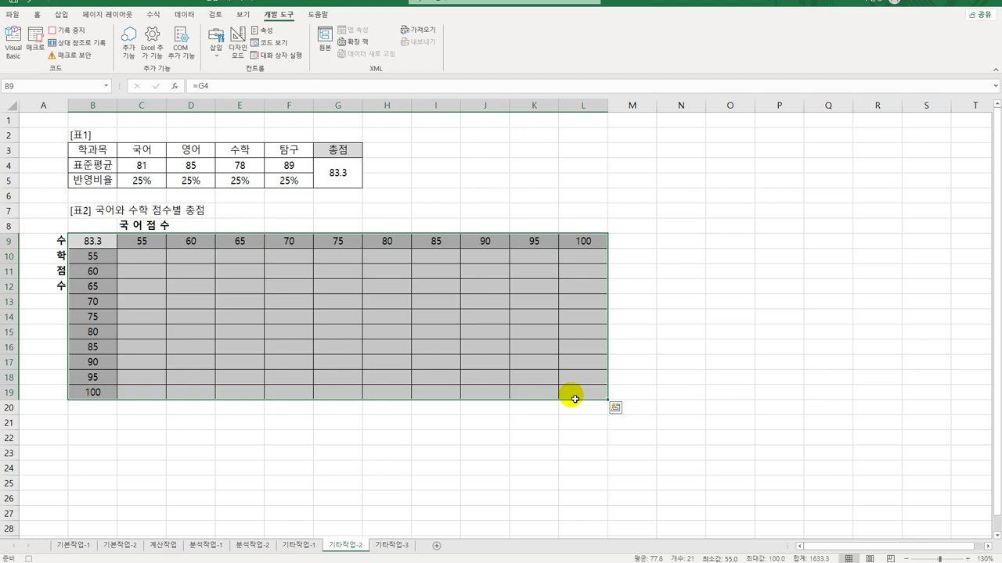
{"action": "left_click", "coordinate": [187, 15]}
{"action": "left_click", "coordinate": [578, 45]}
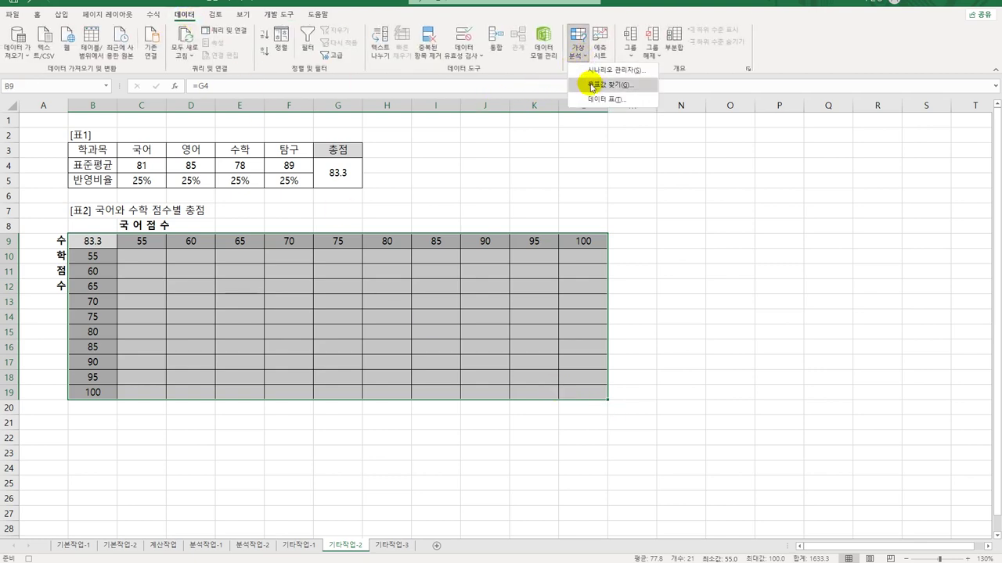
{"action": "left_click", "coordinate": [599, 99]}
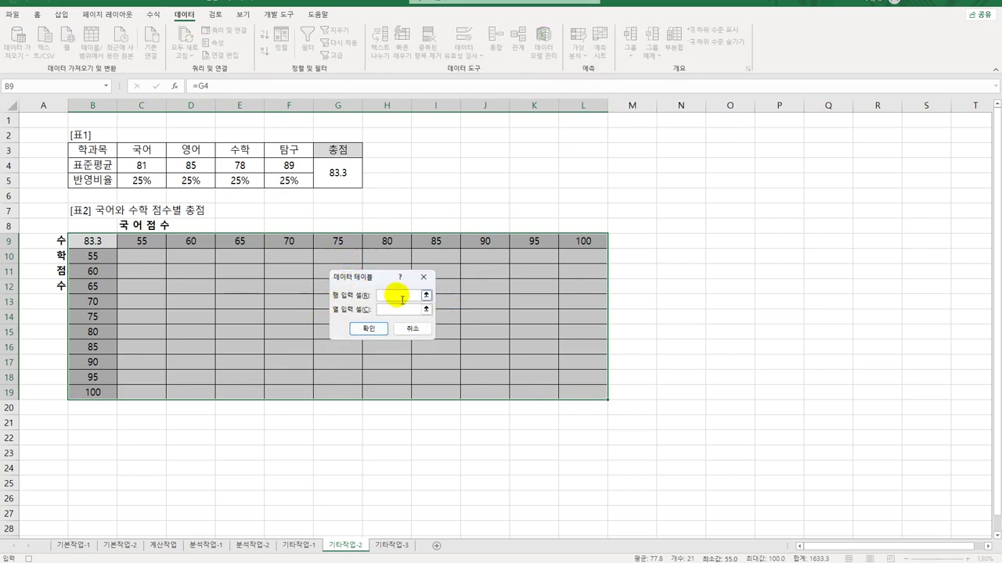
{"action": "left_click", "coordinate": [141, 165]}
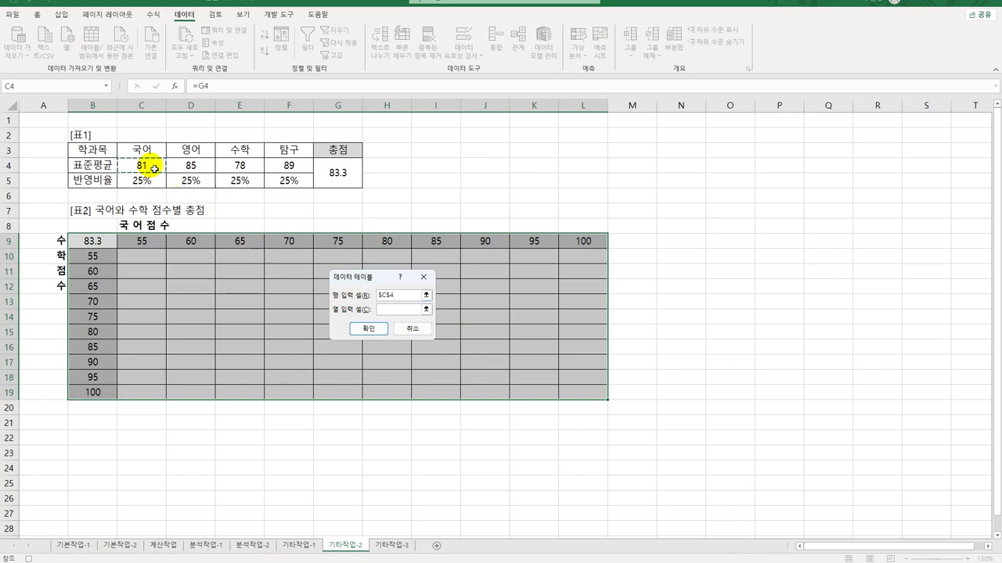
{"action": "left_click", "coordinate": [395, 310]}
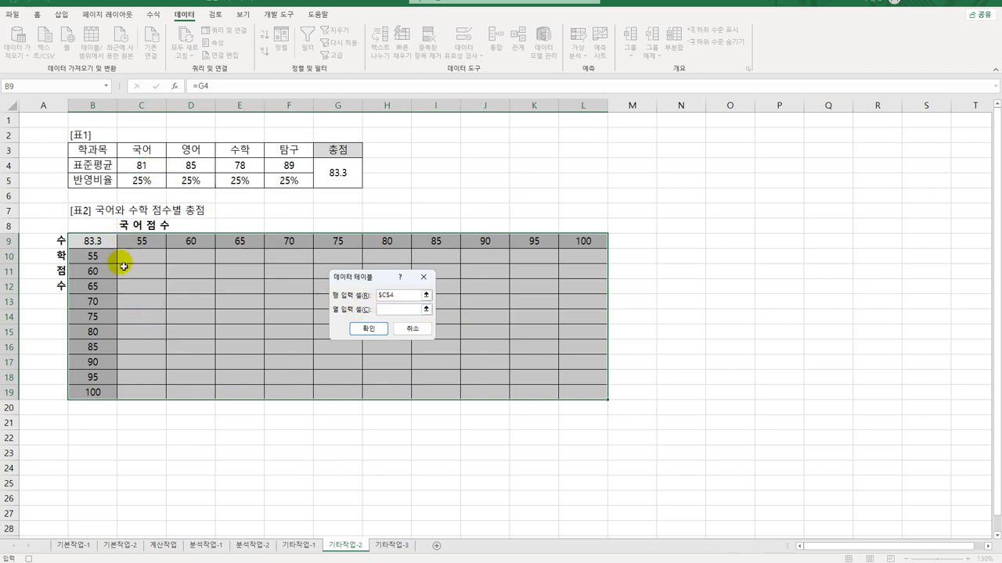
{"action": "left_click", "coordinate": [240, 165]}
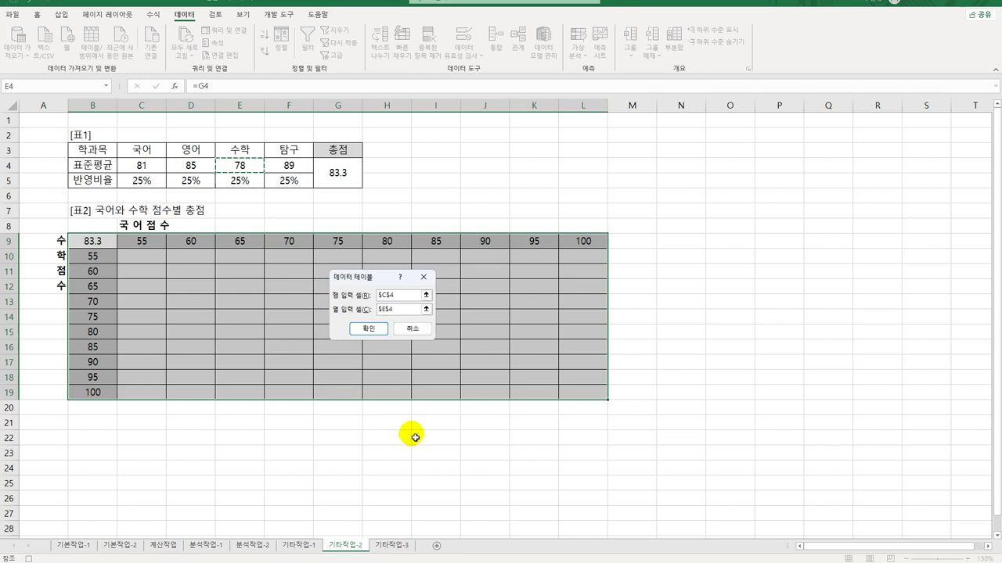
{"action": "left_click", "coordinate": [387, 331]}
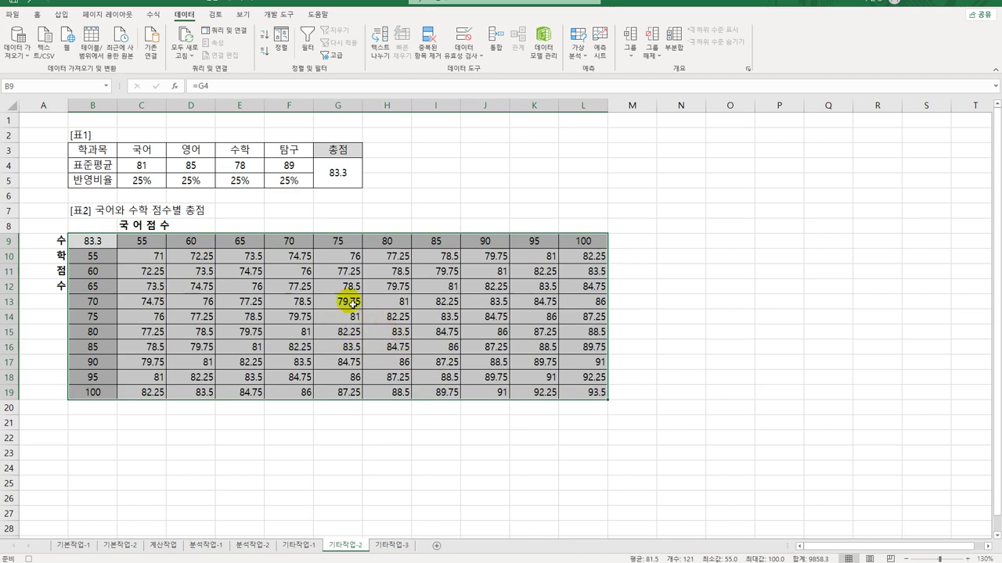
Deselect the data table range and stop recording the 데이터표 macro
{"action": "left_click", "coordinate": [398, 393]}
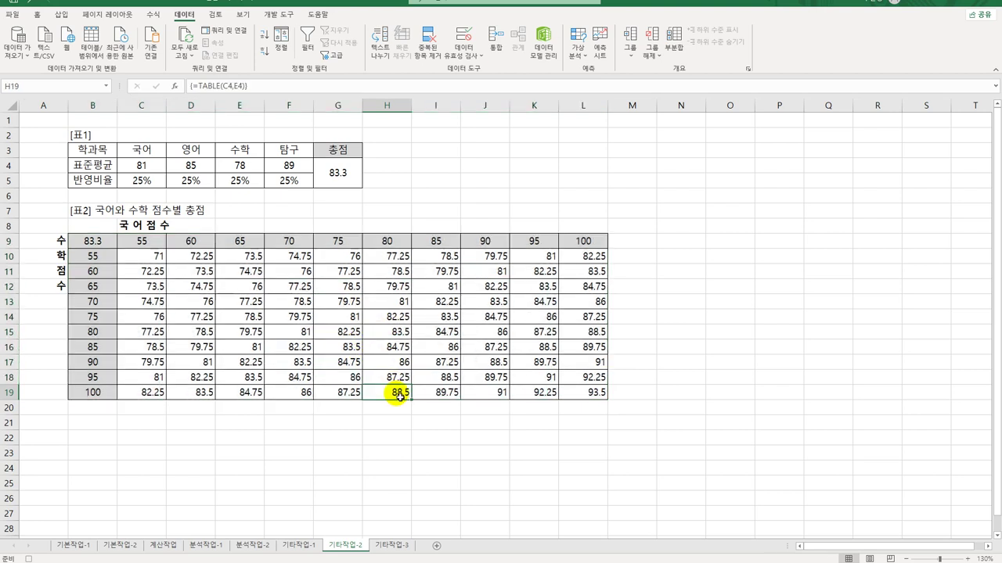
{"action": "left_click", "coordinate": [279, 14]}
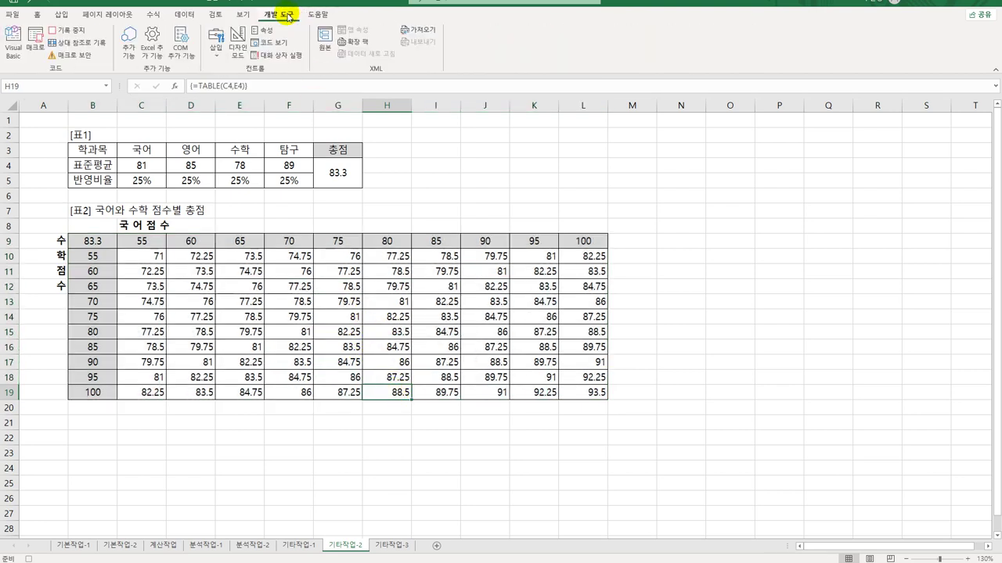
{"action": "left_click", "coordinate": [75, 31]}
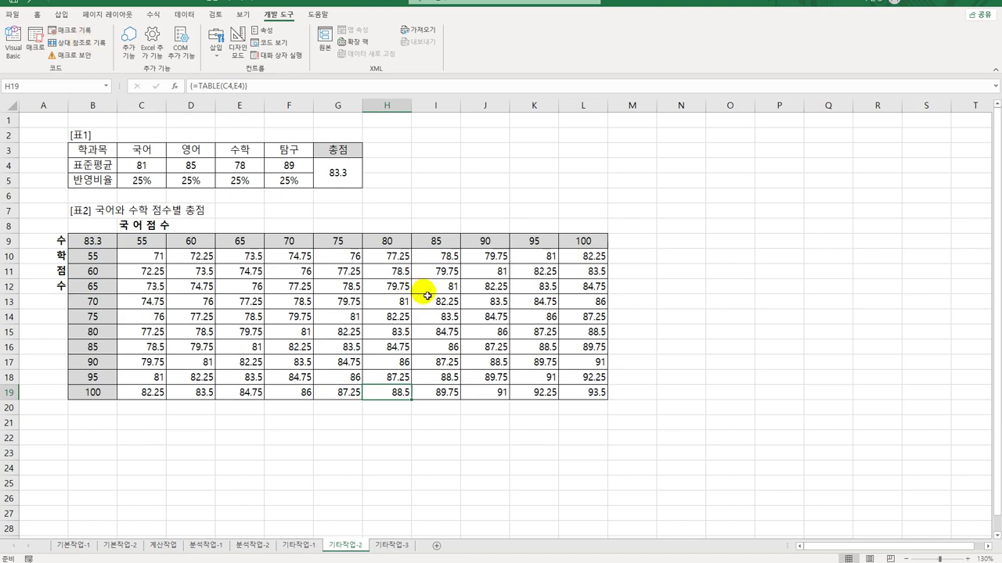
Add a form-control button over I3:J4, assign it the 데이터표 macro and label it 데이터표
{"action": "left_click", "coordinate": [215, 43]}
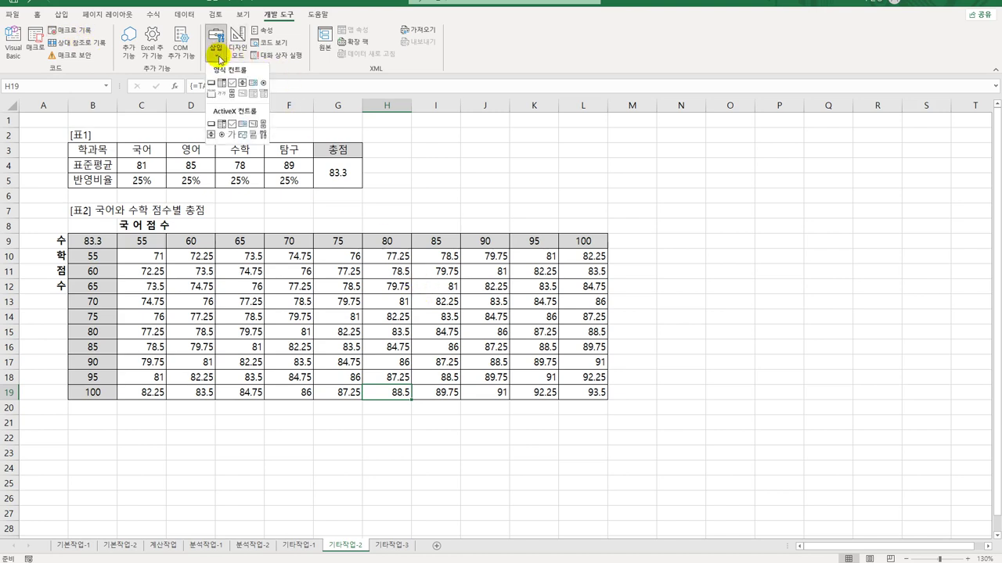
{"action": "left_click", "coordinate": [211, 83]}
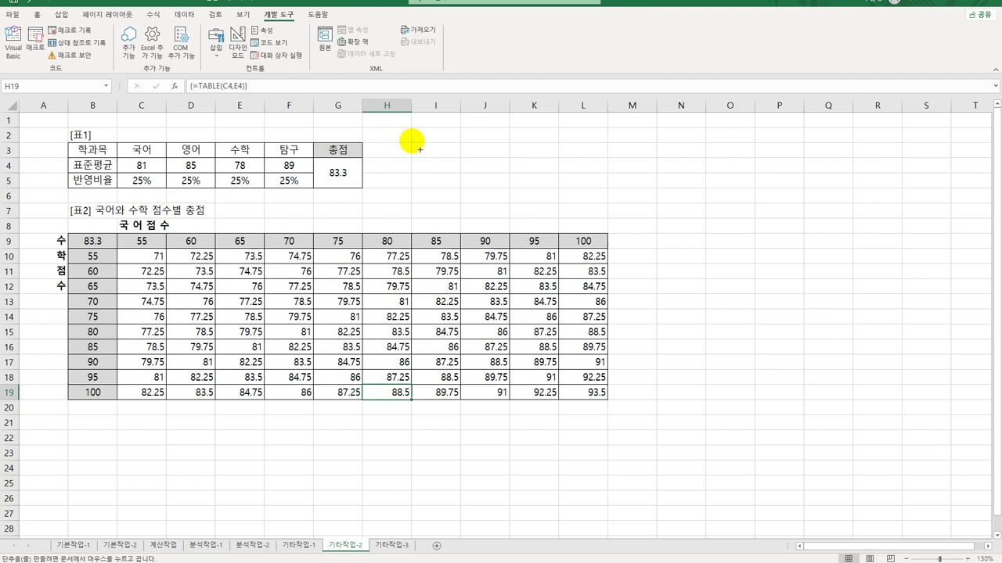
{"action": "mouse_move", "coordinate": [411, 144]}
{"action": "left_mouse_down"}
{"action": "mouse_move", "coordinate": [536, 188]}
{"action": "mouse_move", "coordinate": [550, 181]}
{"action": "mouse_move", "coordinate": [504, 187]}
{"action": "left_mouse_up"}
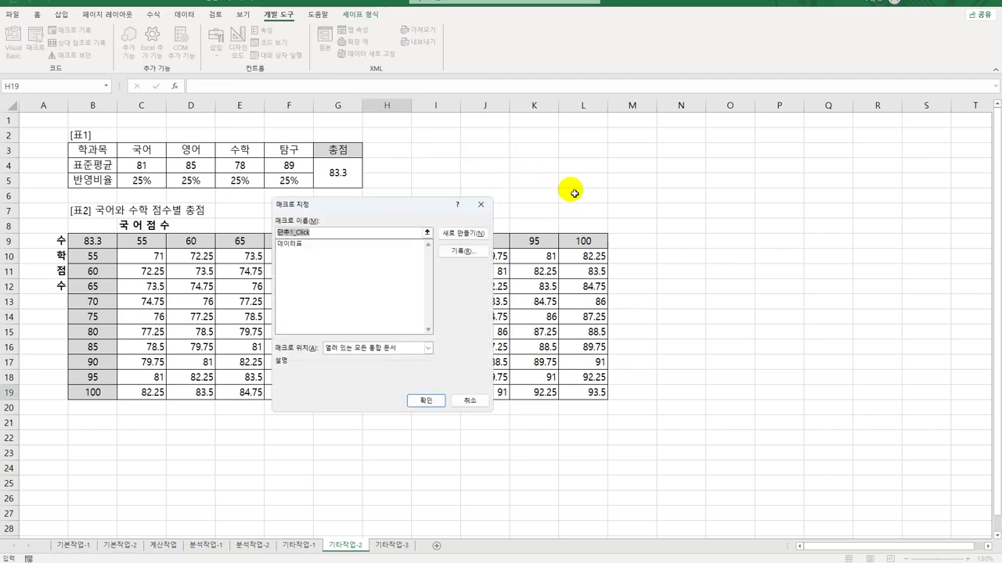
{"action": "left_click", "coordinate": [349, 244]}
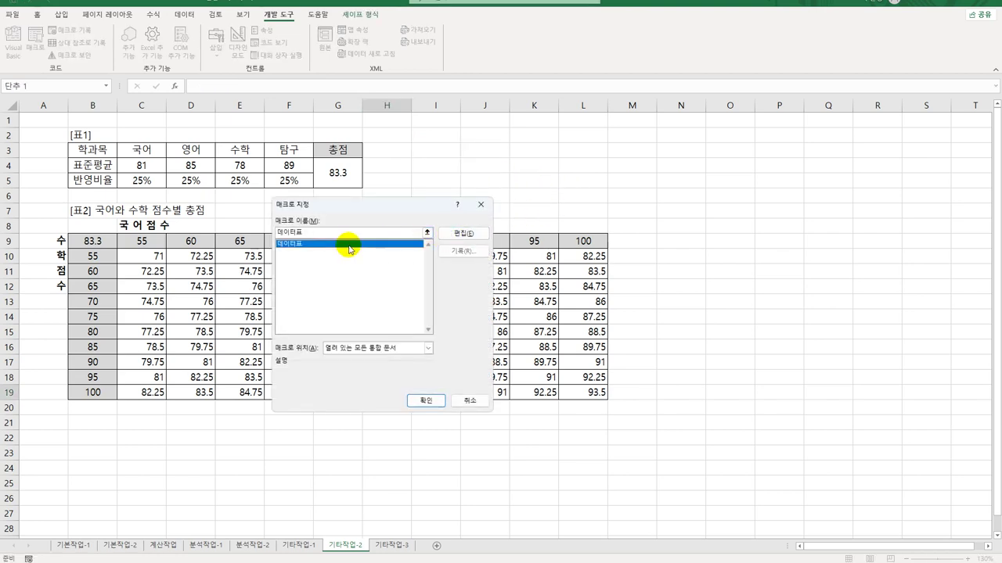
{"action": "left_click", "coordinate": [418, 400]}
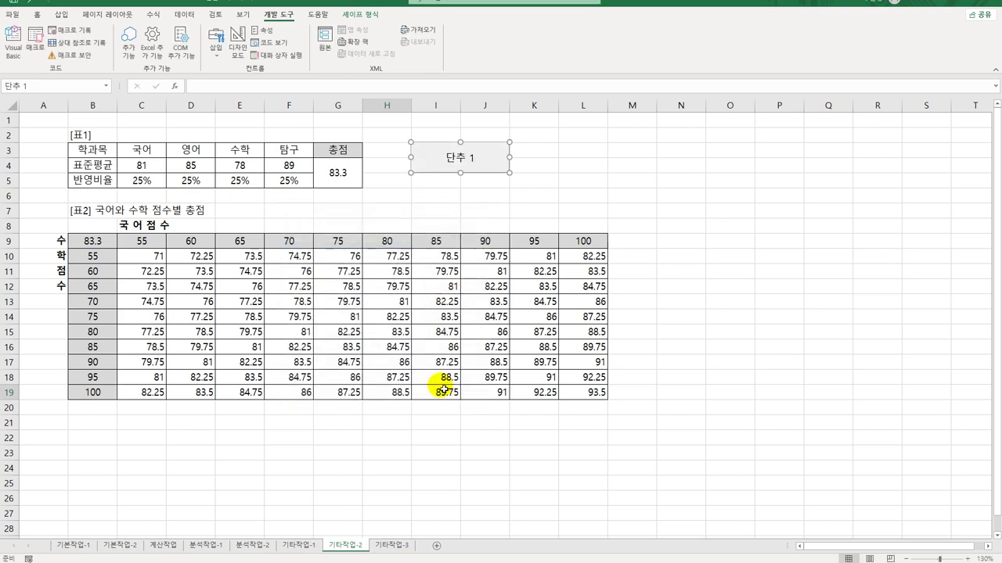
{"action": "type", "text": "데이터표"}
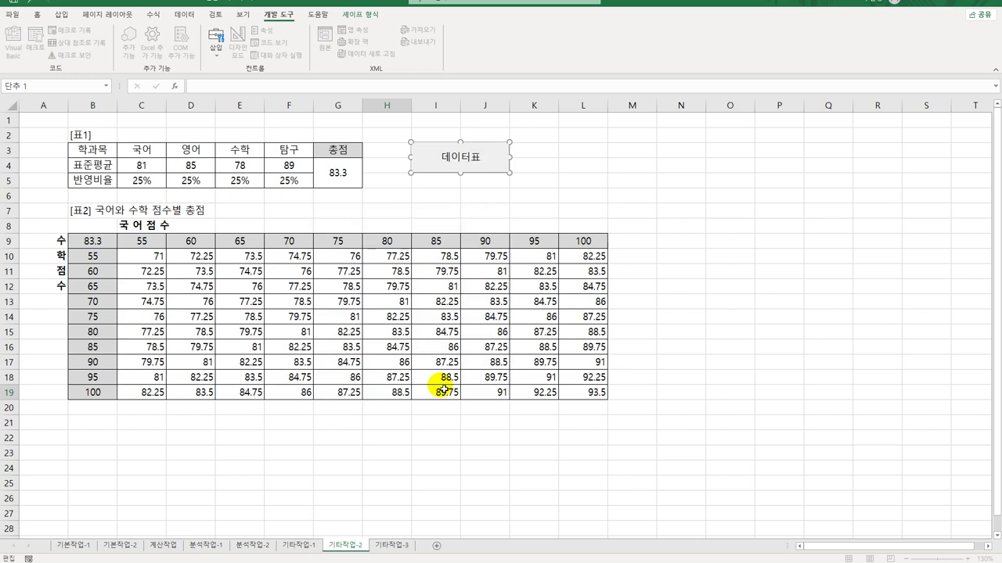
{"action": "left_click", "coordinate": [652, 407]}
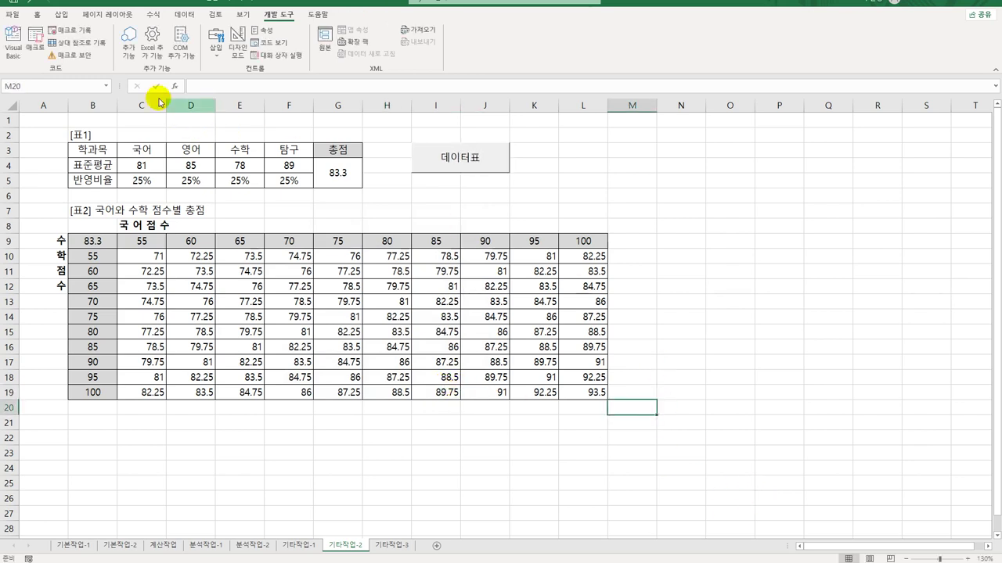
Start recording a macro named 지우기 stored in 현재 통합 문서
{"action": "left_click", "coordinate": [69, 30]}
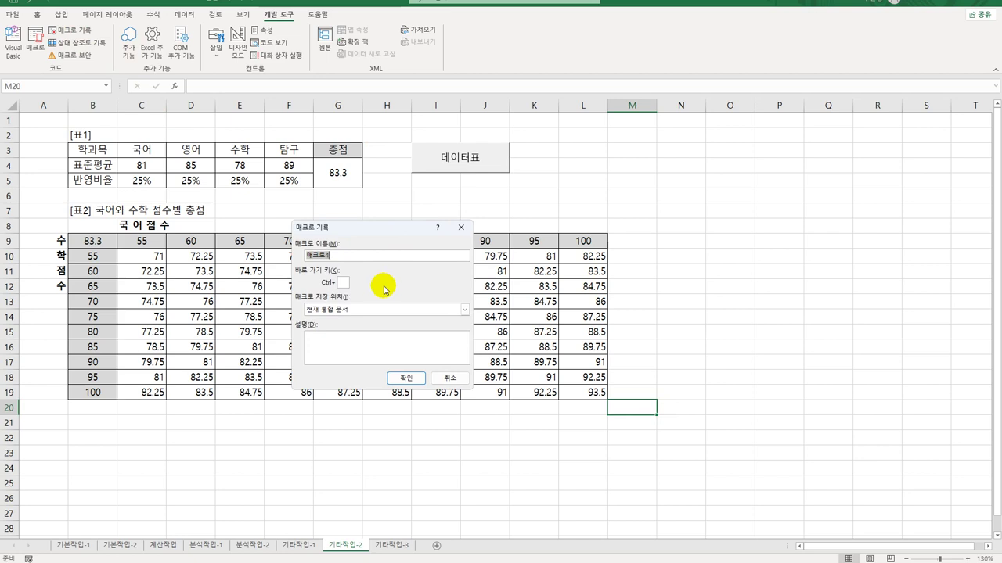
{"action": "type", "text": "데이터표"}
{"action": "key", "text": "Return"}
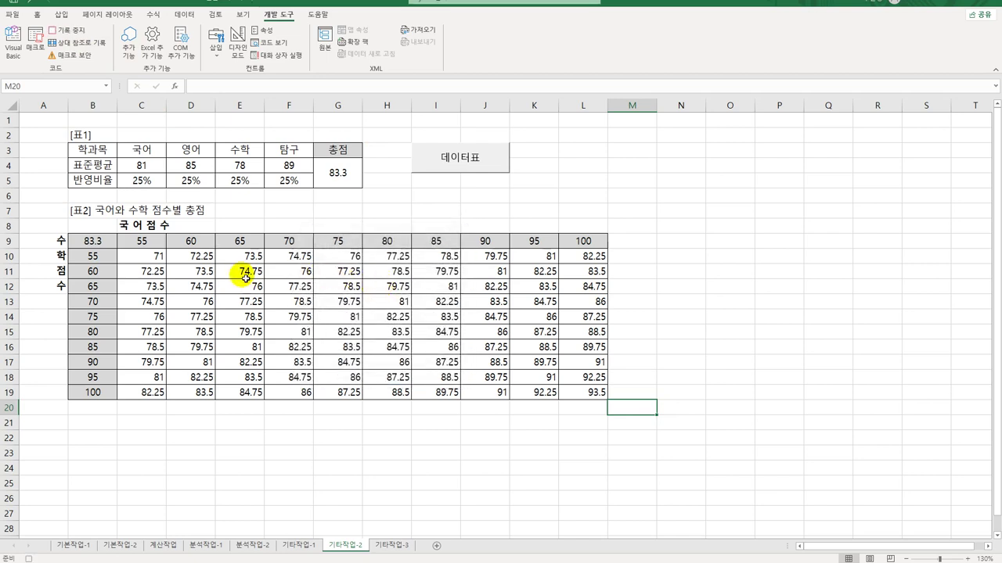
Clear the data table results in C10:L19 and stop recording the macro
{"action": "left_click_drag", "start_coordinate": [141, 257], "coordinate": [587, 389]}
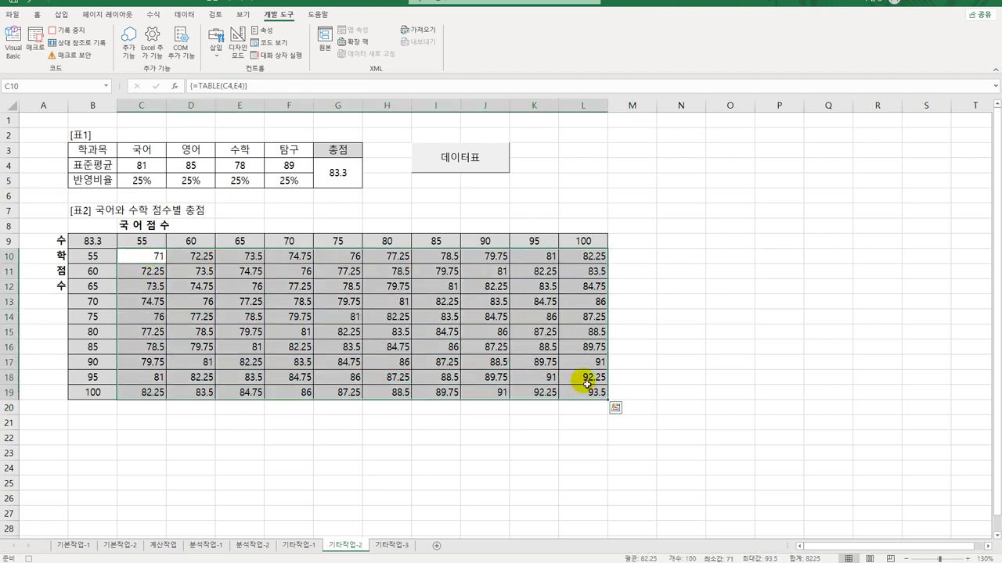
{"action": "key", "text": "Delete"}
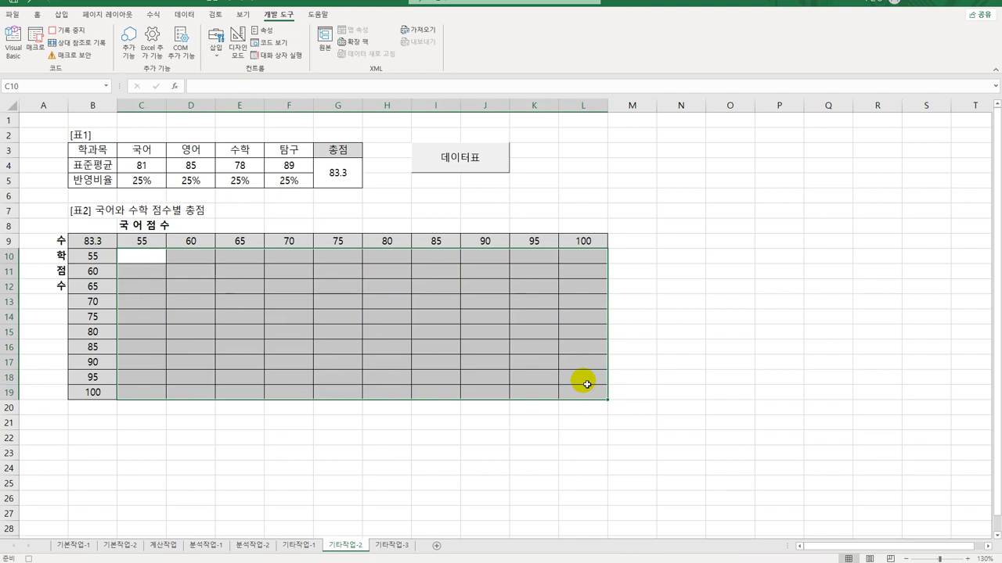
{"action": "left_click", "coordinate": [129, 256]}
{"action": "left_click", "coordinate": [74, 29]}
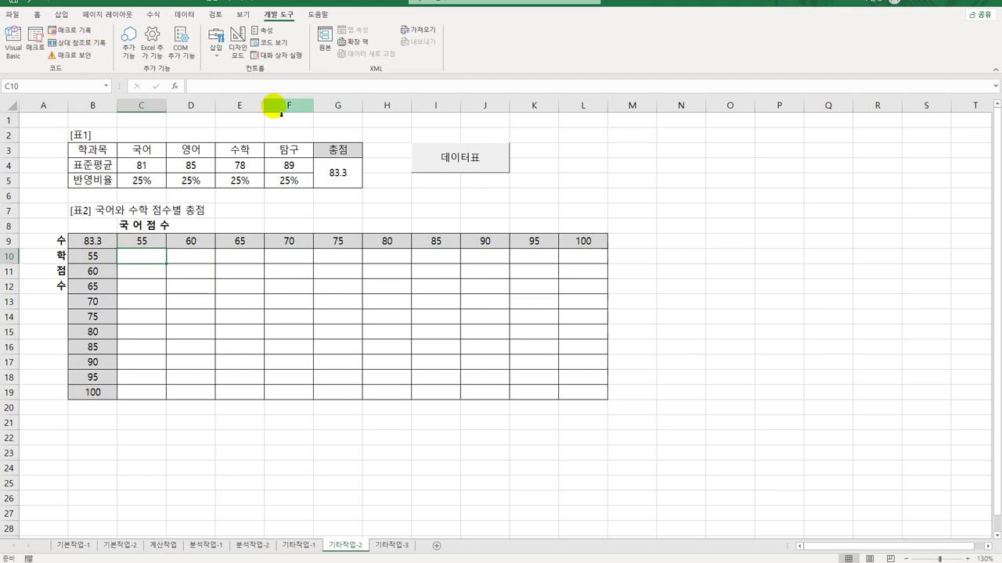
Add a form-control button over K3:L4, assign it the 지우기 macro and label it 지우기
{"action": "left_click", "coordinate": [216, 49]}
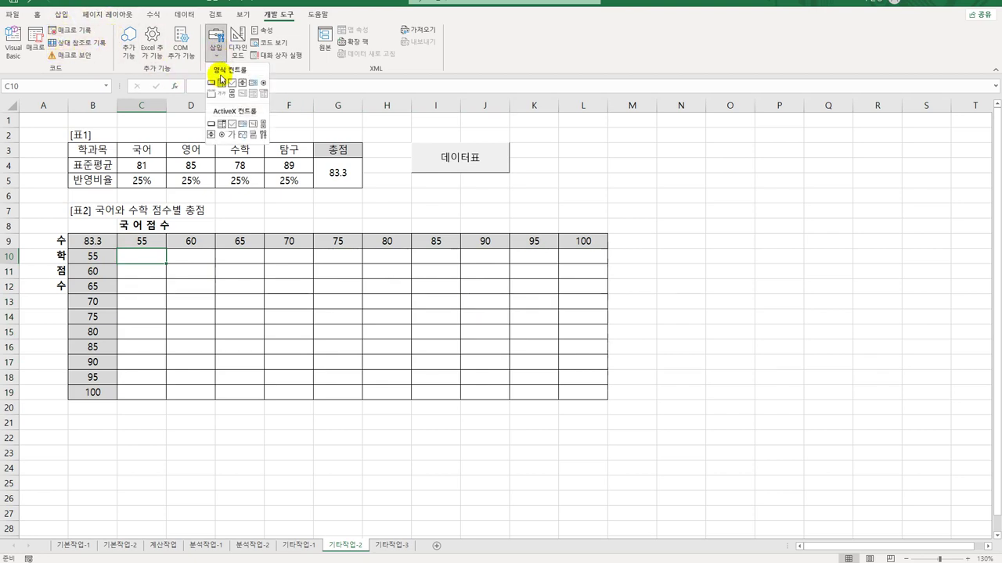
{"action": "left_click", "coordinate": [210, 82]}
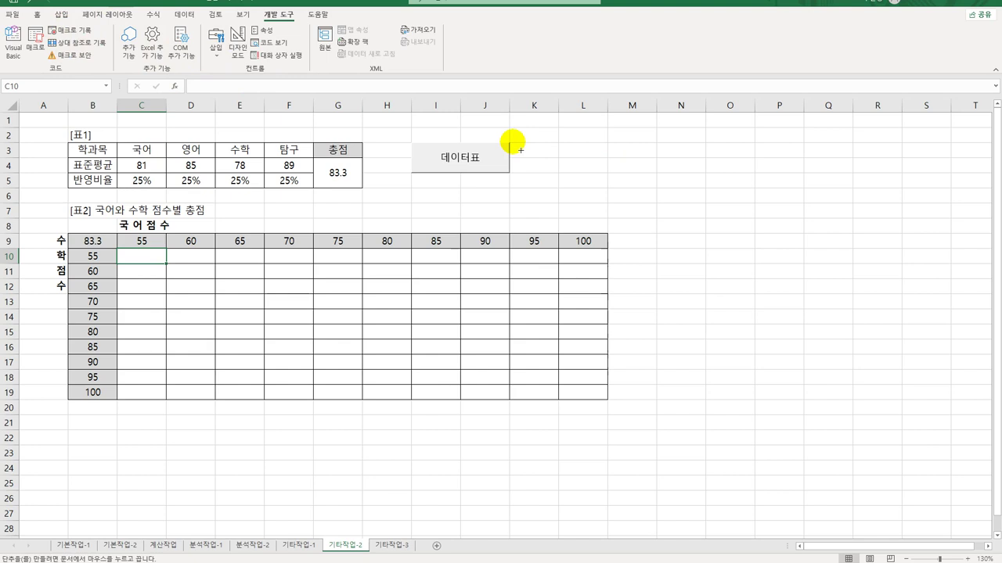
{"action": "left_click_drag", "start_coordinate": [510, 143], "coordinate": [601, 172]}
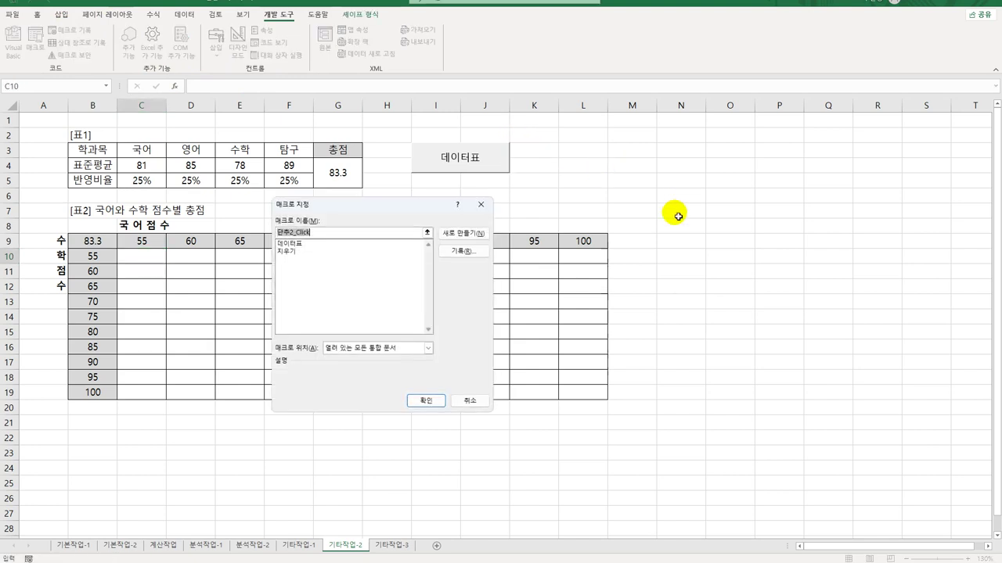
{"action": "left_click", "coordinate": [302, 252]}
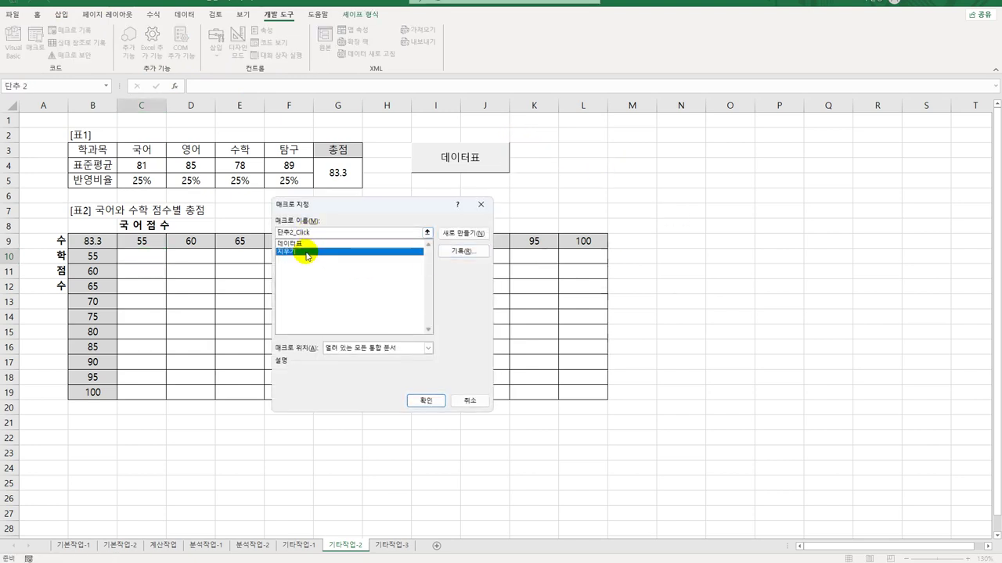
{"action": "left_click", "coordinate": [426, 400]}
{"action": "type", "text": "지우기"}
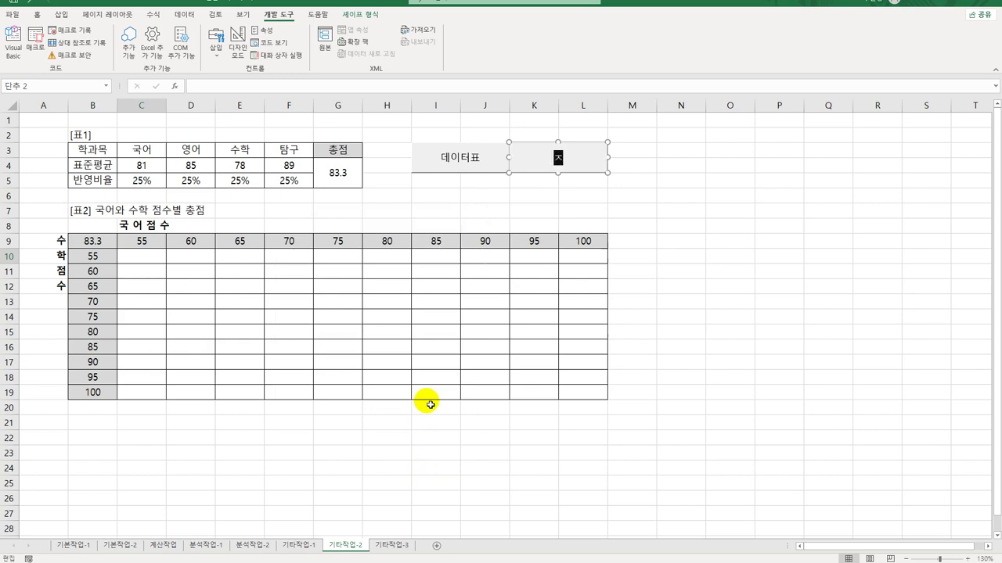
{"action": "left_click", "coordinate": [669, 335]}
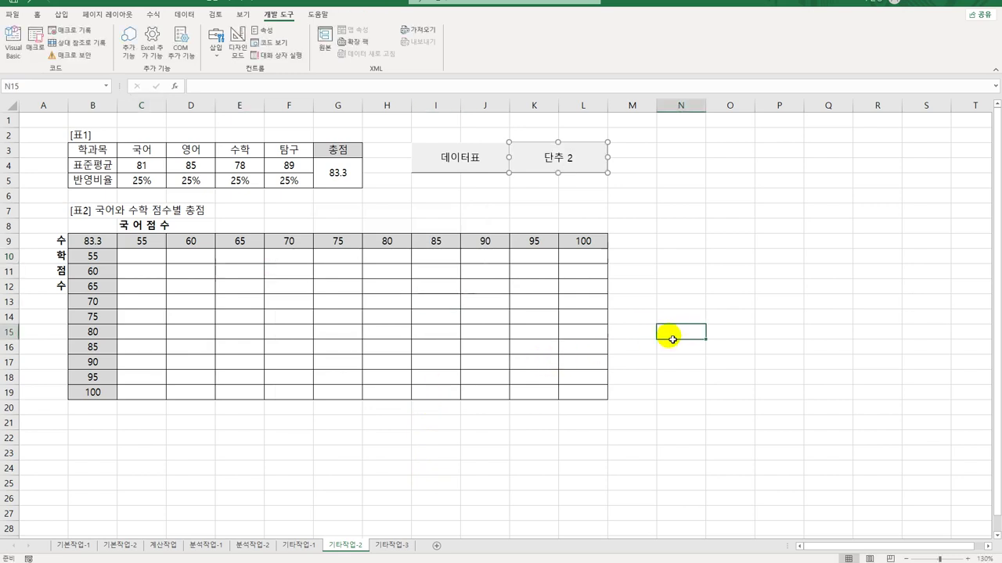
Test both macro buttons by filling the score table with 데이터표 and clearing it with 지우기
{"action": "left_click", "coordinate": [493, 168]}
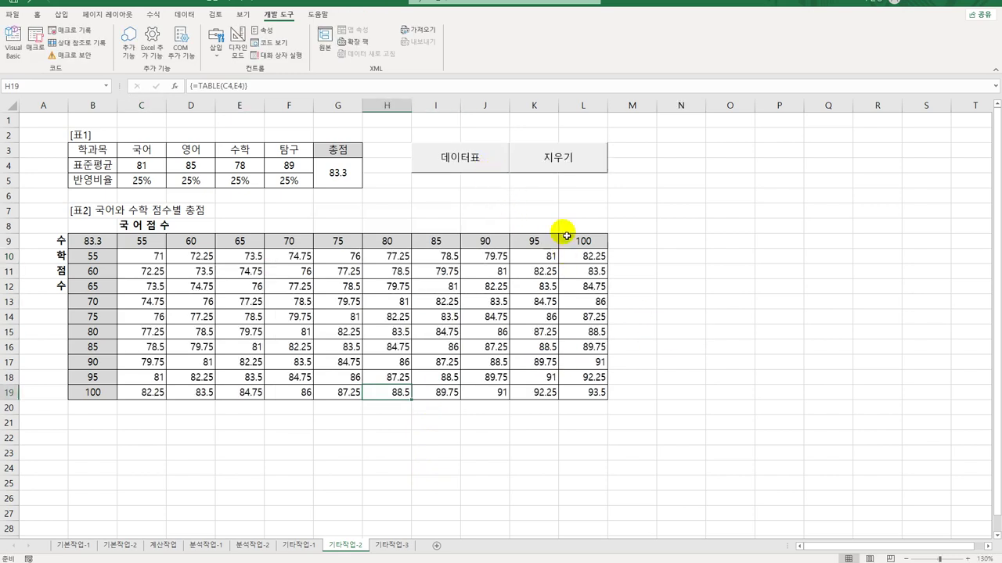
{"action": "left_click", "coordinate": [558, 156]}
{"action": "left_click", "coordinate": [740, 315]}
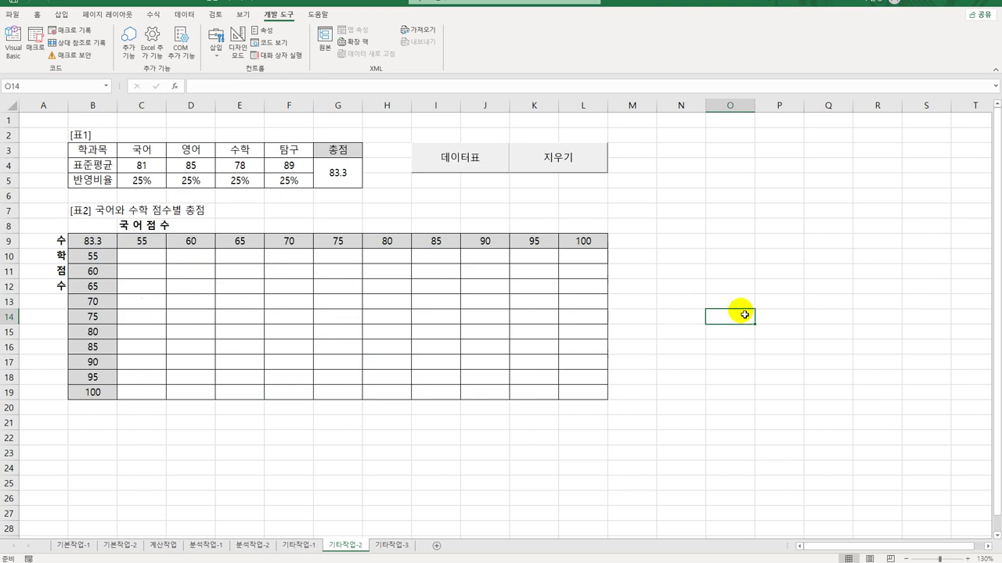
On sheet 기타작업-3, make the 소장도서등록 button's click procedure open the form with 도서등록.Show
{"action": "left_click", "coordinate": [399, 545]}
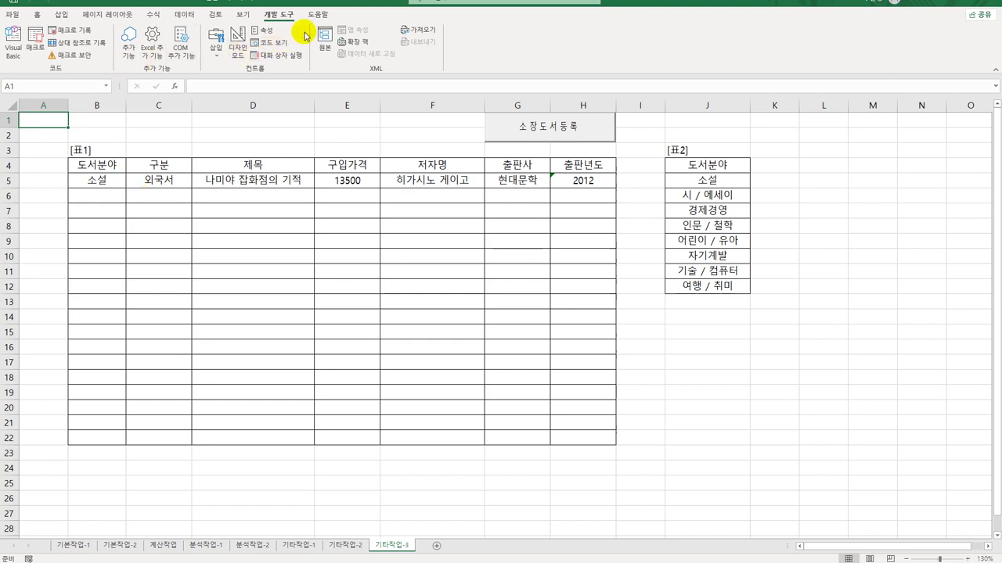
{"action": "left_click", "coordinate": [237, 56]}
{"action": "left_click", "coordinate": [562, 130]}
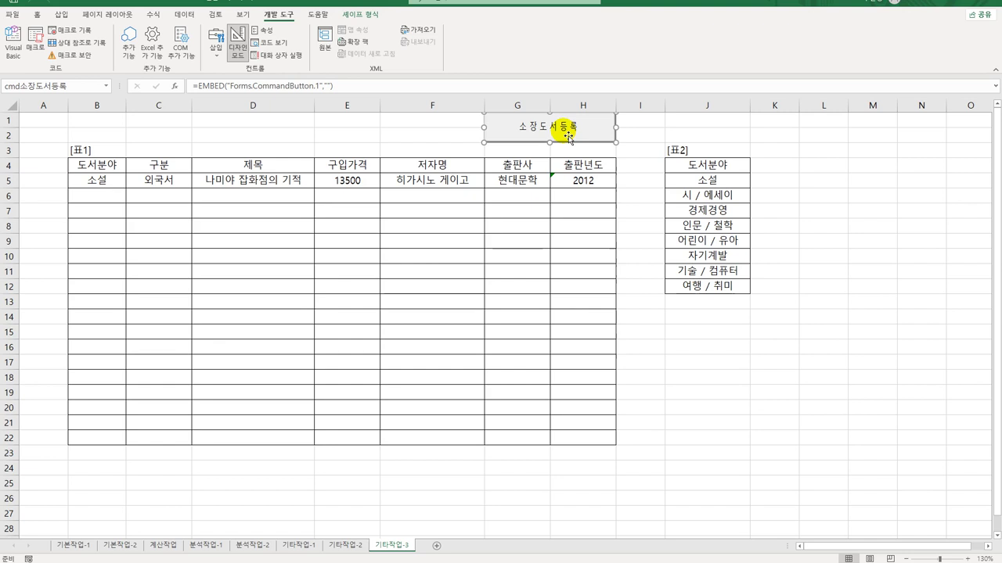
{"action": "double_click", "coordinate": [570, 134]}
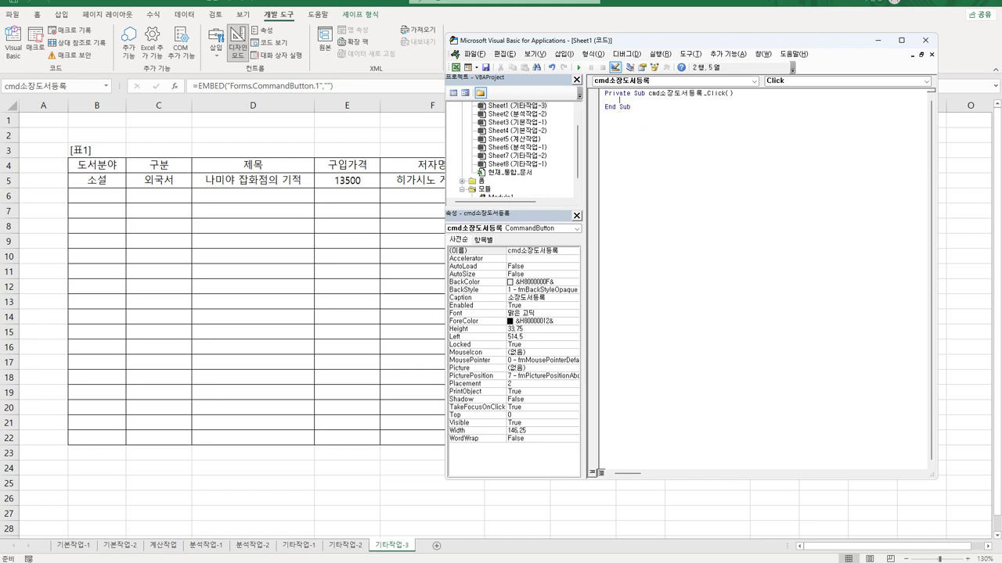
{"action": "key", "text": "Tab"}
{"action": "type", "text": "도서등록.sh"}
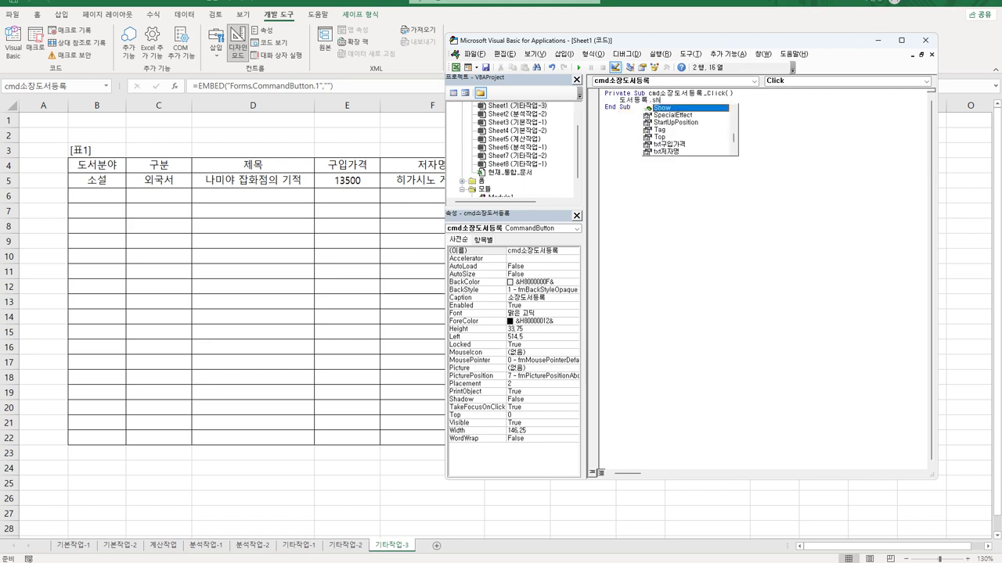
{"action": "key", "text": "Tab"}
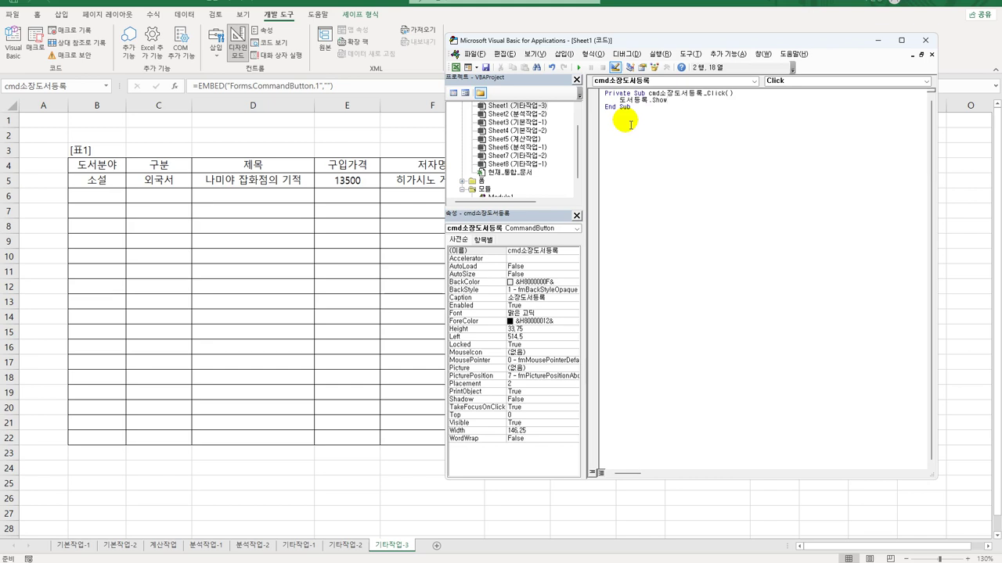
Open the code of the 도서등록 form and create its UserForm Initialize event procedure
{"action": "left_click", "coordinate": [482, 182]}
{"action": "double_click", "coordinate": [483, 183]}
{"action": "left_click", "coordinate": [499, 190]}
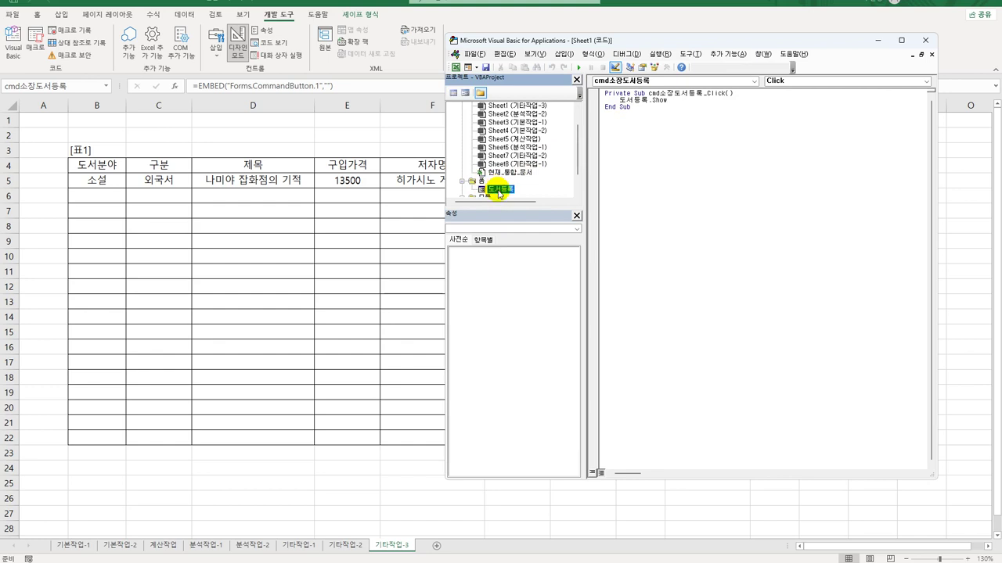
{"action": "left_click", "coordinate": [454, 93]}
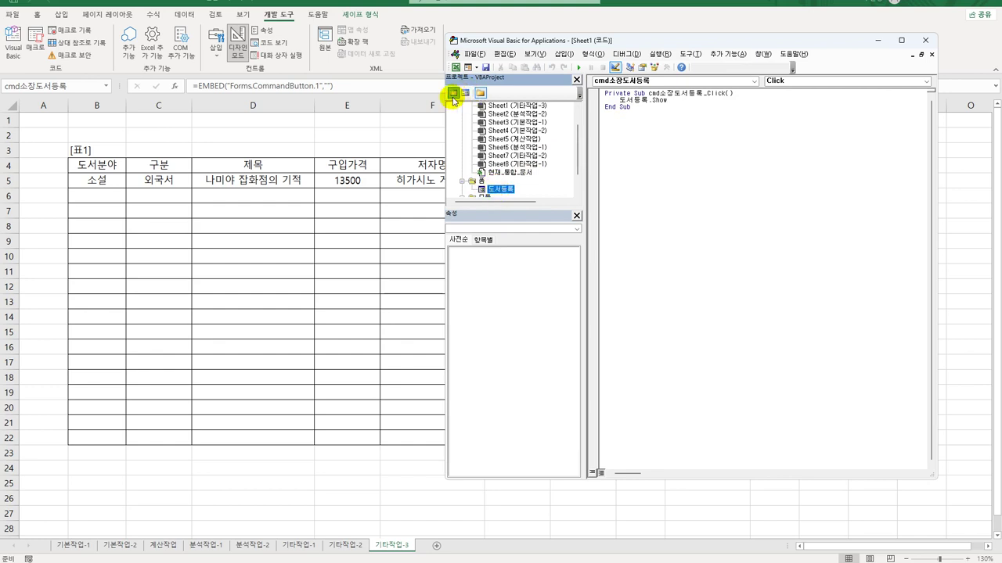
{"action": "left_click", "coordinate": [681, 81]}
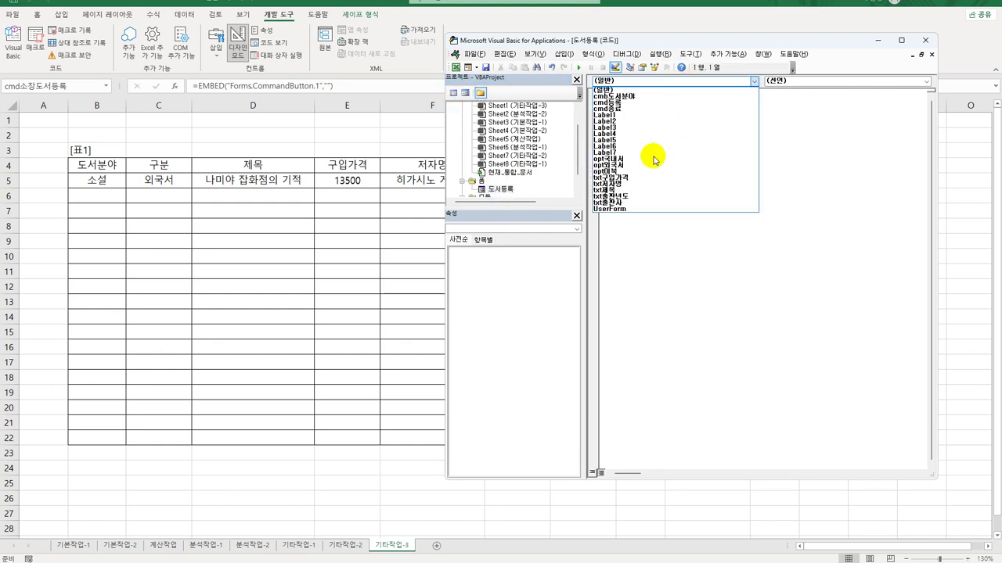
{"action": "left_click", "coordinate": [630, 209]}
{"action": "left_click", "coordinate": [792, 81]}
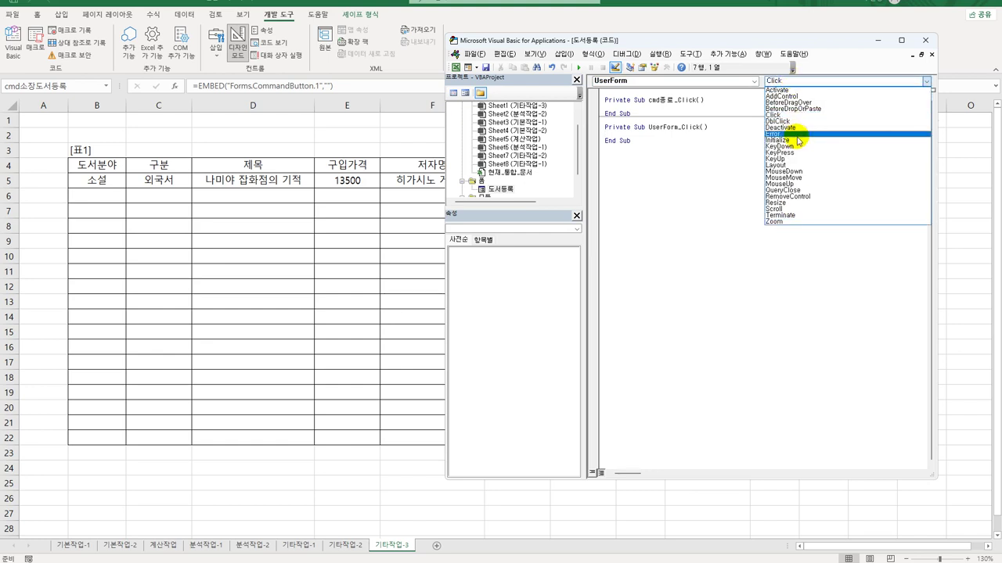
{"action": "left_click", "coordinate": [798, 141]}
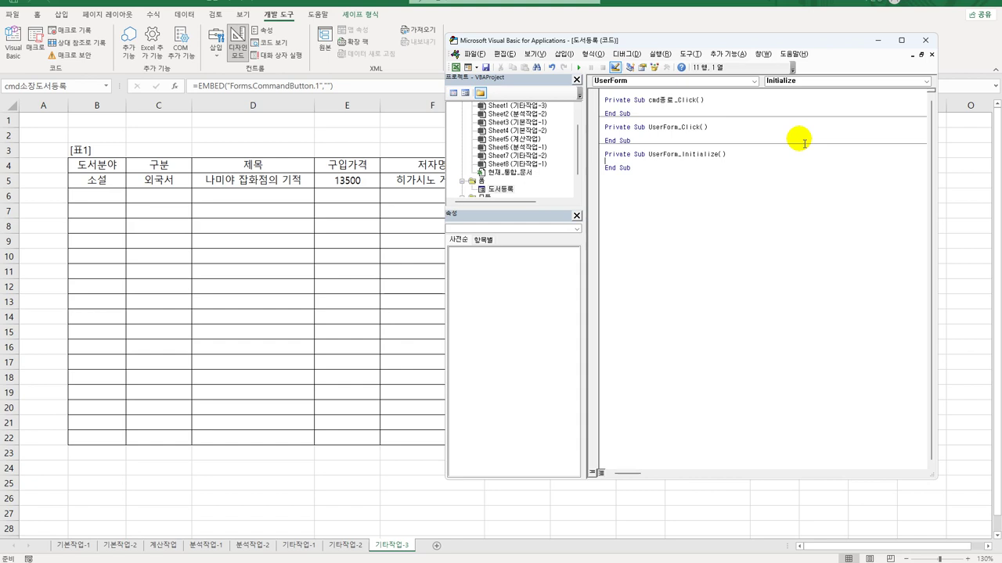
In UserForm_Initialize, set the row source of cmb도서분야 to "J5:J12"
{"action": "key", "text": "Tab"}
{"action": "type", "text": "c"}
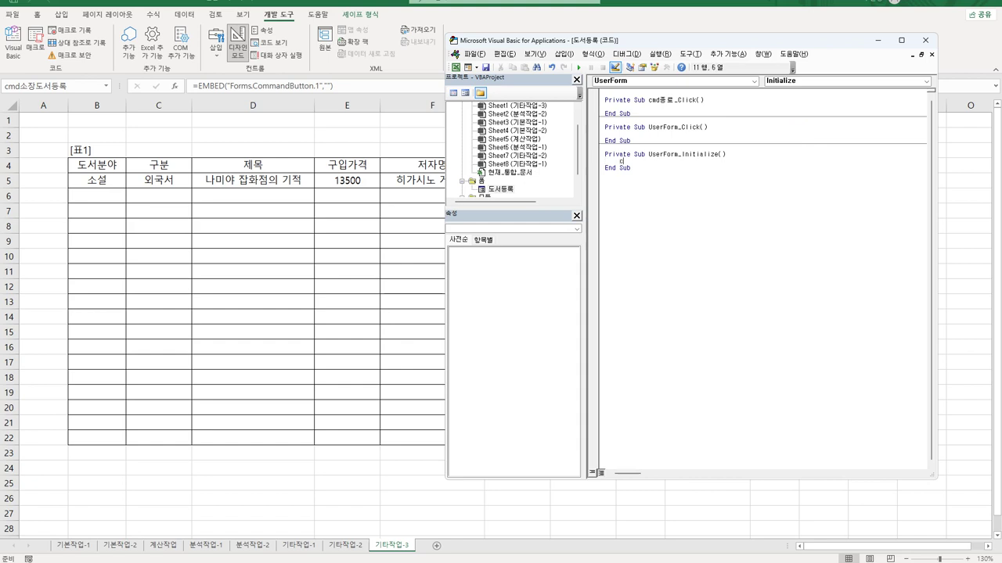
{"action": "type", "text": "mb도서분야.RowSource = \"J5:J12\""}
{"action": "key", "text": "Return"}
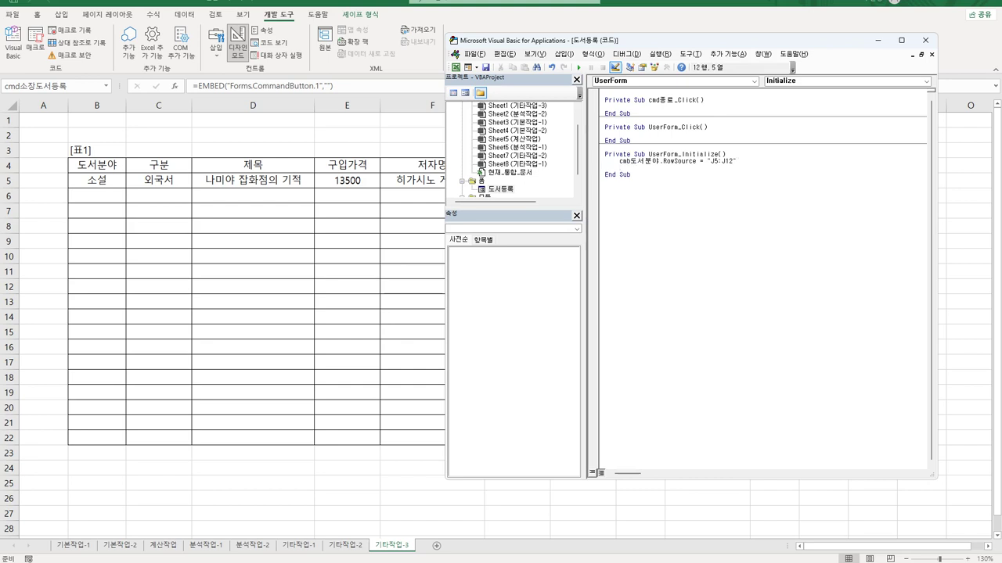
Make opt국내서 selected by default by adding opt국내서 = True to UserForm_Initialize
{"action": "type", "text": "opy"}
{"action": "type", "text": "t"}
{"action": "type", "text": "국내서"}
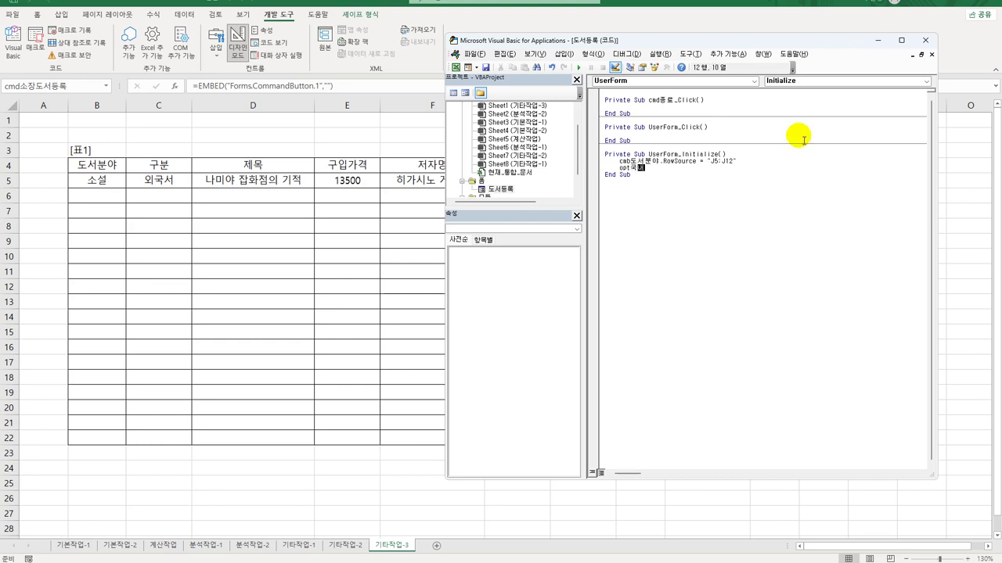
{"action": "type", "text": " = ㅅ"}
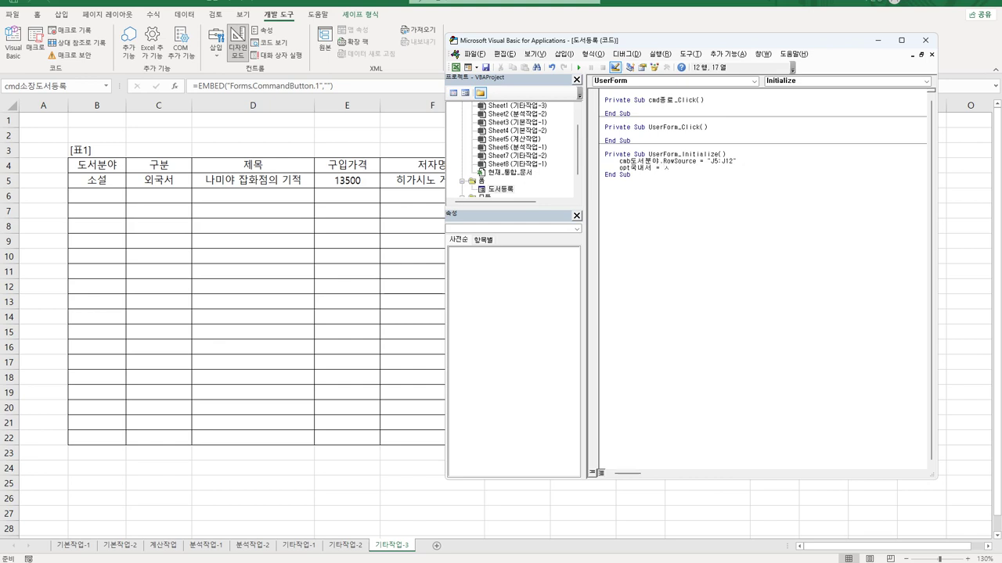
{"action": "key", "text": "BackSpace"}
{"action": "type", "text": "true"}
{"action": "key", "text": "Down"}
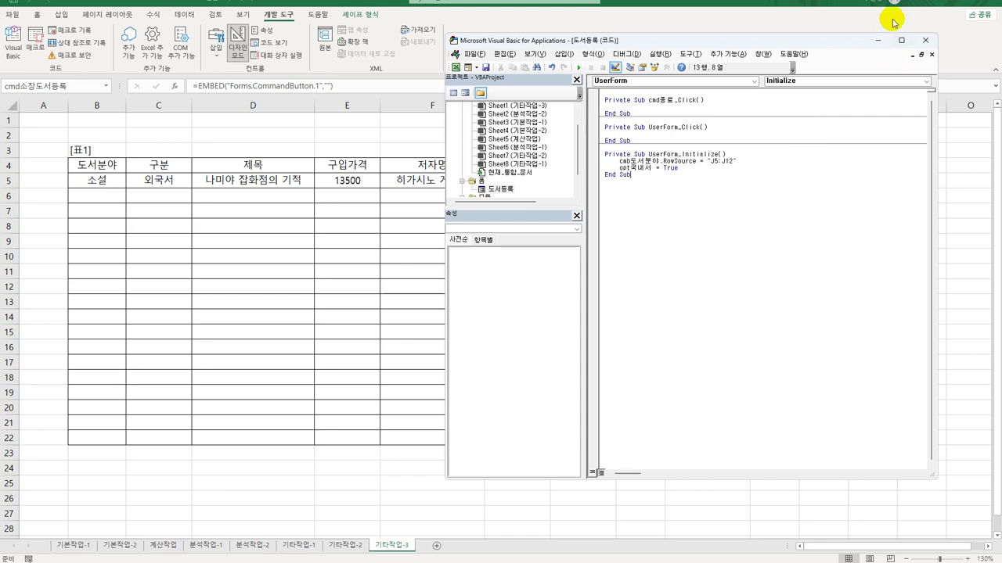
In the cmd종료 click procedure, show a message box with Now() as the prompt and "폼을 종료합니다." as the title
{"action": "left_click", "coordinate": [751, 81]}
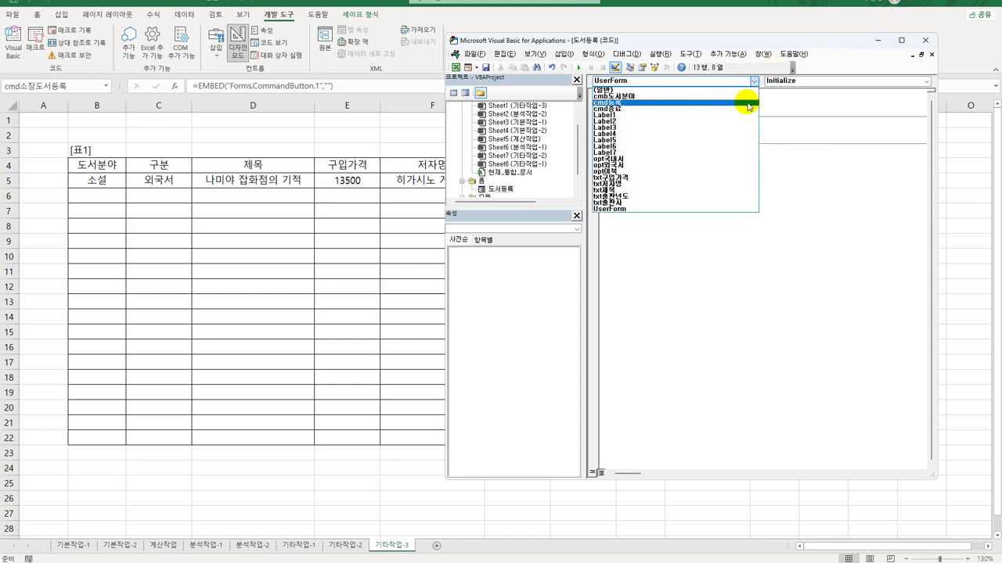
{"action": "left_click", "coordinate": [743, 109]}
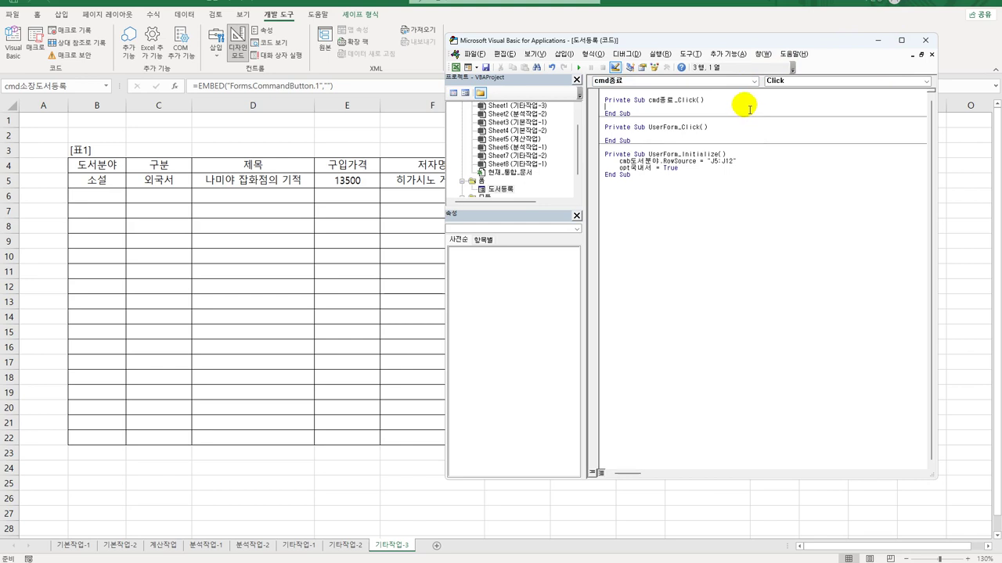
{"action": "key", "text": "Tab"}
{"action": "type", "text": "ms"}
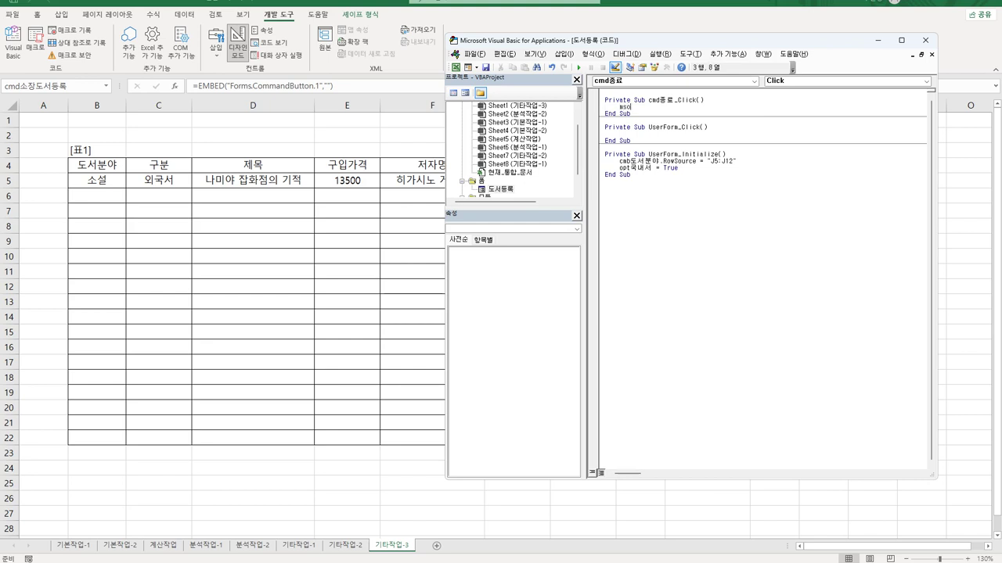
{"action": "type", "text": "gbox "}
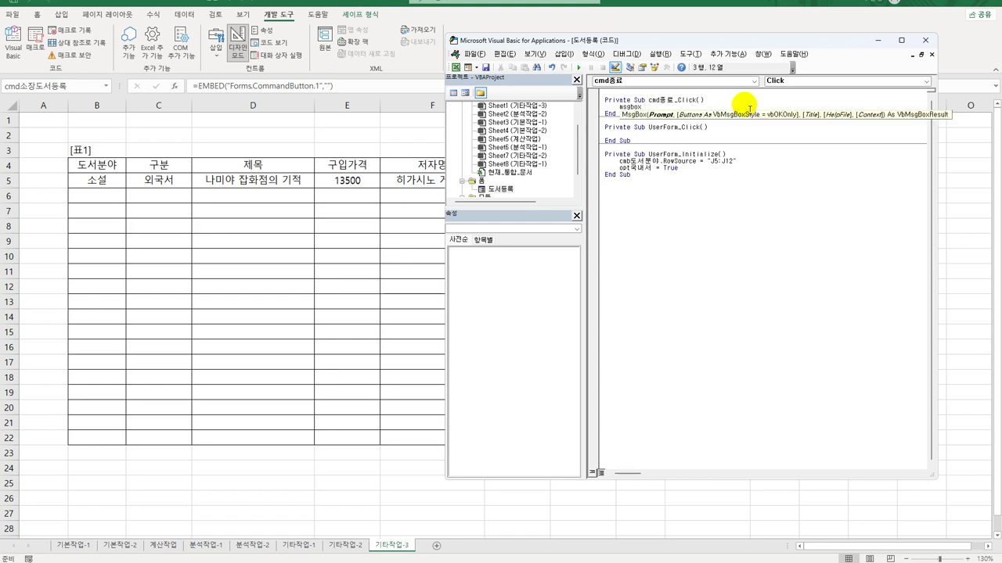
{"action": "type", "text": "now(),"}
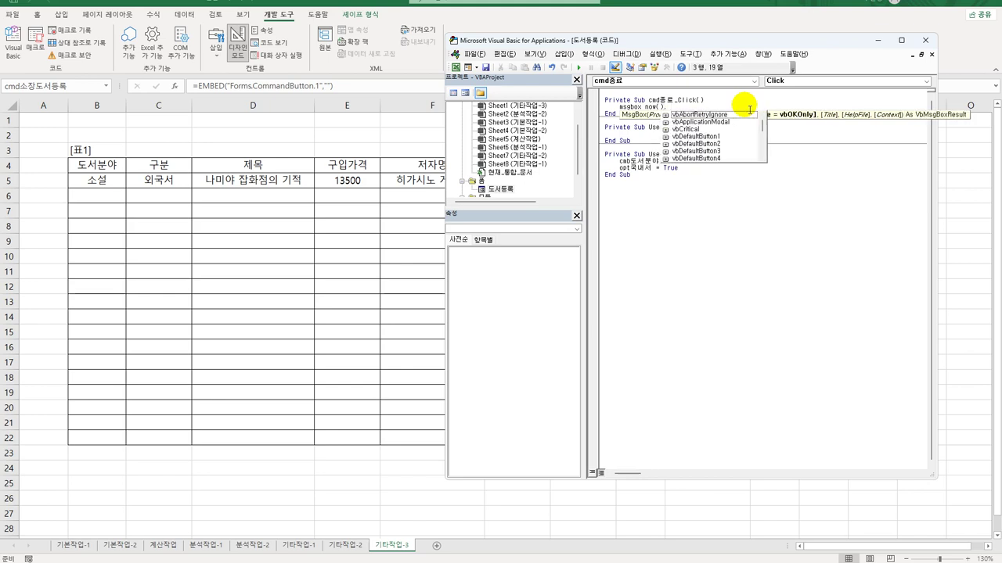
{"action": "type", "text": ","}
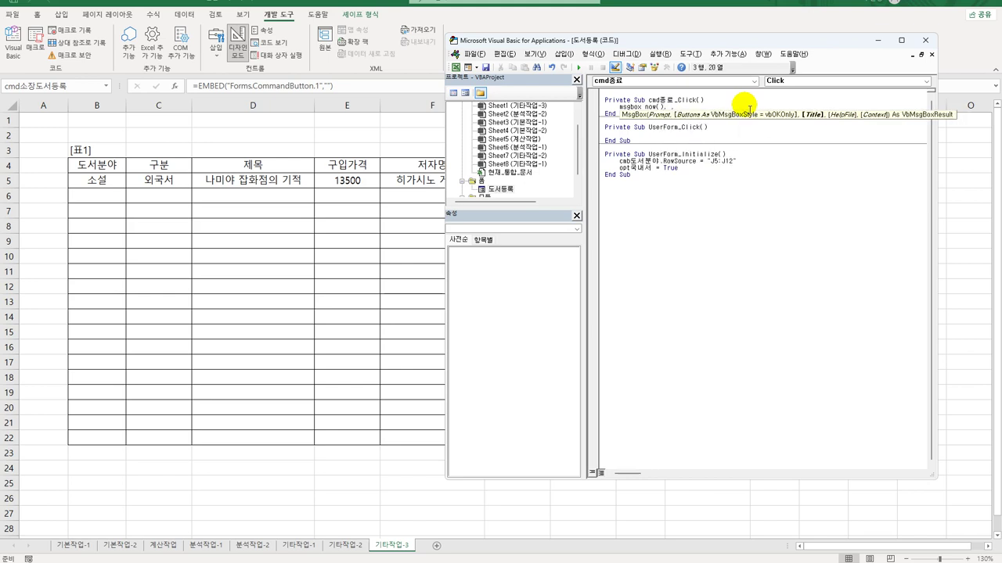
{"action": "type", "text": "\"vhadmf"}
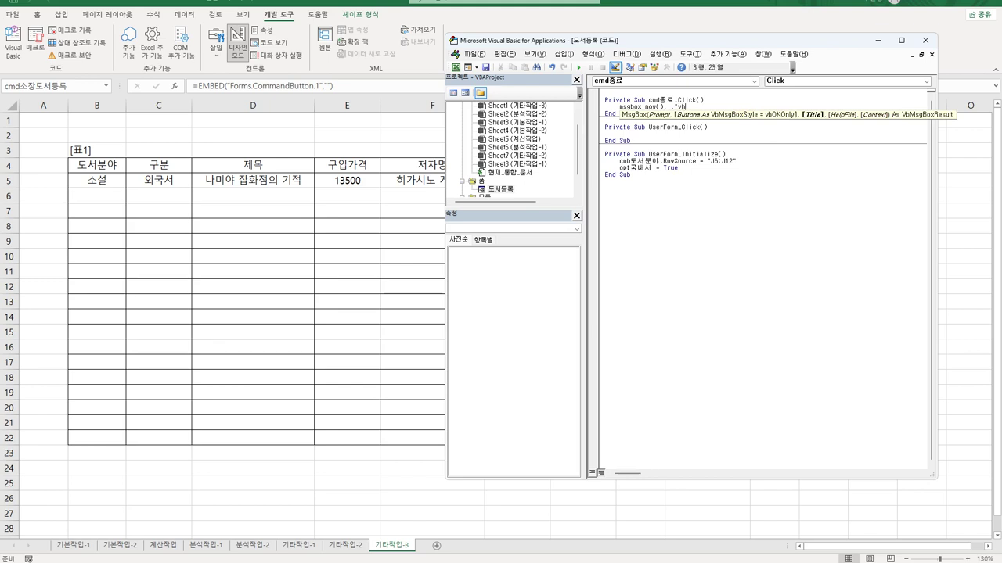
{"action": "key", "text": "BackSpace"}
{"action": "key", "text": "BackSpace"}
{"action": "key", "text": "BackSpace"}
{"action": "key", "text": "BackSpace"}
{"action": "key", "text": "BackSpace"}
{"action": "key", "text": "BackSpace"}
{"action": "type", "text": "폼을 종료합니다.\""}
{"action": "key", "text": "Return"}
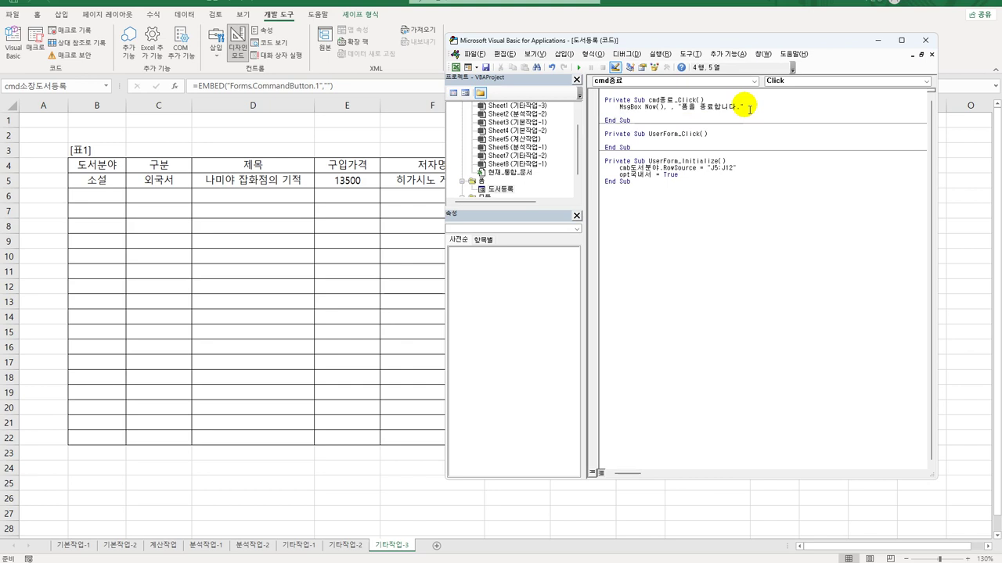
Close the form at the end of the cmd종료 click procedure with Unload Me
{"action": "type", "text": "unlom"}
{"action": "key", "text": "BackSpace"}
{"action": "type", "text": "ad Me"}
{"action": "key", "text": "Up"}
Create the cmd등록 click procedure and compute the input row with i = Range("B4").CurrentRegion.Rows.Count + 3
{"action": "left_click", "coordinate": [734, 82]}
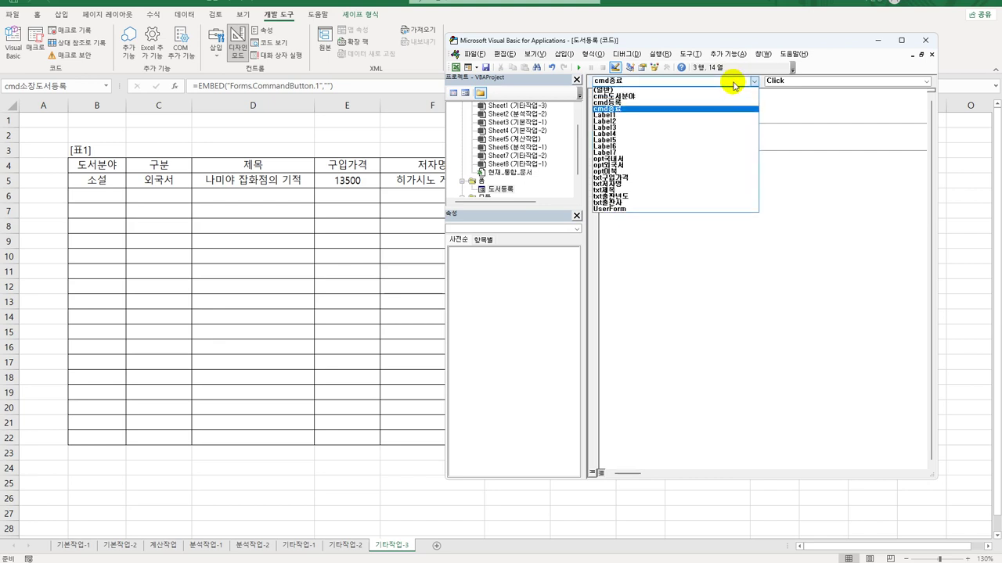
{"action": "left_click", "coordinate": [735, 103]}
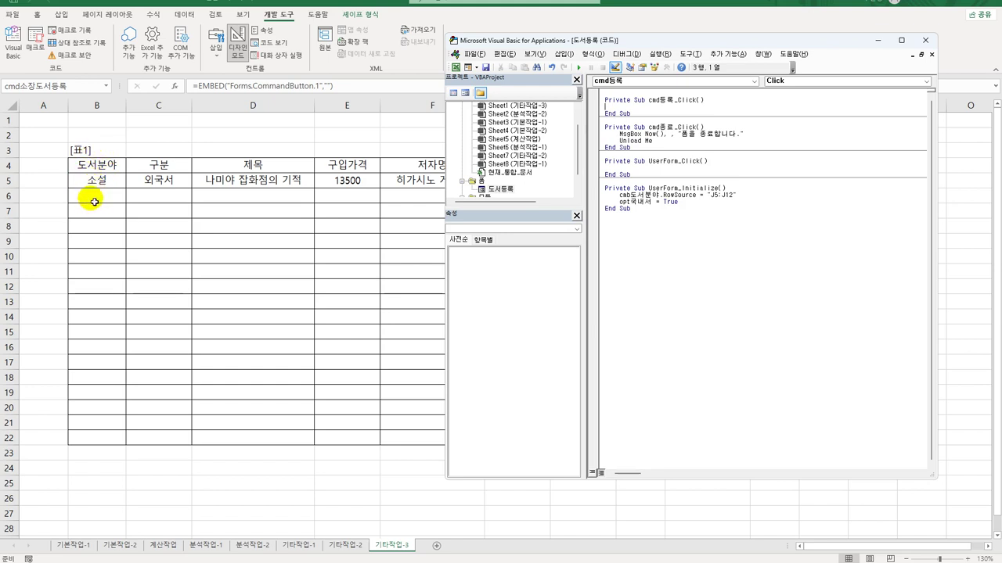
{"action": "key", "text": "Return"}
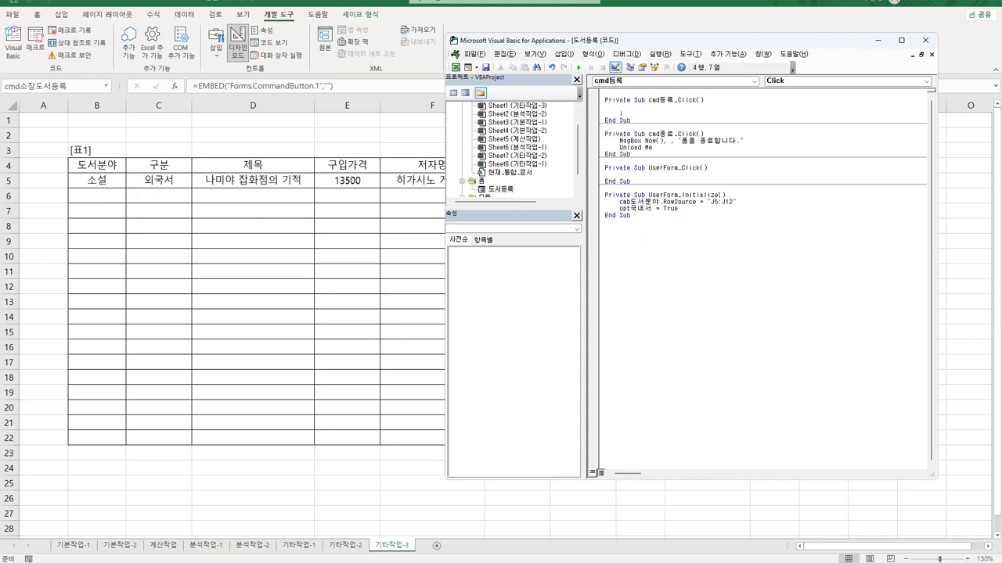
{"action": "type", "text": "= range(\"B"}
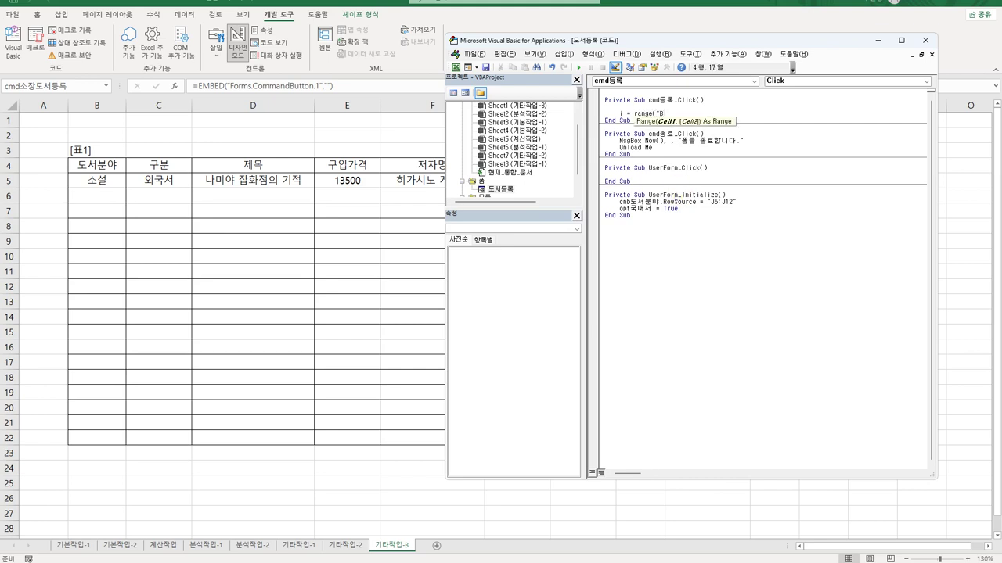
{"action": "type", "text": "4\").cu"}
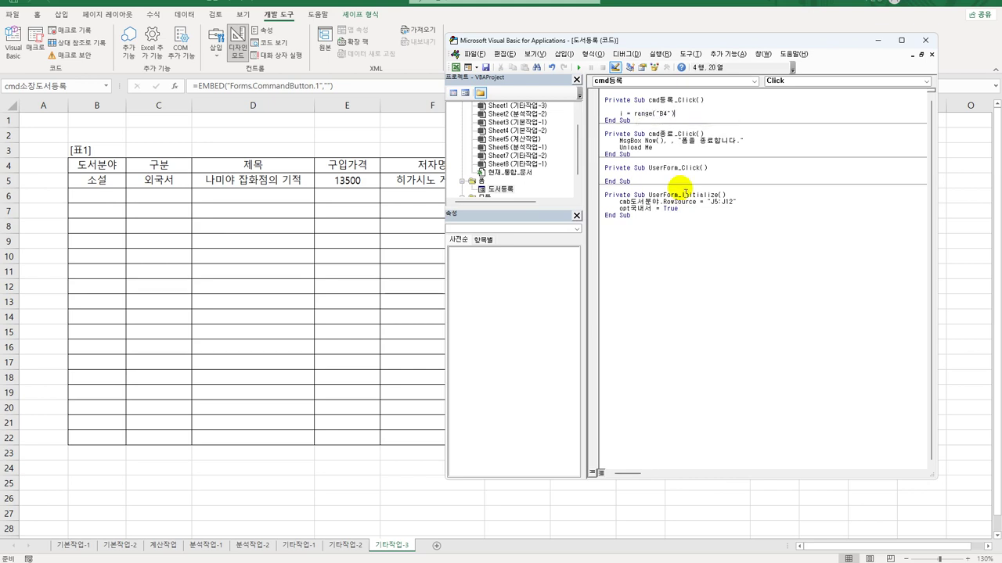
{"action": "type", "text": "rrentRegion.Rows.count + 3"}
{"action": "key", "text": "Return"}
{"action": "key", "text": "Return"}
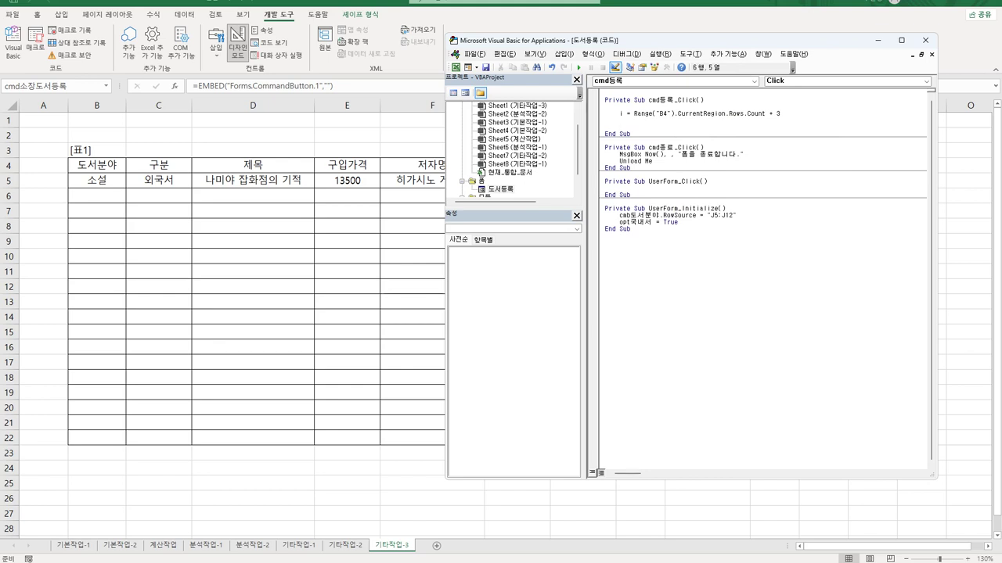
Write the selected book field to column 2 of the input row with Cells(i, 2) = cmb도서분야
{"action": "type", "text": "e"}
{"action": "type", "text": "cells(i"}
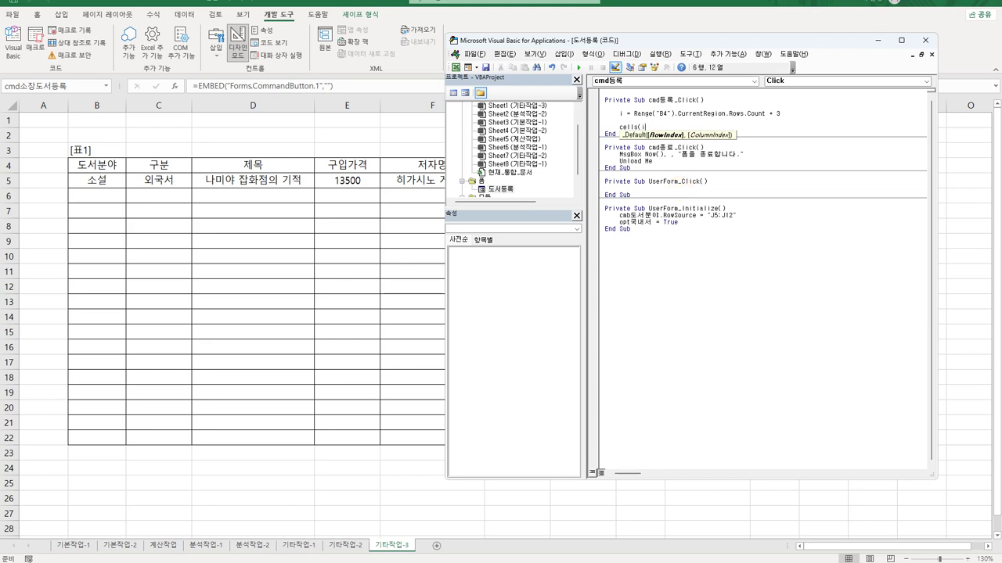
{"action": "type", "text": ",2) = "}
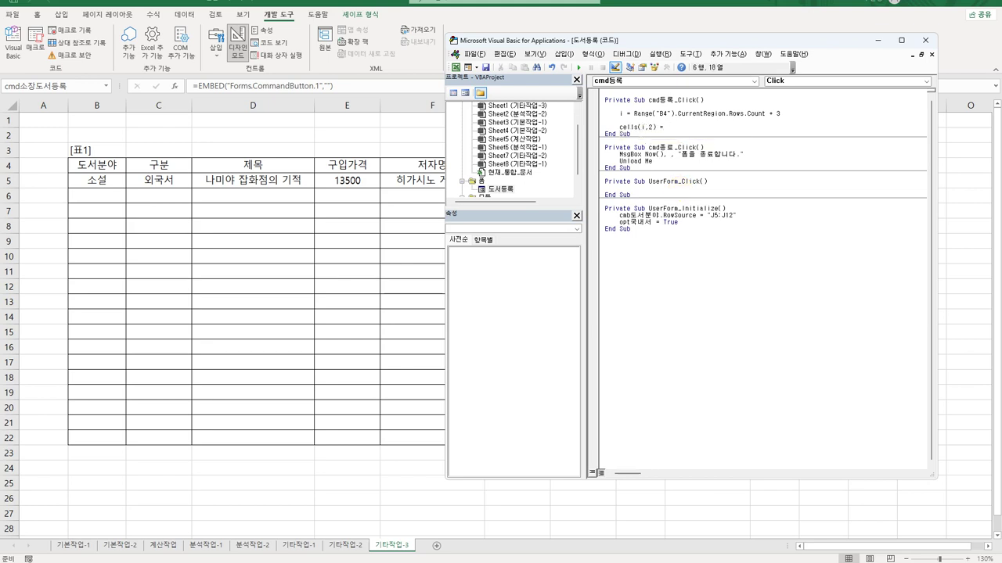
{"action": "type", "text": "cmb도서분야"}
{"action": "key", "text": "Return"}
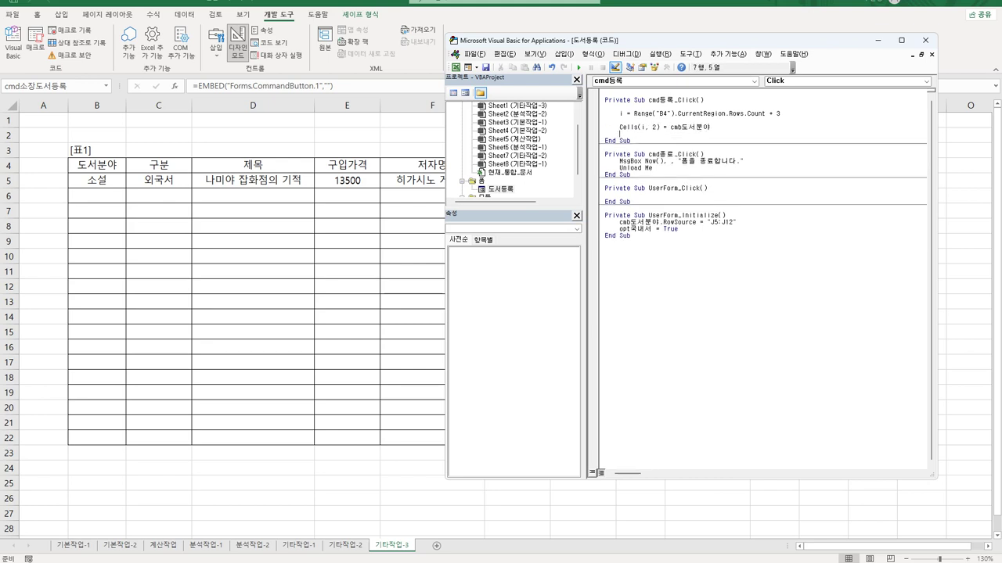
{"action": "key", "text": "Return"}
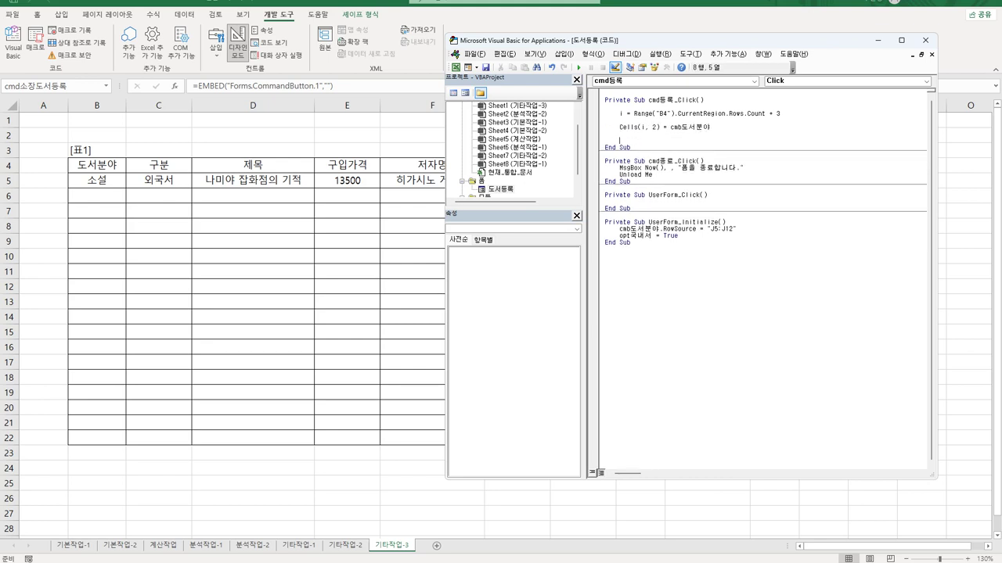
Start a condition in the cmd등록 click procedure with the line If opt외국서 = True Then
{"action": "type", "text": "if "}
{"action": "type", "text": "opt"}
{"action": "type", "text": "외"}
{"action": "type", "text": "국"}
{"action": "type", "text": "서 = "}
{"action": "type", "text": "treu"}
{"action": "key", "text": "BackSpace"}
{"action": "key", "text": "BackSpace"}
{"action": "type", "text": "ue 솓"}
{"action": "key", "text": "BackSpace"}
{"action": "key", "text": "BackSpace"}
{"action": "key", "text": "BackSpace"}
{"action": "type", "text": "Then"}
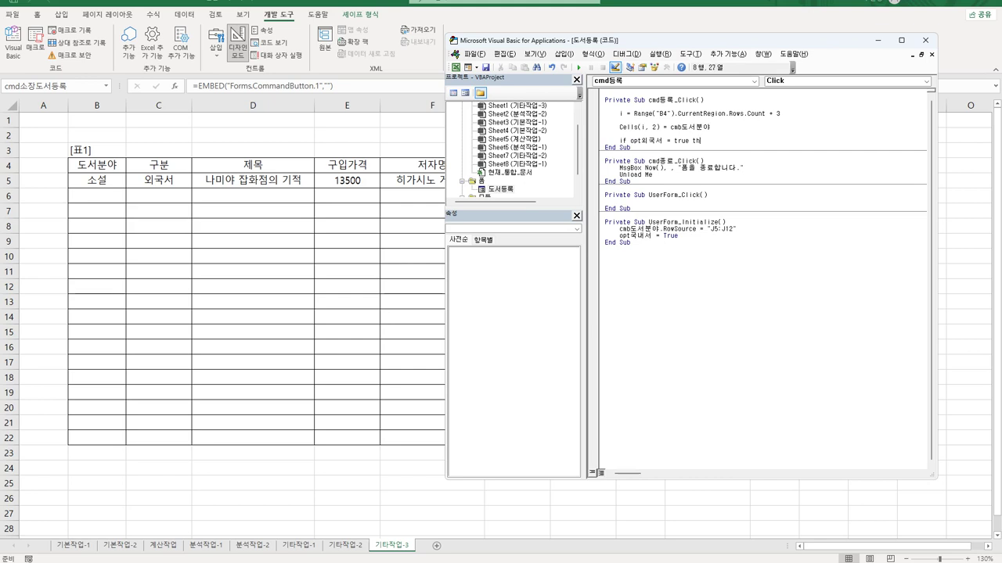
{"action": "key", "text": "Return"}
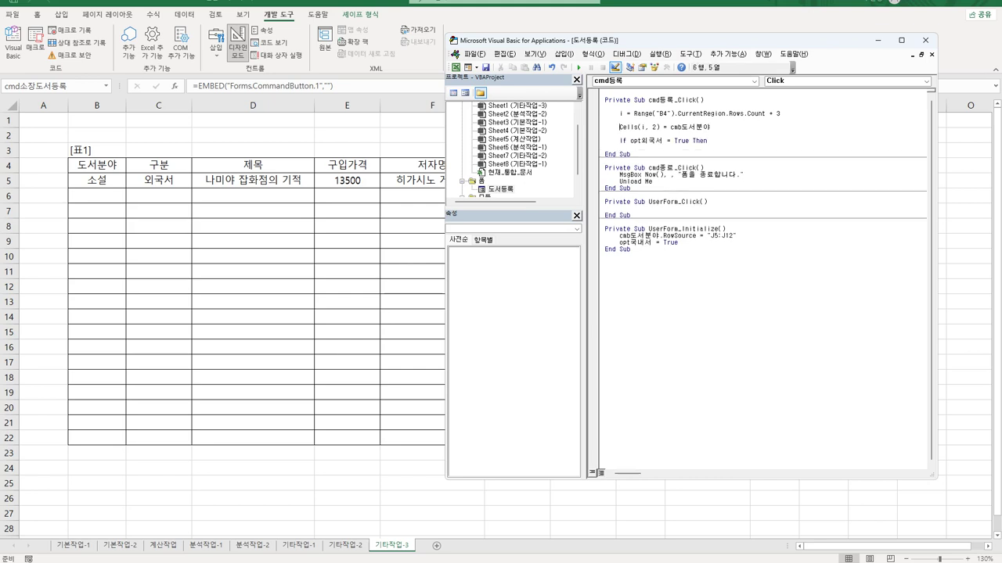
Copy the Cells(i, 2) line into the If branch, indent it and change its column number to 3
{"action": "key", "text": "shift+End"}
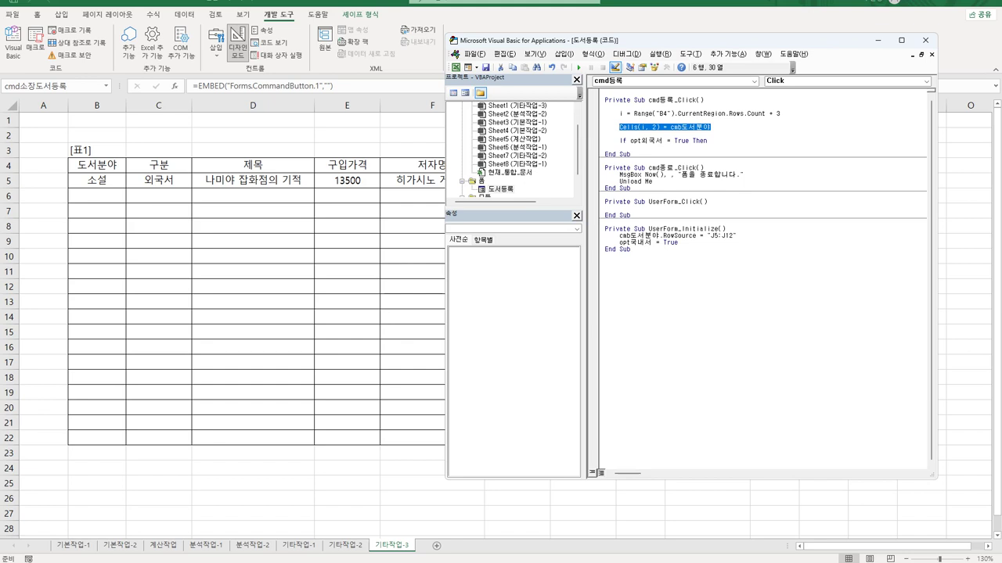
{"action": "key", "text": "ctrl+c"}
{"action": "key", "text": "Down"}
{"action": "key", "text": "Down"}
{"action": "key", "text": "Down"}
{"action": "key", "text": "ctrl+v"}
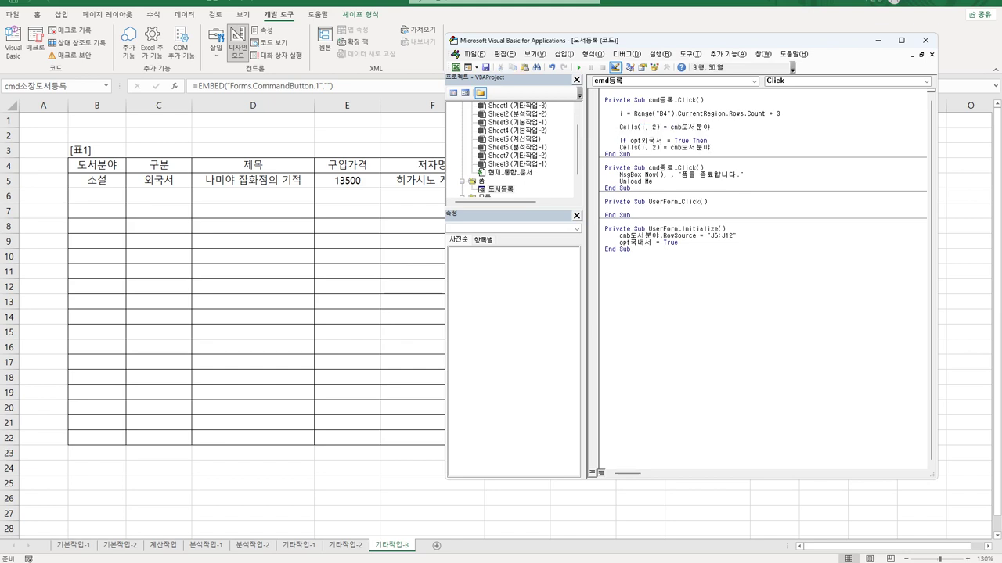
{"action": "key", "text": "Home"}
{"action": "key", "text": "Tab"}
{"action": "key", "text": "Right"}
{"action": "key", "text": "shift+Right"}
{"action": "type", "text": "3"}
Assign "외국서" to Cells(i, 3) in the opt외국서 branch in place of the copied combo box value
{"action": "key", "text": "Right"}
{"action": "key", "text": "Right"}
{"action": "key", "text": "shift+End"}
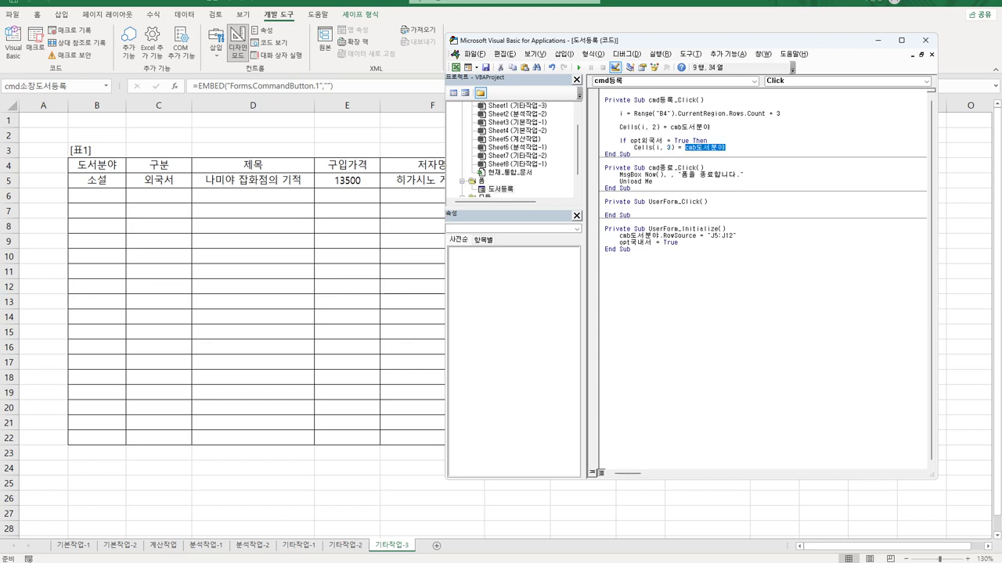
{"action": "key", "text": "Delete"}
{"action": "type", "text": "\""}
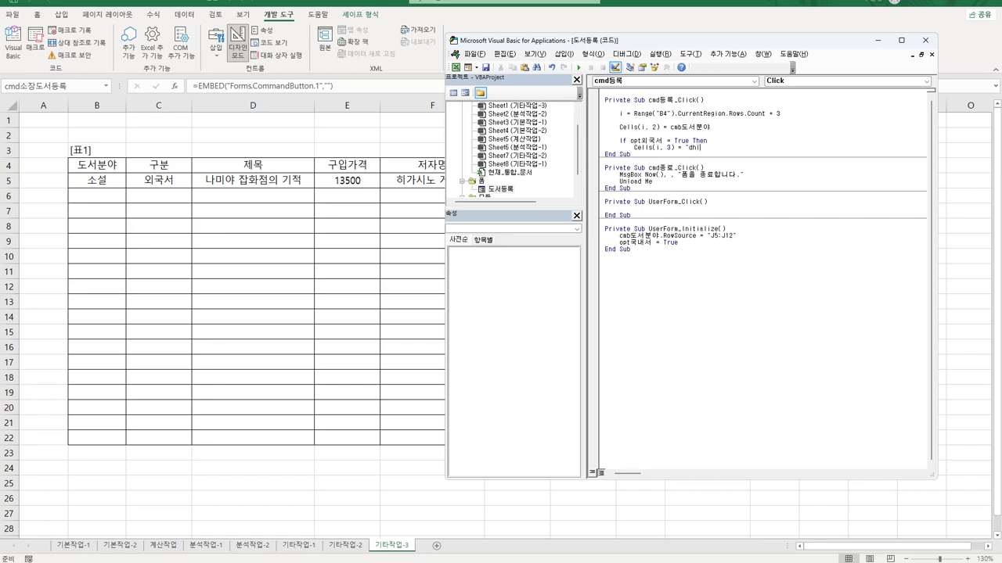
{"action": "type", "text": "외국서\""}
{"action": "key", "text": "Return"}
Duplicate the opt외국서 branch below itself and make its condition ElseIf opt국내서 = True Then
{"action": "left_click", "coordinate": [620, 140]}
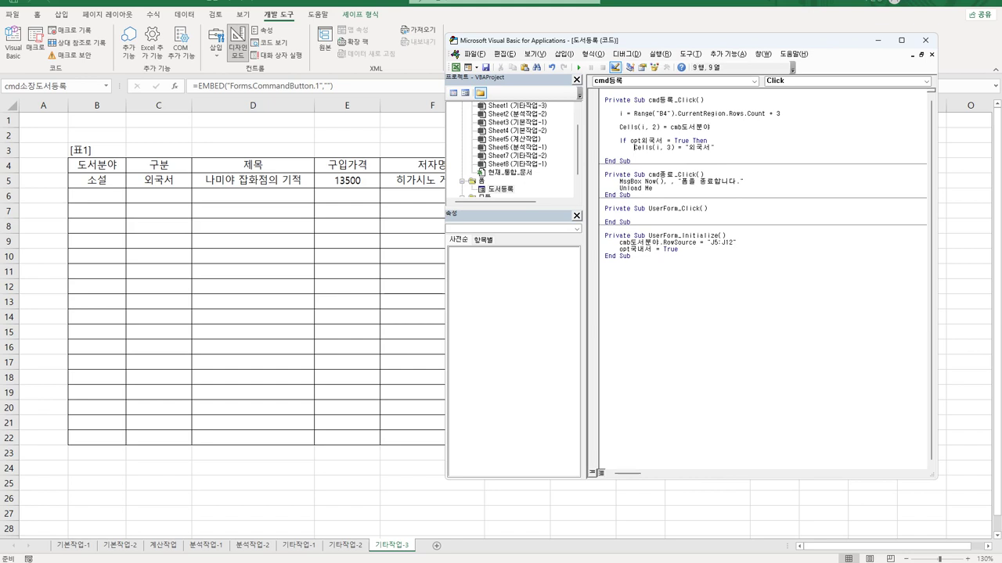
{"action": "left_click_drag", "start_coordinate": [620, 141], "coordinate": [714, 147]}
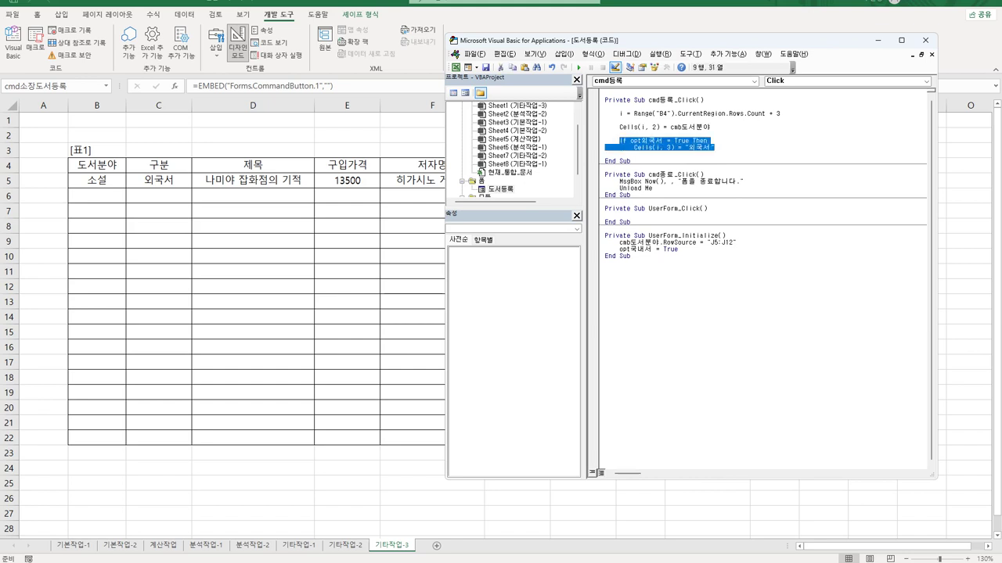
{"action": "left_click", "coordinate": [634, 154]}
{"action": "key", "text": "ctrl+v"}
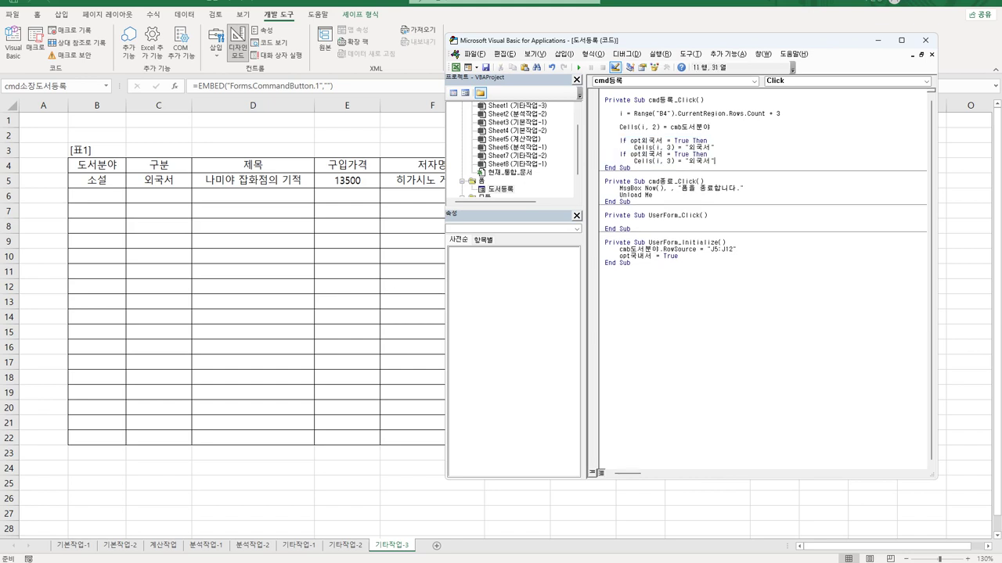
{"action": "left_click", "coordinate": [621, 154]}
{"action": "type", "text": "elsei"}
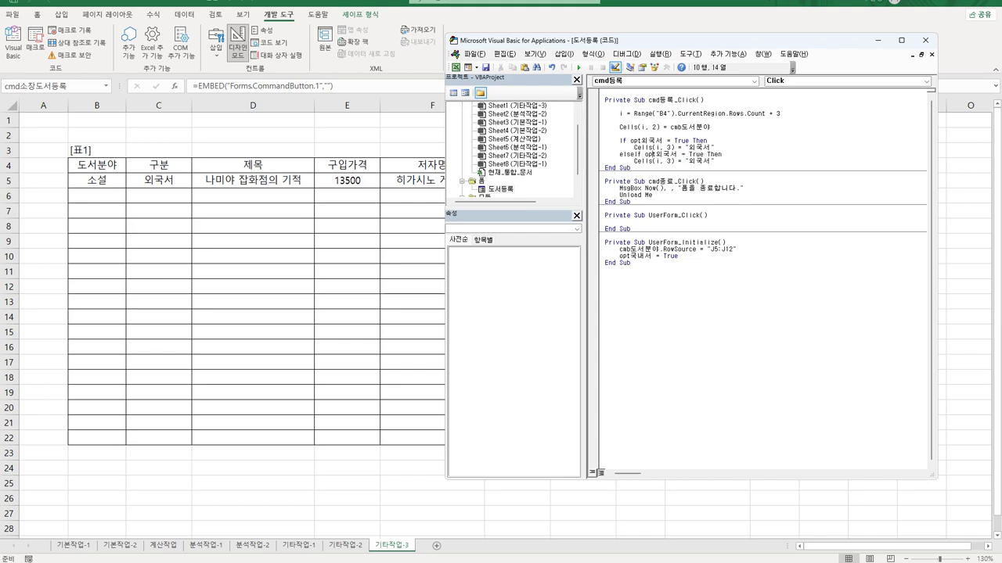
{"action": "key", "text": "shift+Right"}
{"action": "key", "text": "shift+Right"}
{"action": "key", "text": "shift+Right"}
{"action": "type", "text": "국내서"}
{"action": "key", "text": "shift+Left"}
Set the Cells(i, 3) value in the opt국내서 branch to "국내서"
{"action": "left_click", "coordinate": [678, 161]}
{"action": "left_click", "coordinate": [687, 160]}
{"action": "key", "text": "shift+Right"}
{"action": "key", "text": "shift+Right"}
{"action": "key", "text": "shift+Right"}
{"action": "type", "text": "국내서"}
{"action": "key", "text": "Return"}
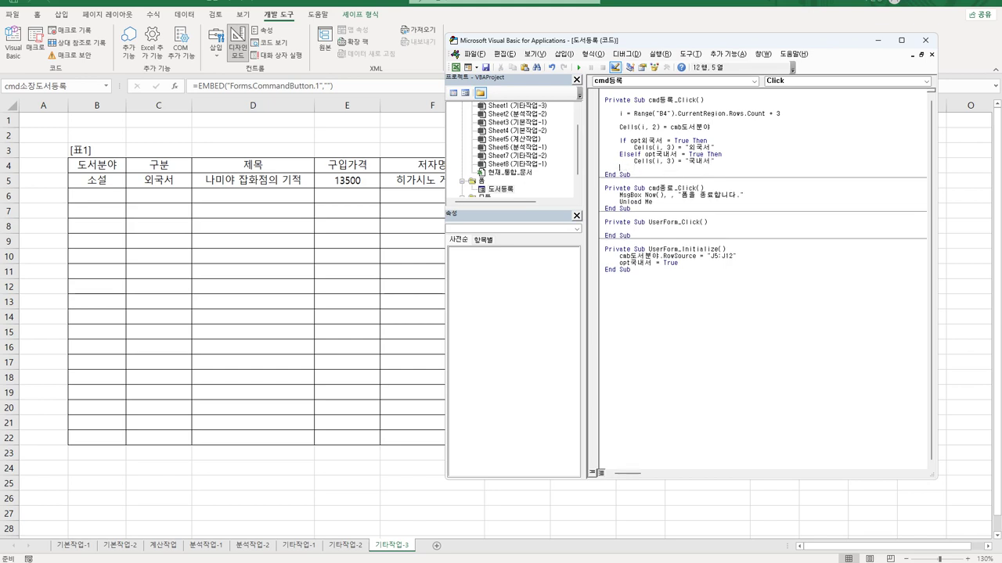
Add an Else branch containing an indented copy of the Cells(i, 3) line
{"action": "type", "text": "else"}
{"action": "key", "text": "Up"}
{"action": "key", "text": "shift+End"}
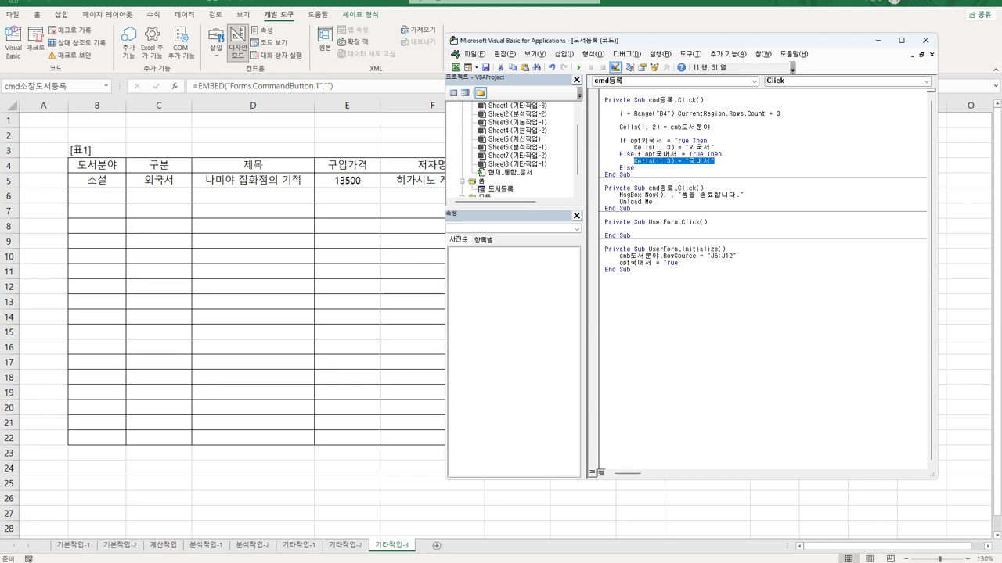
{"action": "key", "text": "Down"}
{"action": "key", "text": "Return"}
{"action": "key", "text": "Tab"}
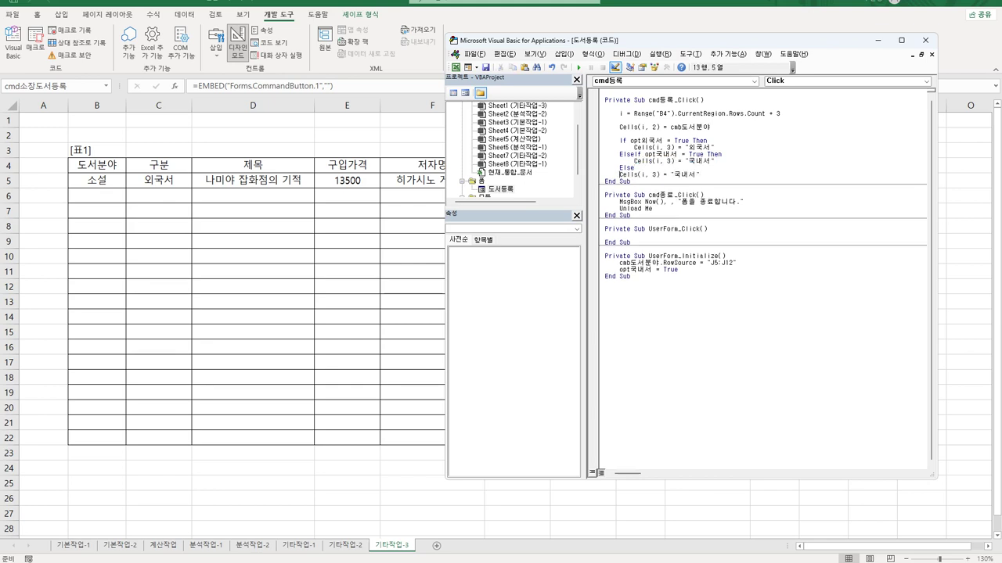
{"action": "key", "text": "ctrl+v"}
Set the Else branch's Cells(i, 3) value to "eBook" and close the block with End If
{"action": "key", "text": "shift+Right"}
{"action": "key", "text": "shift+Right"}
{"action": "key", "text": "shift+Right"}
{"action": "type", "text": "해"}
{"action": "type", "text": "Book"}
{"action": "key", "text": "Return"}
{"action": "key", "text": "BackSpace"}
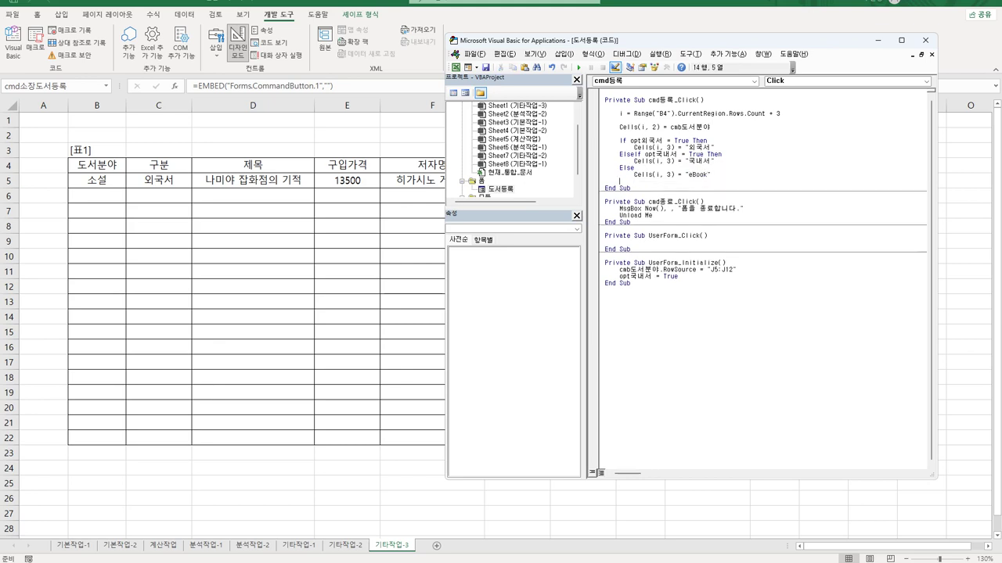
{"action": "type", "text": "end if"}
{"action": "key", "text": "Return"}
{"action": "key", "text": "Return"}
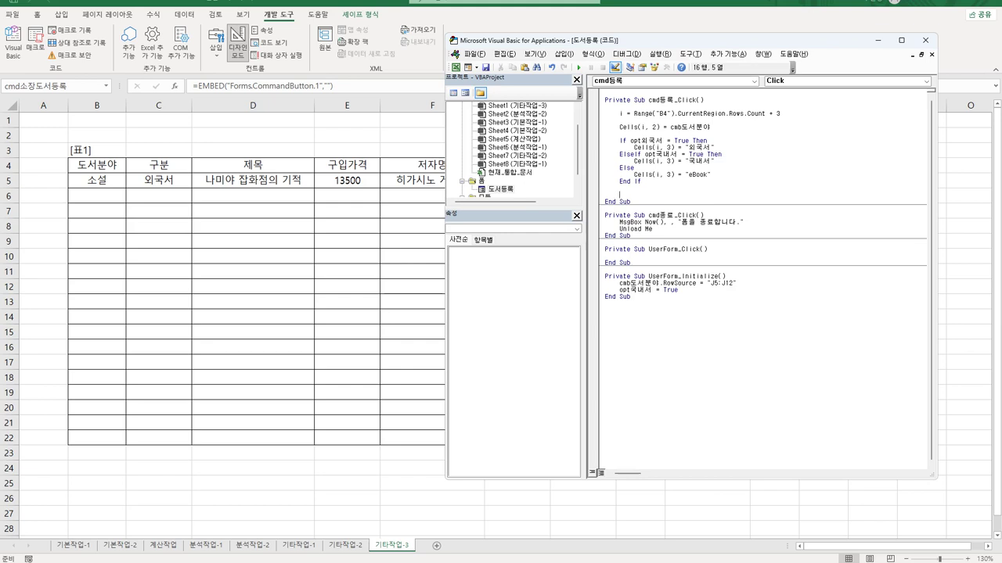
Copy the Cells(i, 2) = cmb도서분야 line to a new line below End If
{"action": "left_click", "coordinate": [619, 181]}
{"action": "key", "text": "Up"}
{"action": "key", "text": "Up"}
{"action": "key", "text": "Up"}
{"action": "key", "text": "Up"}
{"action": "key", "text": "Up"}
{"action": "key", "text": "Up"}
{"action": "key", "text": "Up"}
{"action": "key", "text": "shift+End"}
{"action": "key", "text": "ctrl+c"}
{"action": "key", "text": "Down"}
{"action": "key", "text": "Down"}
{"action": "key", "text": "Down"}
{"action": "key", "text": "Down"}
{"action": "key", "text": "Down"}
{"action": "key", "text": "Down"}
{"action": "key", "text": "Down"}
{"action": "key", "text": "Down"}
{"action": "key", "text": "Down"}
{"action": "key", "text": "Return"}
{"action": "key", "text": "ctrl+v"}
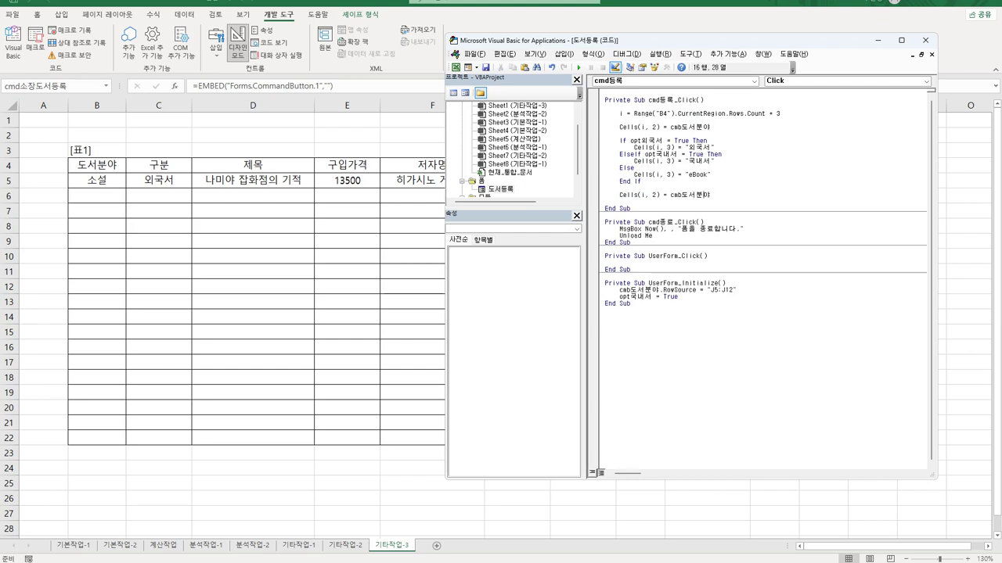
Edit the copied line to Cells(i, 4) = txt제목 so the title goes to column 4
{"action": "left_click", "coordinate": [632, 195]}
{"action": "key", "text": "Delete"}
{"action": "type", "text": "4"}
{"action": "key", "text": "shift+End"}
{"action": "type", "text": "txt제목"}
{"action": "key", "text": "Return"}
Insert another copy of the Cells line under the txt제목 line and change its column number to 5
{"action": "key", "text": "ctrl+v"}
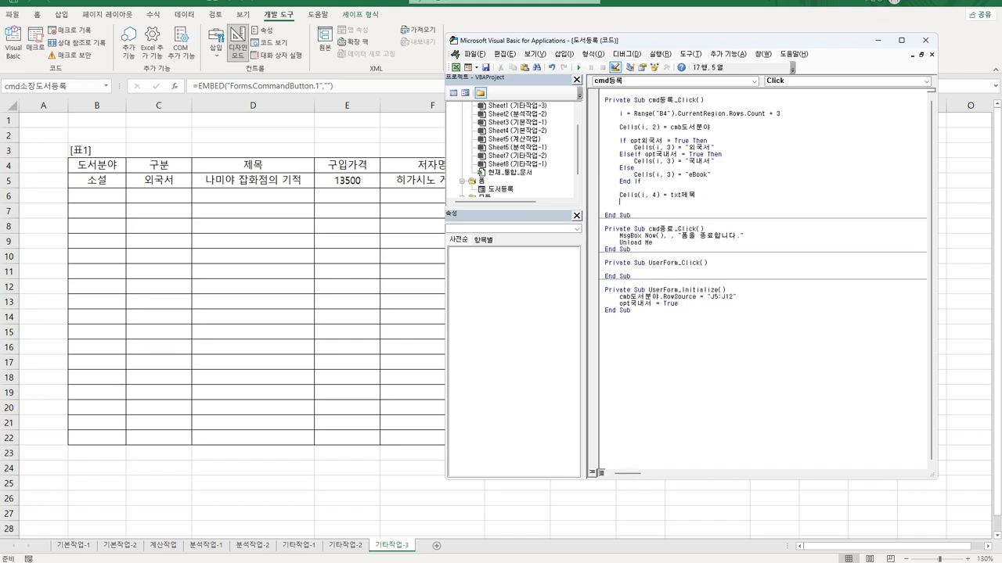
{"action": "key", "text": "Left"}
{"action": "key", "text": "shift+Left"}
{"action": "type", "text": "5"}
{"action": "key", "text": "Right"}
{"action": "key", "text": "Right"}
{"action": "key", "text": "Right"}
{"action": "key", "text": "shift+End"}
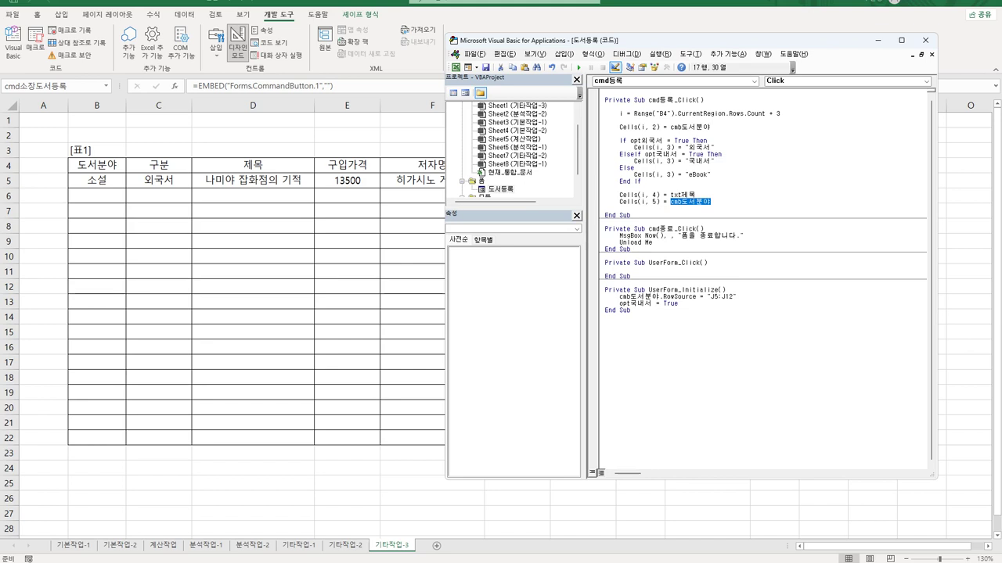
Assign the purchase price to column 5 as a number with Val(txt구입가격)
{"action": "type", "text": "vla"}
{"action": "key", "text": "BackSpace"}
{"action": "key", "text": "BackSpace"}
{"action": "type", "text": "alue("}
{"action": "key", "text": "BackSpace"}
{"action": "key", "text": "BackSpace"}
{"action": "key", "text": "BackSpace"}
{"action": "key", "text": "BackSpace"}
{"action": "type", "text": "l("}
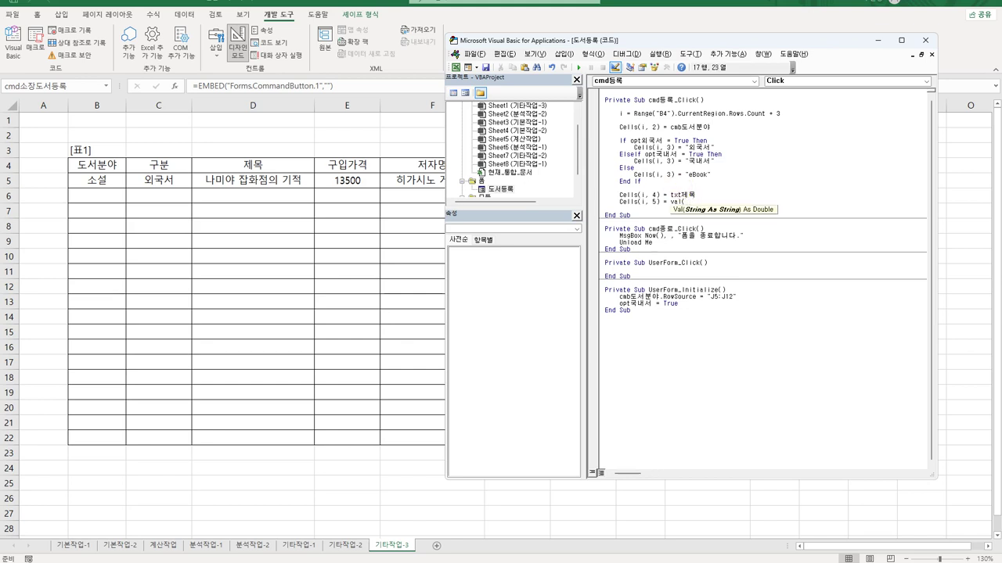
{"action": "type", "text": "txt구입가격)"}
{"action": "key", "text": "Return"}
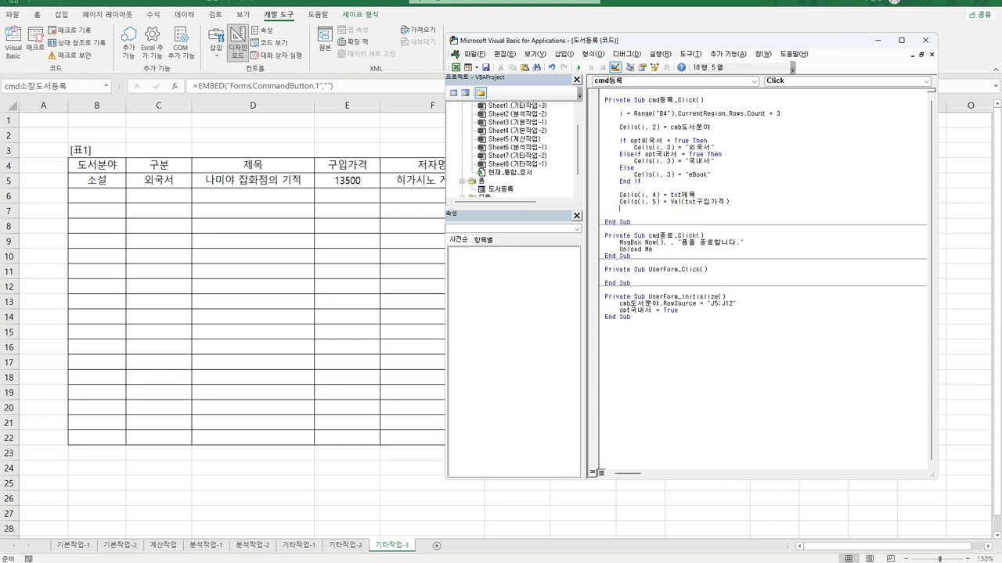
Add the line Cells(i, 6) = txt저자명.Value below the purchase price line
{"action": "left_click", "coordinate": [727, 202]}
{"action": "left_click", "coordinate": [649, 201]}
{"action": "key", "text": "End"}
{"action": "key", "text": "Return"}
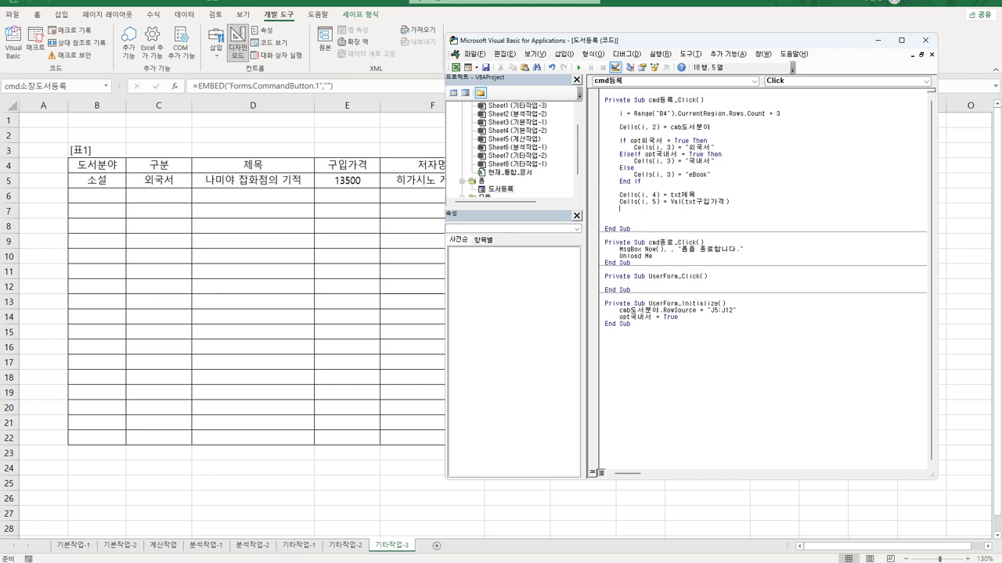
{"action": "key", "text": "ctrl+v"}
{"action": "double_click", "coordinate": [654, 208]}
{"action": "type", "text": "6"}
{"action": "double_click", "coordinate": [671, 208]}
{"action": "type", "text": "txt저자명."}
{"action": "key", "text": "Hangul"}
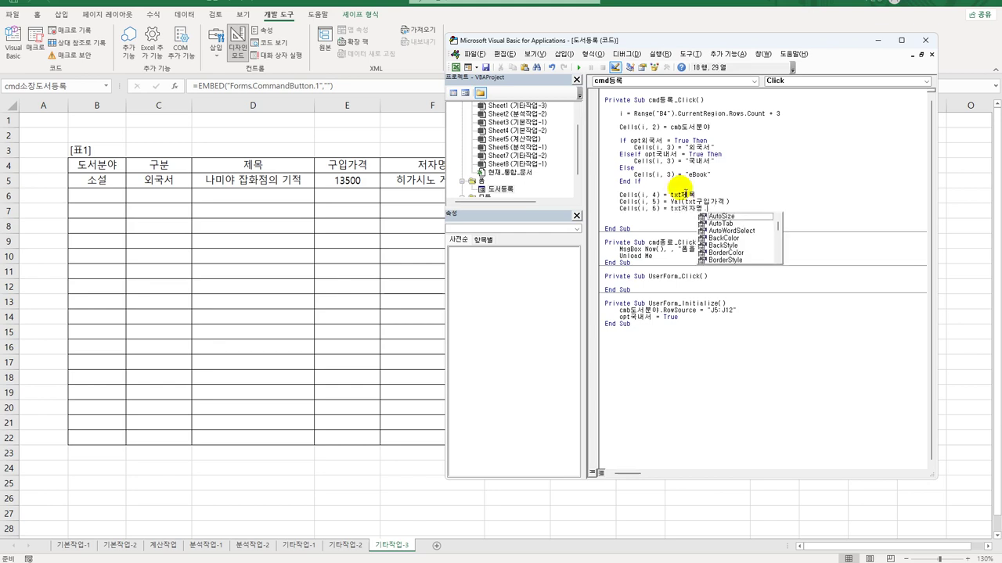
{"action": "type", "text": "Value"}
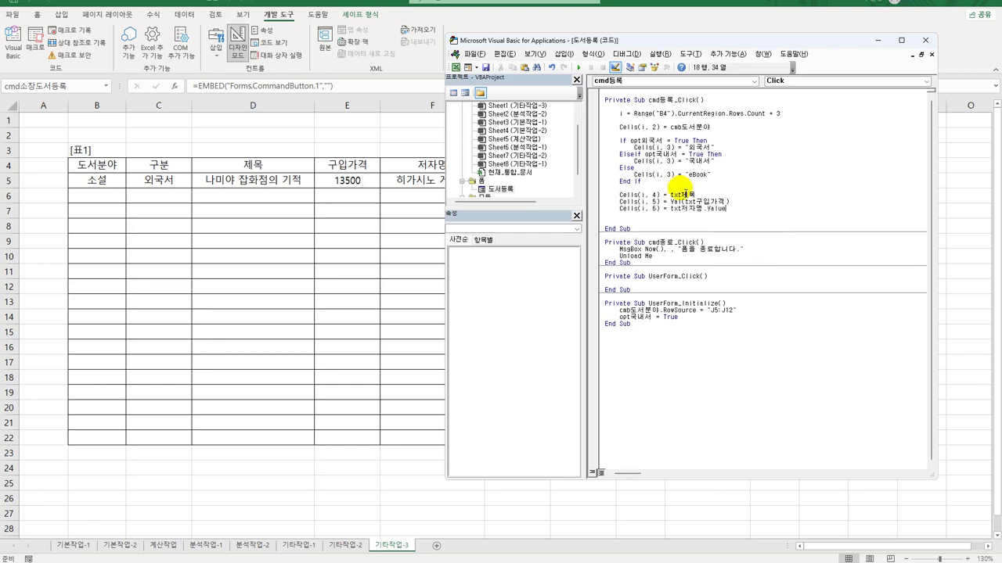
Duplicate the author line and edit the copy to Cells(i, 7) = txt출판사.Value
{"action": "key", "text": "shift+Home"}
{"action": "key", "text": "ctrl+c"}
{"action": "key", "text": "End"}
{"action": "key", "text": "Return"}
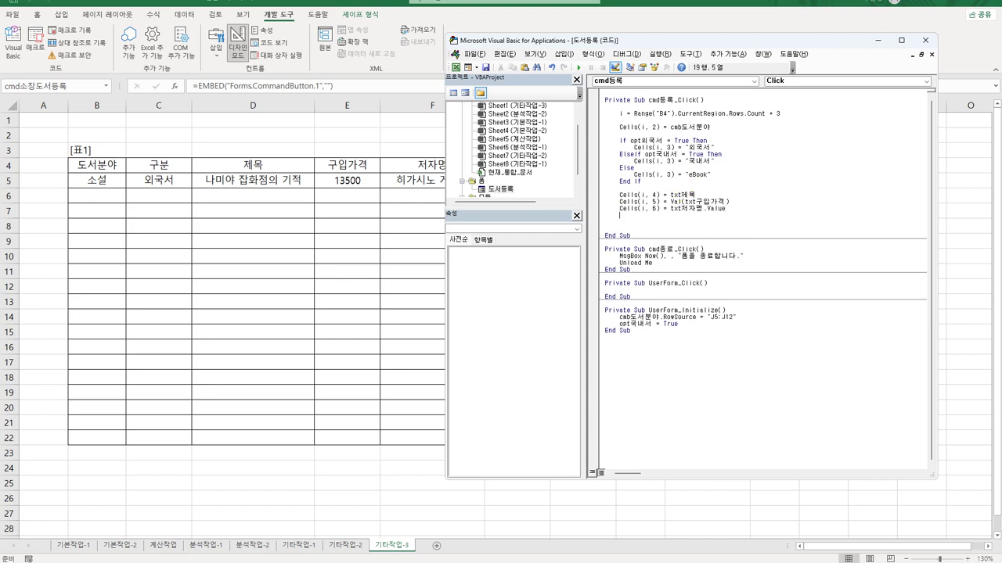
{"action": "key", "text": "ctrl+v"}
{"action": "key", "text": "Left"}
{"action": "key", "text": "Left"}
{"action": "key", "text": "Left"}
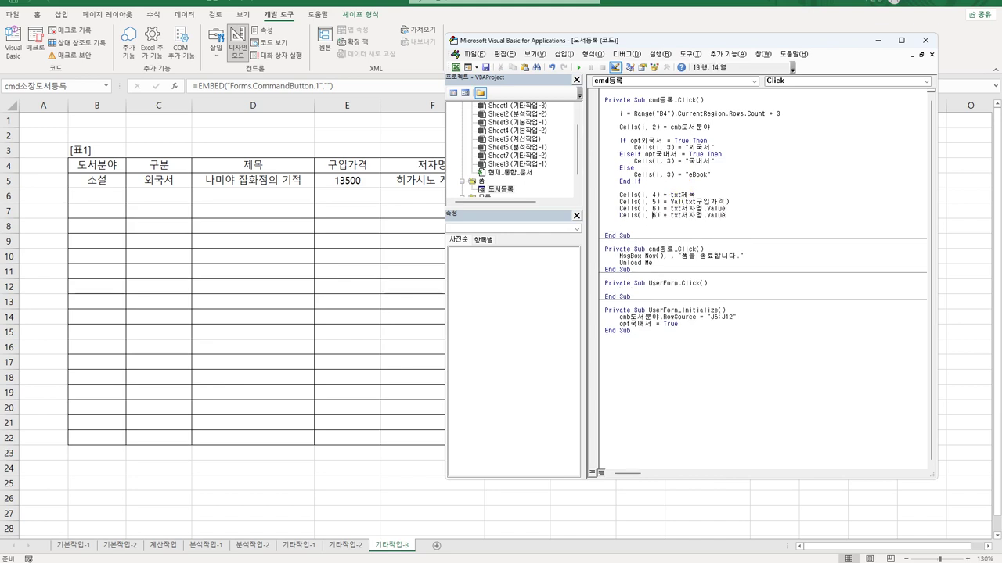
{"action": "key", "text": "BackSpace"}
{"action": "type", "text": "7"}
{"action": "key", "text": "shift+End"}
{"action": "key", "text": "Delete"}
{"action": "type", "text": "출판사."}
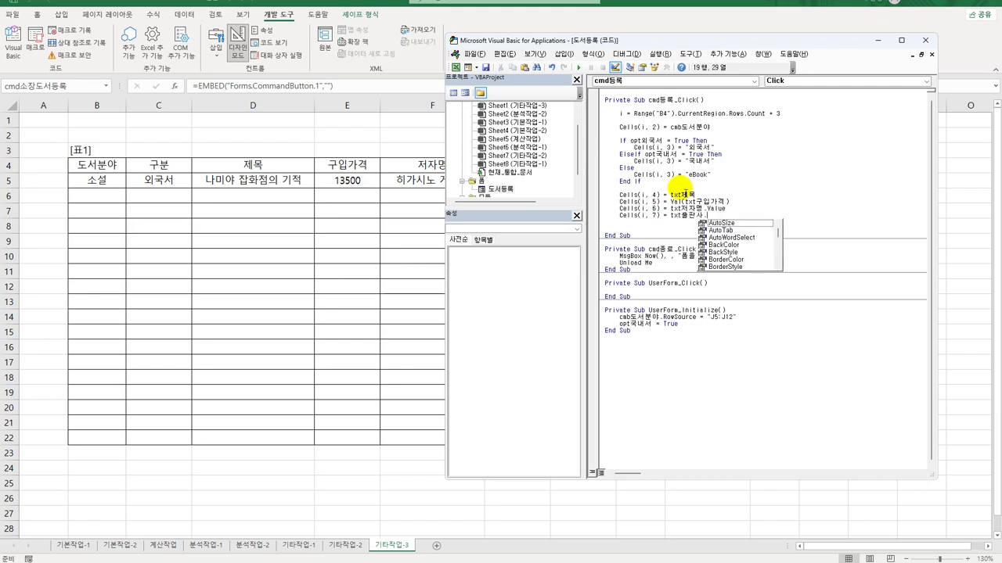
{"action": "type", "text": "v"}
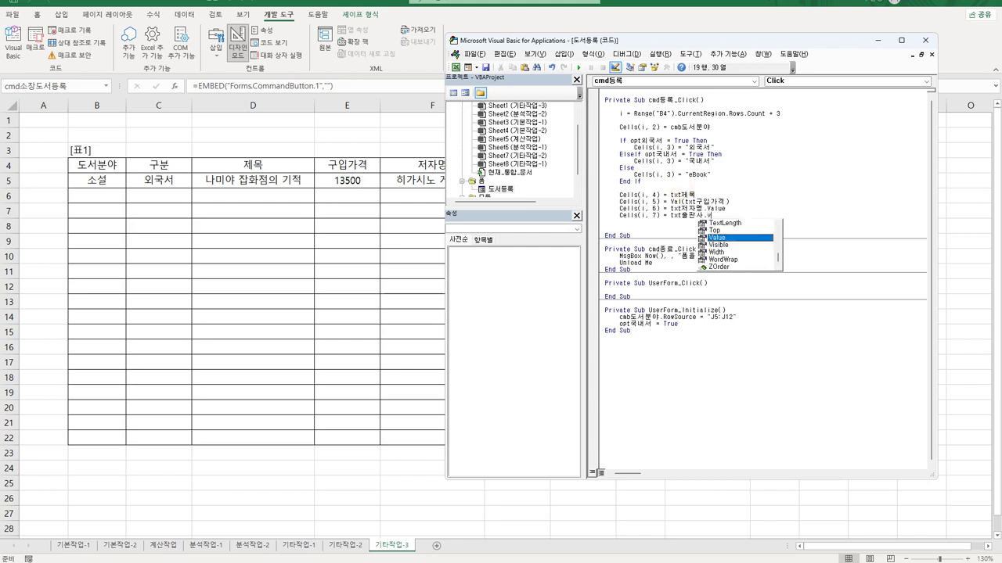
{"action": "key", "text": "Tab"}
Add the line Cells(i, 8) = txt출판년도.Value below the publisher line
{"action": "key", "text": "Return"}
{"action": "key", "text": "ctrl+v"}
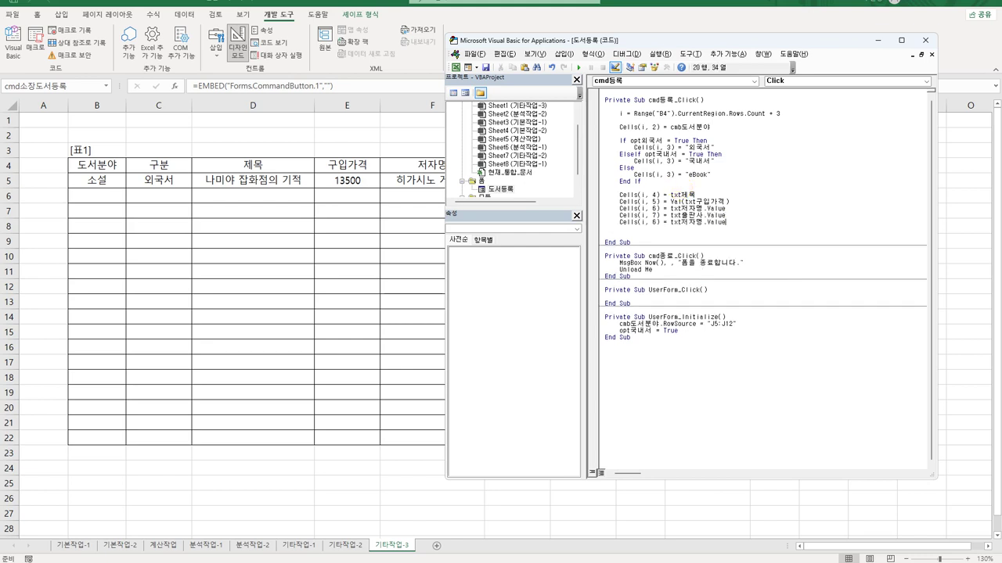
{"action": "left_click", "coordinate": [672, 222]}
{"action": "double_click", "coordinate": [652, 222]}
{"action": "type", "text": "8"}
{"action": "key", "text": "shift+End"}
{"action": "type", "text": "ㅊ"}
{"action": "type", "text": "출판년도.v"}
{"action": "key", "text": "Tab"}
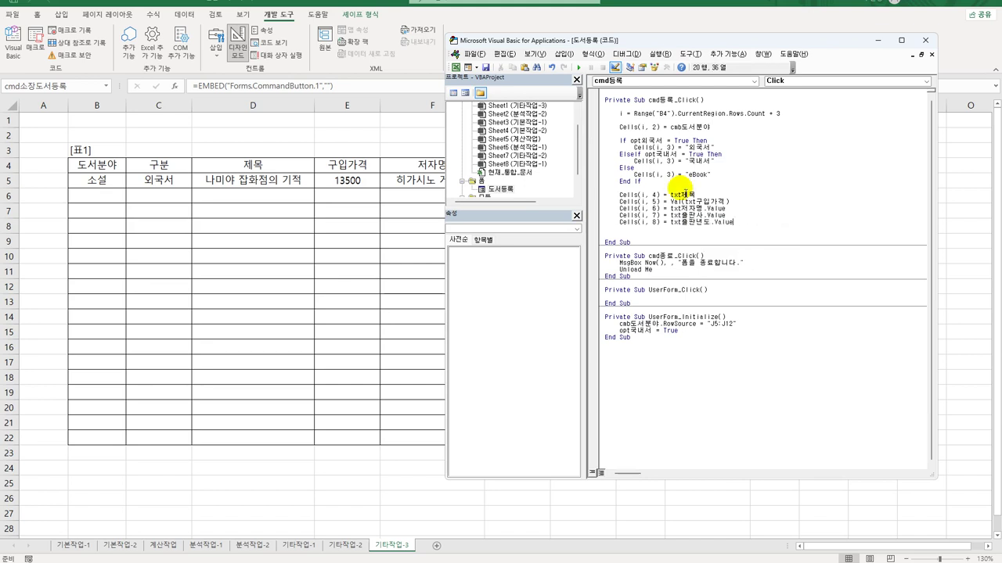
{"action": "key", "text": "Return"}
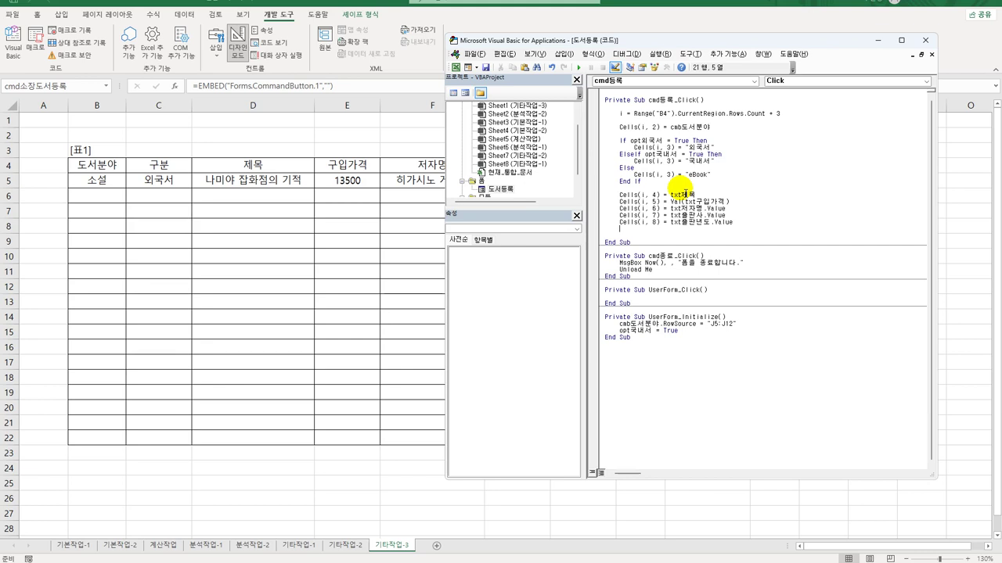
Return to the worksheet with design mode off and open the 도서등록 form with 소장도서등록
{"action": "left_click", "coordinate": [927, 44]}
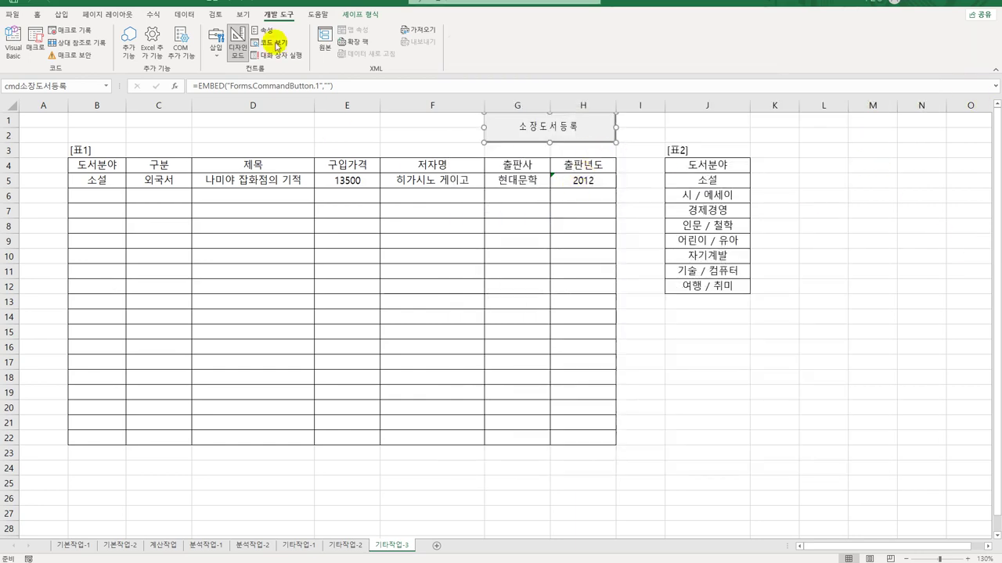
{"action": "left_click", "coordinate": [237, 43]}
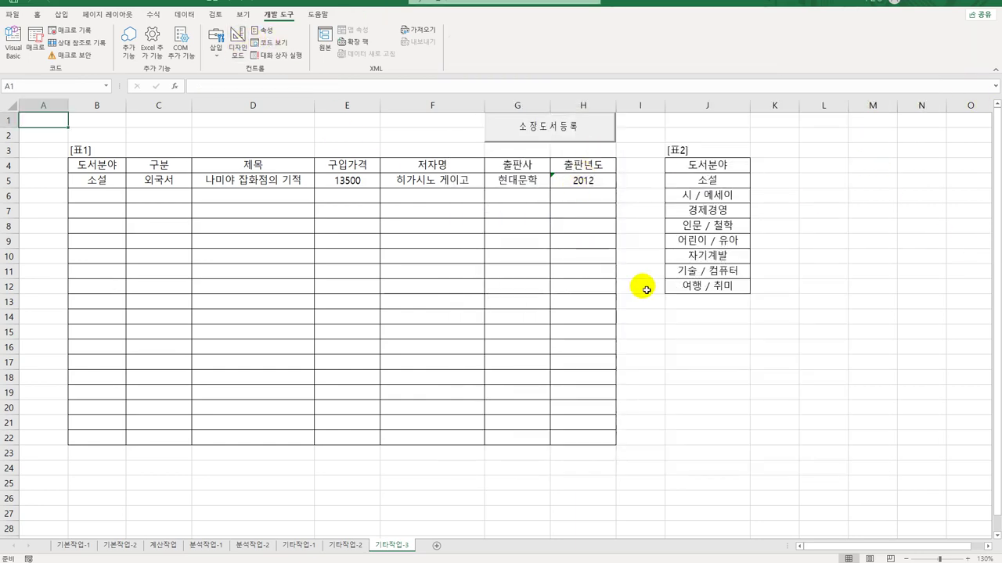
{"action": "left_click", "coordinate": [558, 137]}
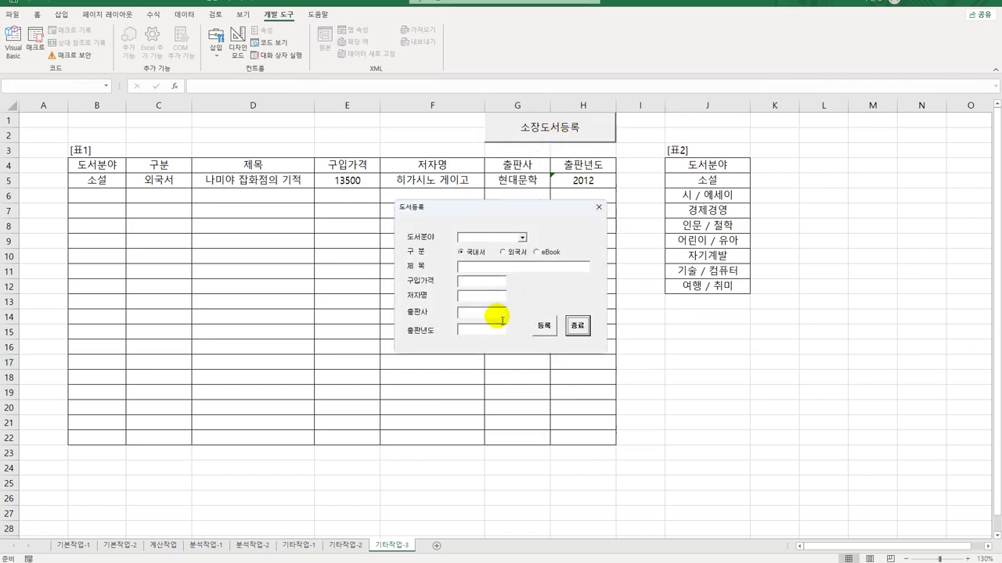
Choose 어린이 / 유아 as the 도서분야, then enter 꿈 백화점 as the title and 15000 as the purchase price
{"action": "left_click", "coordinate": [521, 237]}
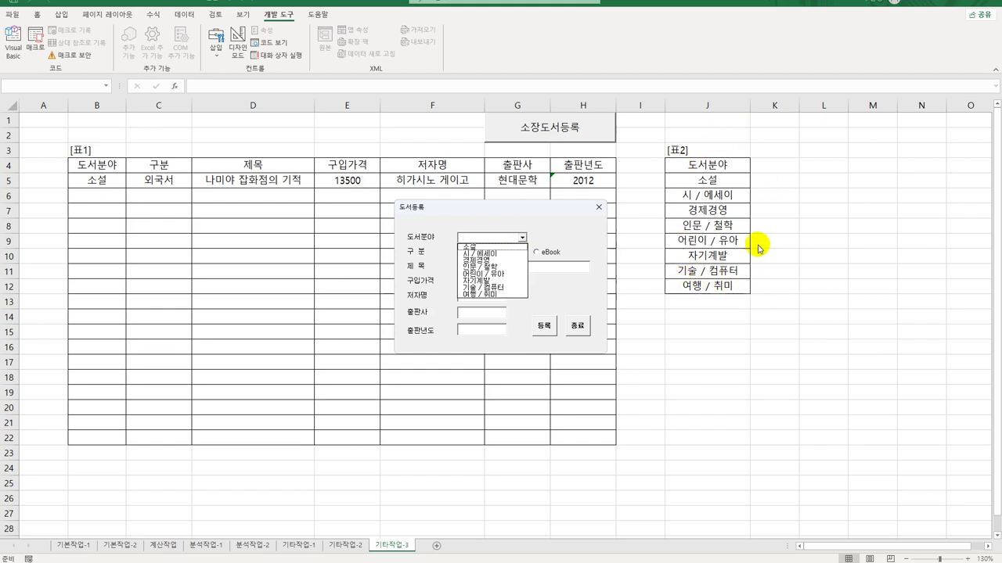
{"action": "left_click", "coordinate": [499, 276]}
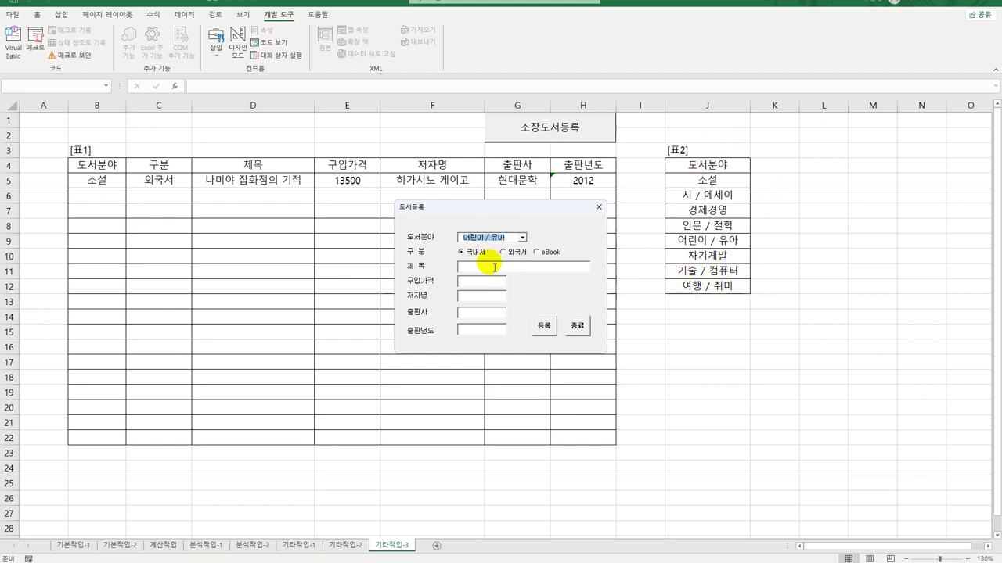
{"action": "left_click", "coordinate": [464, 267]}
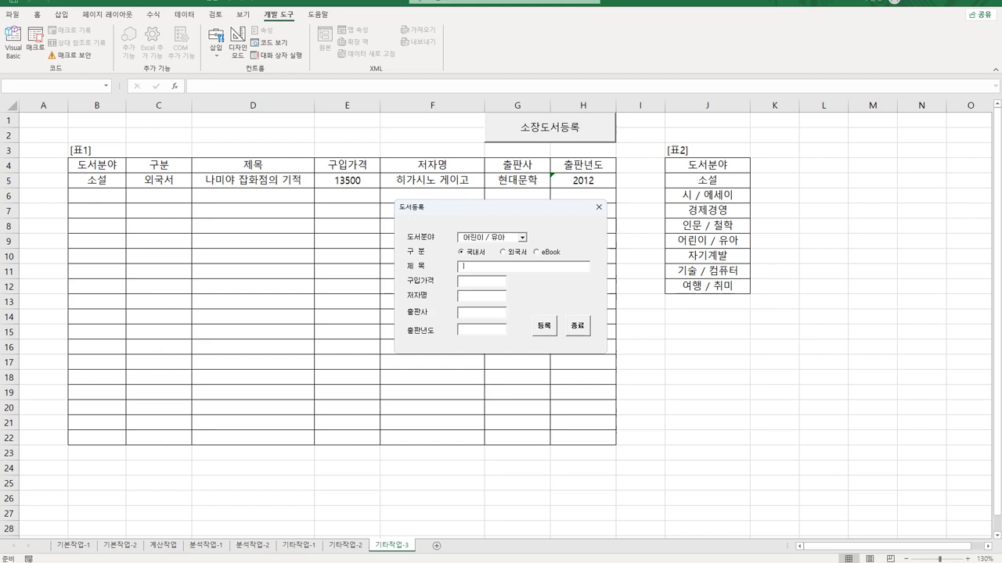
{"action": "type", "text": "ㅌ"}
{"action": "type", "text": " 백화점"}
{"action": "key", "text": "Tab"}
{"action": "type", "text": "15000"}
Enter author dd, publisher aaa and publication year 2021, and register the book in 표1
{"action": "key", "text": "Tab"}
{"action": "type", "text": "dd"}
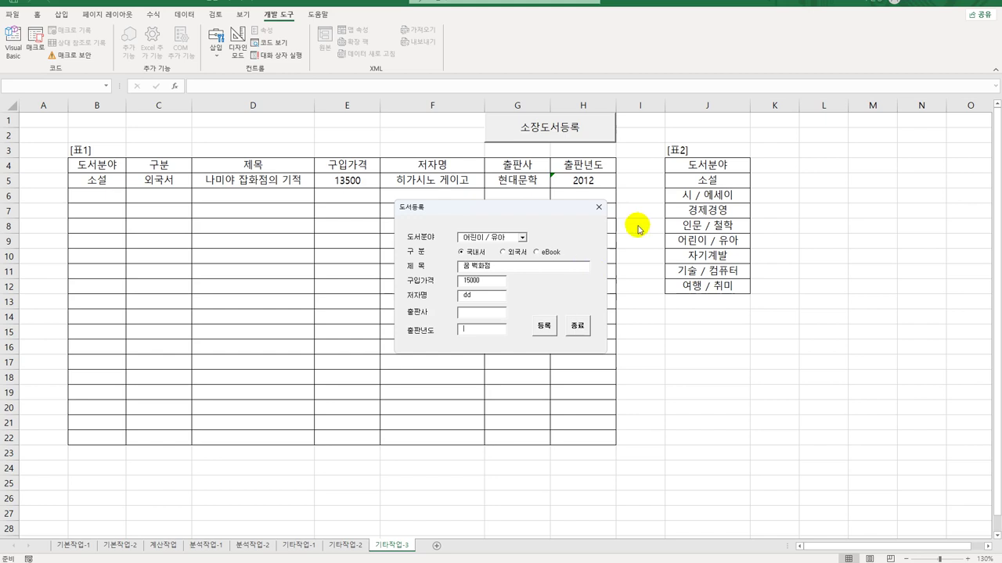
{"action": "left_click", "coordinate": [485, 313]}
{"action": "type", "text": "aaa"}
{"action": "left_click", "coordinate": [493, 327]}
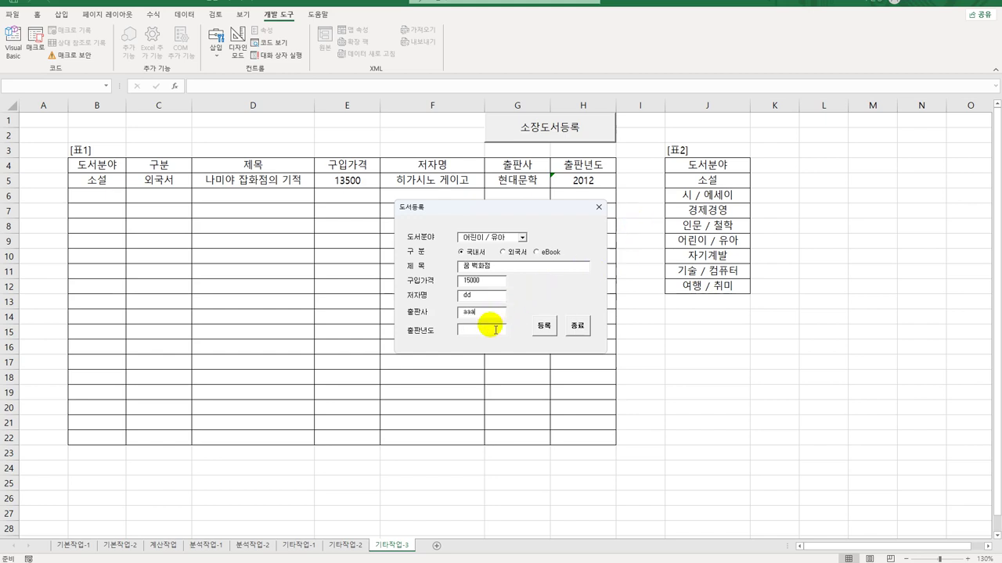
{"action": "type", "text": "202"}
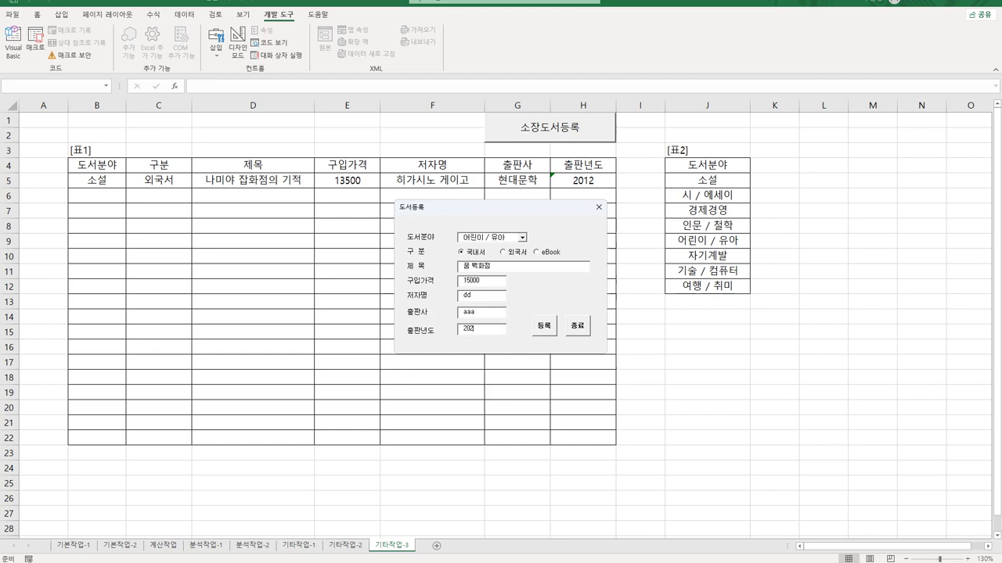
{"action": "type", "text": "1"}
{"action": "left_click", "coordinate": [541, 329]}
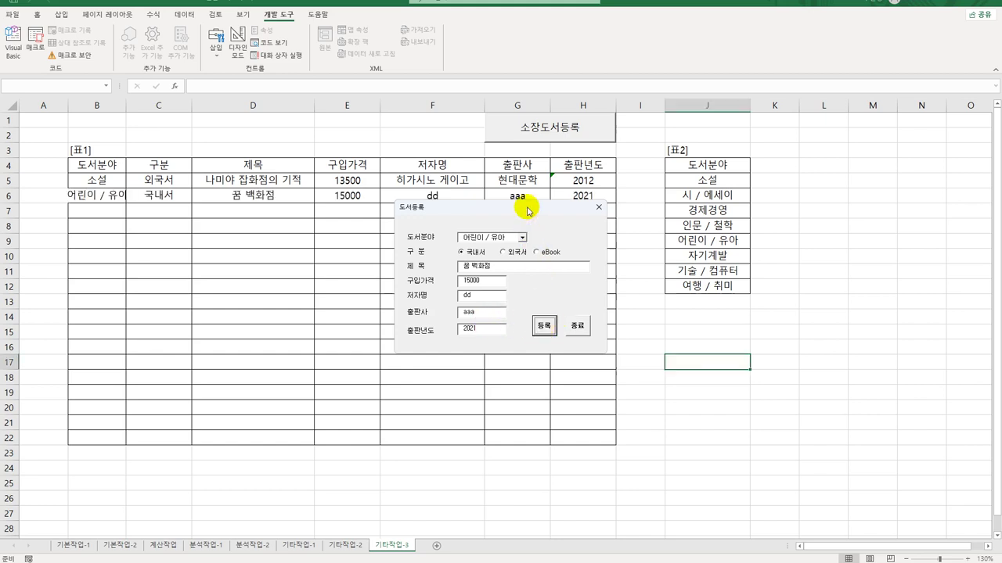
Move the 도서등록 form clear of the new table row, then end the form with 종료 and dismiss its date-and-time message
{"action": "left_click_drag", "start_coordinate": [526, 210], "coordinate": [311, 268]}
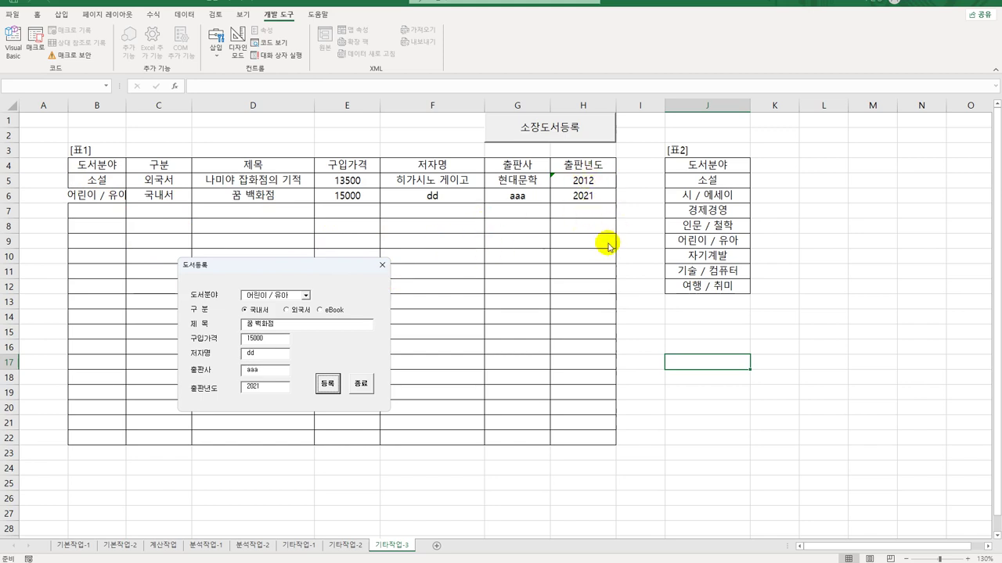
{"action": "left_click", "coordinate": [362, 385]}
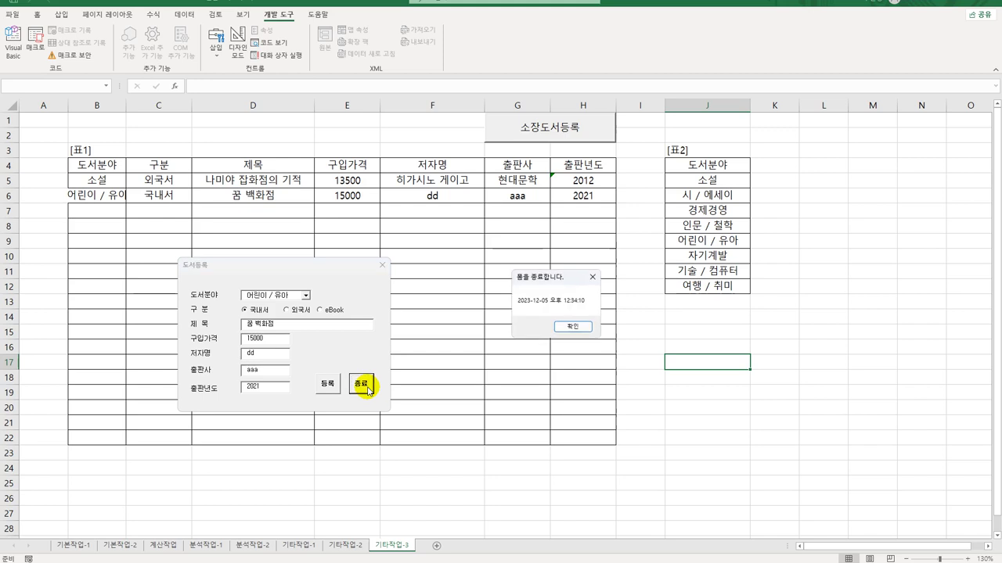
{"action": "left_click", "coordinate": [571, 327]}
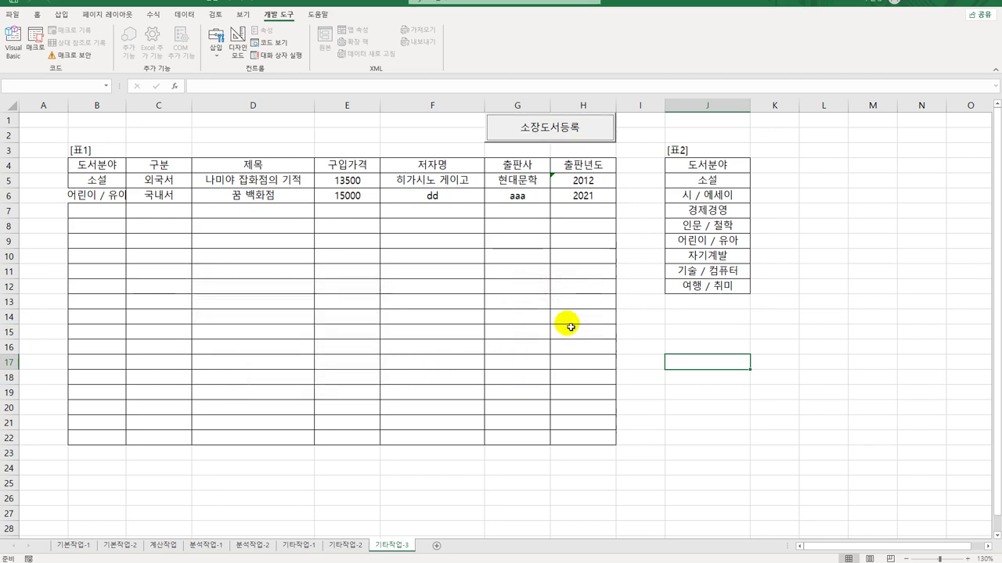